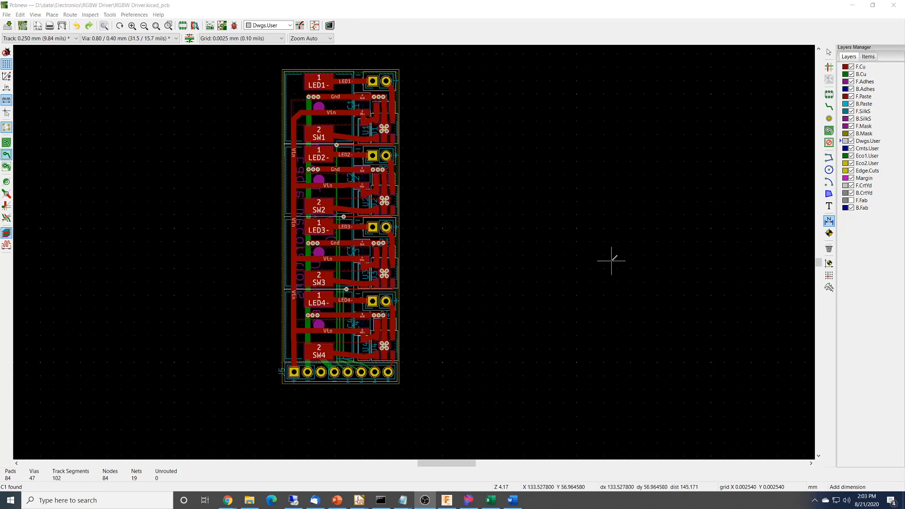
Measure the board's full height with a dimension placed beside its right edge, and undo that dimension.
{"action": "left_click", "coordinate": [831, 221]}
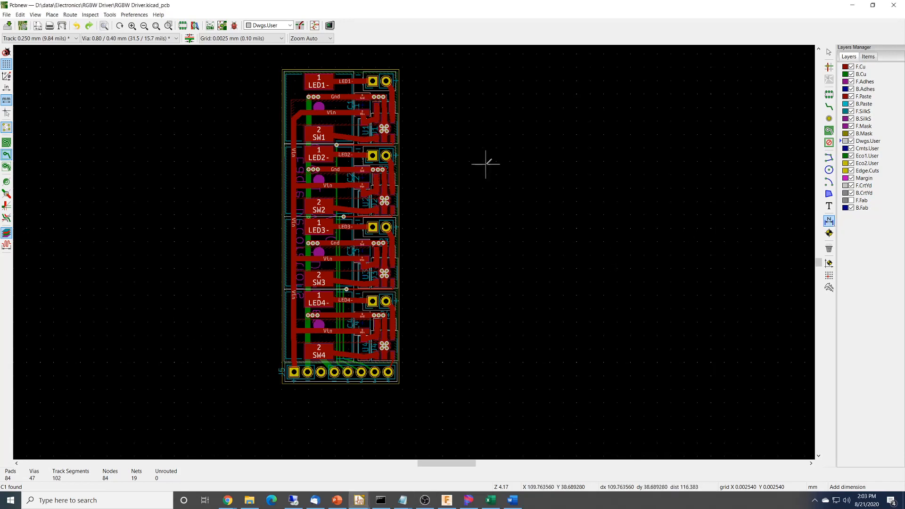
{"action": "left_click", "coordinate": [399, 70]}
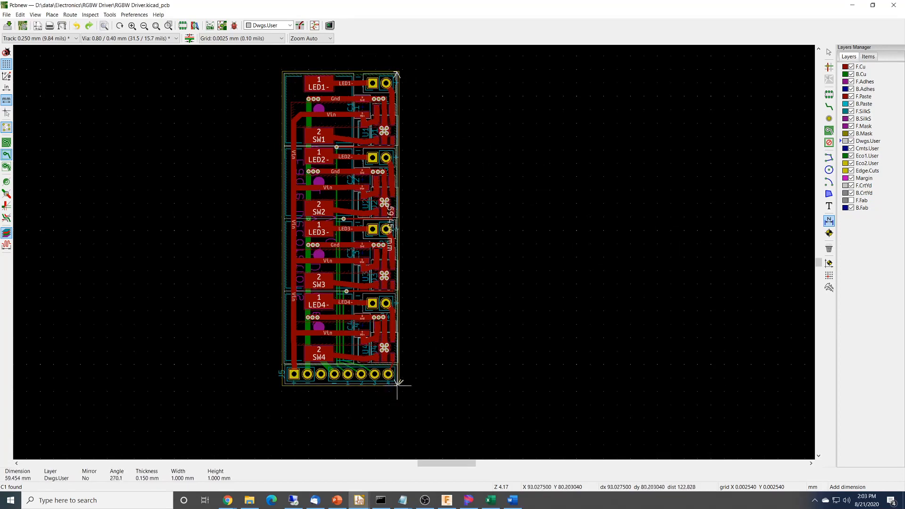
{"action": "left_click", "coordinate": [398, 383]}
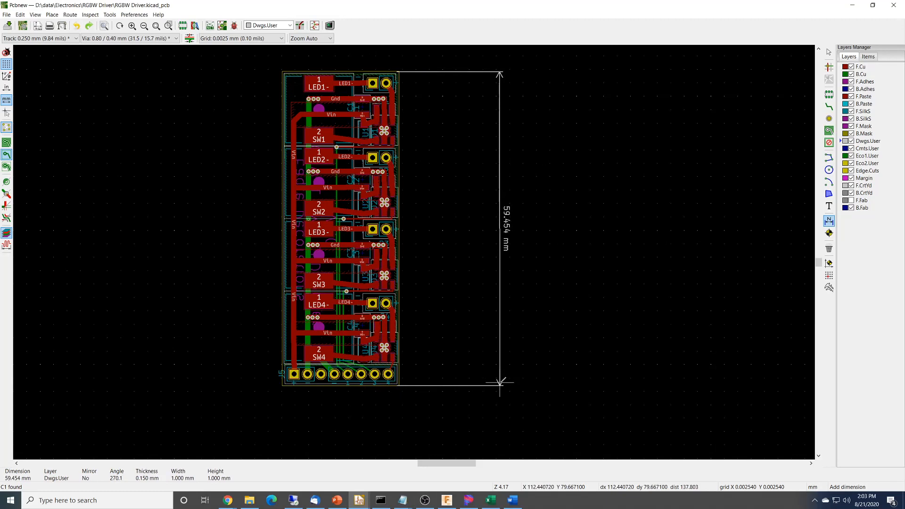
{"action": "left_click", "coordinate": [500, 383]}
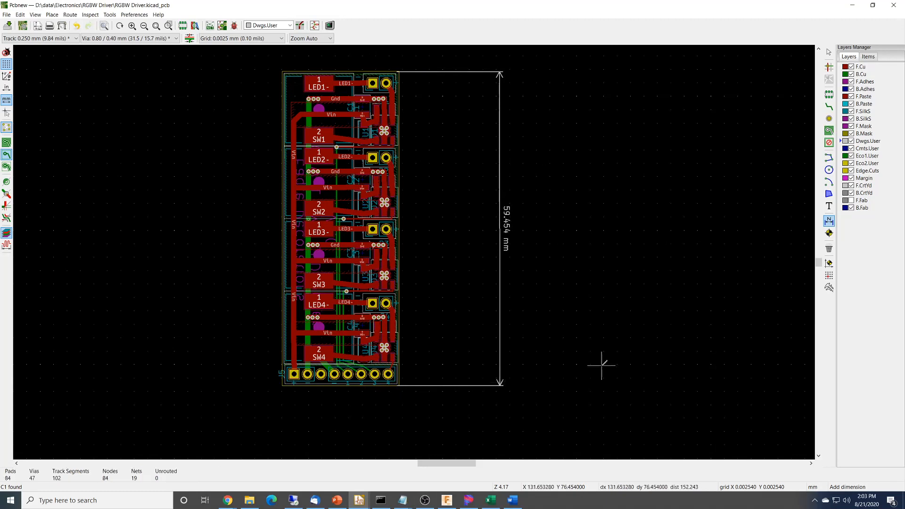
{"action": "key", "text": "Escape"}
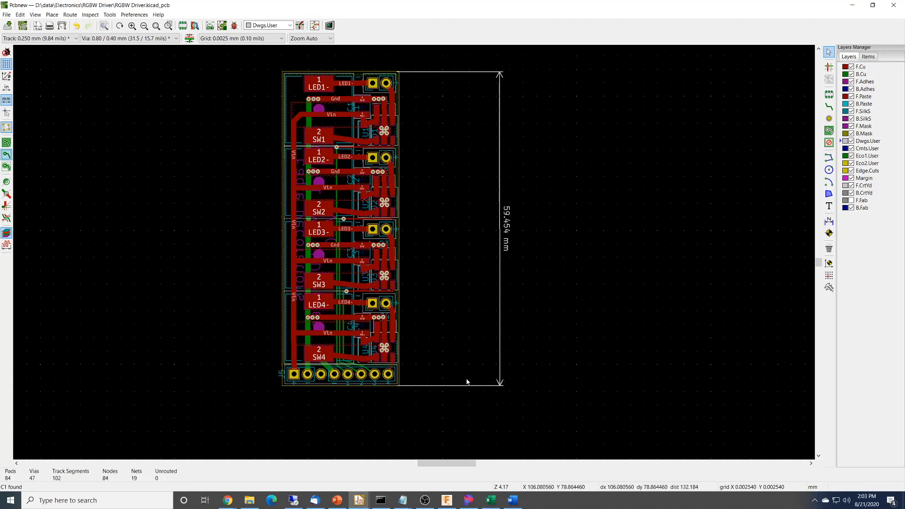
{"action": "key", "text": "ctrl+z"}
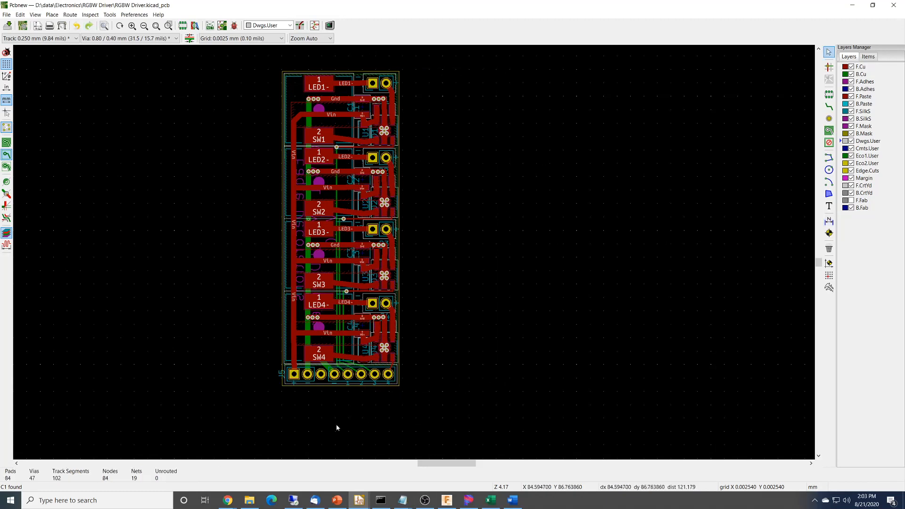
Measure the board's full width with a dimension placed below its bottom edge, and undo that dimension.
{"action": "left_click", "coordinate": [829, 221]}
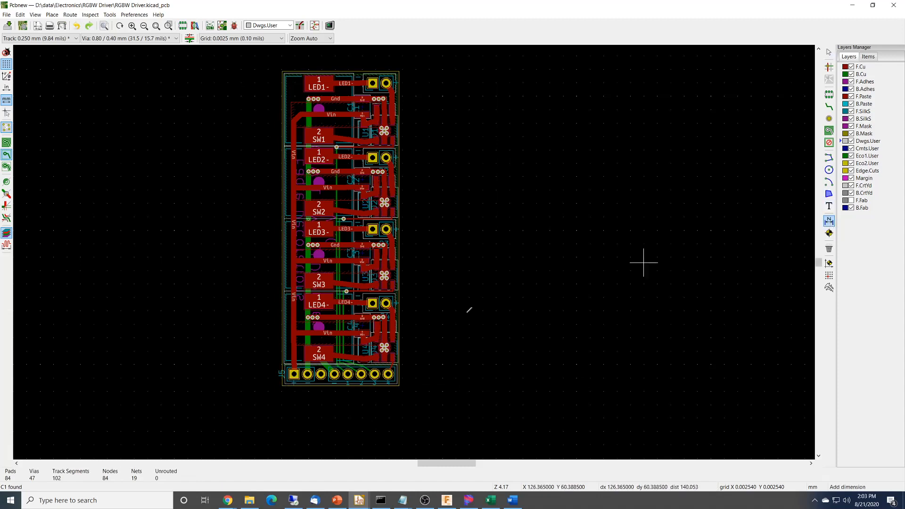
{"action": "left_click", "coordinate": [282, 381]}
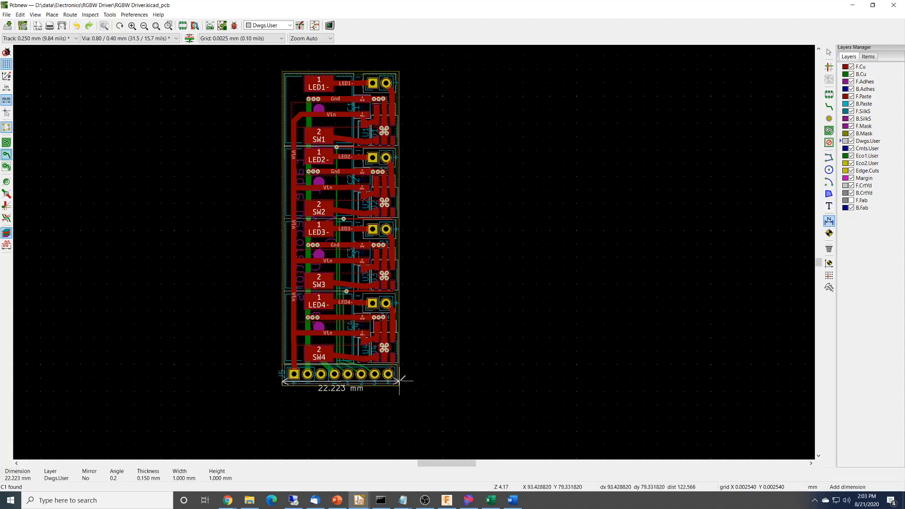
{"action": "left_click", "coordinate": [398, 381]}
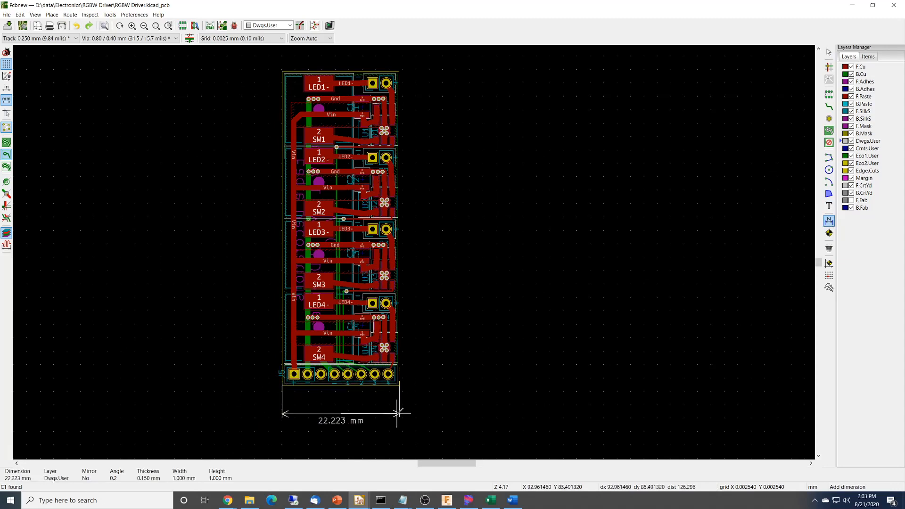
{"action": "left_click", "coordinate": [398, 414]}
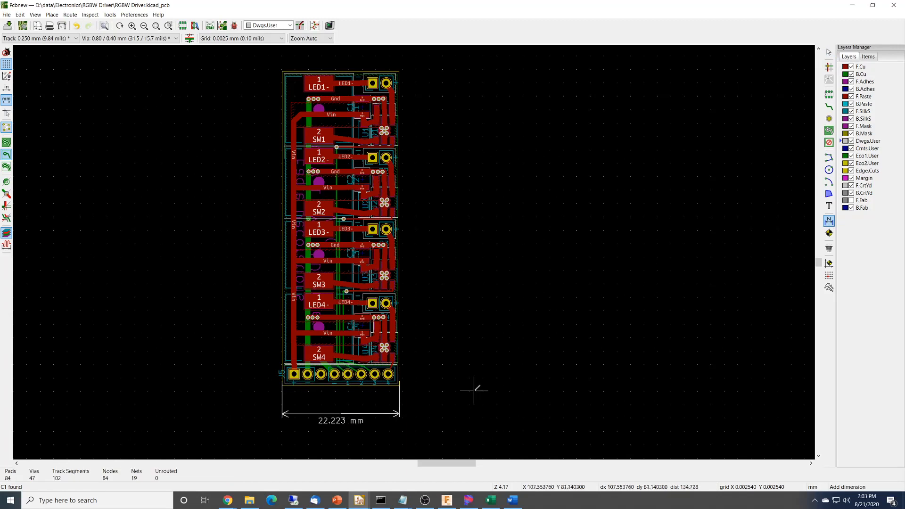
{"action": "key", "text": "ctrl+z"}
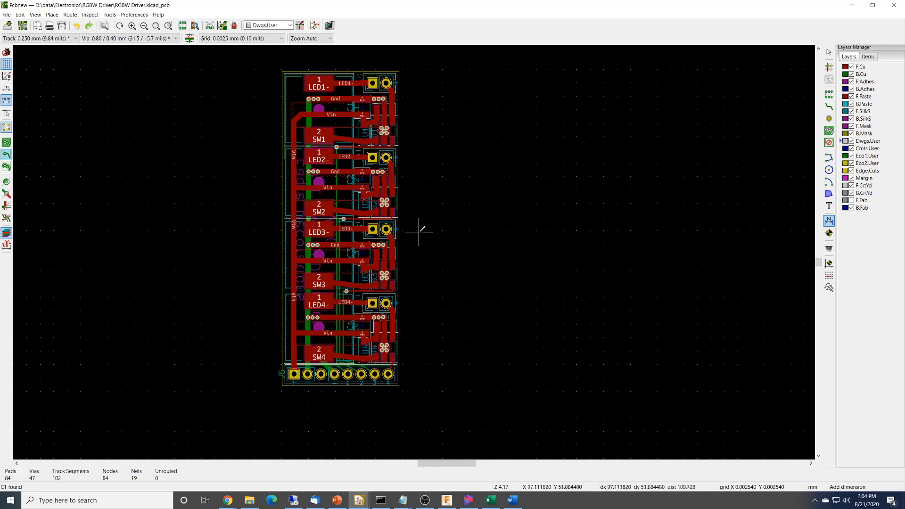
{"action": "key", "text": "alt+Tab"}
{"action": "key", "text": "alt+Tab"}
{"action": "key", "text": "alt+Tab"}
{"action": "key", "text": "alt+Tab"}
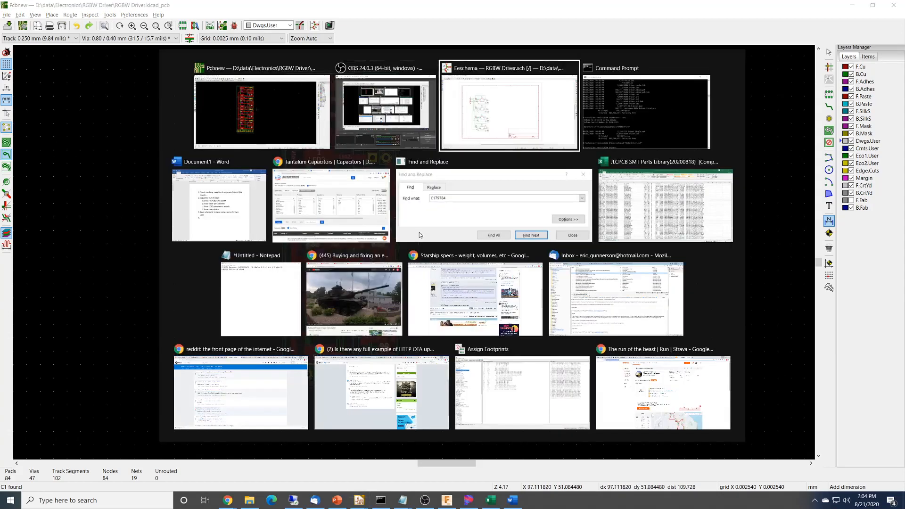
{"action": "key", "text": "Escape"}
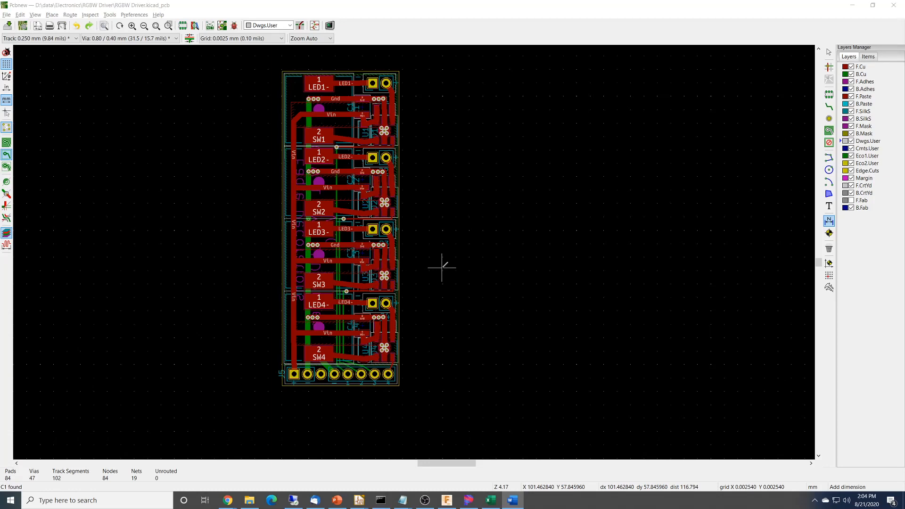
Switch to Chrome, bring up the JLCPCB SMT Parts Library page with the 33uf 16v case-b search, and maximize the window.
{"action": "key", "text": "alt+Tab"}
{"action": "key", "text": "alt+Tab"}
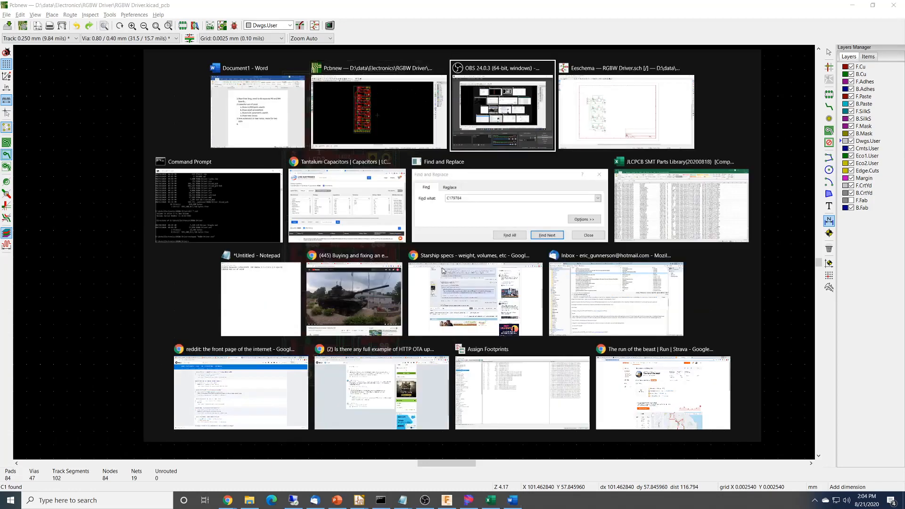
{"action": "key", "text": "alt+Tab"}
{"action": "key", "text": "alt+Tab"}
{"action": "key", "text": "alt+Tab"}
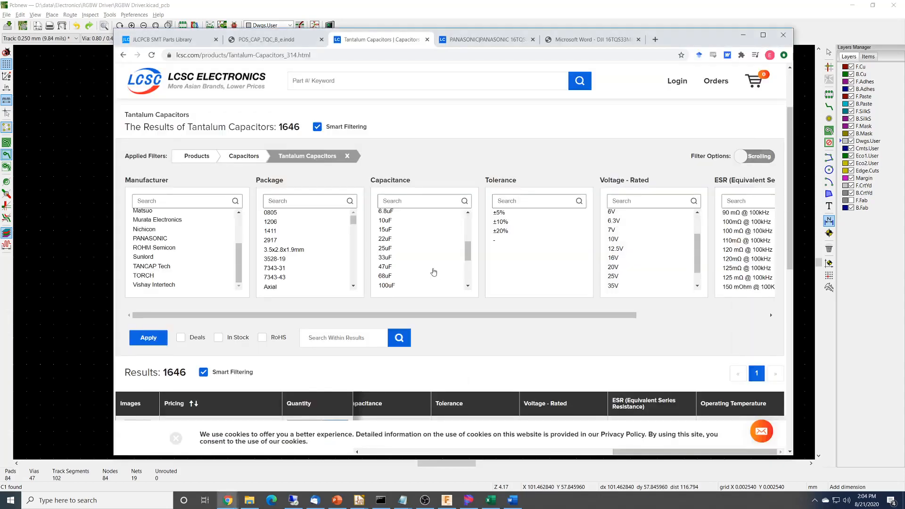
{"action": "left_click", "coordinate": [164, 41]}
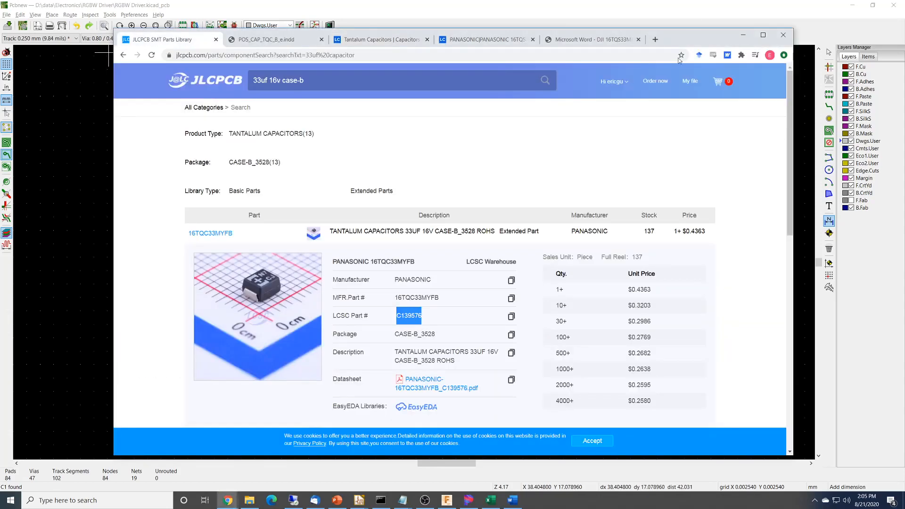
{"action": "left_click_drag", "start_coordinate": [701, 38], "coordinate": [644, 31]}
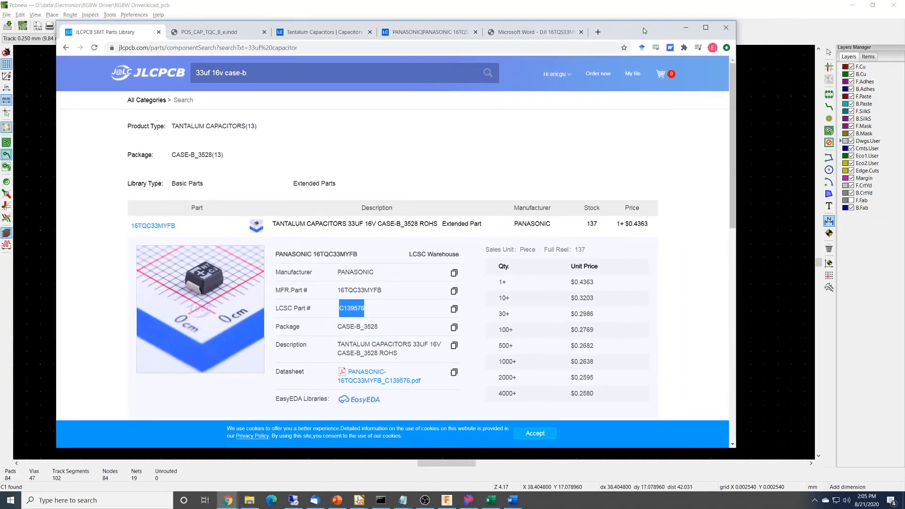
{"action": "left_click", "coordinate": [706, 27]}
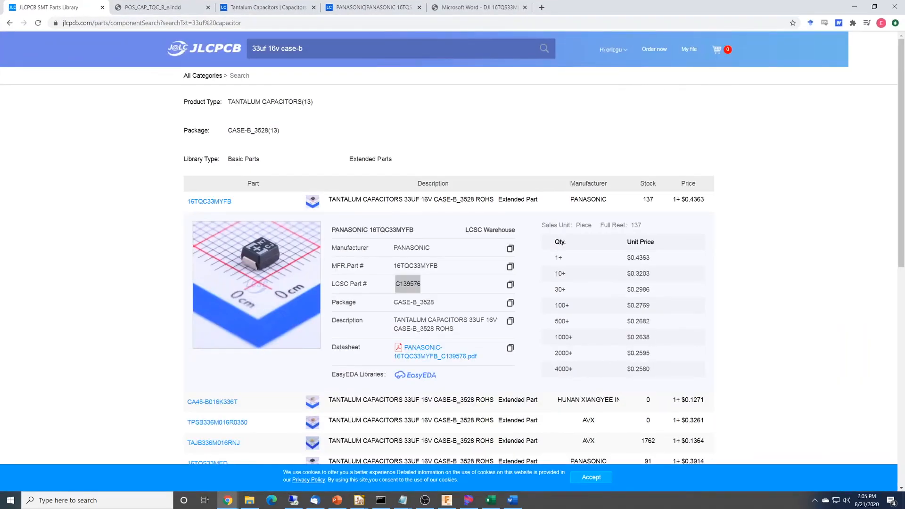
{"action": "key", "text": "alt+Tab"}
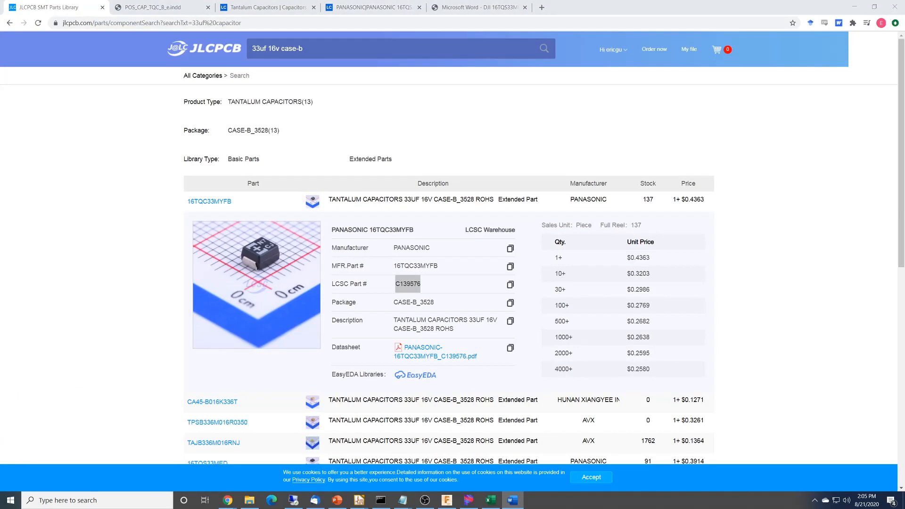
{"action": "key", "text": "alt+Tab"}
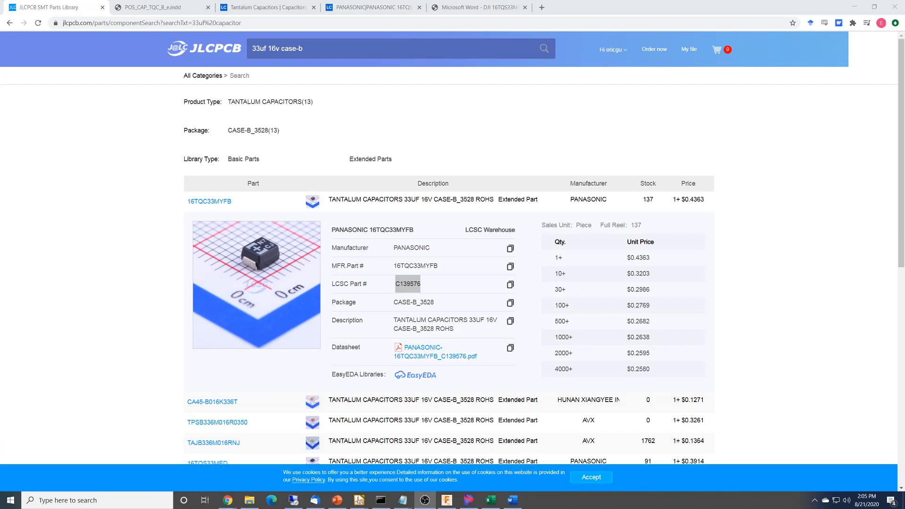
{"action": "key", "text": "alt+Tab"}
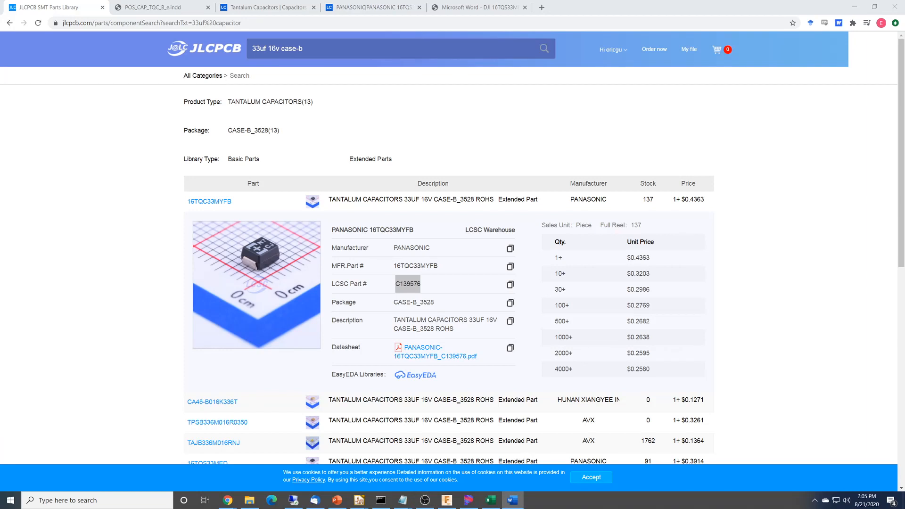
{"action": "key", "text": "alt+Tab"}
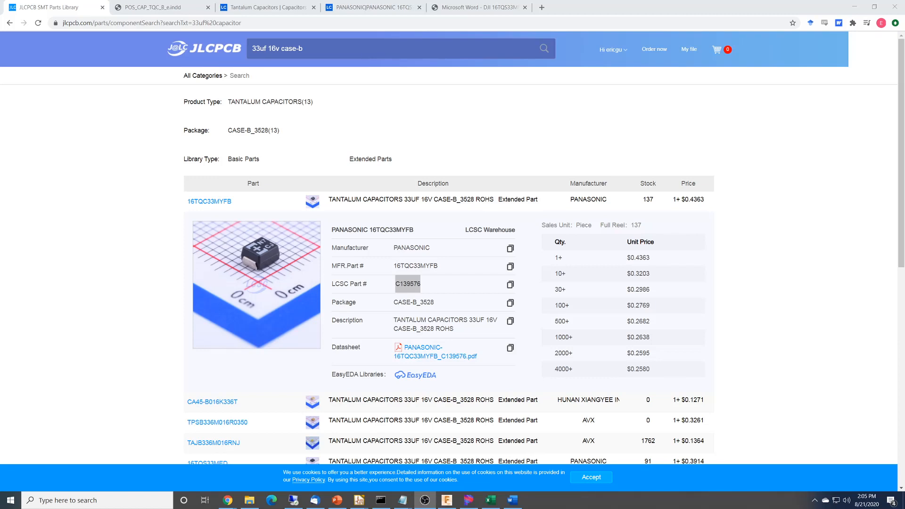
{"action": "left_click", "coordinate": [855, 7]}
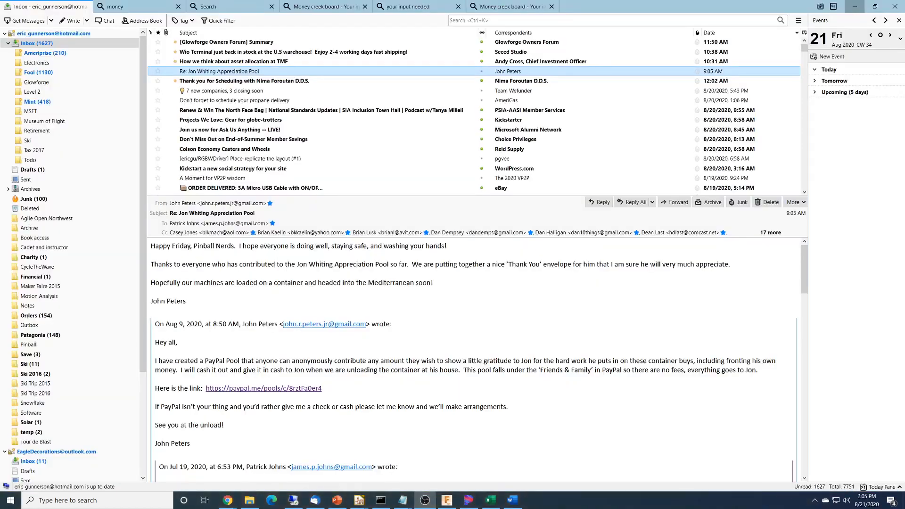
{"action": "left_click", "coordinate": [854, 6]}
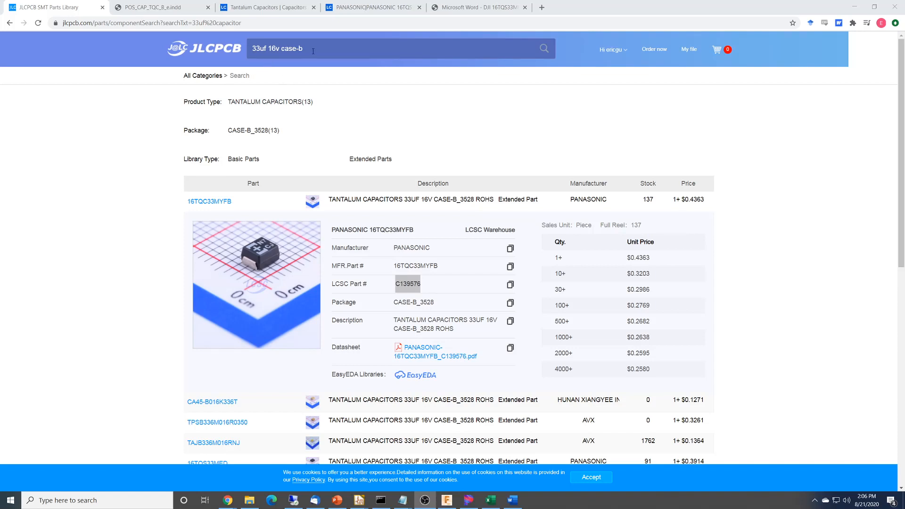
Look through the 33uf 16v case-b search results and switch to the JLCPCB SMT Parts Library spreadsheet in Excel.
{"action": "scroll", "coordinate": [179, 208], "scroll_direction": "down", "scroll_amount": 3}
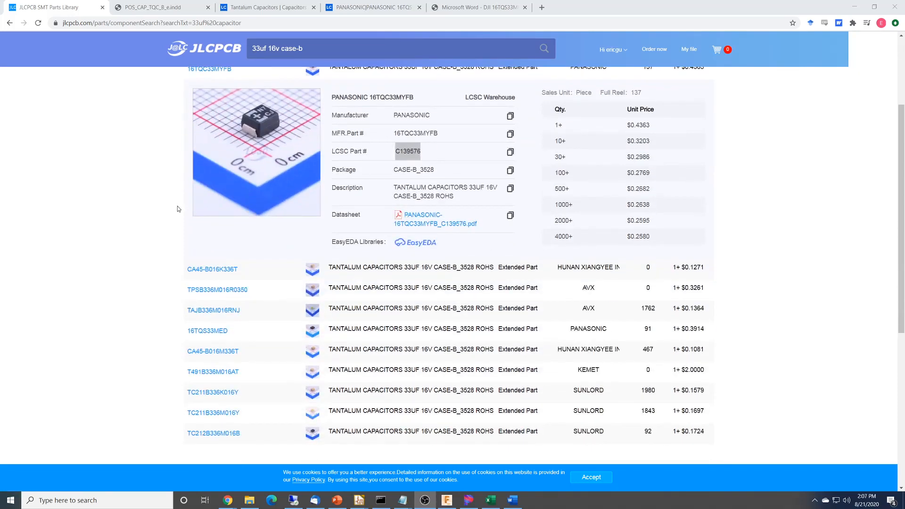
{"action": "scroll", "coordinate": [178, 208], "scroll_direction": "up", "scroll_amount": 1}
{"action": "key", "text": "alt+Tab"}
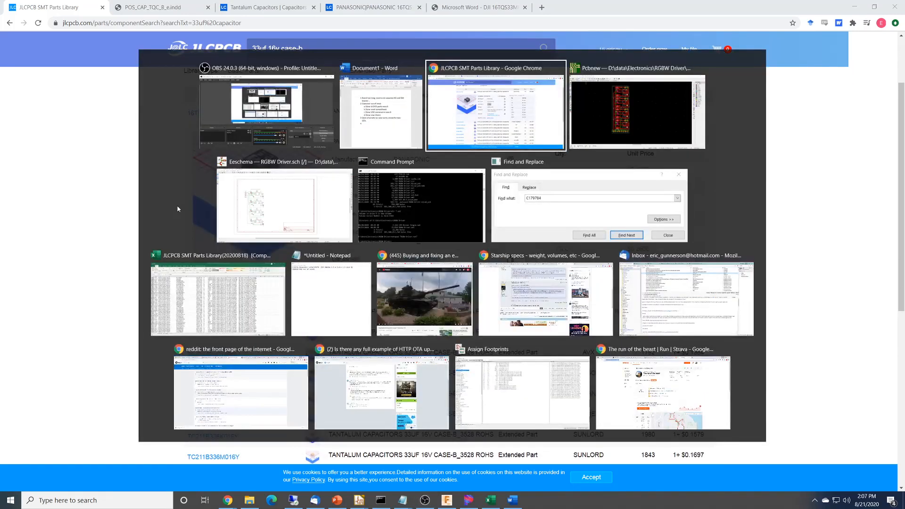
{"action": "key", "text": "alt+Tab"}
{"action": "key", "text": "alt+Tab"}
{"action": "key", "text": "alt+Tab"}
{"action": "key", "text": "alt+Tab"}
{"action": "key", "text": "alt+Tab"}
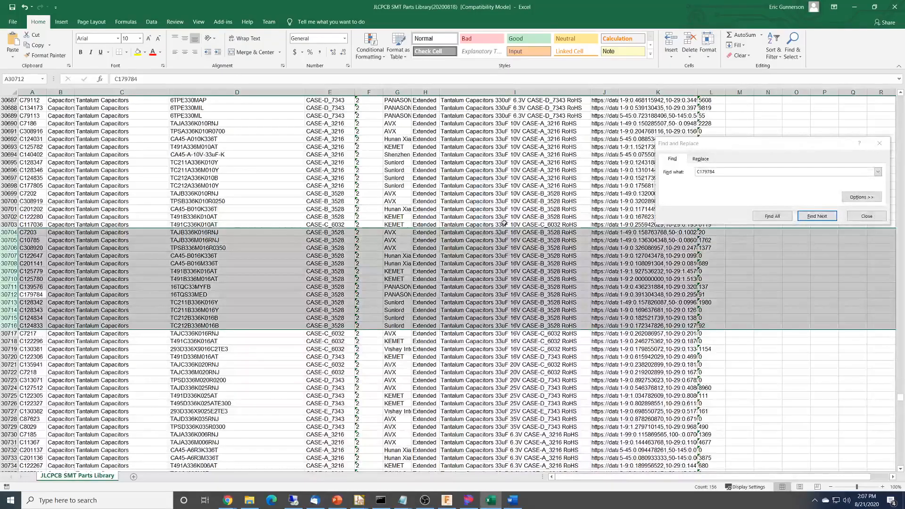
Select the descriptions of the 33uF 16V CASE-B_3528 tantalum capacitors, cells I30704 to I30716.
{"action": "left_click", "coordinate": [520, 193]}
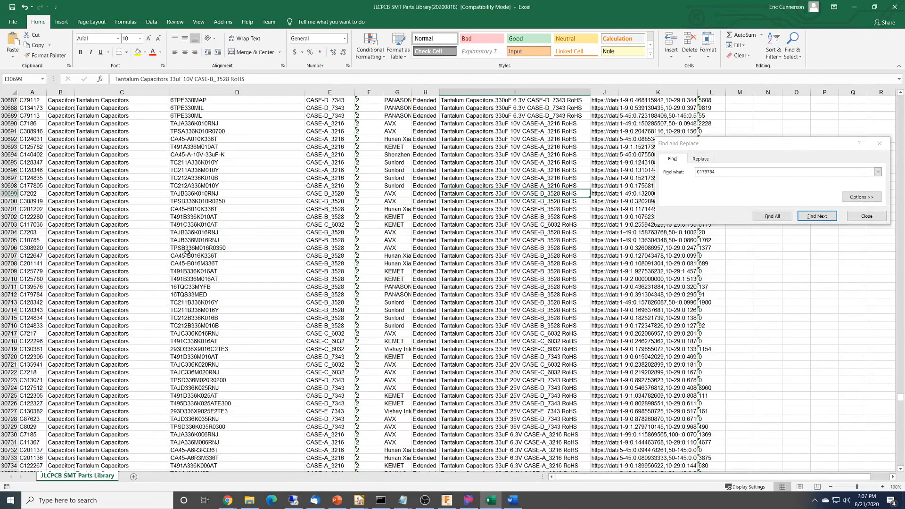
{"action": "left_click", "coordinate": [488, 92]}
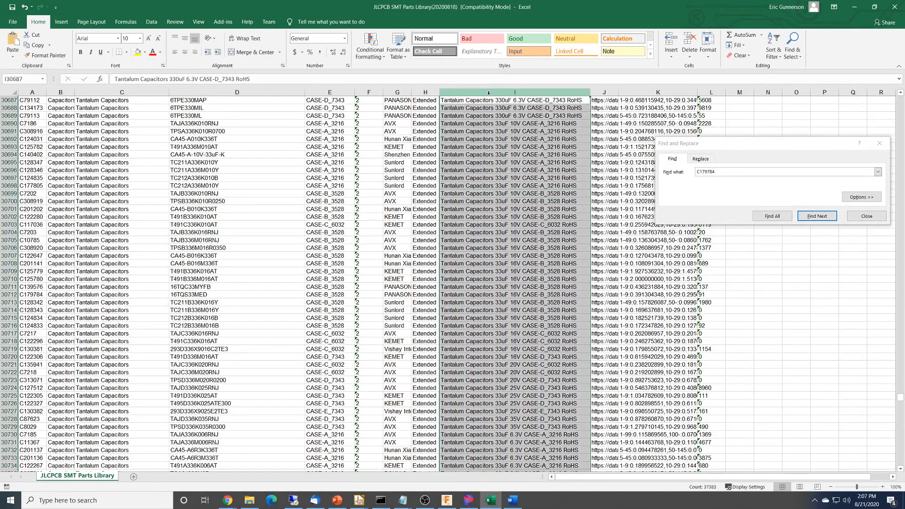
{"action": "left_click", "coordinate": [506, 279]}
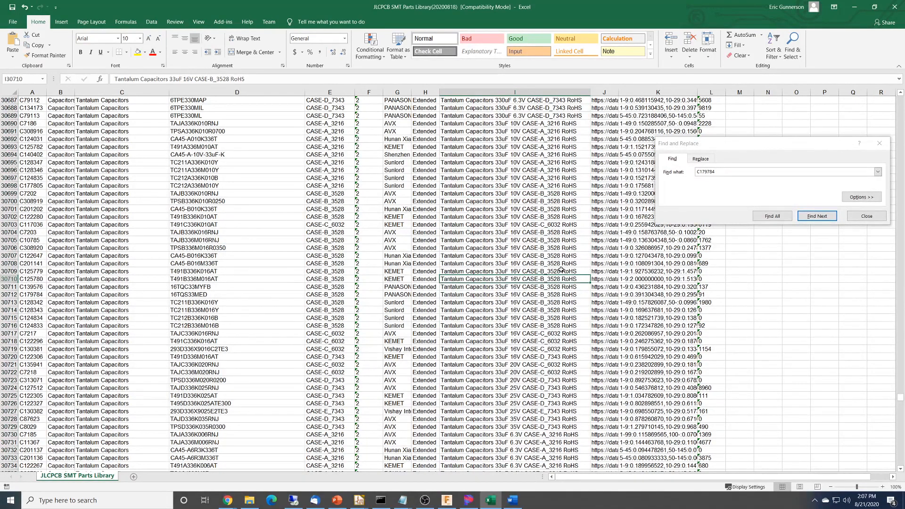
{"action": "left_click", "coordinate": [560, 232]}
{"action": "left_click", "coordinate": [559, 325], "text": "shift"}
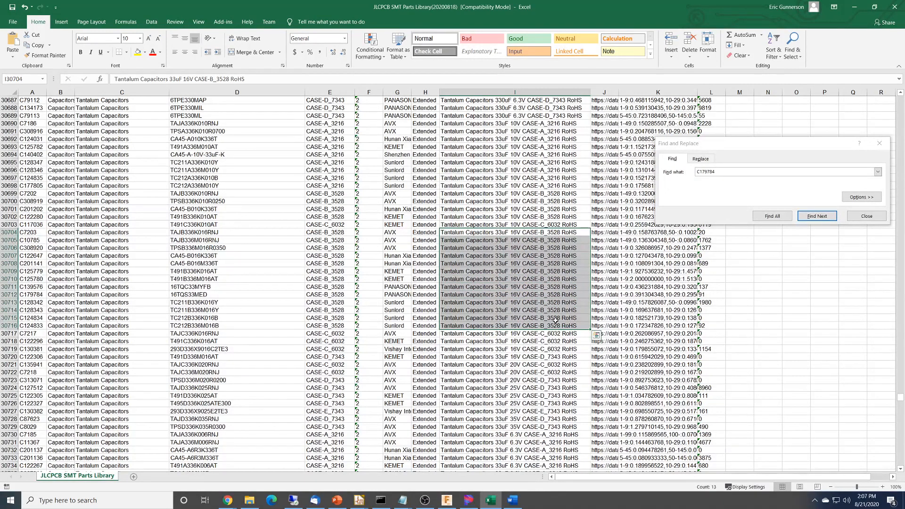
Switch back to Chrome and view the Panasonic 16TQC33MYFB capacitor datasheet from the top of its first page.
{"action": "key", "text": "alt+Tab"}
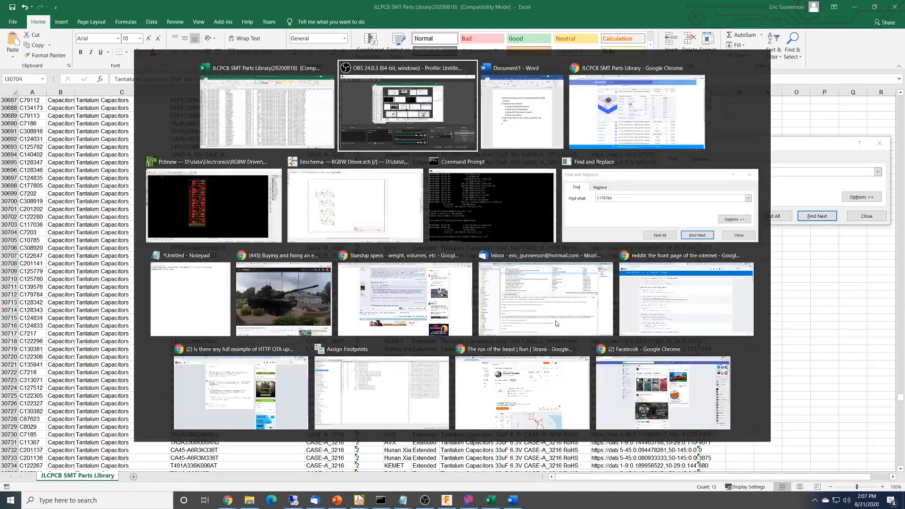
{"action": "key", "text": "alt+Tab"}
{"action": "key", "text": "alt+Tab"}
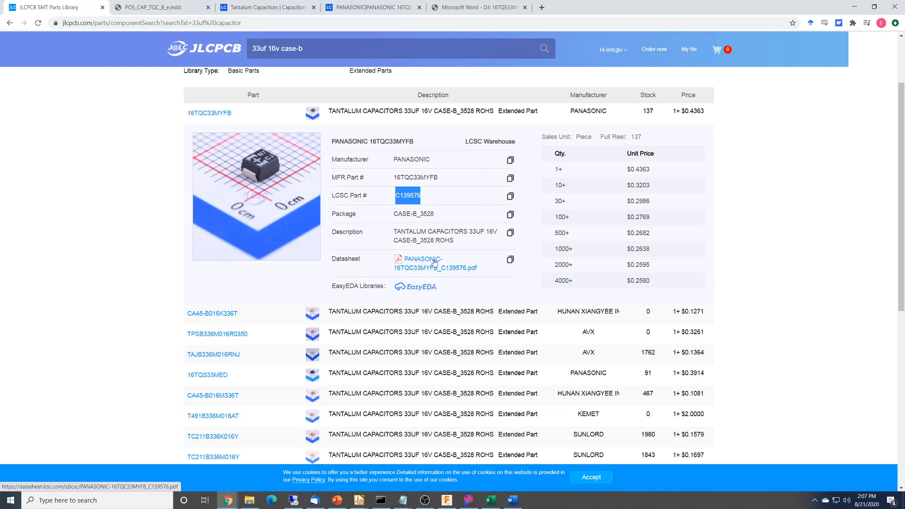
{"action": "left_click", "coordinate": [161, 8]}
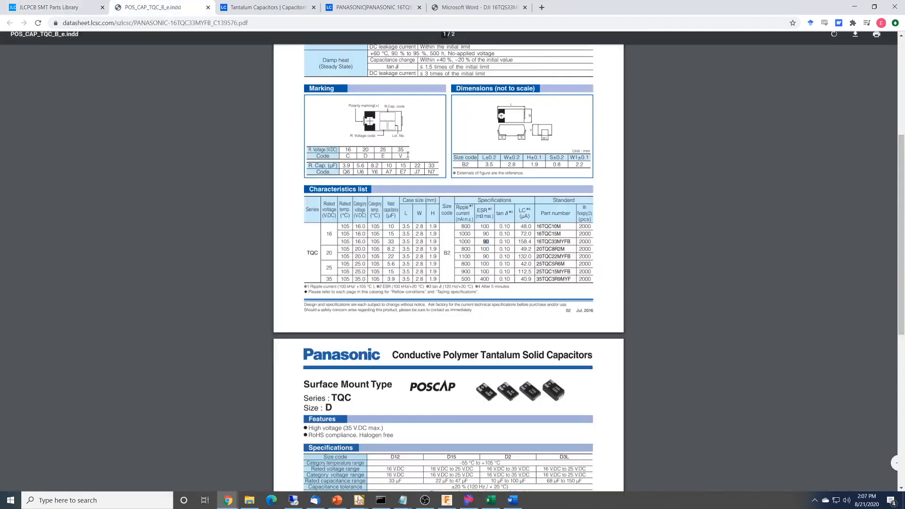
{"action": "scroll", "coordinate": [679, 220], "scroll_direction": "up", "scroll_amount": 4}
{"action": "scroll", "coordinate": [739, 233], "scroll_direction": "up", "scroll_amount": 1}
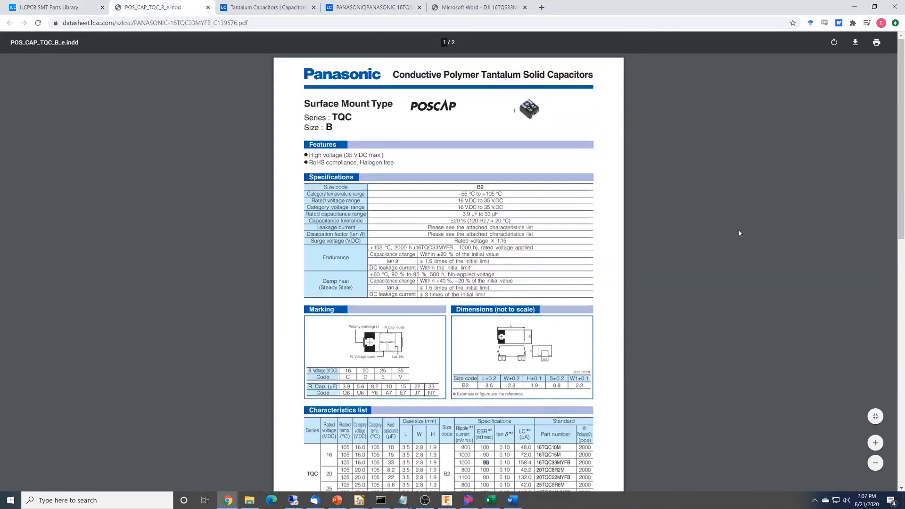
Examine the datasheet's specifications and characteristics list, picking out the 16TQC33MYFB part number and its ESR value.
{"action": "scroll", "coordinate": [739, 233], "scroll_direction": "down", "scroll_amount": 3}
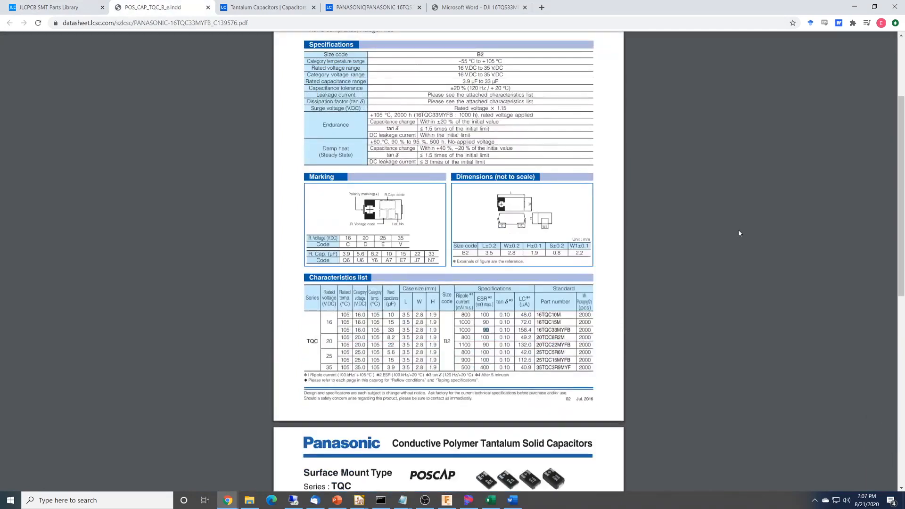
{"action": "scroll", "coordinate": [739, 232], "scroll_direction": "up", "scroll_amount": 3}
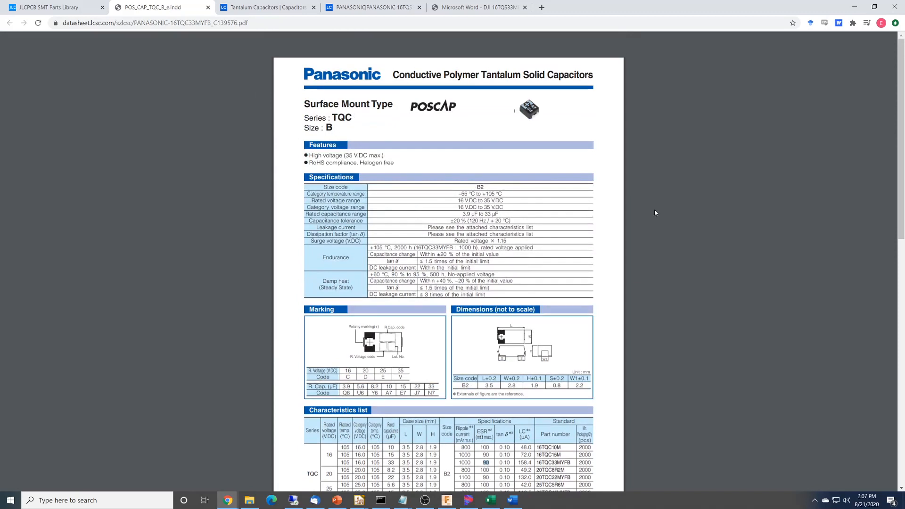
{"action": "scroll", "coordinate": [658, 214], "scroll_direction": "down", "scroll_amount": 4}
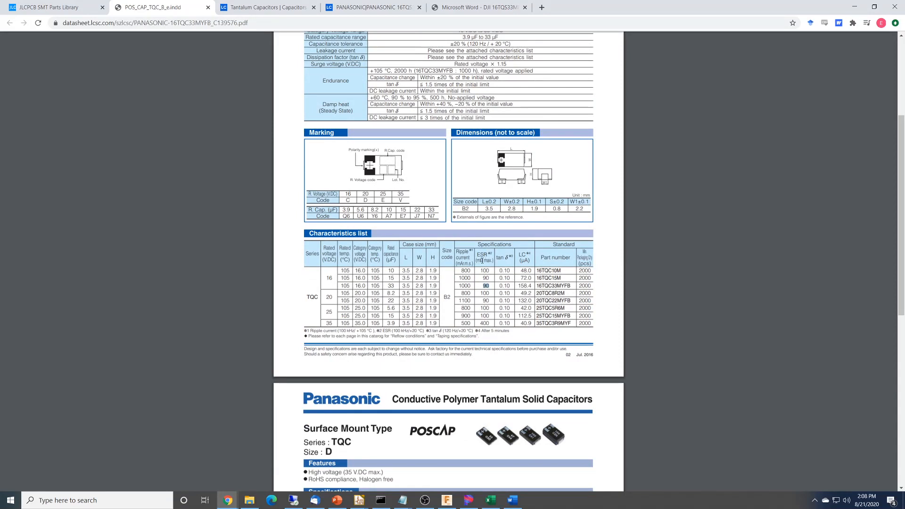
{"action": "left_click", "coordinate": [491, 272]}
{"action": "left_click_drag", "start_coordinate": [572, 286], "coordinate": [537, 285]}
{"action": "mouse_move", "coordinate": [491, 287]}
{"action": "left_mouse_down"}
{"action": "mouse_move", "coordinate": [468, 286]}
{"action": "mouse_move", "coordinate": [479, 285]}
{"action": "left_mouse_up"}
{"action": "left_click", "coordinate": [492, 286]}
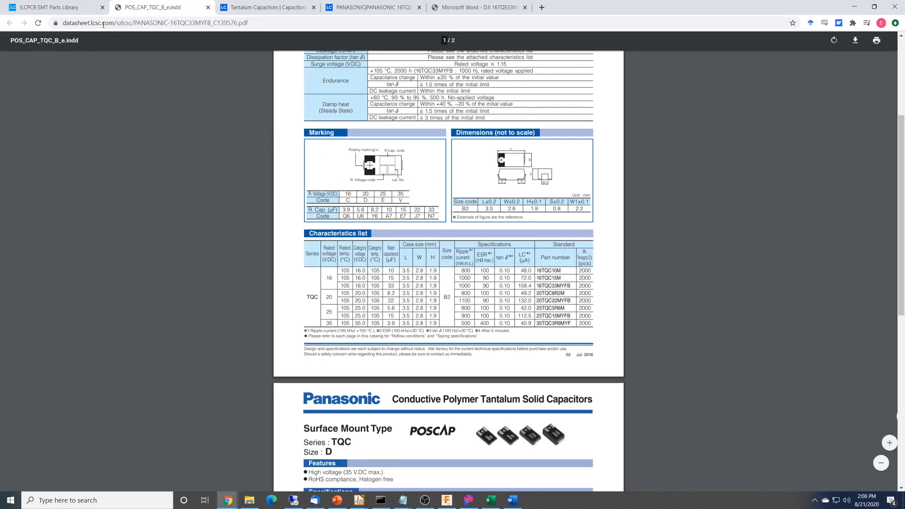
Check the LCSC part number field in JLCPCB's 16TQC33MYFB listing and view LCSC's Tantalum Capacitors filter page.
{"action": "left_click", "coordinate": [61, 7]}
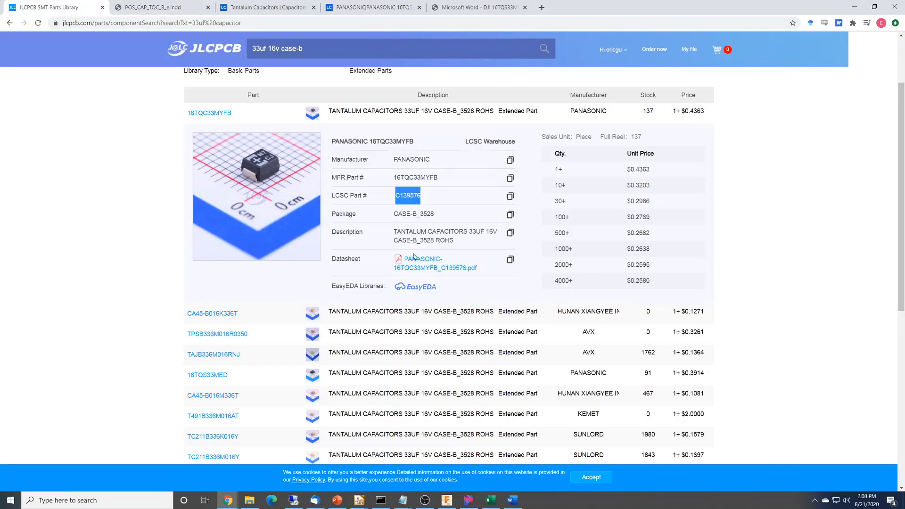
{"action": "double_click", "coordinate": [336, 193]}
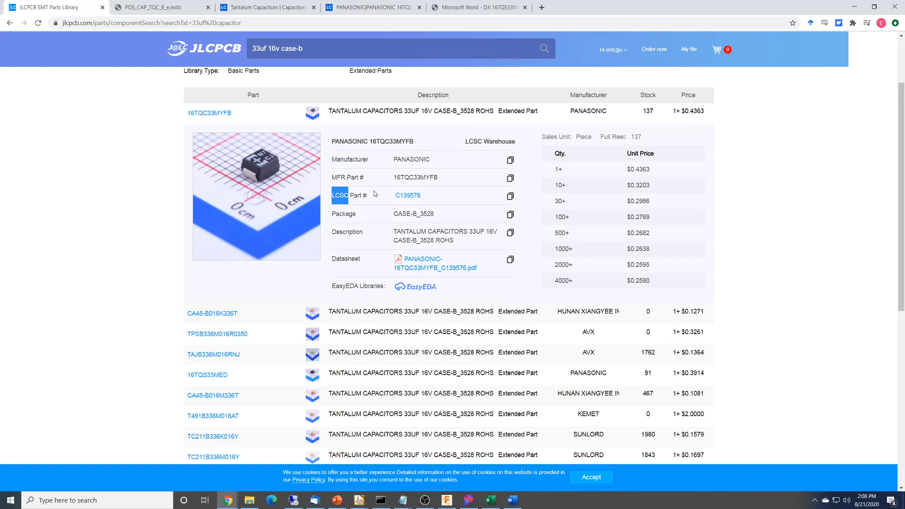
{"action": "left_click", "coordinate": [271, 10]}
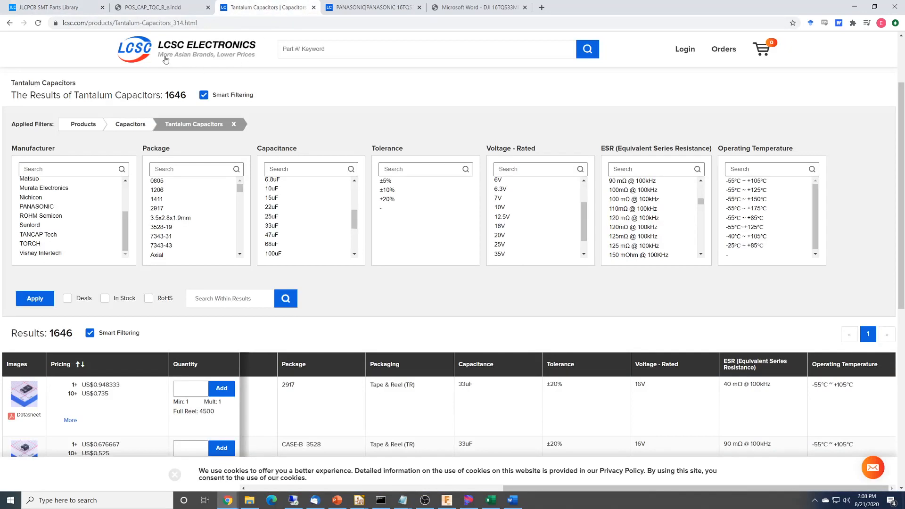
{"action": "scroll", "coordinate": [376, 80], "scroll_direction": "up", "scroll_amount": 2}
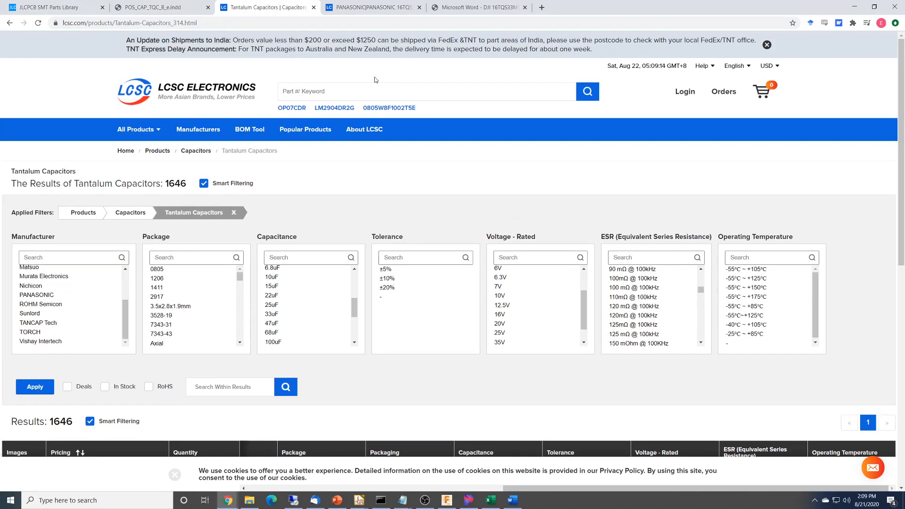
{"action": "scroll", "coordinate": [531, 158], "scroll_direction": "down", "scroll_amount": 1}
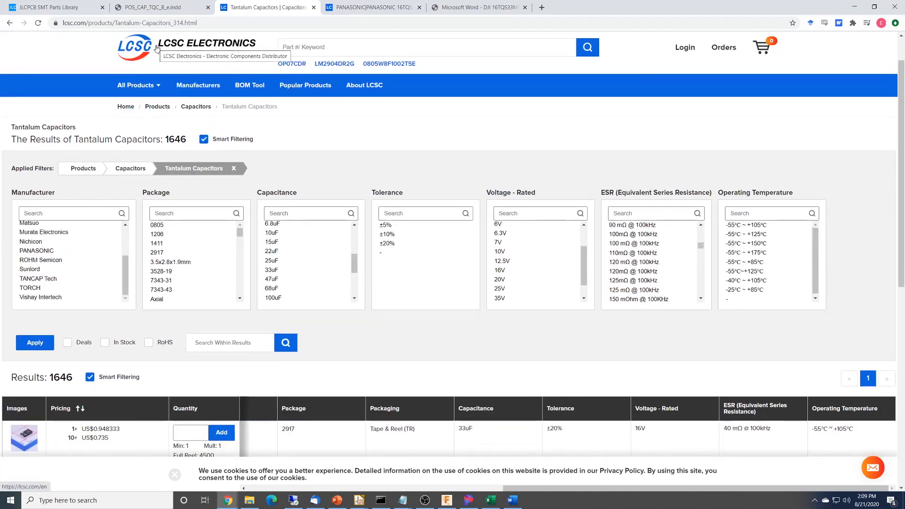
{"action": "mouse_move", "coordinate": [136, 86]}
{"action": "mouse_move", "coordinate": [146, 148]}
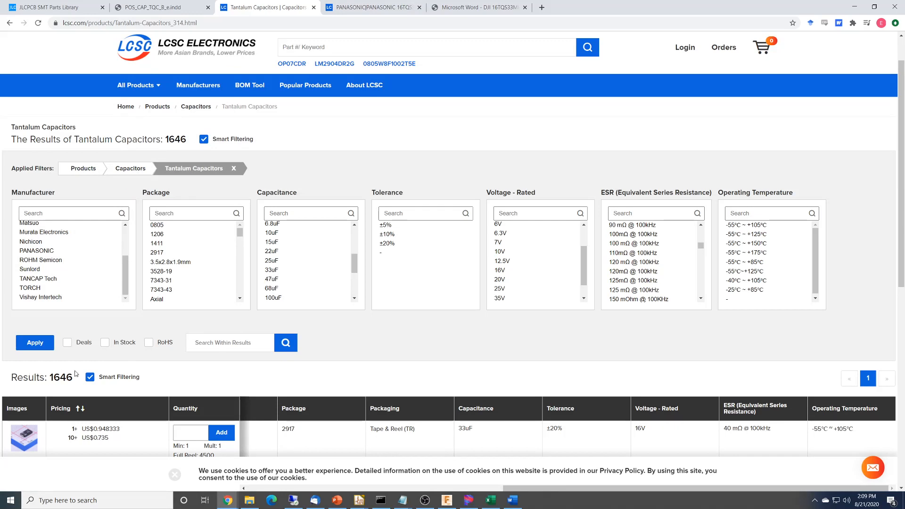
Filter LCSC's tantalum capacitors to 33uF capacitance and 16V rated voltage, and look through the filtered list.
{"action": "left_click", "coordinate": [272, 269]}
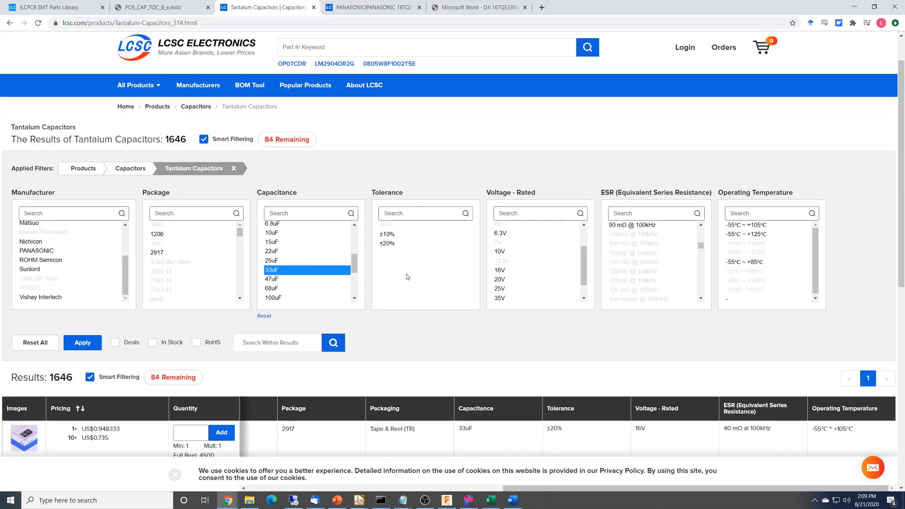
{"action": "left_click", "coordinate": [499, 271]}
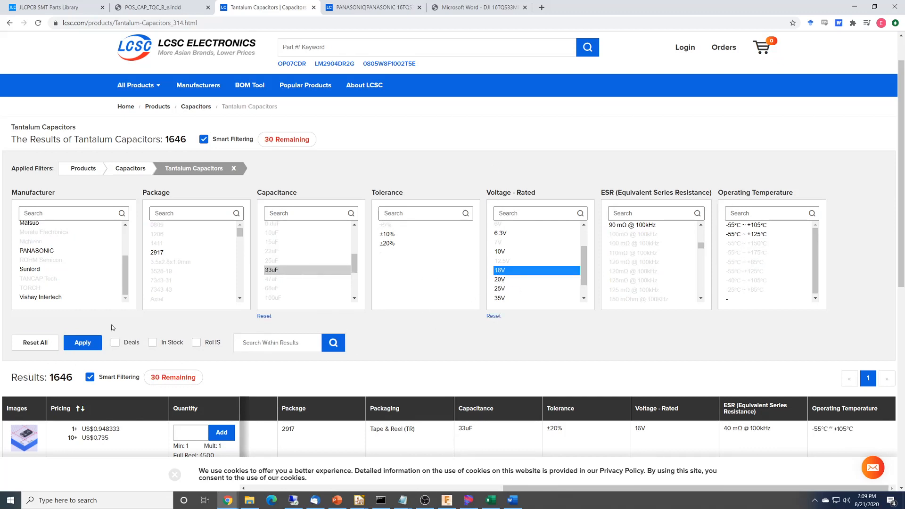
{"action": "left_click", "coordinate": [80, 345]}
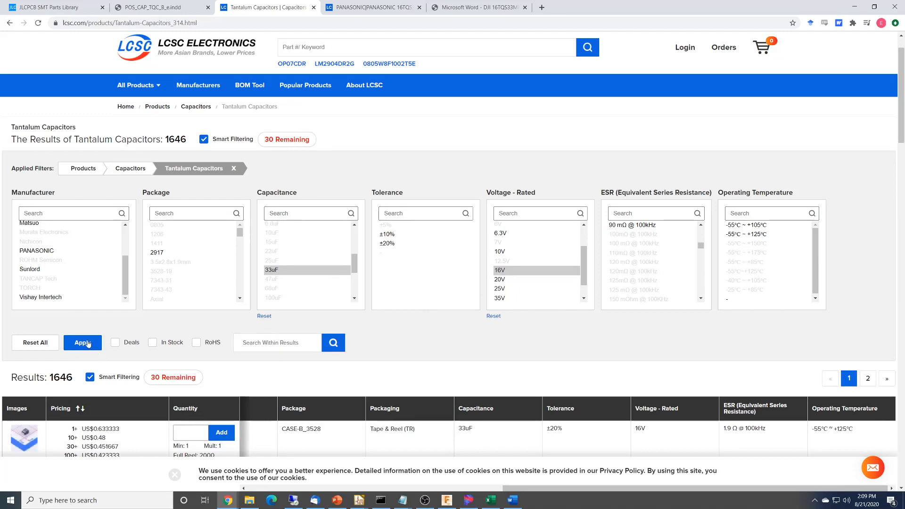
{"action": "scroll", "coordinate": [248, 381], "scroll_direction": "down", "scroll_amount": 7}
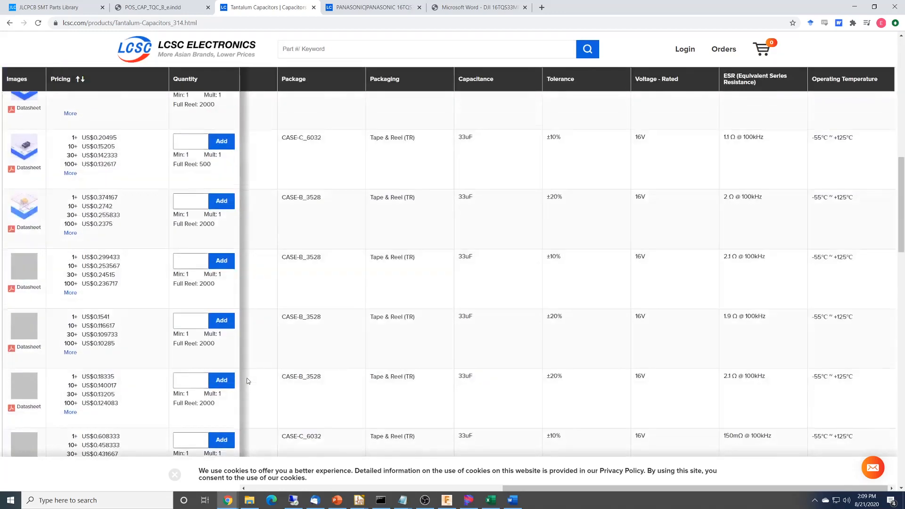
Narrow the 33uF 16V capacitor list to the CASE-B_3528 package.
{"action": "scroll", "coordinate": [248, 381], "scroll_direction": "up", "scroll_amount": 1}
{"action": "scroll", "coordinate": [249, 381], "scroll_direction": "up", "scroll_amount": 4}
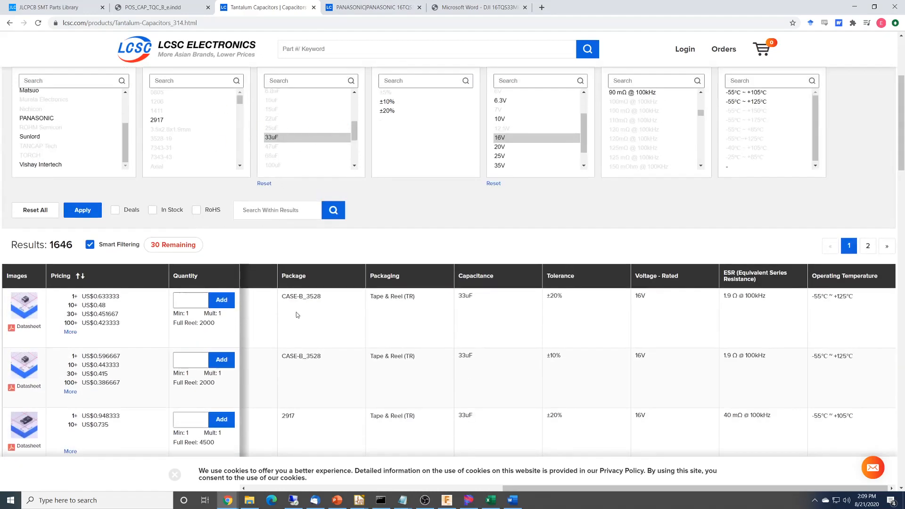
{"action": "scroll", "coordinate": [489, 216], "scroll_direction": "up", "scroll_amount": 2}
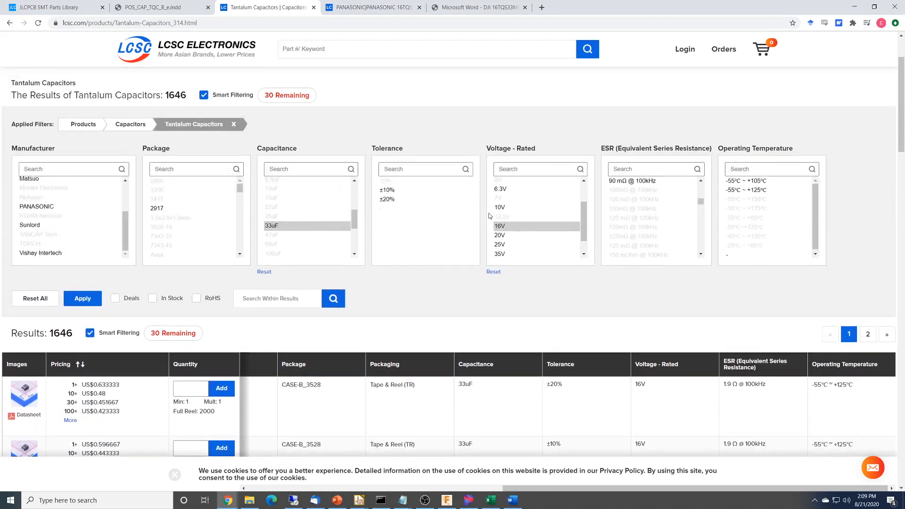
{"action": "left_click_drag", "start_coordinate": [240, 189], "coordinate": [238, 204]}
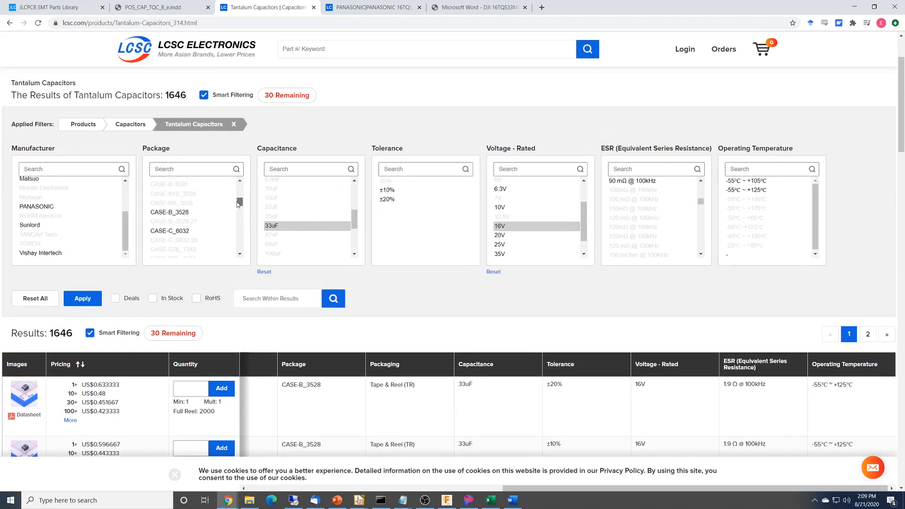
{"action": "left_click", "coordinate": [183, 214]}
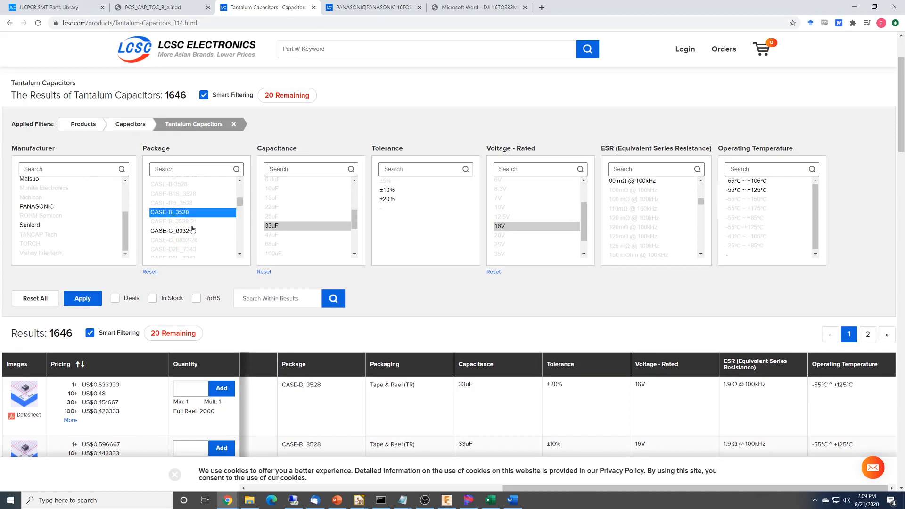
{"action": "left_click", "coordinate": [88, 302]}
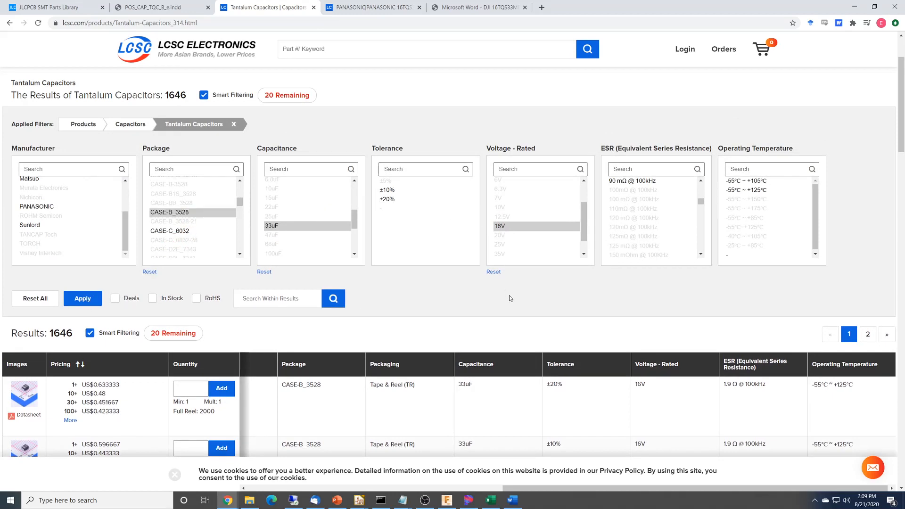
{"action": "scroll", "coordinate": [507, 309], "scroll_direction": "down", "scroll_amount": 2}
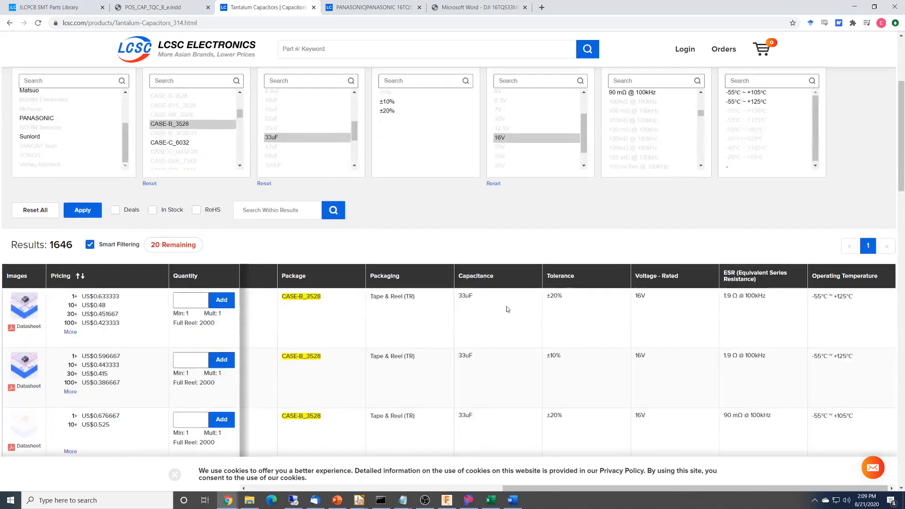
Restrict the filtered capacitor list to the manufacturer PANASONIC.
{"action": "scroll", "coordinate": [507, 309], "scroll_direction": "up", "scroll_amount": 1}
{"action": "scroll", "coordinate": [507, 310], "scroll_direction": "up", "scroll_amount": 1}
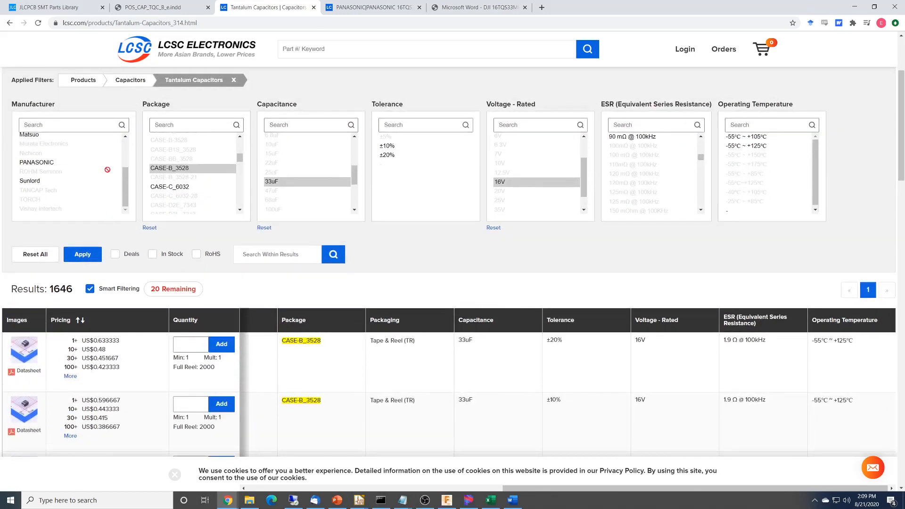
{"action": "scroll", "coordinate": [123, 149], "scroll_direction": "up", "scroll_amount": 3}
{"action": "scroll", "coordinate": [123, 149], "scroll_direction": "down", "scroll_amount": 2}
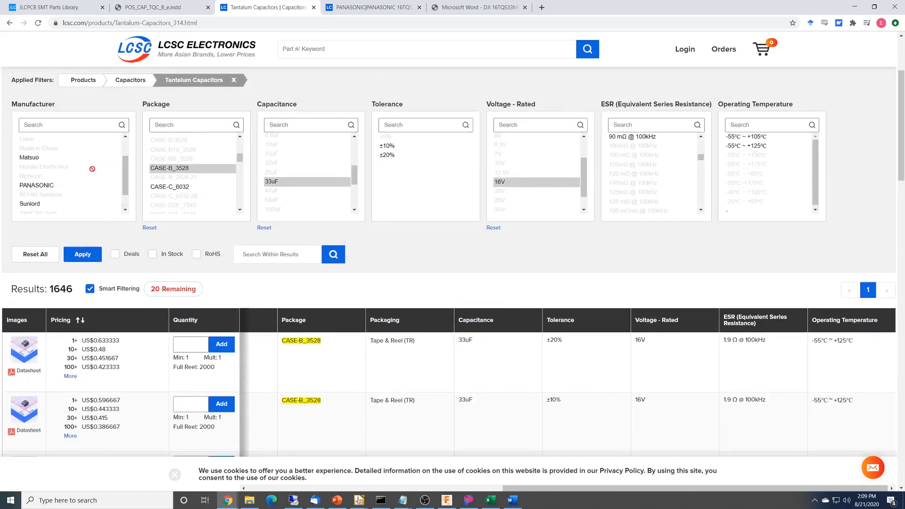
{"action": "left_click", "coordinate": [46, 187]}
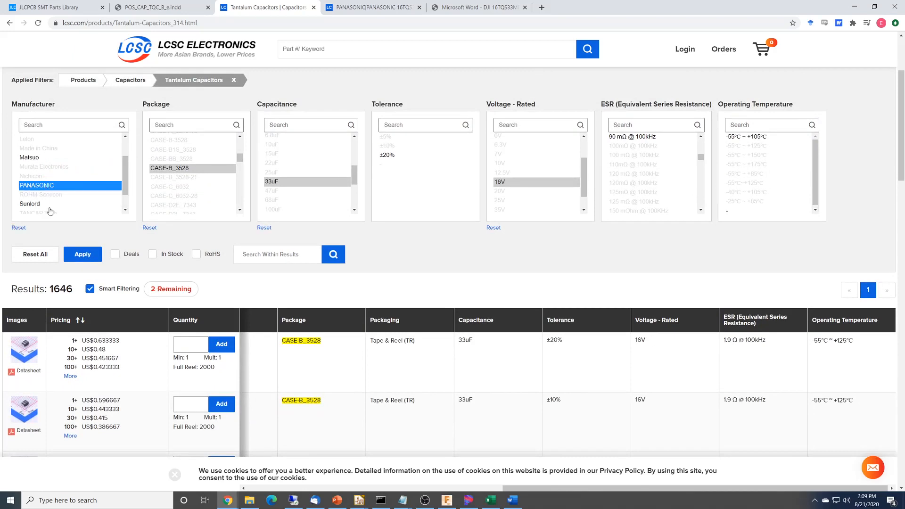
{"action": "left_click", "coordinate": [77, 255]}
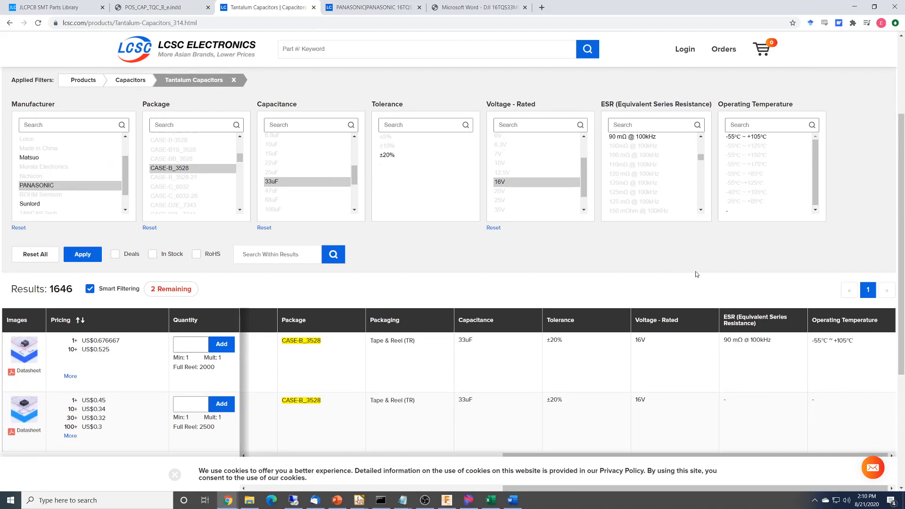
Compare the availability, part numbers and ESR of the 16TQC33MYFB and 16TQS33MED capacitors in the results table.
{"action": "scroll", "coordinate": [696, 275], "scroll_direction": "down", "scroll_amount": 2}
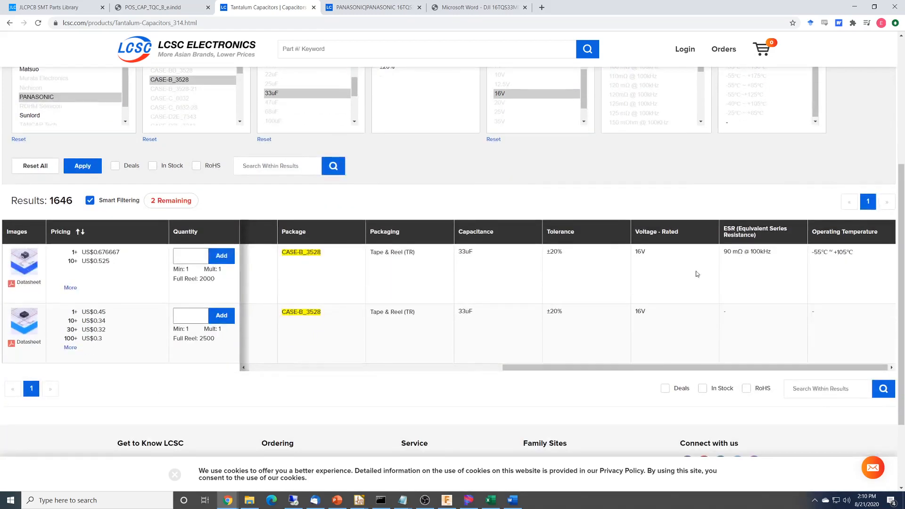
{"action": "scroll", "coordinate": [697, 274], "scroll_direction": "up", "scroll_amount": 1}
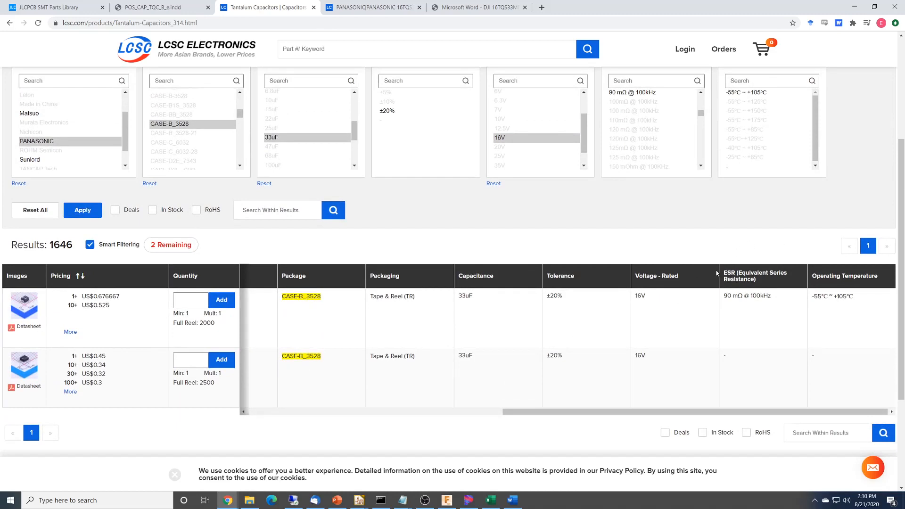
{"action": "left_click_drag", "start_coordinate": [605, 411], "coordinate": [293, 426]}
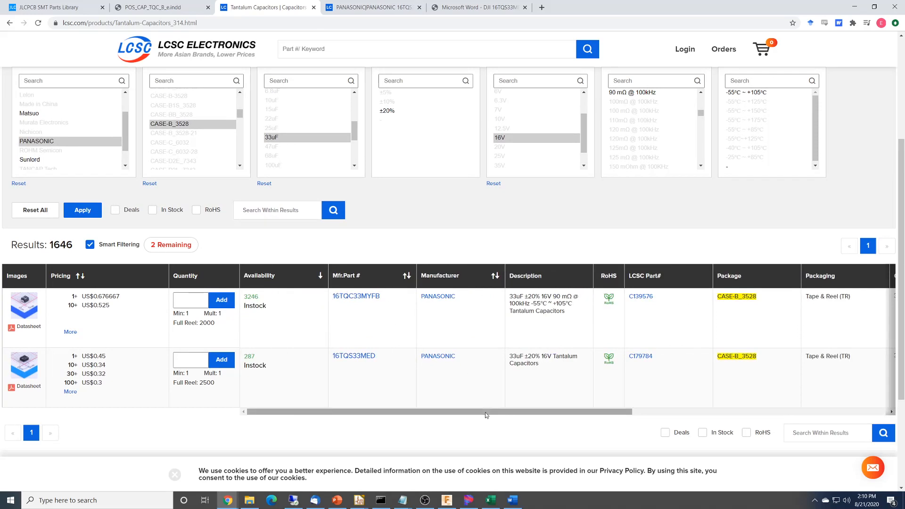
{"action": "left_click_drag", "start_coordinate": [485, 412], "coordinate": [741, 413]}
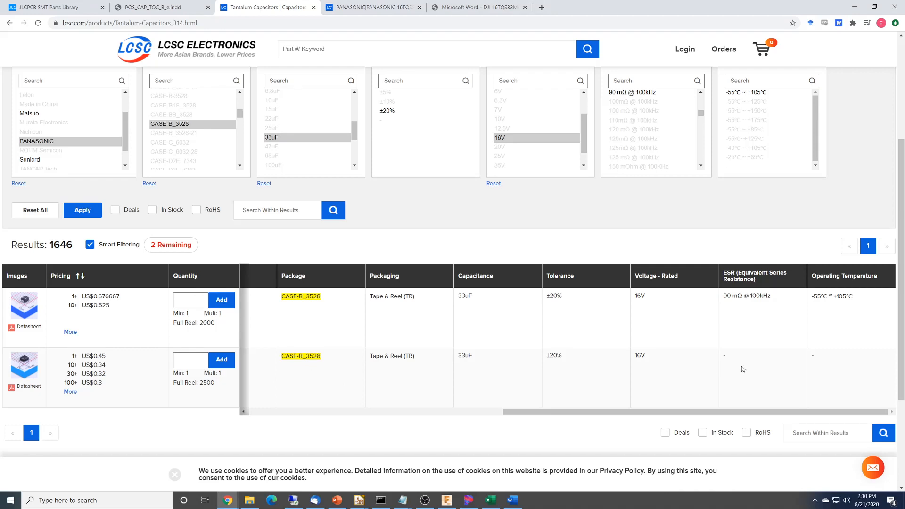
{"action": "left_click_drag", "start_coordinate": [768, 411], "coordinate": [511, 411]}
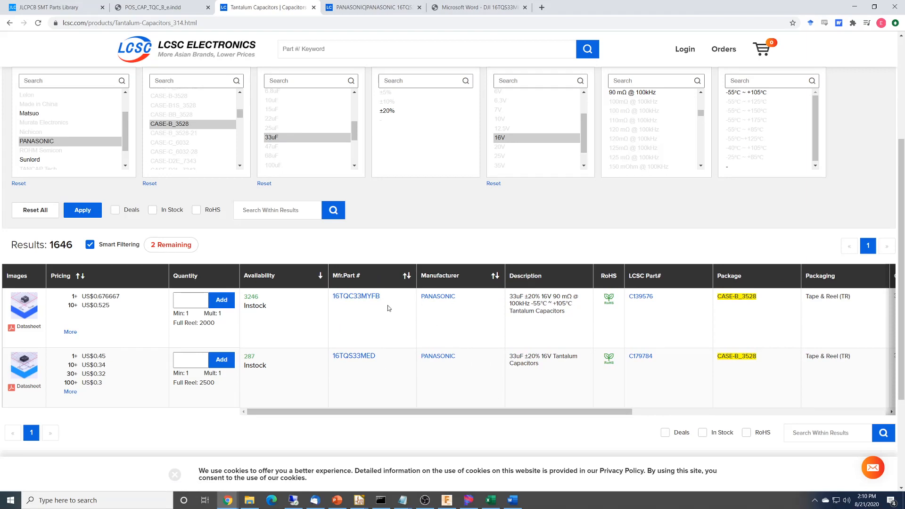
{"action": "left_click_drag", "start_coordinate": [518, 412], "coordinate": [756, 409]}
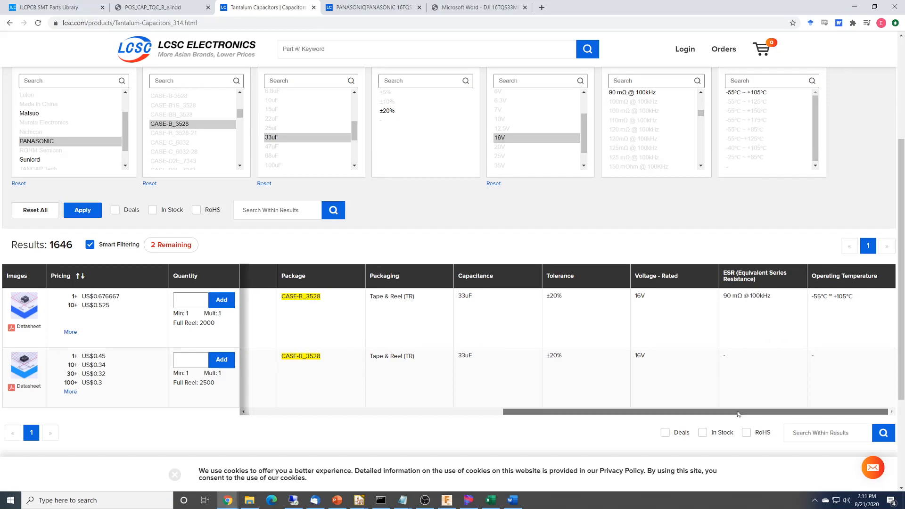
Return to the part number columns and highlight the 16TQC33MYFB's LCSC part number, C139576.
{"action": "left_click_drag", "start_coordinate": [738, 414], "coordinate": [407, 432]}
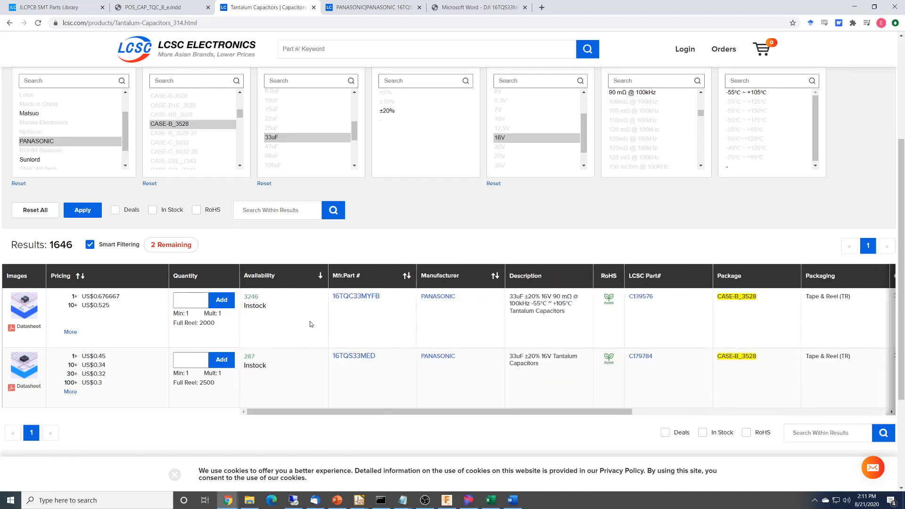
{"action": "mouse_move", "coordinate": [381, 304]}
{"action": "left_mouse_down"}
{"action": "mouse_move", "coordinate": [306, 303]}
{"action": "mouse_move", "coordinate": [330, 297]}
{"action": "mouse_move", "coordinate": [374, 317]}
{"action": "left_mouse_up"}
{"action": "left_click_drag", "start_coordinate": [658, 296], "coordinate": [629, 296]}
Go back to the JLCPCB SMT Parts Library results and check the 16TQC33MYFB's Extended Part designation.
{"action": "left_click", "coordinate": [60, 7]}
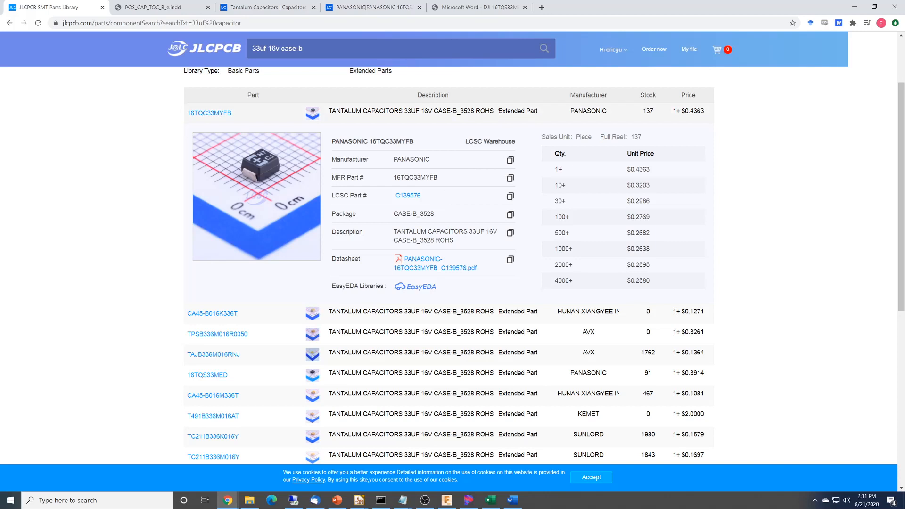
{"action": "left_click_drag", "start_coordinate": [499, 112], "coordinate": [539, 115]}
{"action": "left_click", "coordinate": [509, 111]}
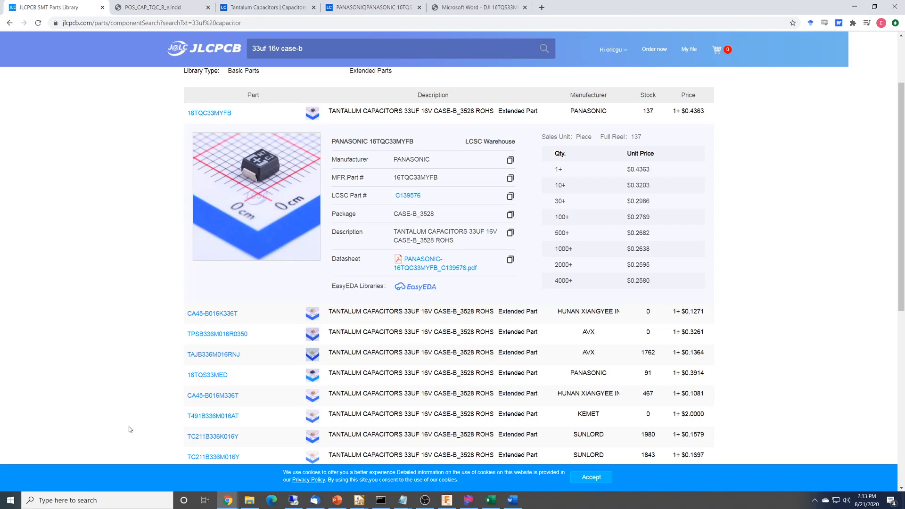
Copy the 16TQC33MYFB's LCSC part number, C139576, and switch to the RGBW Driver schematic in KiCad's Eeschema.
{"action": "mouse_move", "coordinate": [247, 164]}
{"action": "left_click_drag", "start_coordinate": [428, 197], "coordinate": [392, 198]}
{"action": "key", "text": "ctrl+c"}
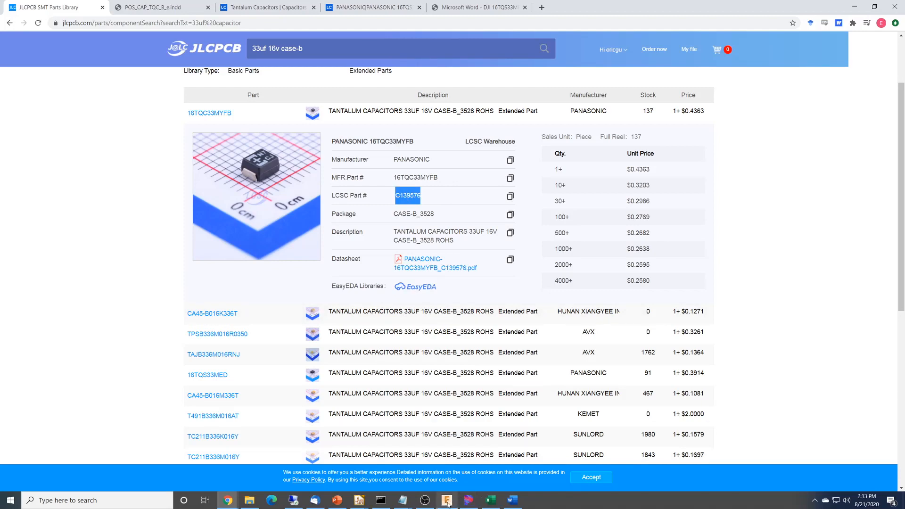
{"action": "left_click", "coordinate": [361, 504]}
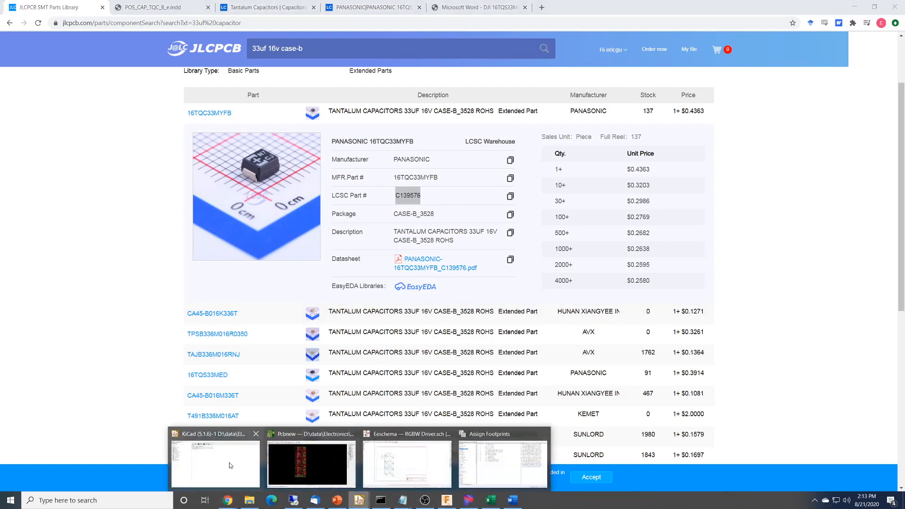
{"action": "left_click", "coordinate": [391, 466]}
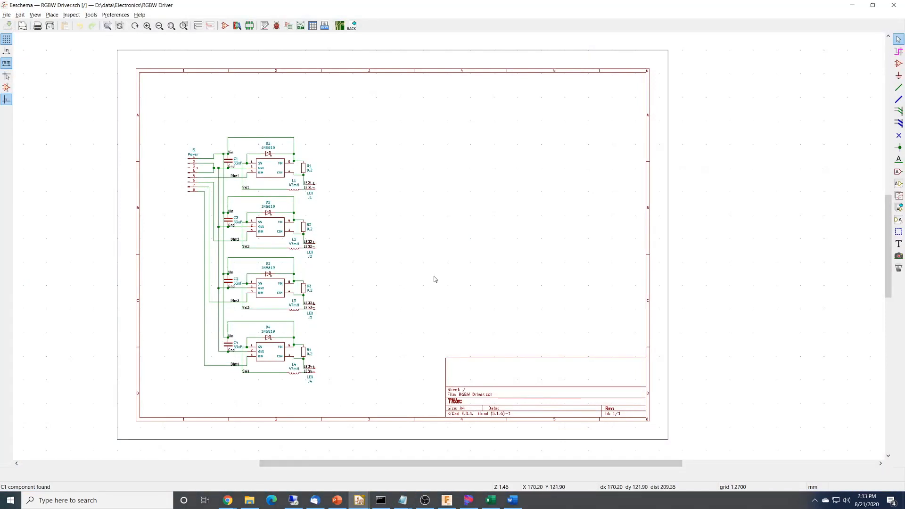
Save a copy of the current schematic sheet as Led Driver Double in the RGBW Driver folder.
{"action": "left_click", "coordinate": [7, 14]}
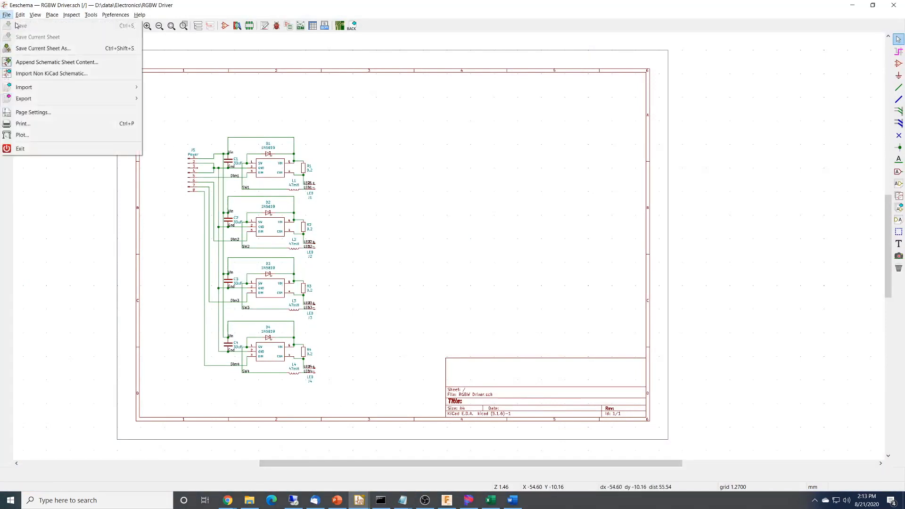
{"action": "left_click", "coordinate": [42, 48]}
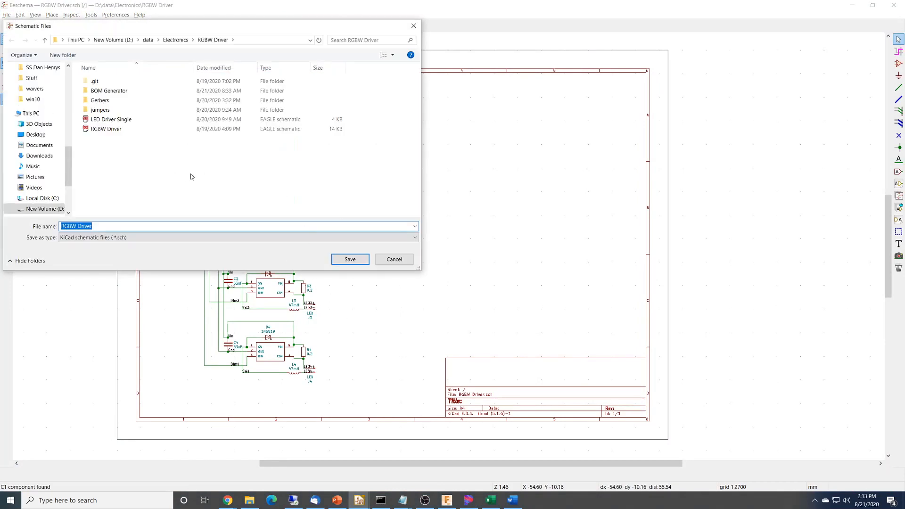
{"action": "type", "text": "Led Drive"}
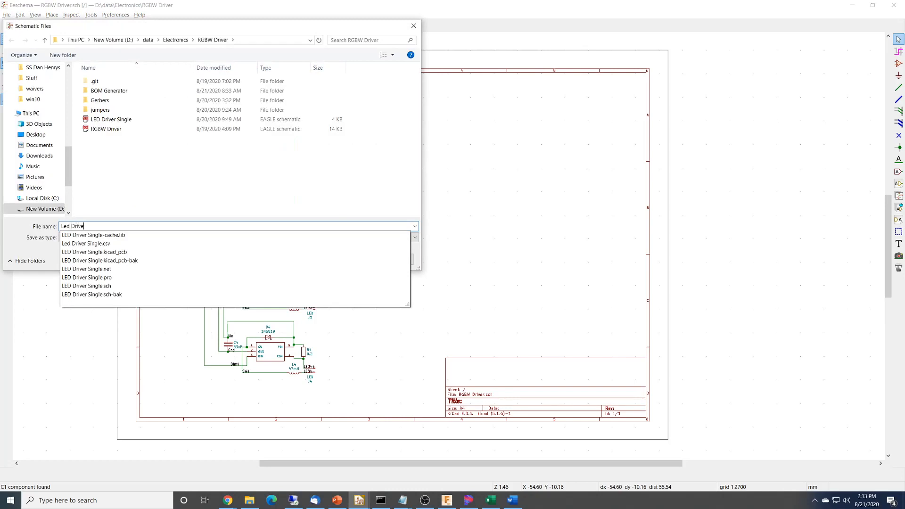
{"action": "type", "text": "r Double"}
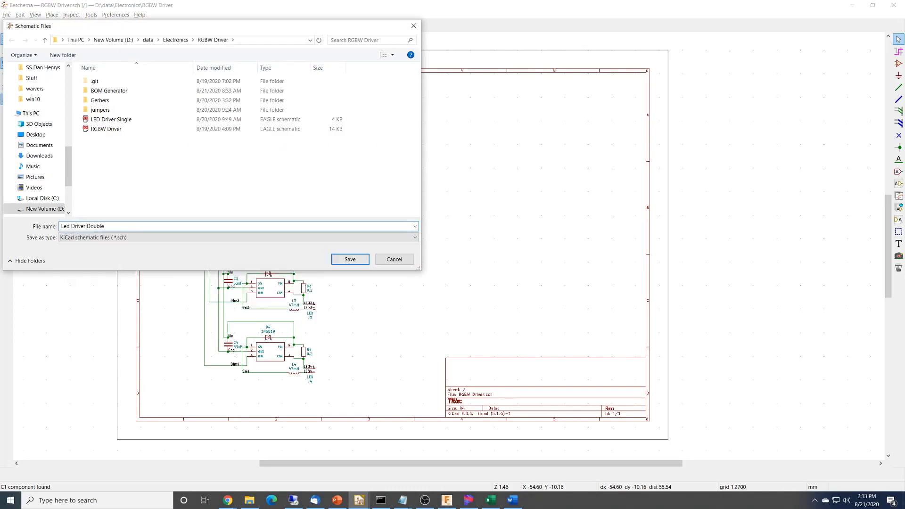
{"action": "left_click", "coordinate": [356, 263]}
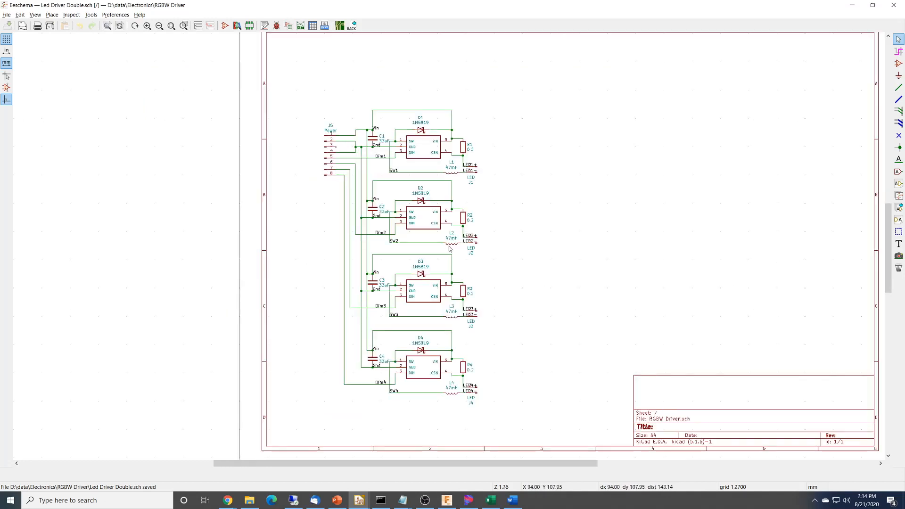
Delete the third and fourth LED driver circuits, including all their parts and wiring, from the schematic.
{"action": "scroll", "coordinate": [308, 257], "scroll_direction": "up", "scroll_amount": 1}
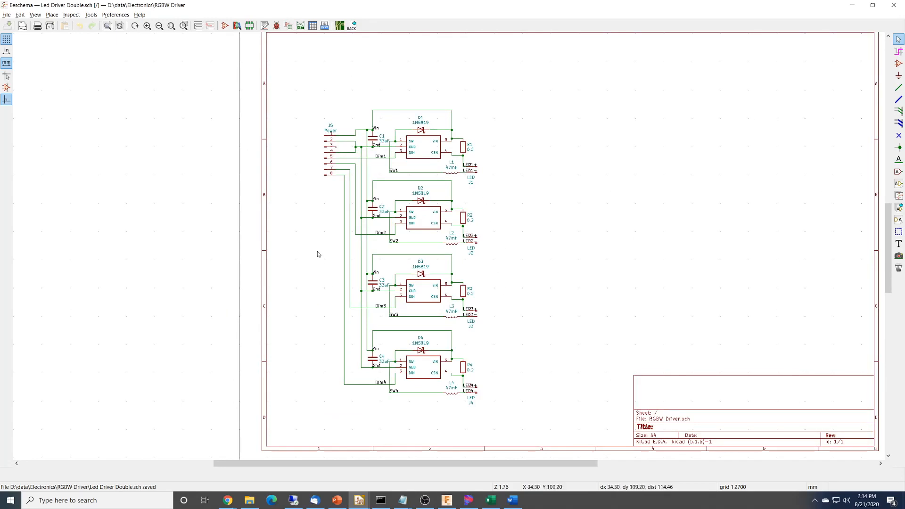
{"action": "left_click_drag", "start_coordinate": [318, 254], "coordinate": [571, 398]}
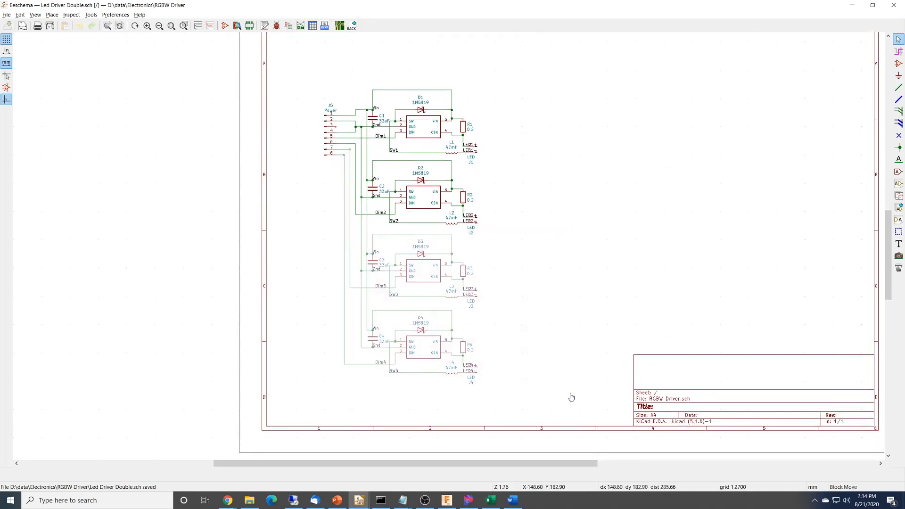
{"action": "key", "text": "Delete"}
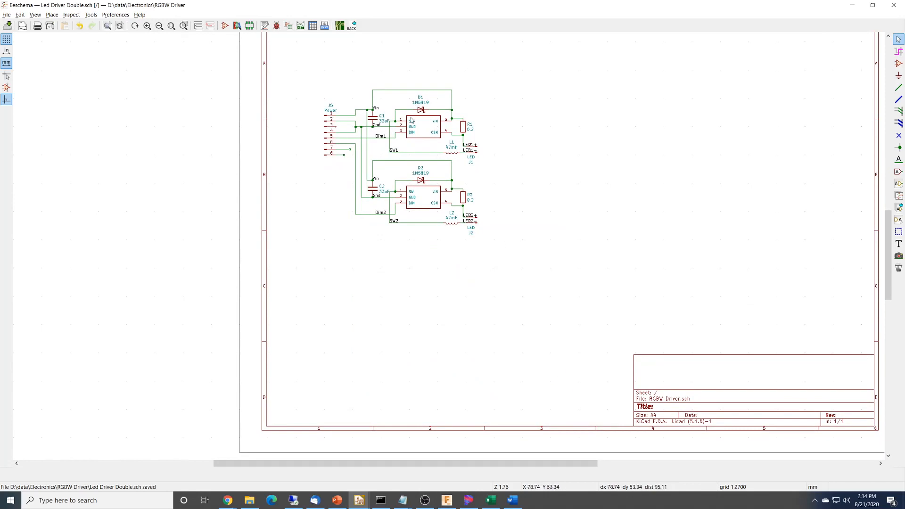
Replace capacitor C1's LCSC field value with the copied part number C139576.
{"action": "scroll", "coordinate": [432, 143], "scroll_direction": "up", "scroll_amount": 1}
{"action": "scroll", "coordinate": [449, 258], "scroll_direction": "up", "scroll_amount": 2}
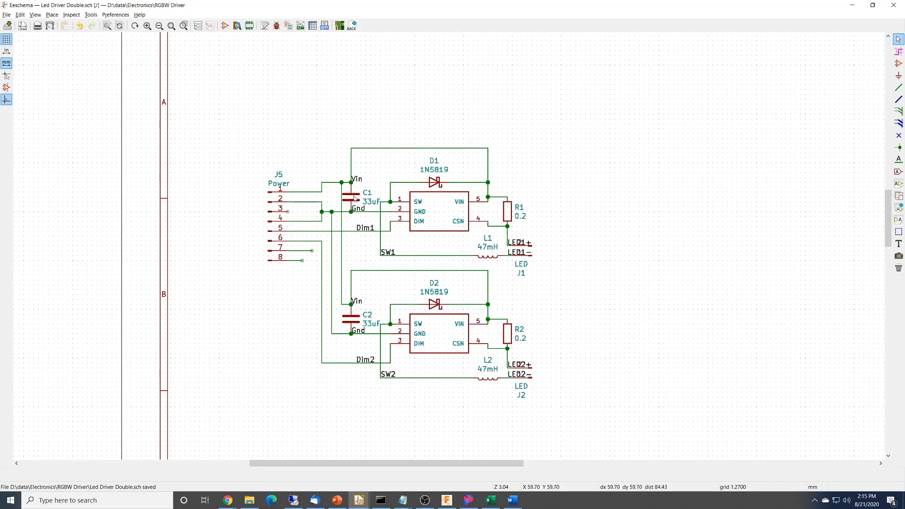
{"action": "double_click", "coordinate": [354, 198]}
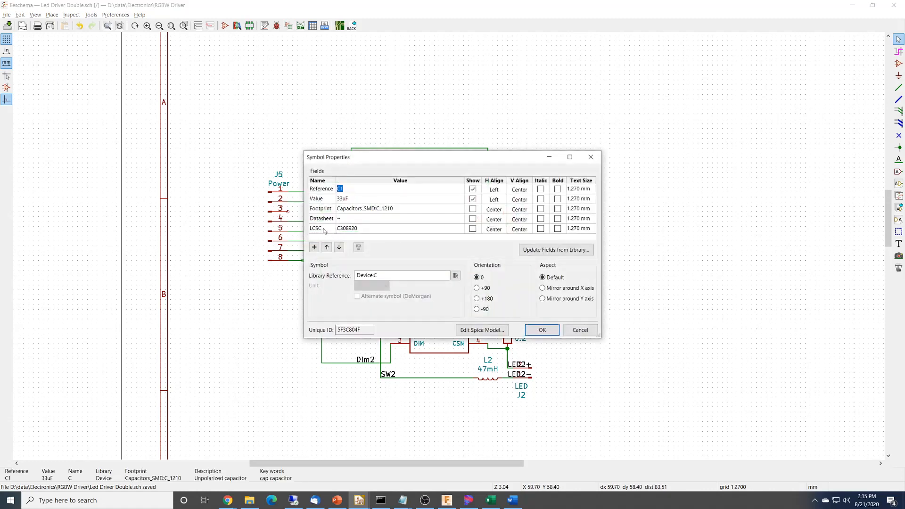
{"action": "left_click", "coordinate": [373, 230]}
{"action": "key", "text": "ctrl+v"}
{"action": "left_click", "coordinate": [549, 330]}
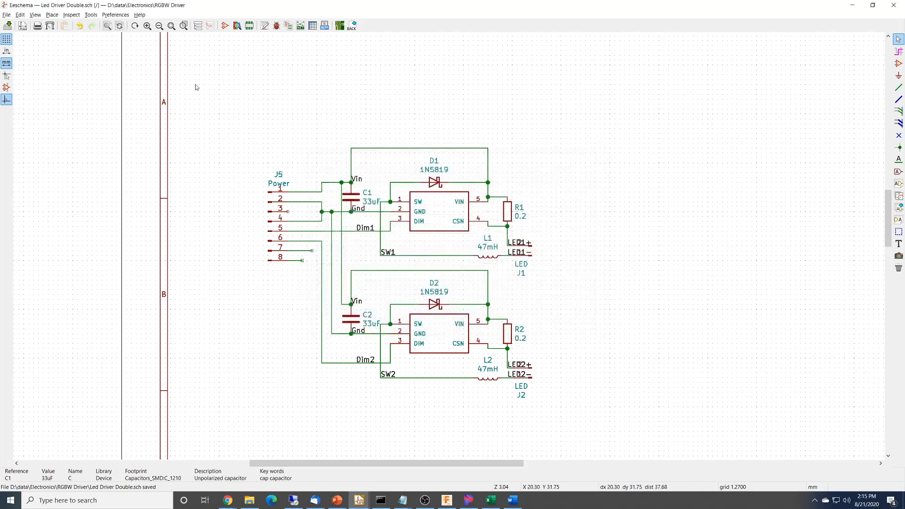
Set capacitor C2's LCSC field to C139576.
{"action": "left_click", "coordinate": [356, 322]}
{"action": "double_click", "coordinate": [356, 322]}
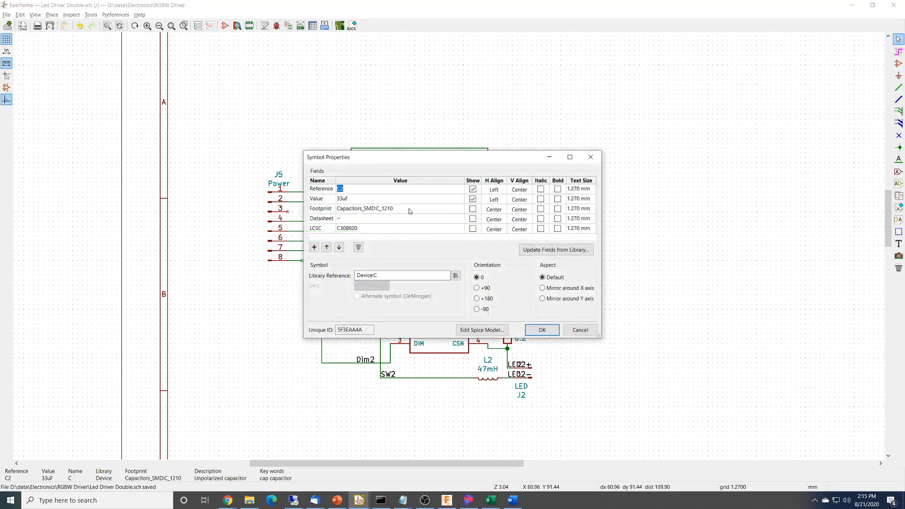
{"action": "double_click", "coordinate": [379, 228]}
{"action": "left_click_drag", "start_coordinate": [360, 230], "coordinate": [336, 233]}
{"action": "type", "text": "C139576"}
{"action": "left_click", "coordinate": [542, 330]}
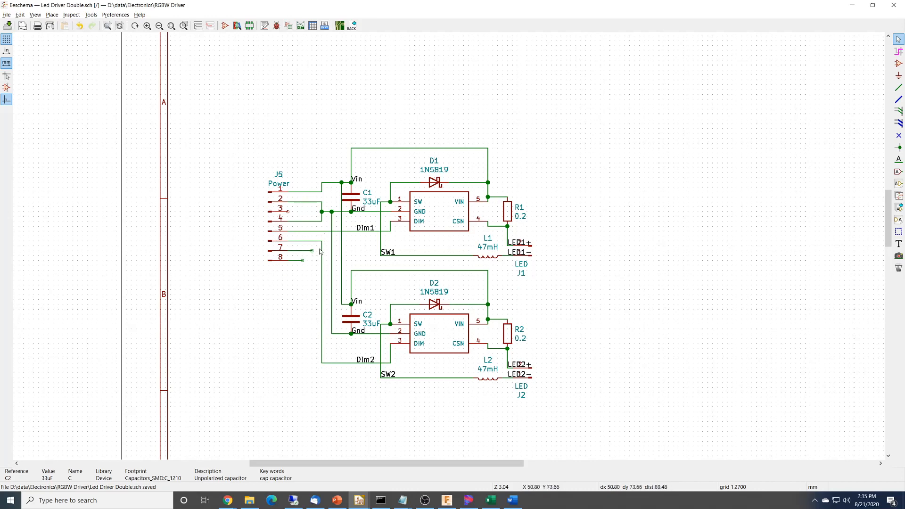
Change connector J5 to six pins with footprint Pin_Header_Straight_1x06_Pitch2.54mm and library reference Connector:Conn_01x06_Male.
{"action": "double_click", "coordinate": [277, 215]}
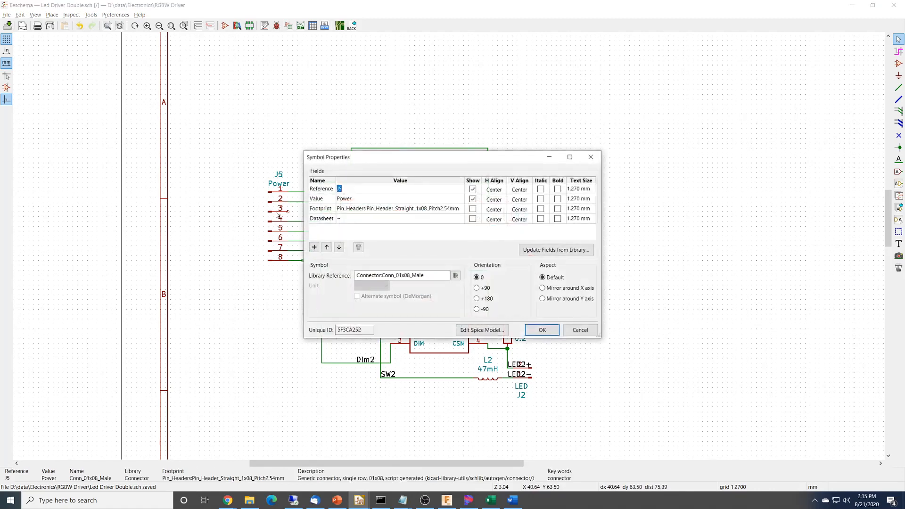
{"action": "left_click_drag", "start_coordinate": [479, 161], "coordinate": [416, 146]}
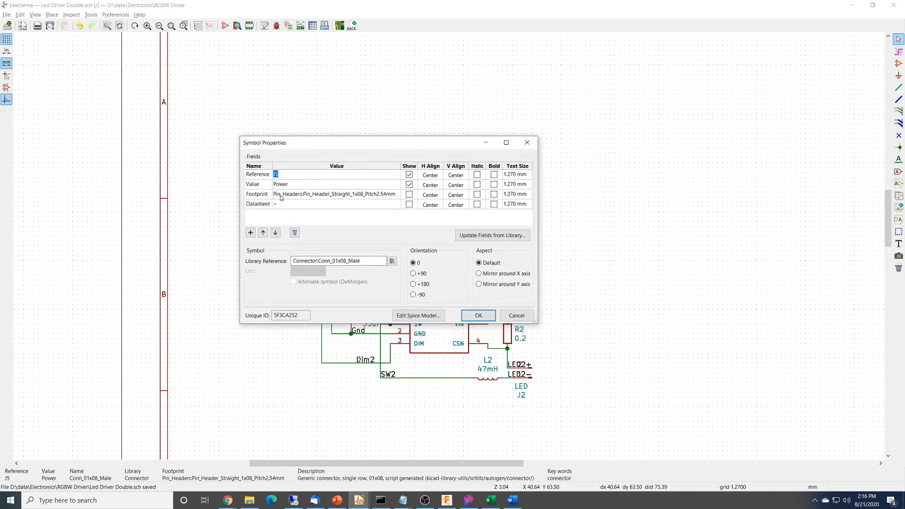
{"action": "left_click", "coordinate": [364, 197]}
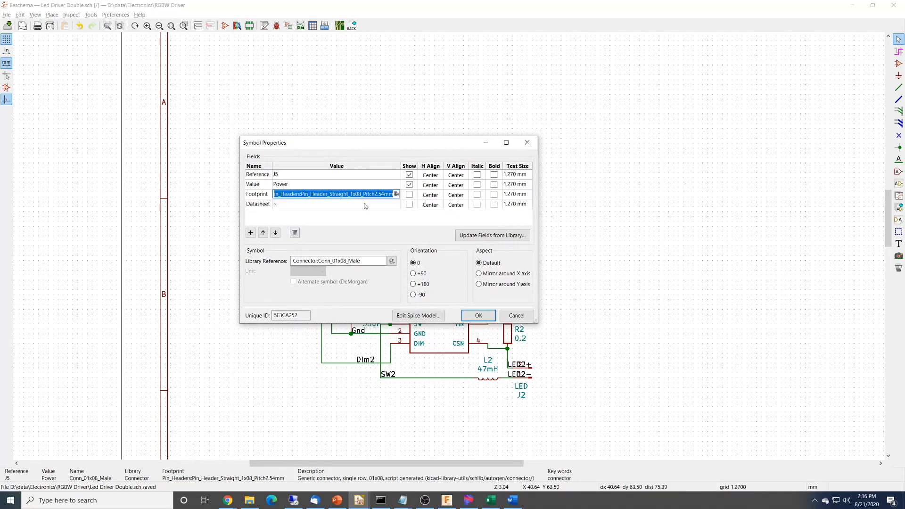
{"action": "left_click", "coordinate": [363, 195]}
{"action": "key", "text": "BackSpace"}
{"action": "type", "text": "6"}
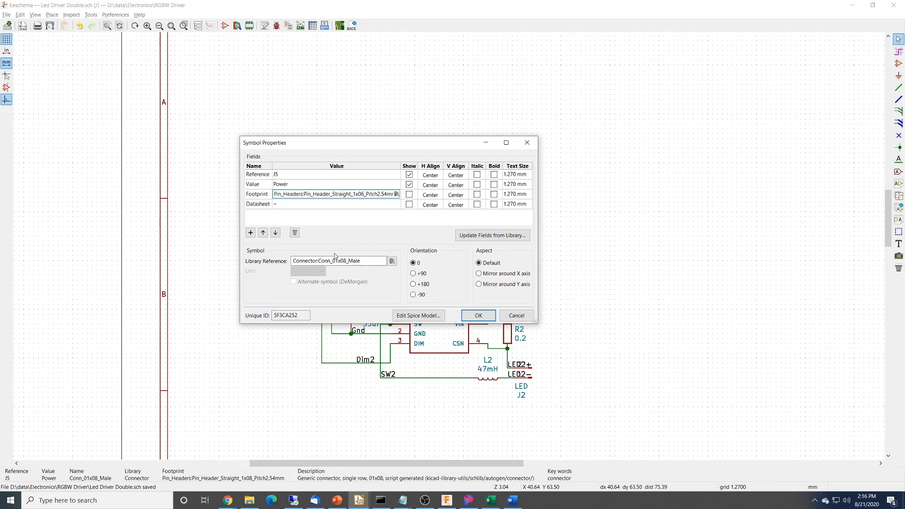
{"action": "left_click", "coordinate": [347, 261]}
{"action": "key", "text": "BackSpace"}
{"action": "type", "text": "6"}
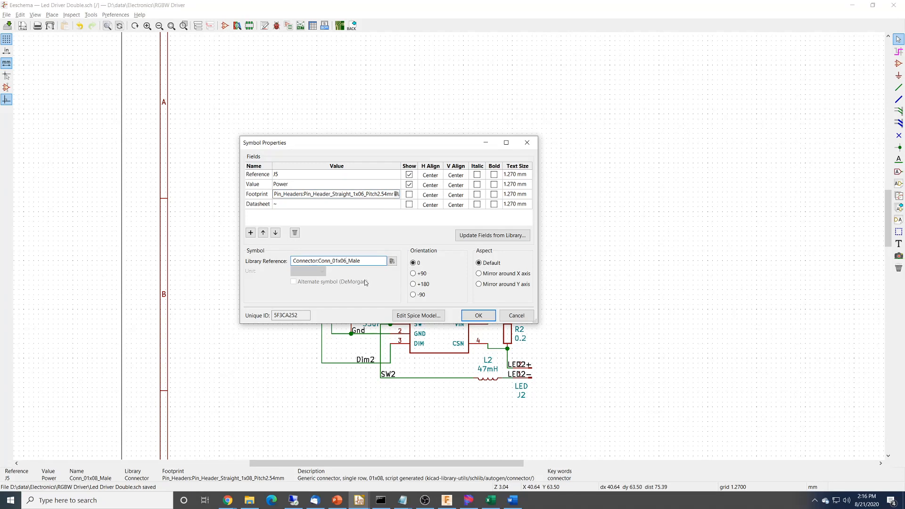
{"action": "left_click", "coordinate": [478, 316]}
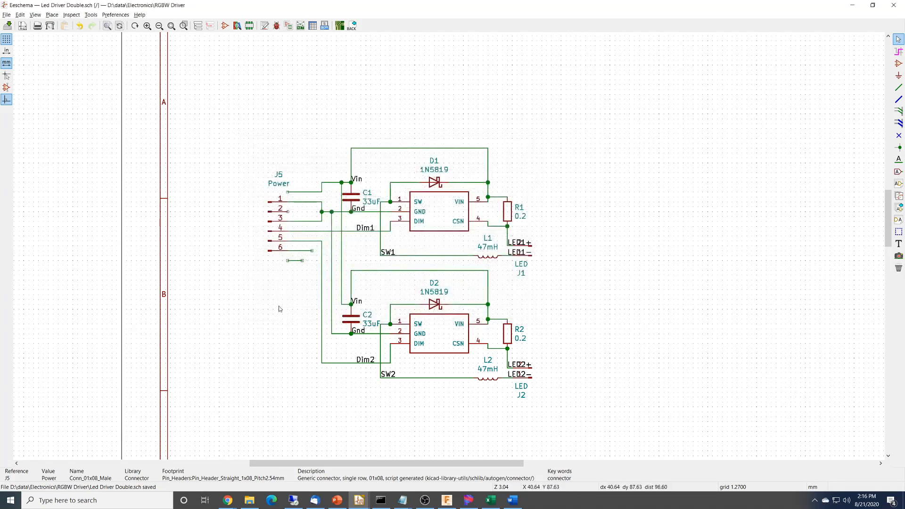
Move connector J5 up to realign its pins with the wires, and delete the two leftover wire stubs below it.
{"action": "key", "text": "m"}
{"action": "left_click", "coordinate": [282, 205]}
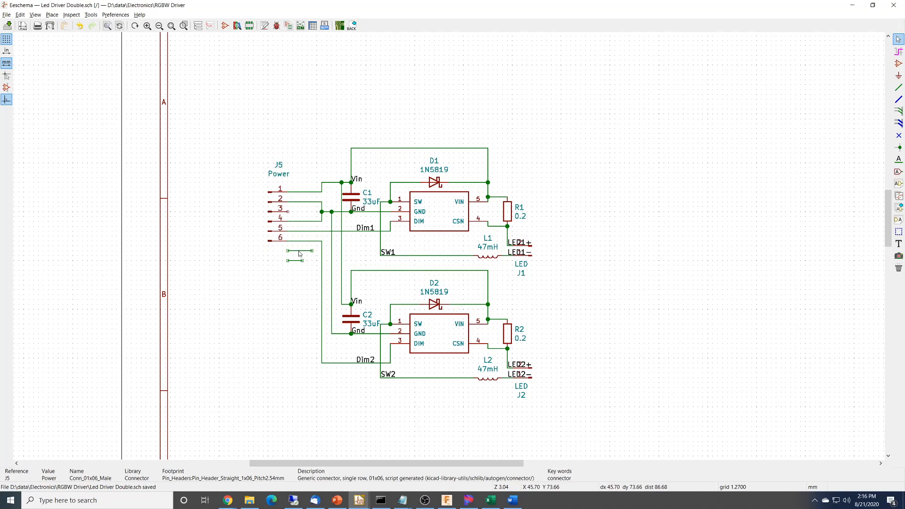
{"action": "key", "text": "Delete"}
{"action": "key", "text": "Delete"}
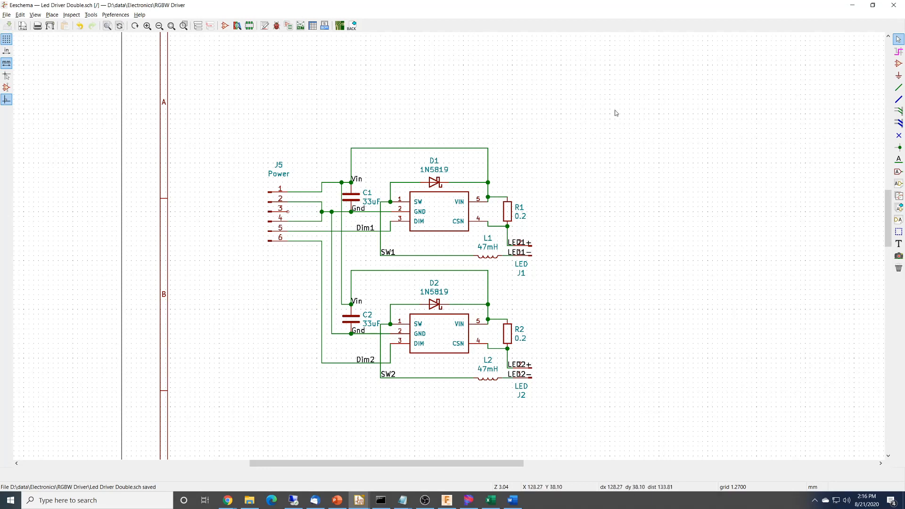
Open the footprint assignment tool for the Led Driver Double schematic and bring its window to the front.
{"action": "left_click", "coordinate": [289, 26]}
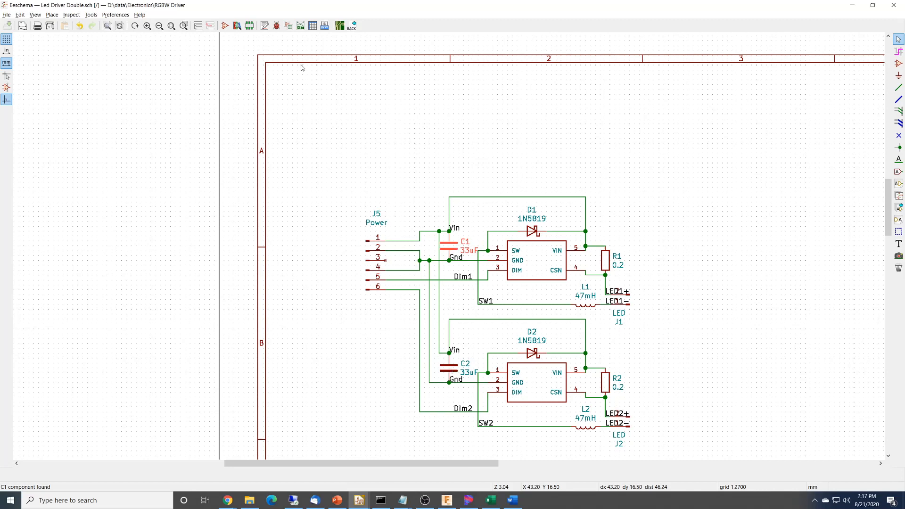
{"action": "left_click", "coordinate": [290, 27]}
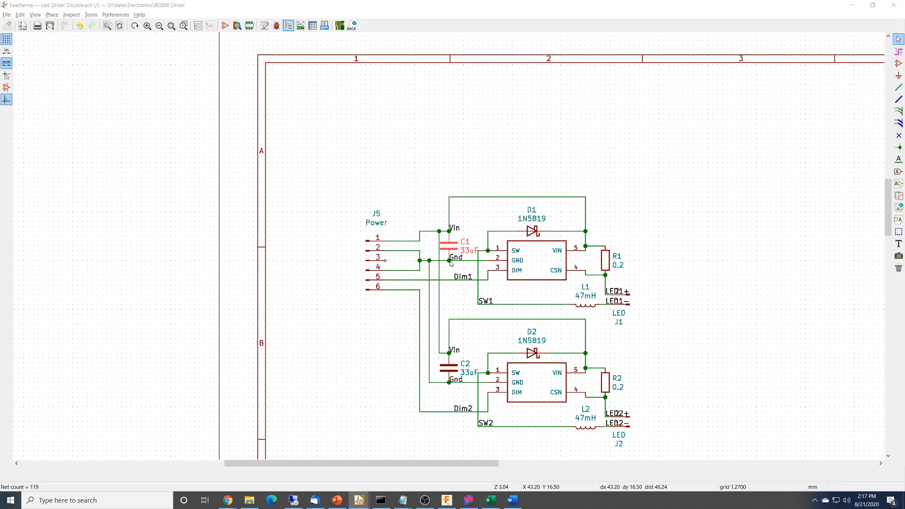
{"action": "left_click", "coordinate": [451, 372]}
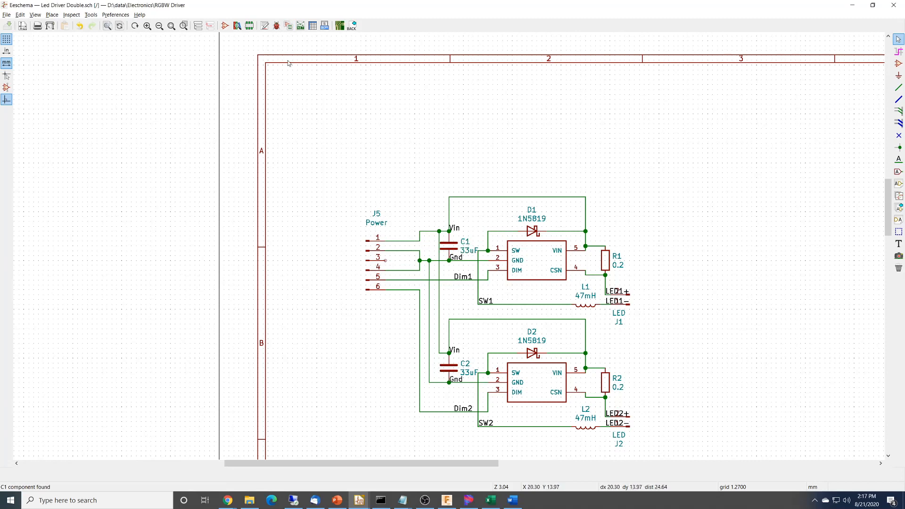
{"action": "left_click", "coordinate": [289, 26]}
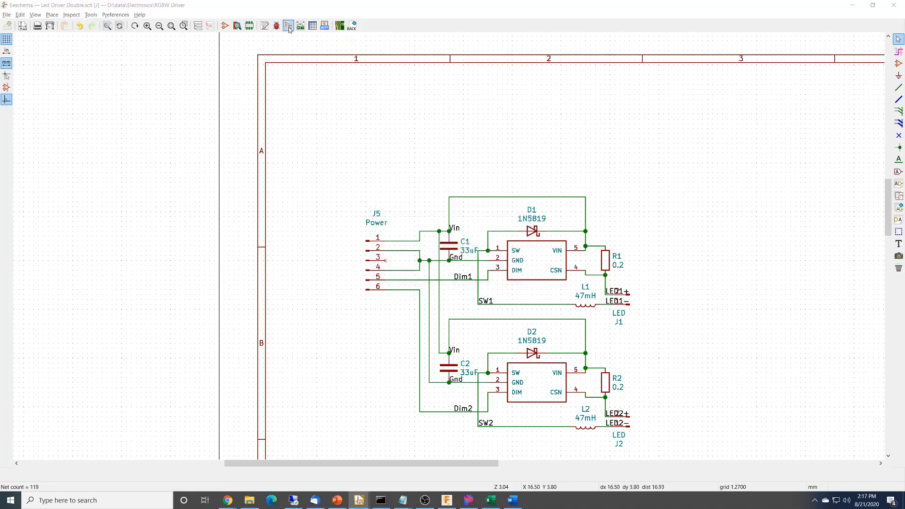
{"action": "key", "text": "alt+Tab"}
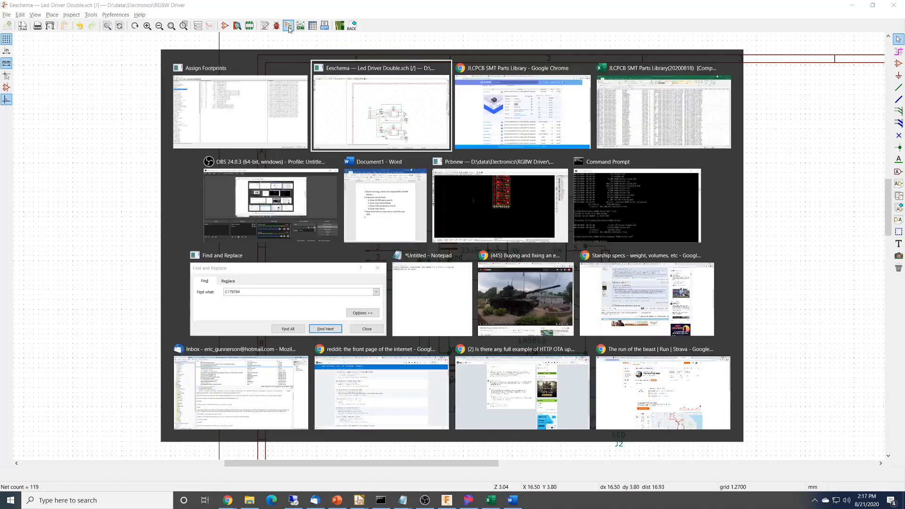
{"action": "key", "text": "alt+shift+Tab"}
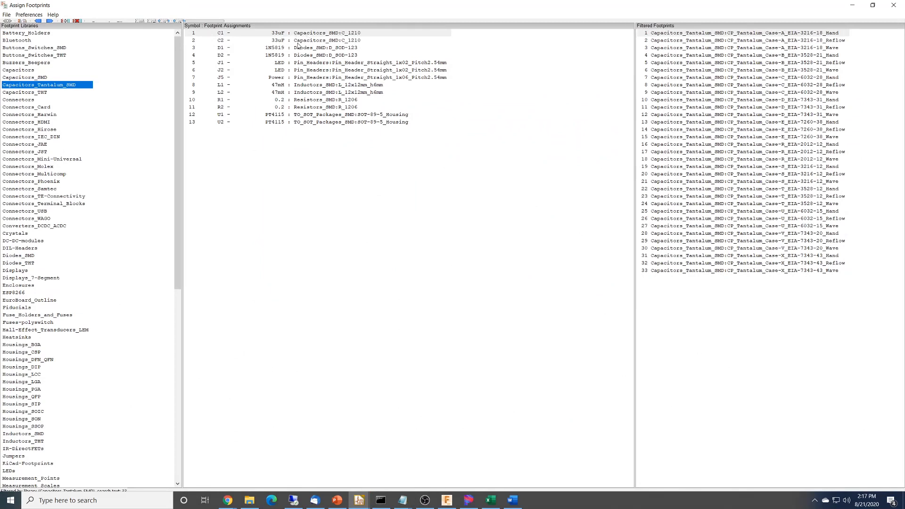
Review the assigned footprints of capacitor C1 and inductors L1 and L2 in the assignments list.
{"action": "left_click", "coordinate": [272, 50]}
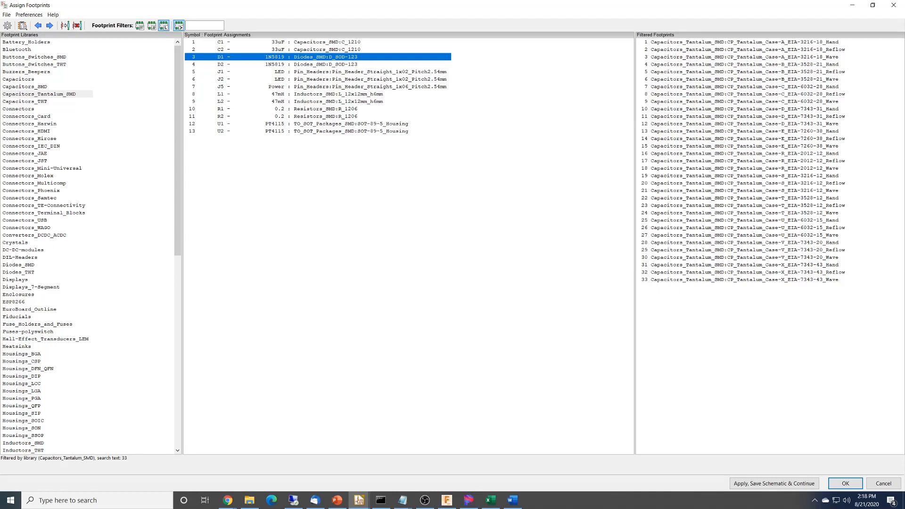
{"action": "left_click", "coordinate": [330, 43]}
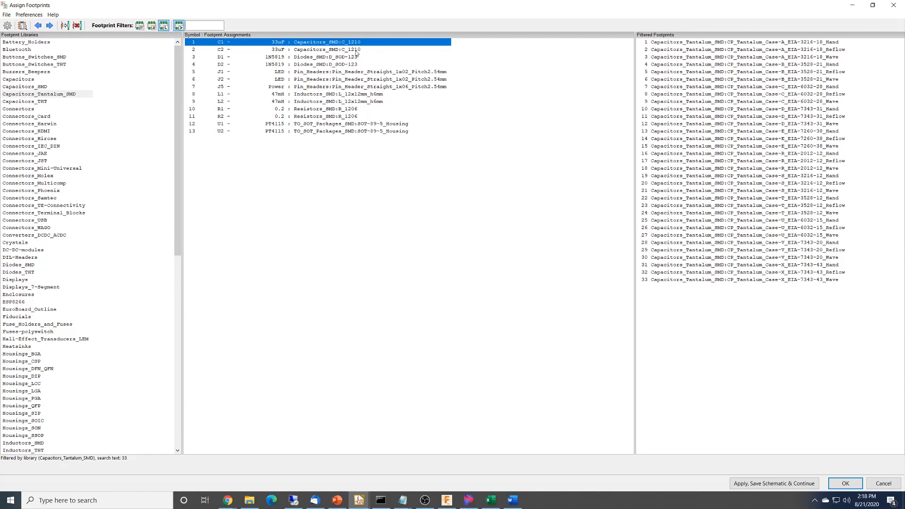
{"action": "left_click", "coordinate": [358, 94]}
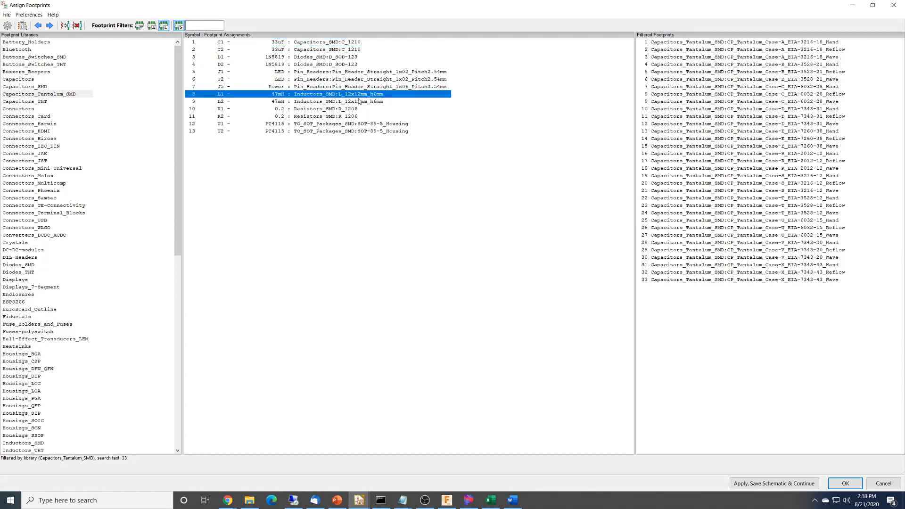
{"action": "left_click", "coordinate": [360, 100]}
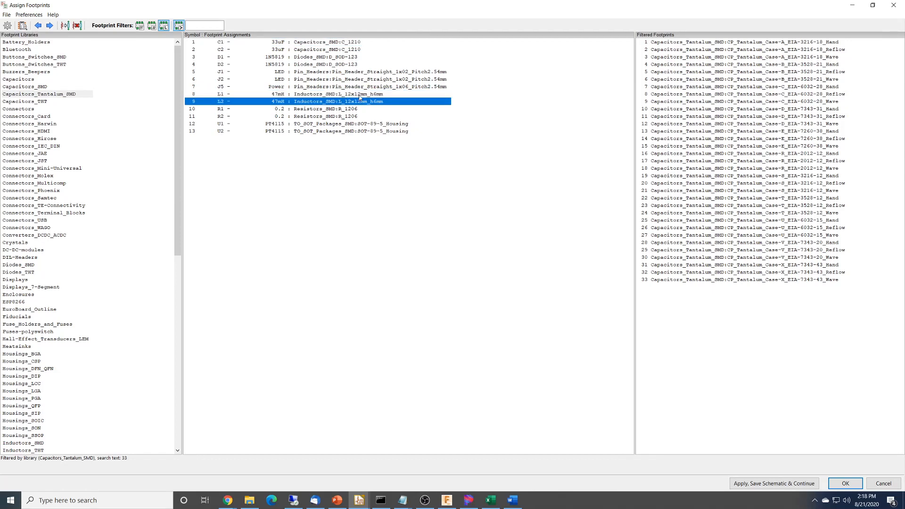
{"action": "left_click", "coordinate": [360, 95]}
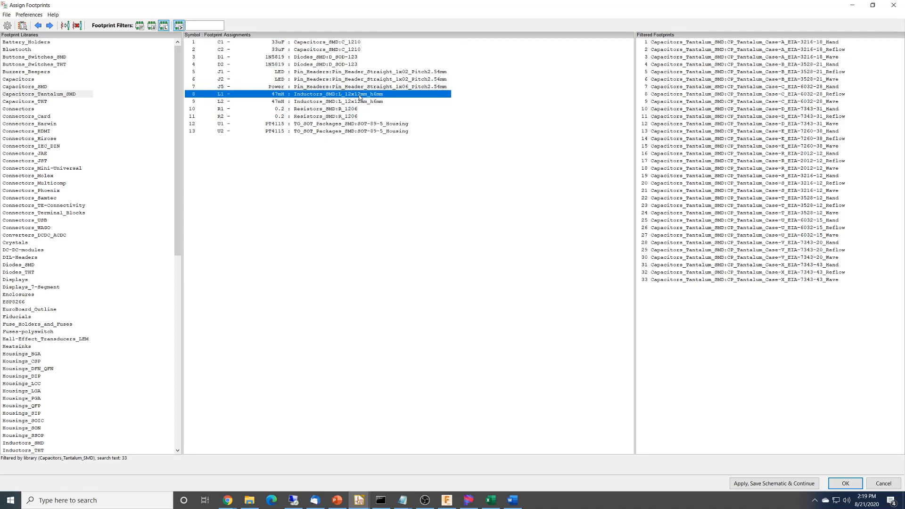
Assign the Capacitors_Tantalum_SMD footprint CP_Tantalum_Case-B_EIA-3528-21_Reflow to capacitors C1 and C2, and accept the footprint assignments.
{"action": "left_click", "coordinate": [336, 43]}
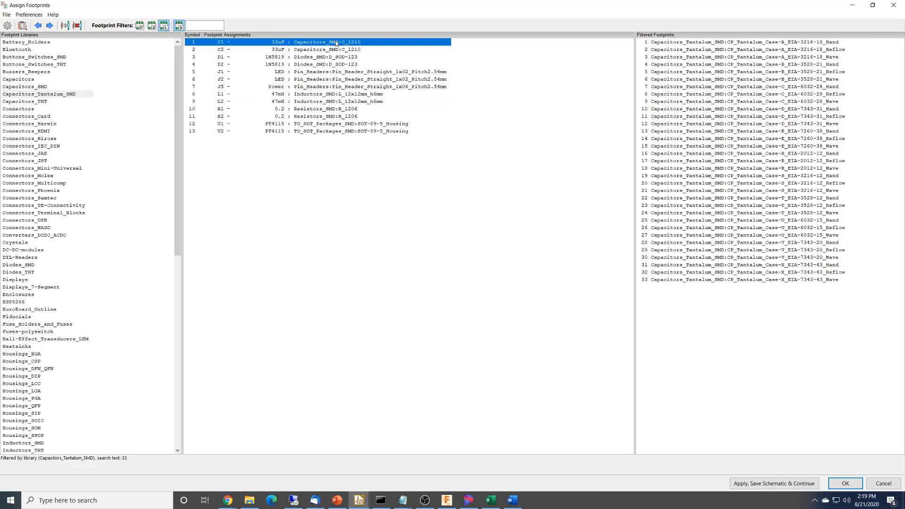
{"action": "left_click", "coordinate": [336, 48]}
{"action": "left_click", "coordinate": [338, 43]}
{"action": "left_click", "coordinate": [39, 95]}
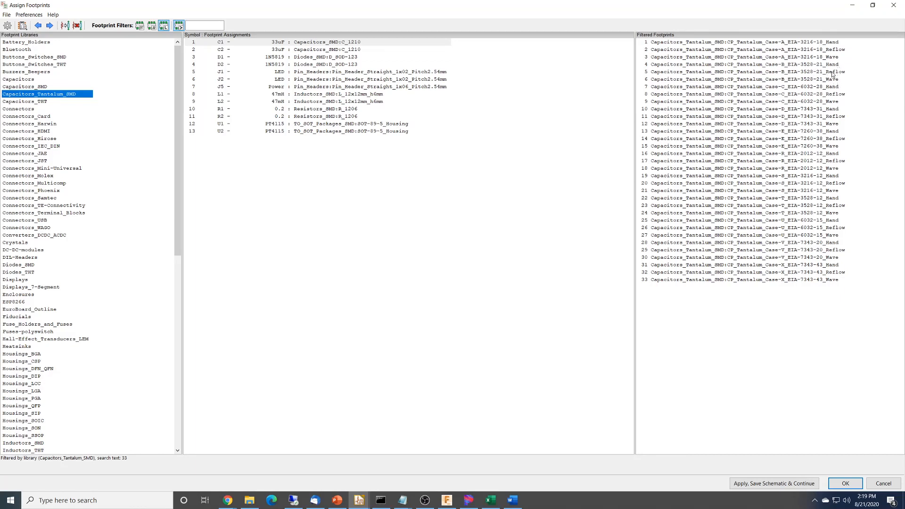
{"action": "left_click", "coordinate": [784, 72]}
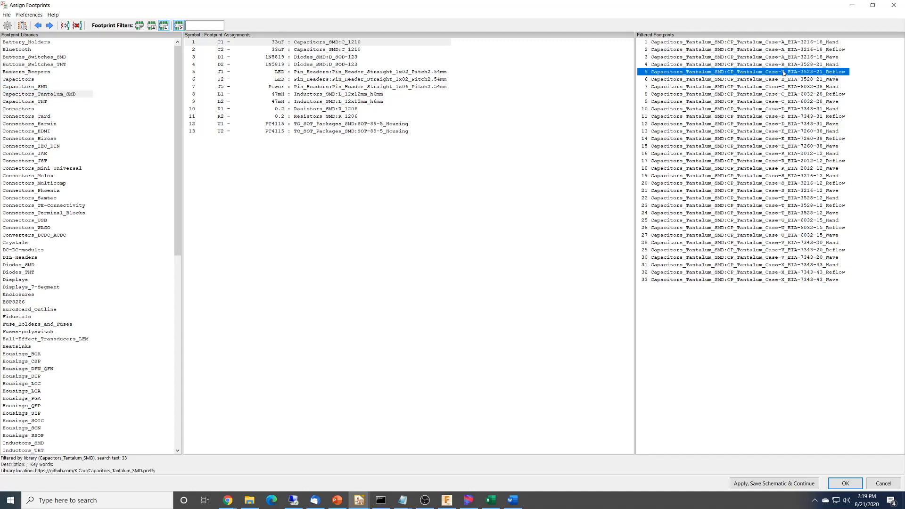
{"action": "double_click", "coordinate": [783, 72]}
{"action": "double_click", "coordinate": [783, 72]}
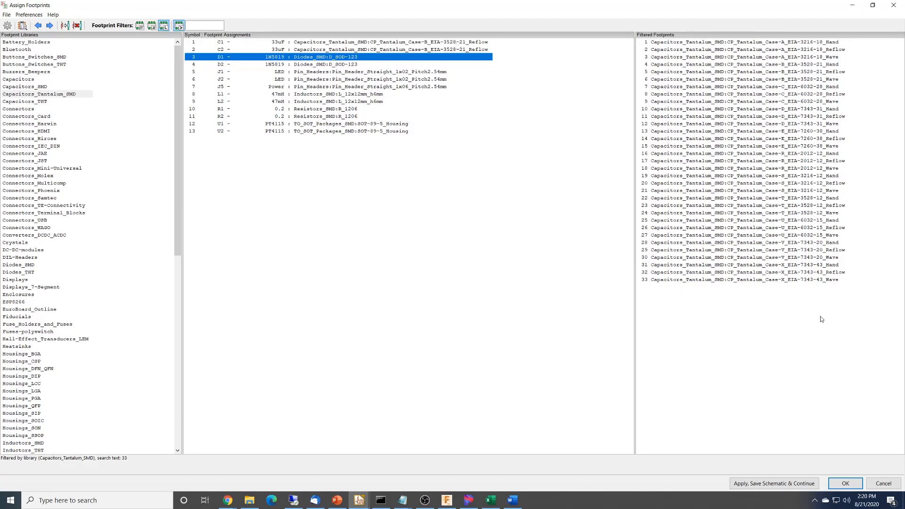
{"action": "left_click", "coordinate": [847, 484]}
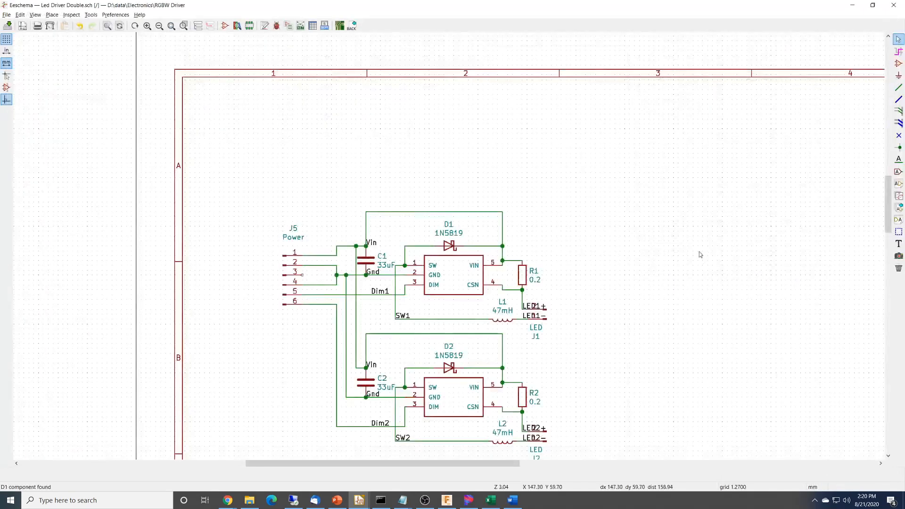
Generate the schematic's netlist in the default Pcbnew format and save it as Led Driver Double in the RGBW Driver folder.
{"action": "scroll", "coordinate": [730, 295], "scroll_direction": "down", "scroll_amount": 3}
{"action": "scroll", "coordinate": [449, 249], "scroll_direction": "up", "scroll_amount": 3}
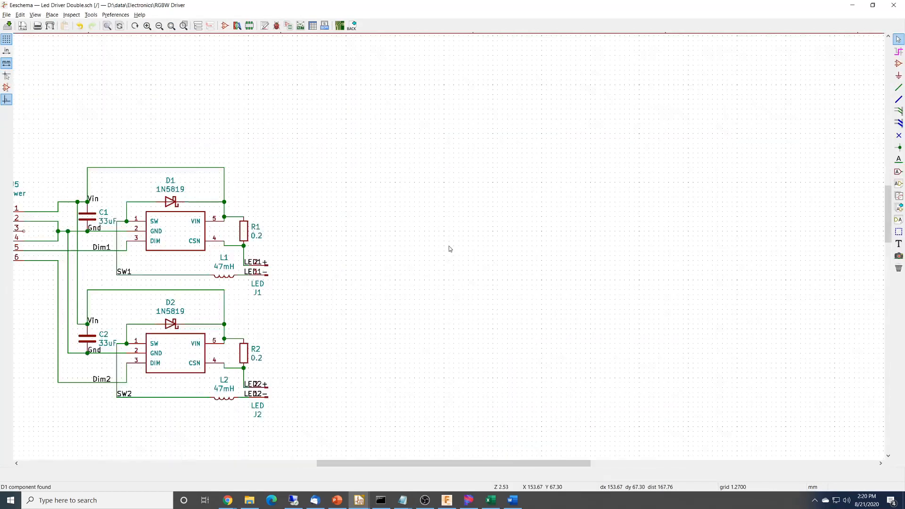
{"action": "scroll", "coordinate": [449, 248], "scroll_direction": "down", "scroll_amount": 2}
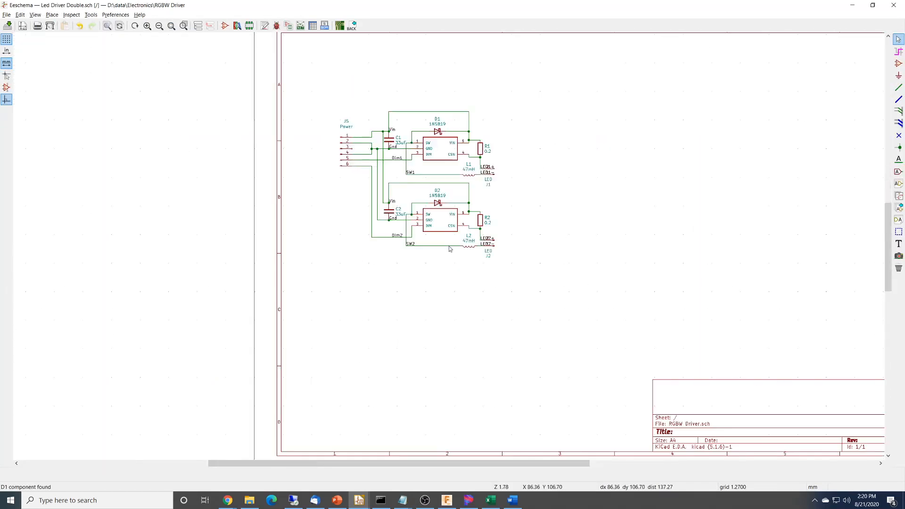
{"action": "scroll", "coordinate": [322, 319], "scroll_direction": "up", "scroll_amount": 1}
{"action": "middle_click_drag", "start_coordinate": [635, 160], "coordinate": [555, 204]}
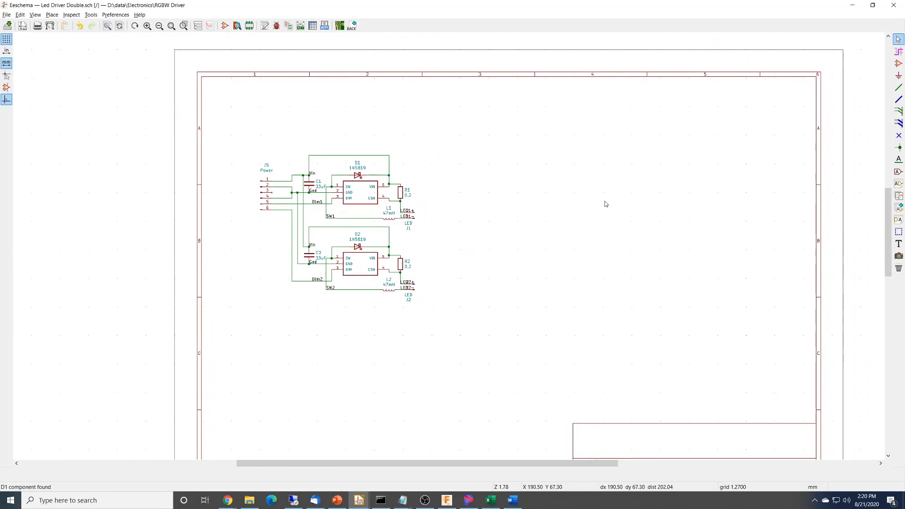
{"action": "left_click", "coordinate": [300, 26]}
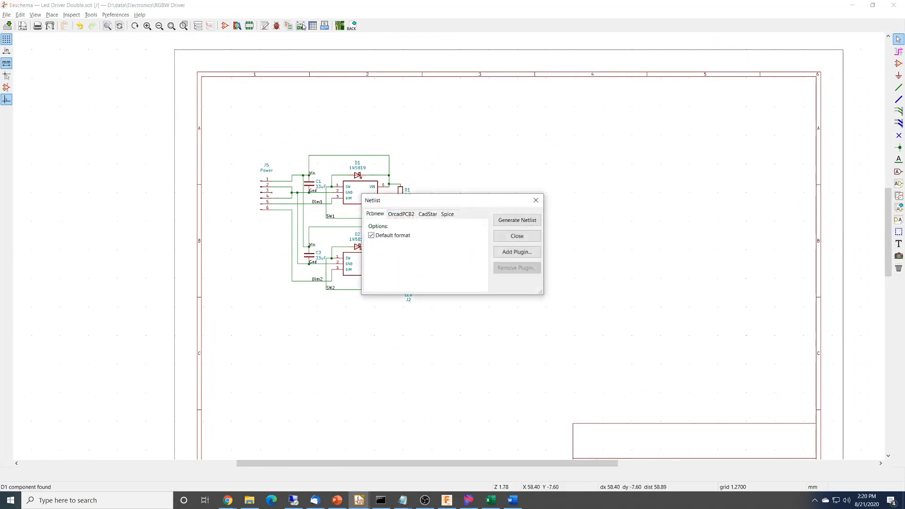
{"action": "left_click", "coordinate": [523, 221]}
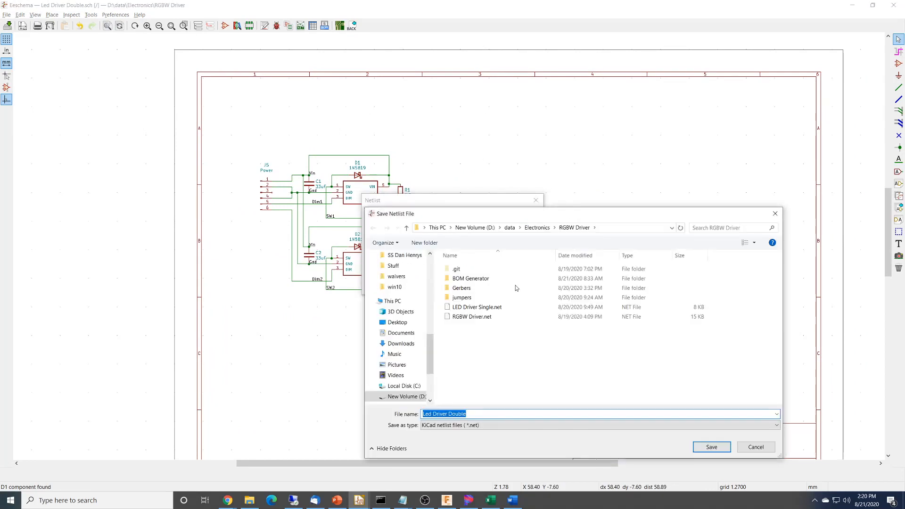
{"action": "left_click", "coordinate": [712, 447]}
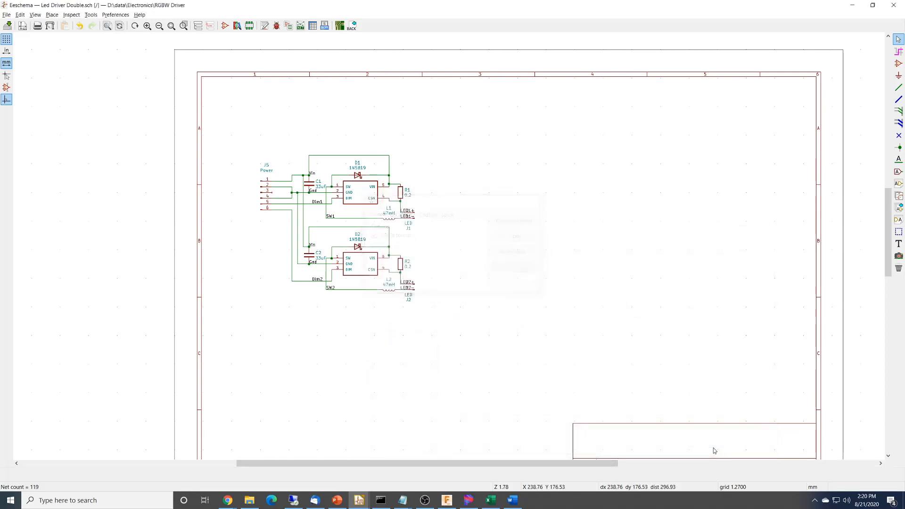
Switch to Command Prompt and open Led Driver Double.net in Notepad.
{"action": "left_click", "coordinate": [381, 500]}
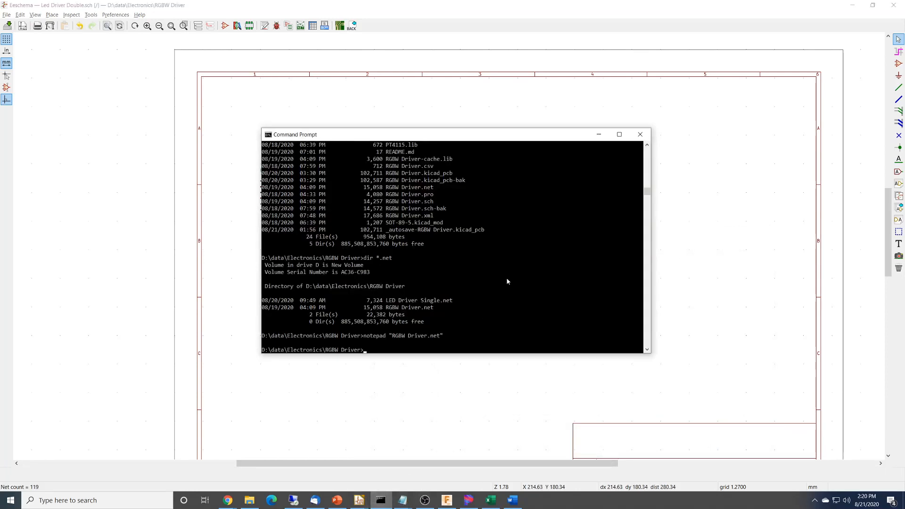
{"action": "type", "text": "notepad *.ne"}
{"action": "key", "text": "Tab"}
{"action": "key", "text": "Return"}
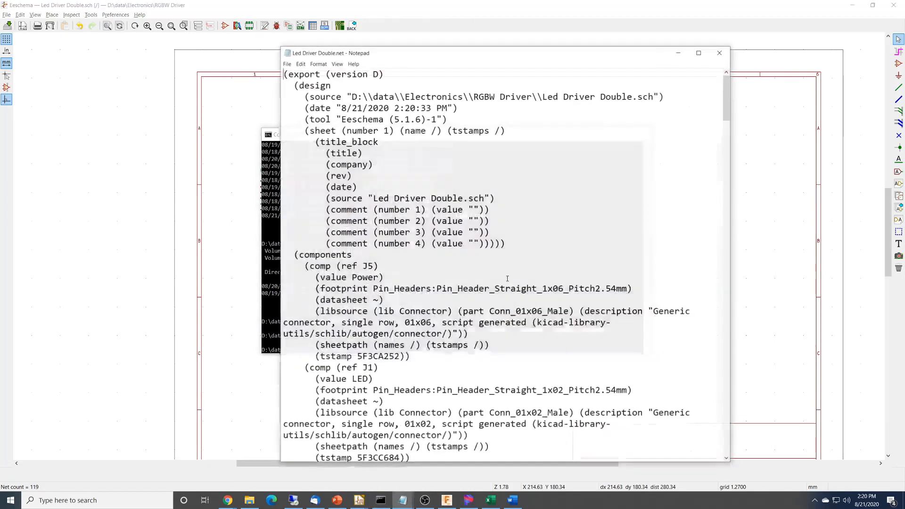
{"action": "left_click_drag", "start_coordinate": [457, 63], "coordinate": [366, 42]}
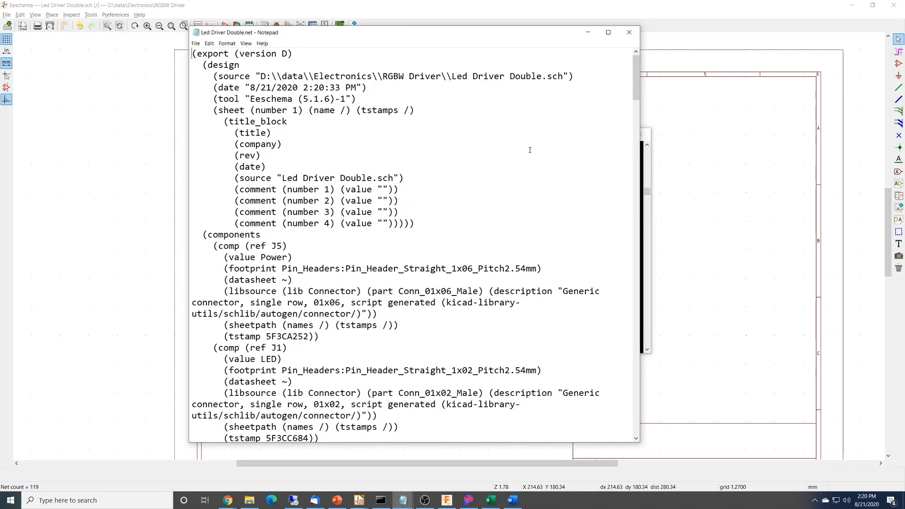
Examine the netlist's component entries, especially the value, footprint and LCSC part number of resistor R1.
{"action": "scroll", "coordinate": [367, 201], "scroll_direction": "down", "scroll_amount": 7}
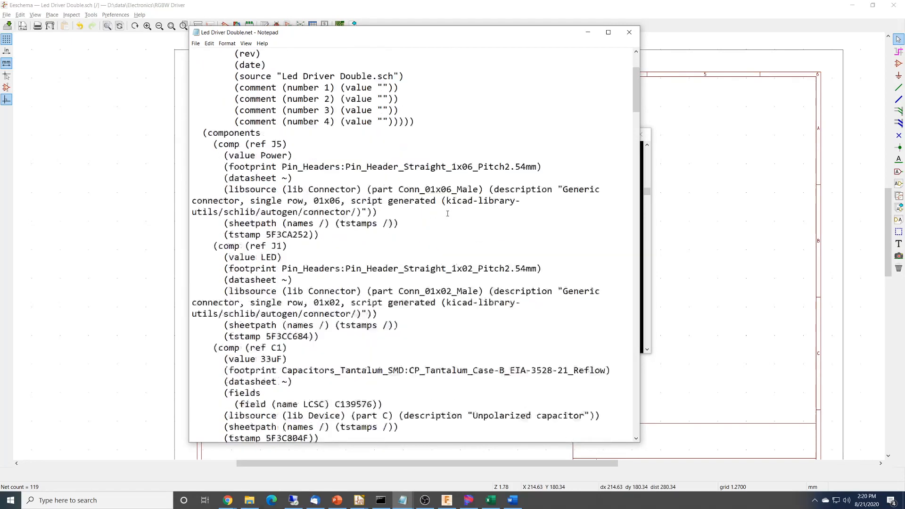
{"action": "scroll", "coordinate": [447, 213], "scroll_direction": "down", "scroll_amount": 5}
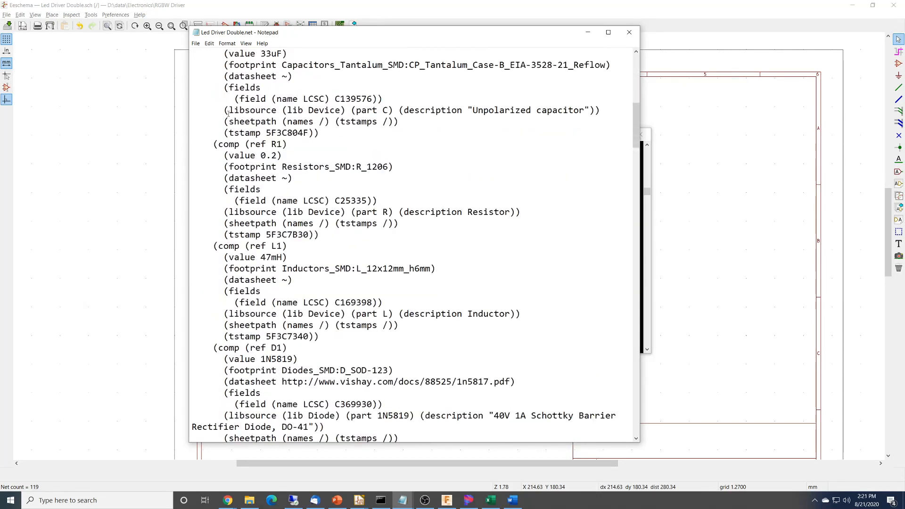
{"action": "left_click_drag", "start_coordinate": [250, 144], "coordinate": [275, 154]}
{"action": "scroll", "coordinate": [271, 154], "scroll_direction": "down", "scroll_amount": 1}
{"action": "left_click", "coordinate": [276, 122]}
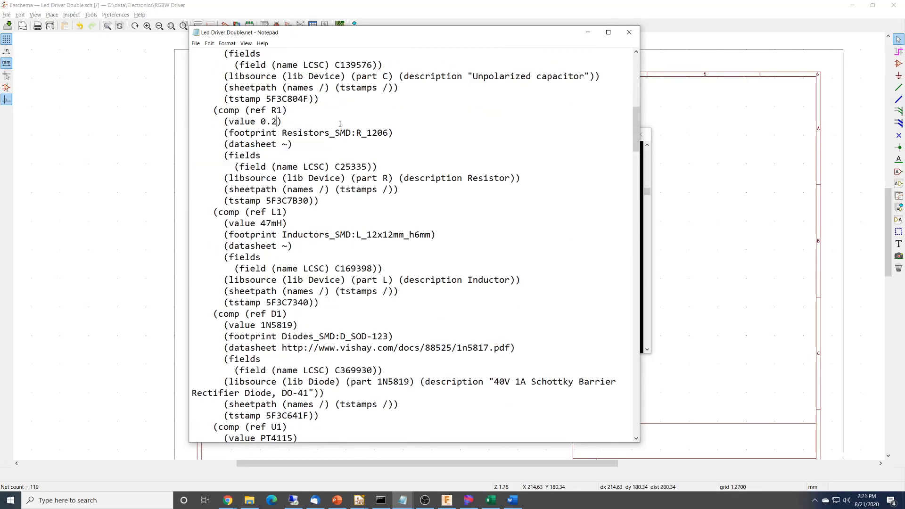
{"action": "left_click_drag", "start_coordinate": [282, 133], "coordinate": [389, 134]}
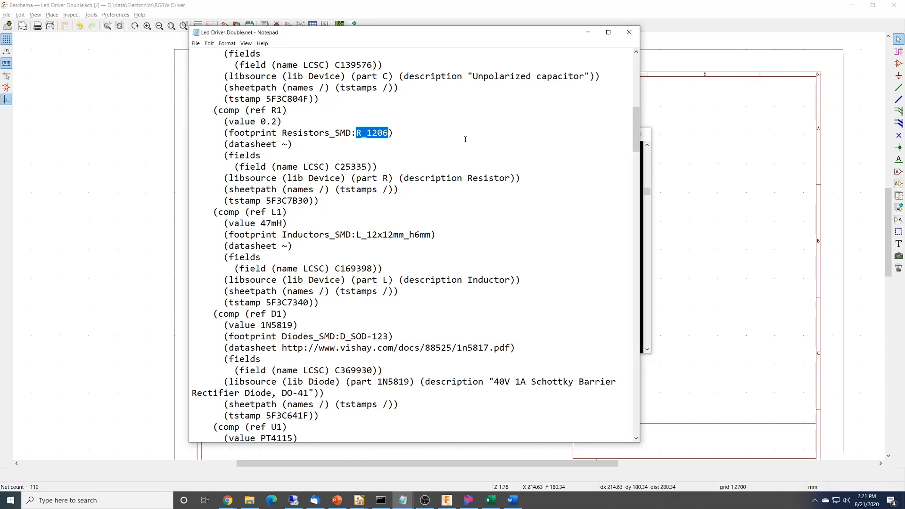
{"action": "left_click", "coordinate": [285, 144]}
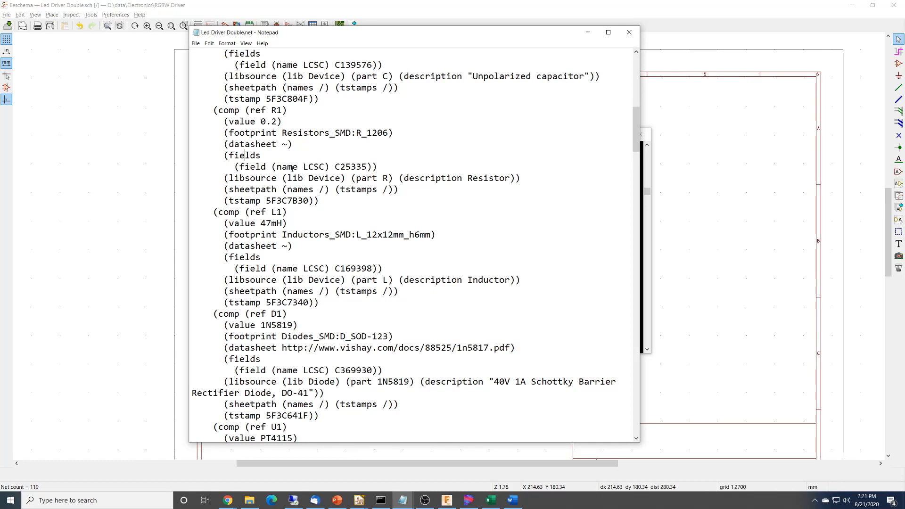
{"action": "double_click", "coordinate": [306, 167]}
{"action": "left_click_drag", "start_coordinate": [335, 166], "coordinate": [366, 166]}
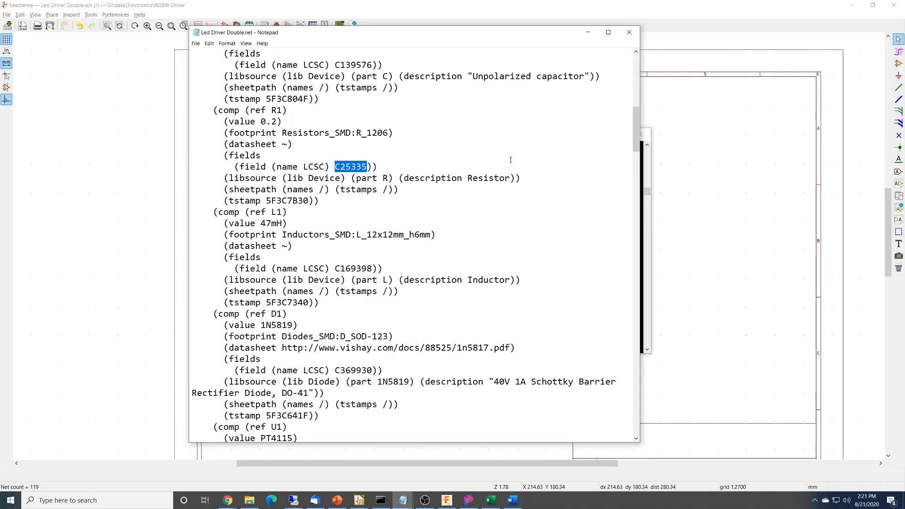
{"action": "left_click", "coordinate": [457, 167]}
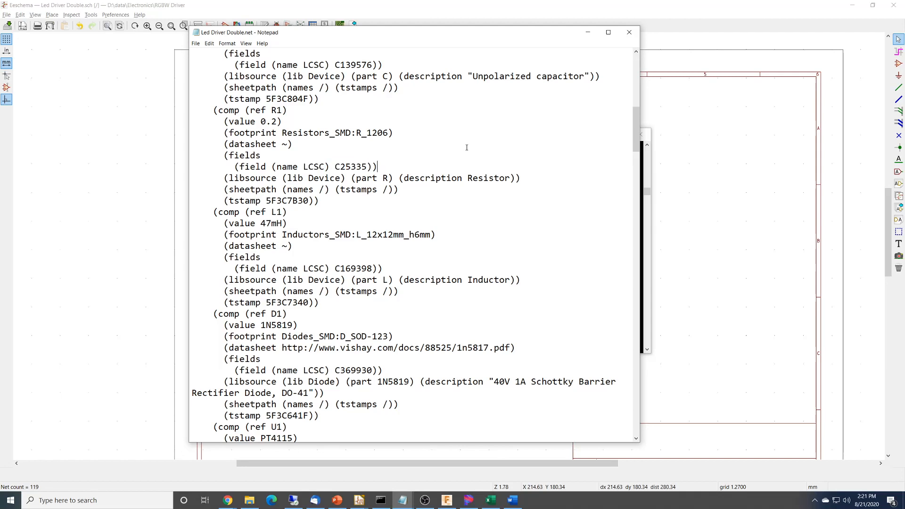
Review the remaining components, library parts and net connections in the netlist, and close the file.
{"action": "scroll", "coordinate": [311, 235], "scroll_direction": "down", "scroll_amount": 8}
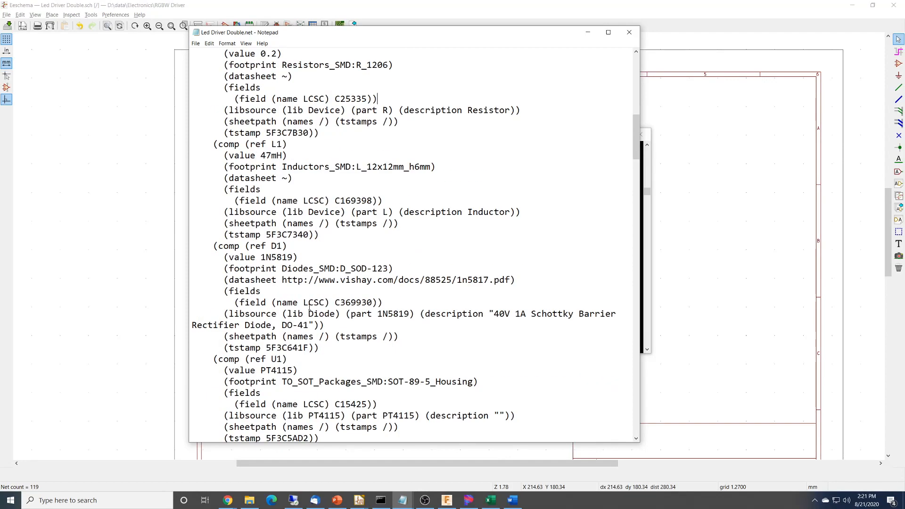
{"action": "scroll", "coordinate": [309, 307], "scroll_direction": "down", "scroll_amount": 20}
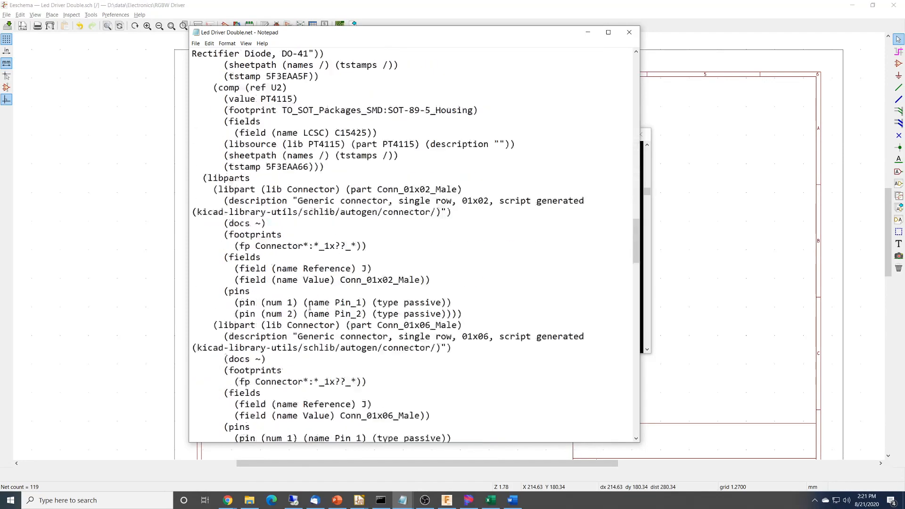
{"action": "left_click_drag", "start_coordinate": [638, 236], "coordinate": [636, 387]}
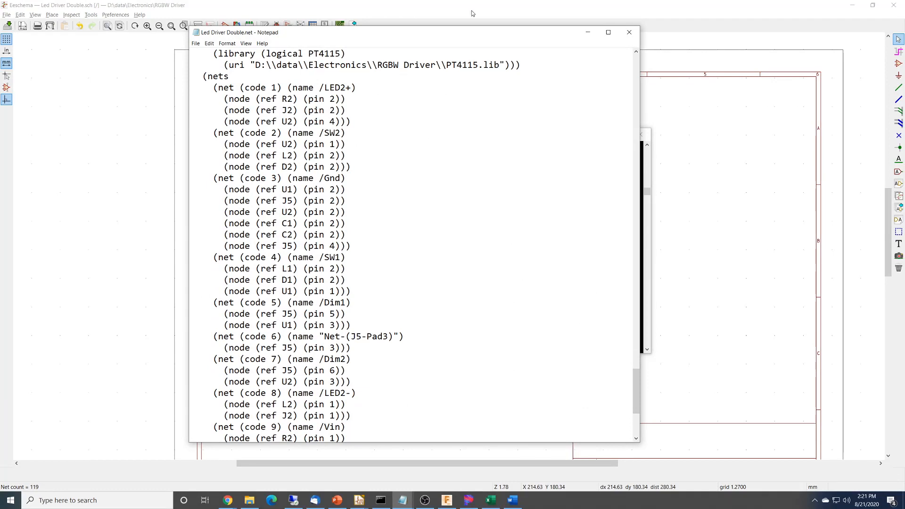
{"action": "left_click", "coordinate": [630, 32]}
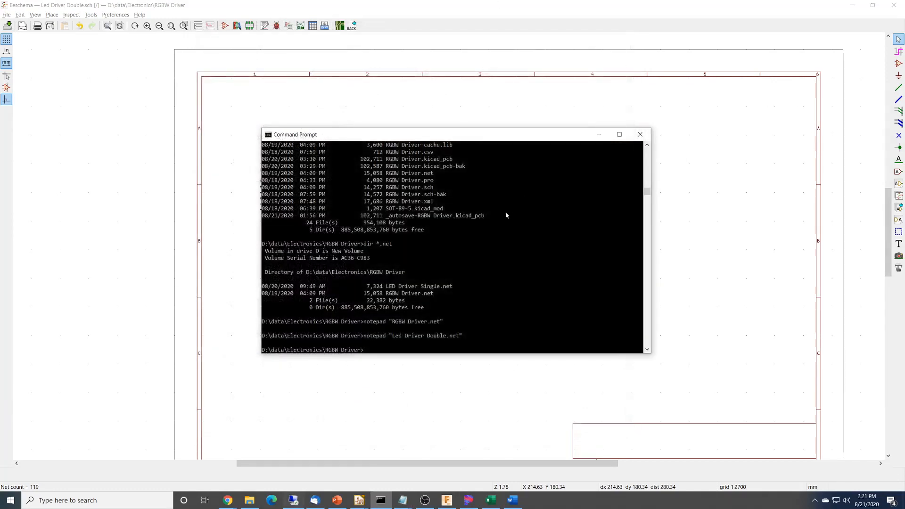
Switch to Pcbnew with the RGBW Driver board and bring the whole four-channel layout into view.
{"action": "key", "text": "alt+Tab"}
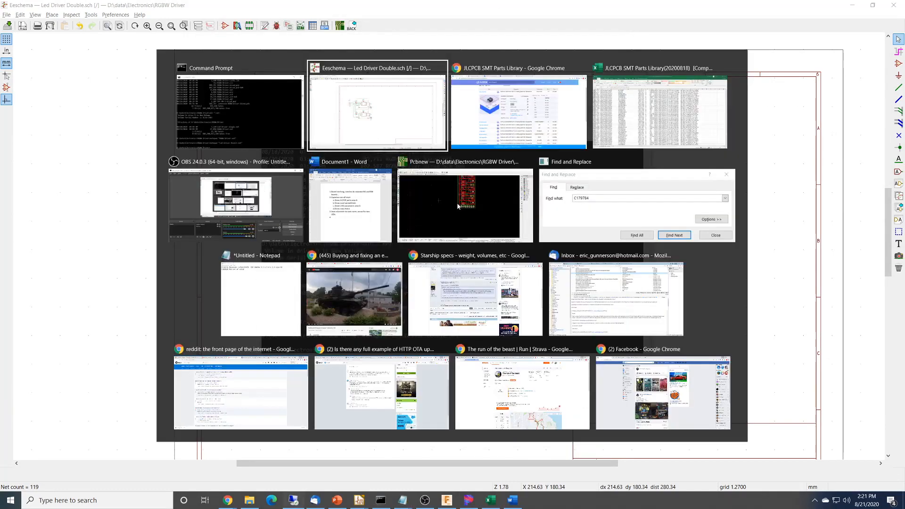
{"action": "key", "text": "alt+Tab"}
{"action": "key", "text": "alt+Tab"}
{"action": "key", "text": "alt+Tab"}
{"action": "key", "text": "alt+Tab"}
{"action": "key", "text": "alt+Tab"}
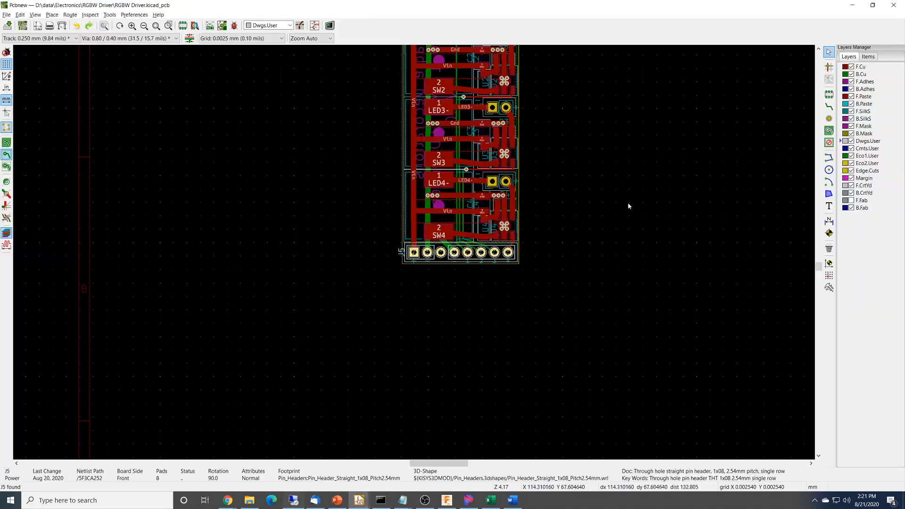
{"action": "scroll", "coordinate": [628, 205], "scroll_direction": "up", "scroll_amount": 2}
{"action": "scroll", "coordinate": [414, 251], "scroll_direction": "down", "scroll_amount": 2}
{"action": "middle_click_drag", "start_coordinate": [385, 205], "coordinate": [439, 264]}
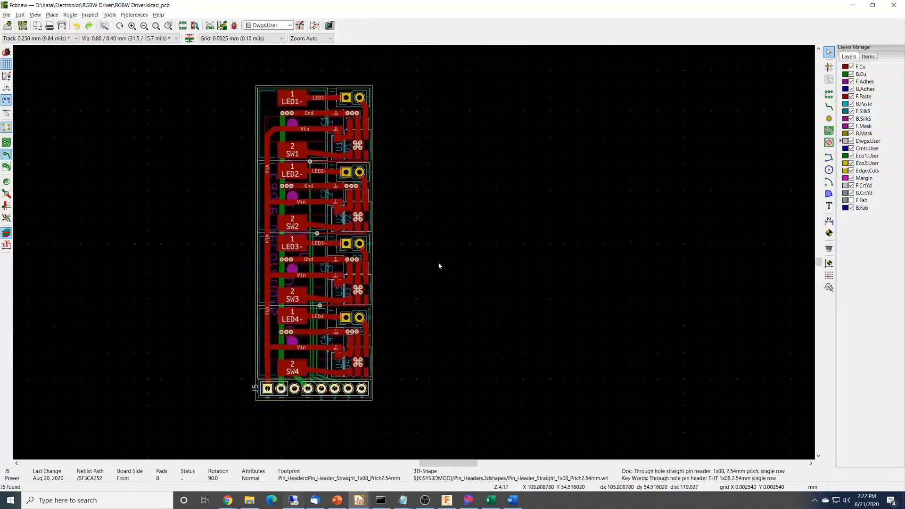
Save a copy of the RGBW Driver board in the same folder under the file name Led Driver Double.
{"action": "left_click", "coordinate": [7, 15]}
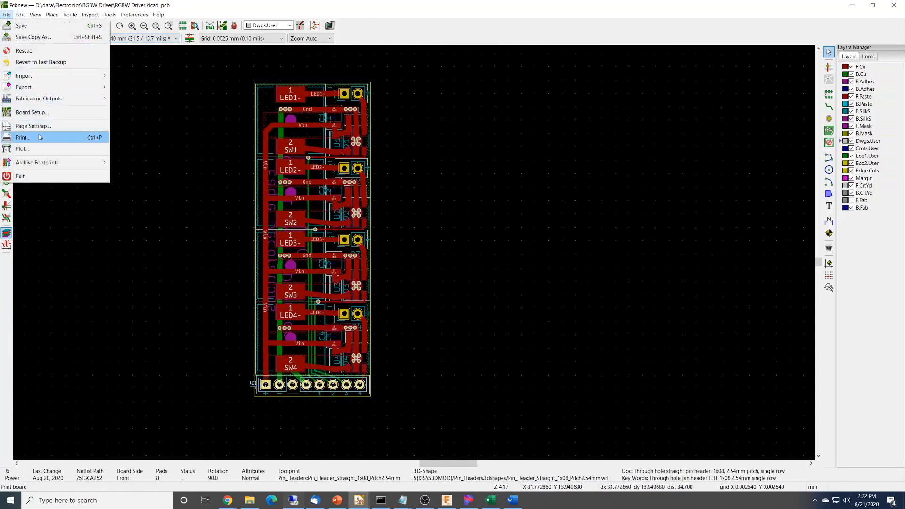
{"action": "left_click", "coordinate": [37, 37]}
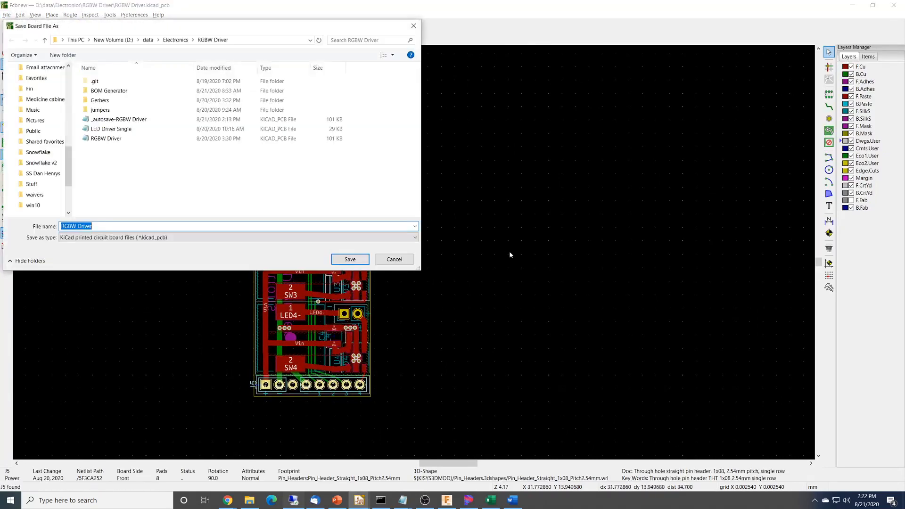
{"action": "left_click_drag", "start_coordinate": [307, 30], "coordinate": [386, 57]}
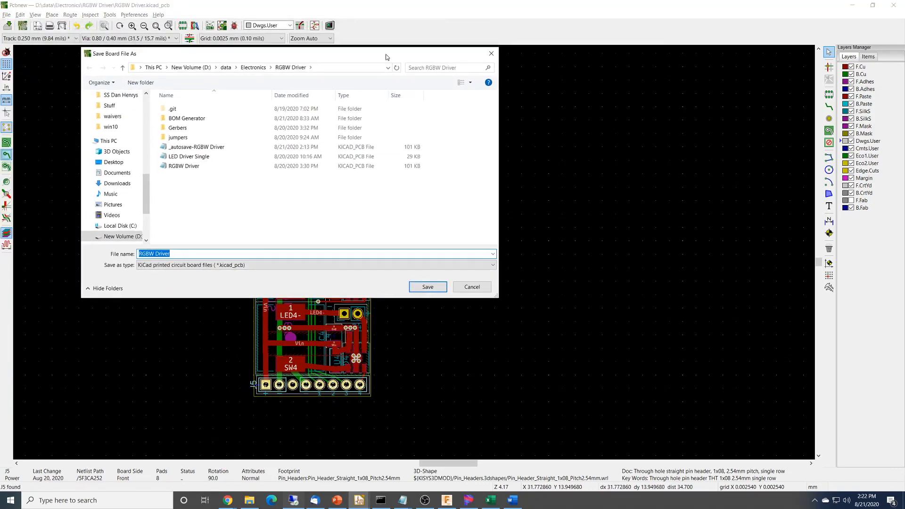
{"action": "key", "text": "alt+Tab"}
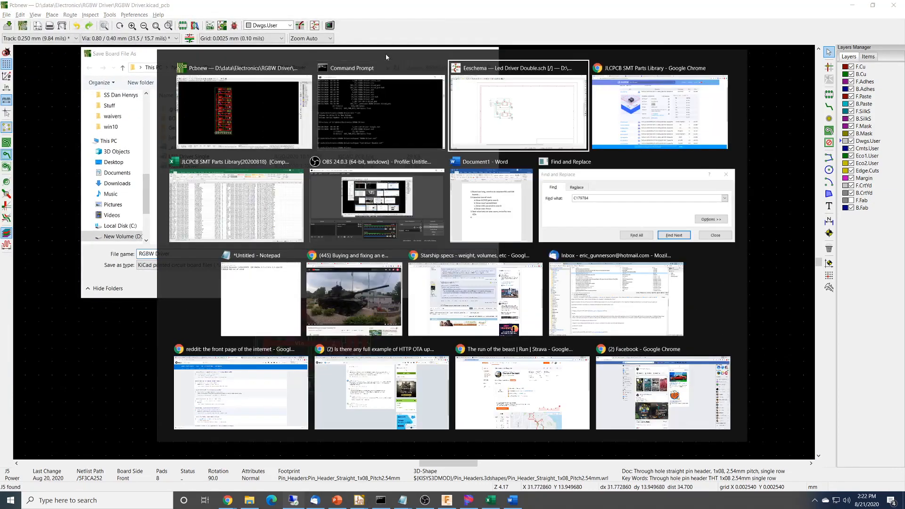
{"action": "key", "text": "alt+shift+Tab"}
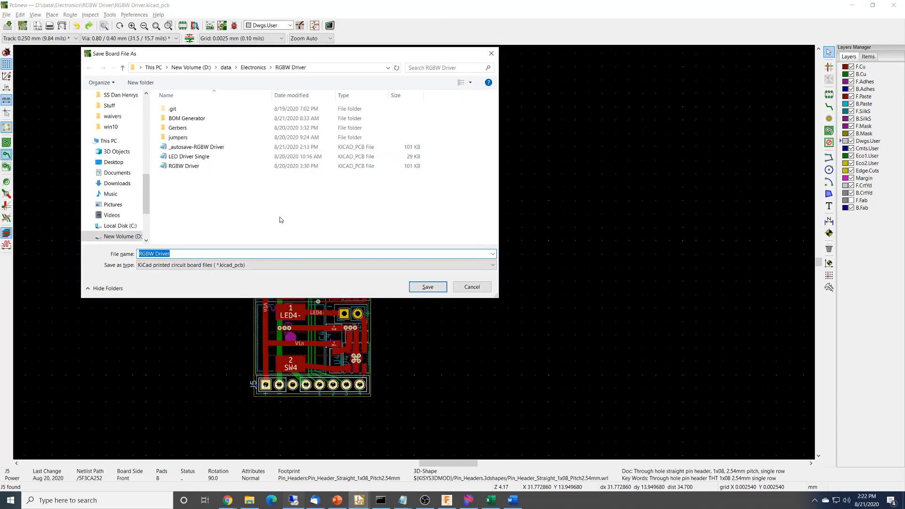
{"action": "type", "text": "Led"}
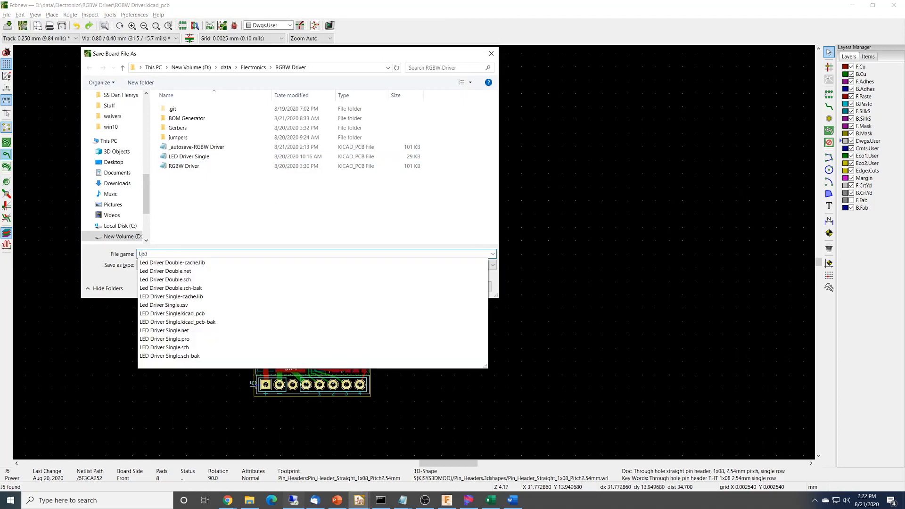
{"action": "type", "text": " Driver Dopub"}
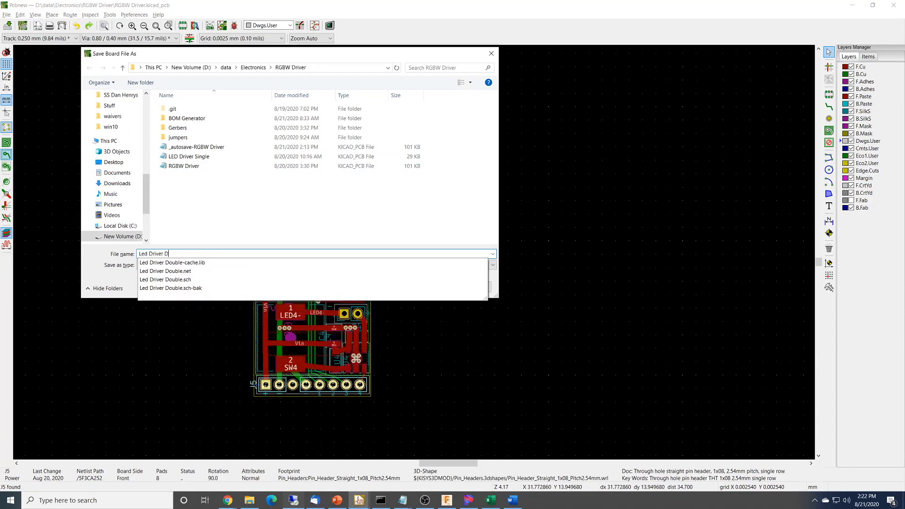
{"action": "key", "text": "BackSpace"}
{"action": "key", "text": "BackSpace"}
{"action": "key", "text": "BackSpace"}
{"action": "type", "text": "uble"}
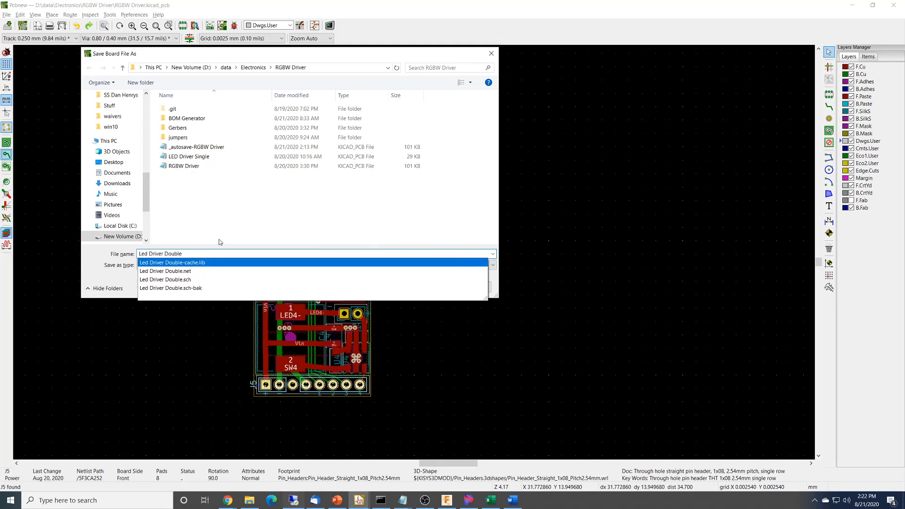
{"action": "left_click", "coordinate": [206, 255]}
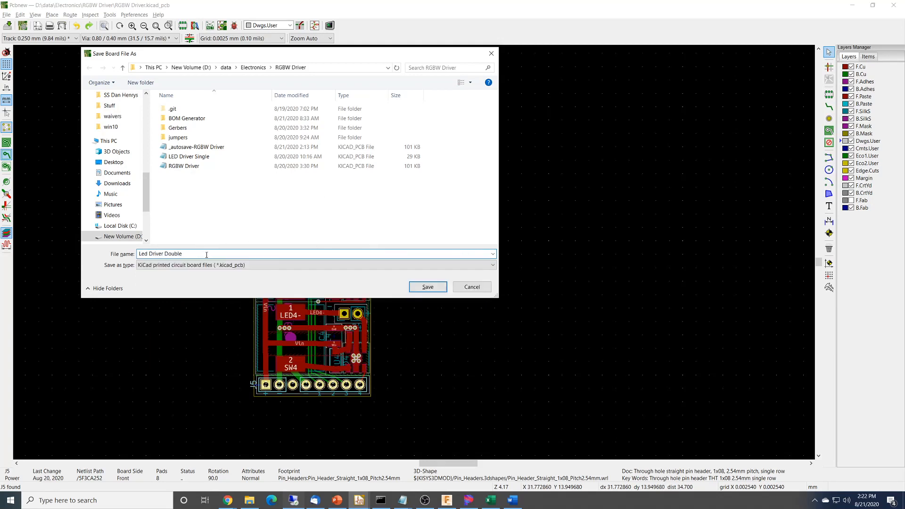
{"action": "left_click", "coordinate": [429, 288]}
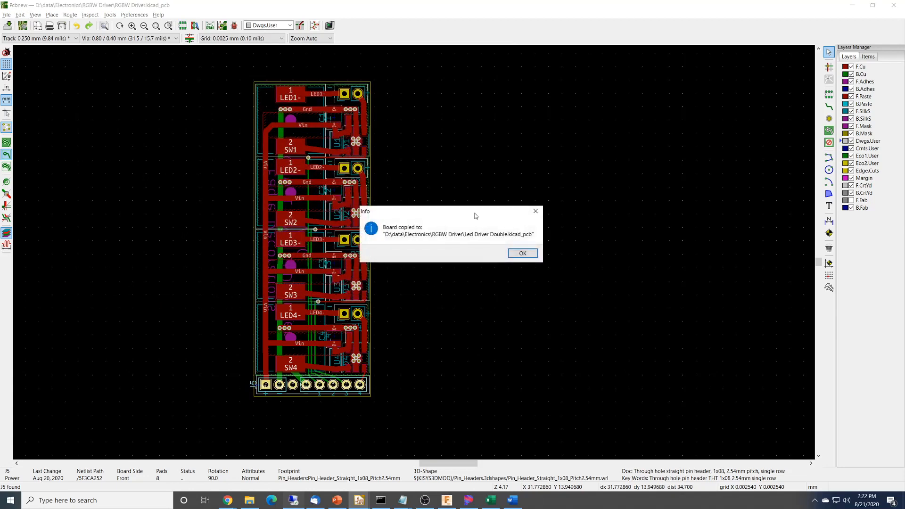
{"action": "left_click", "coordinate": [523, 254]}
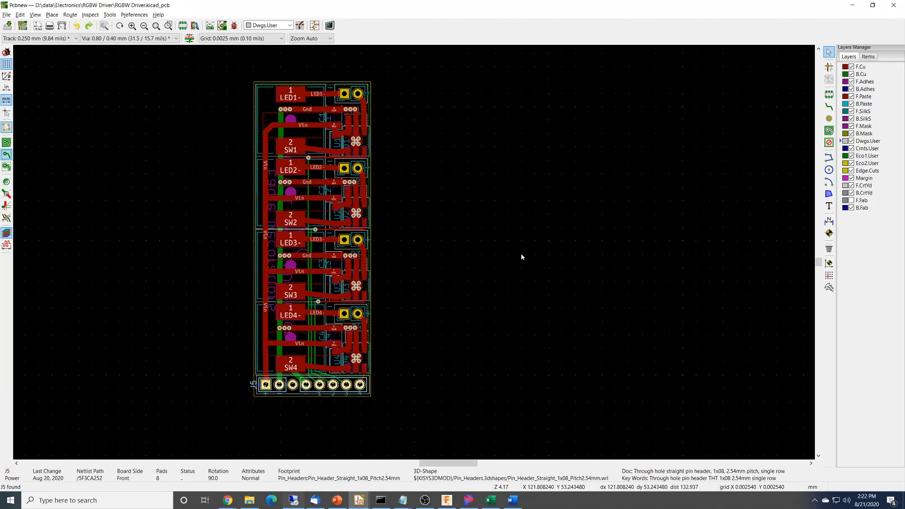
Close the original RGBW Driver board and discard its unsaved changes.
{"action": "key", "text": "alt+Tab"}
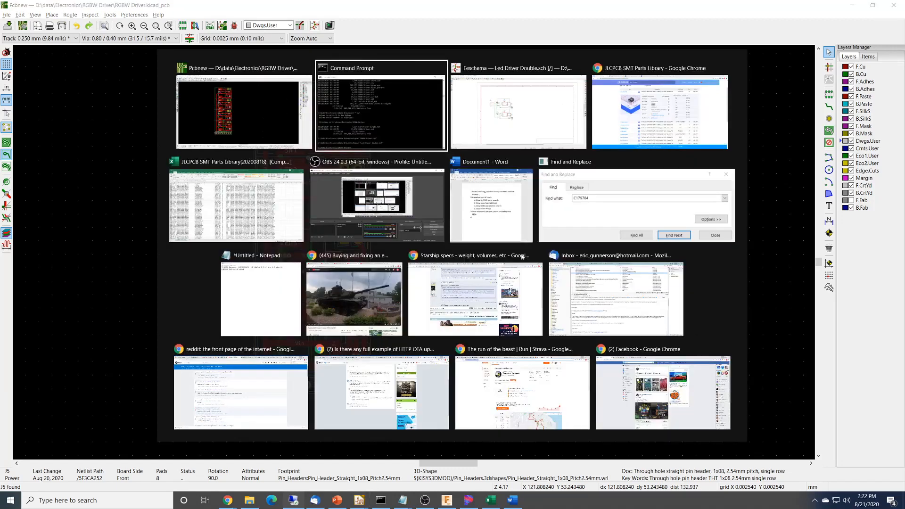
{"action": "key", "text": "alt+Tab"}
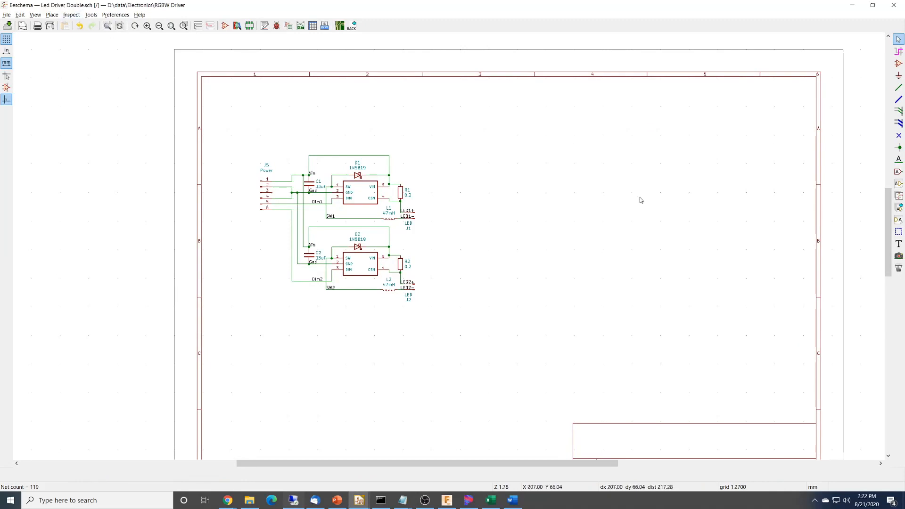
{"action": "key", "text": "alt+Tab"}
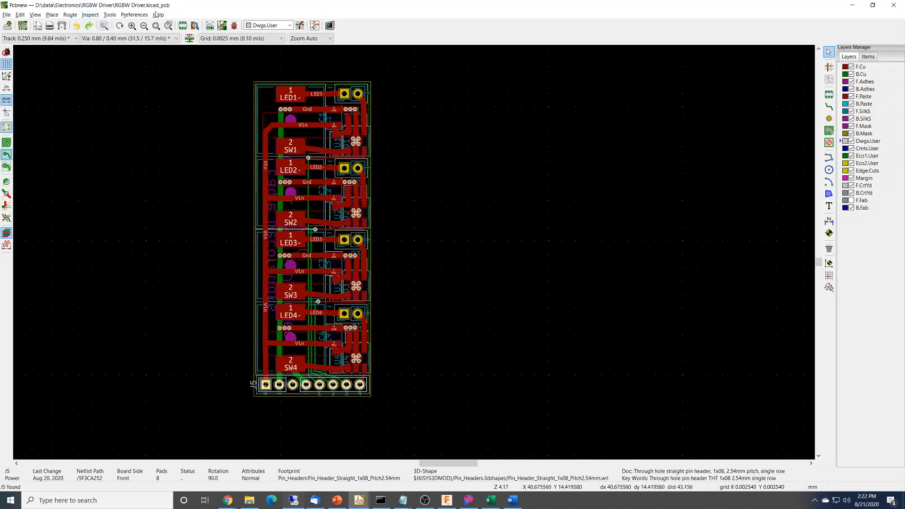
{"action": "left_click", "coordinate": [7, 15]}
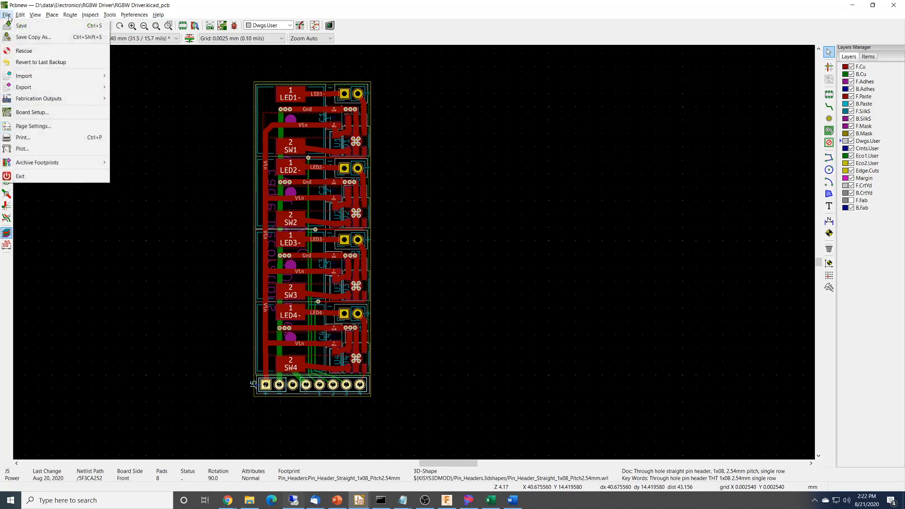
{"action": "left_click", "coordinate": [198, 157]}
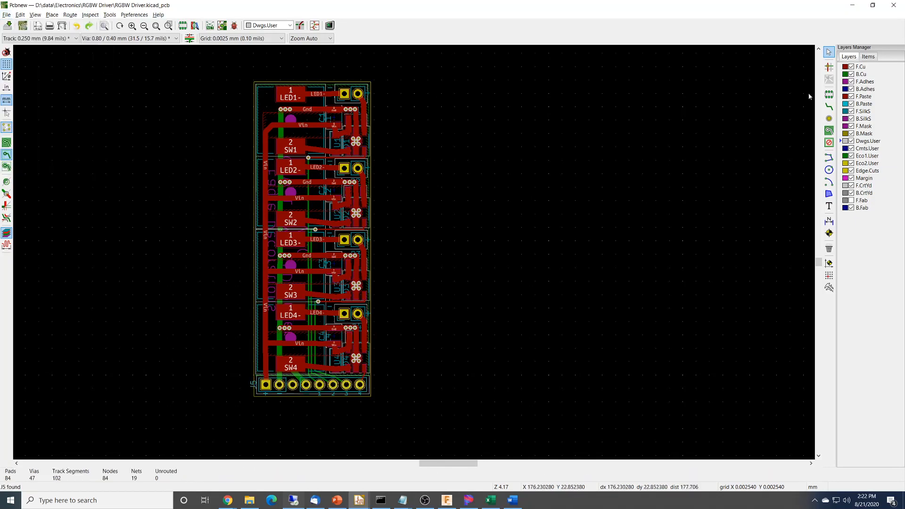
{"action": "left_click", "coordinate": [897, 6]}
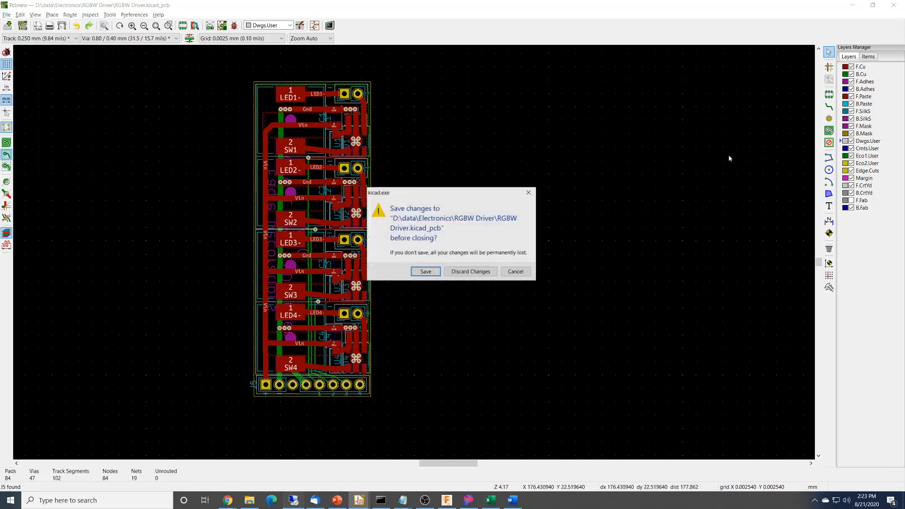
{"action": "left_click", "coordinate": [471, 273]}
Switch to the KiCad project manager and open the Led Driver Double.kicad_pcb board from the project files.
{"action": "key", "text": "alt+Tab"}
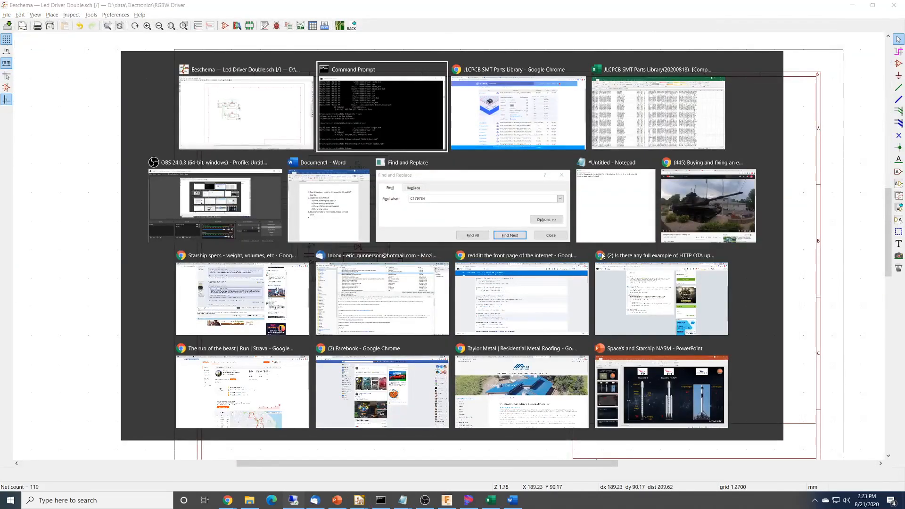
{"action": "key", "text": "alt+Tab"}
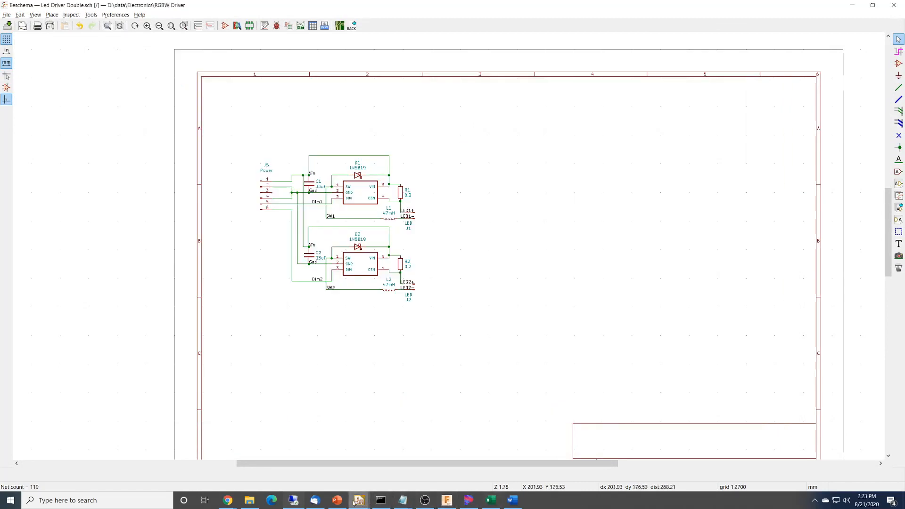
{"action": "mouse_move", "coordinate": [359, 501]}
{"action": "left_click", "coordinate": [320, 465]}
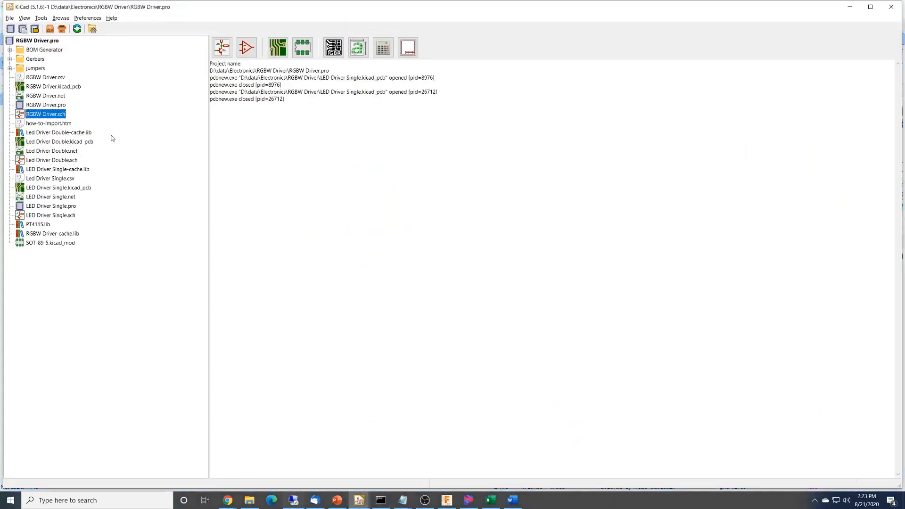
{"action": "double_click", "coordinate": [45, 142]}
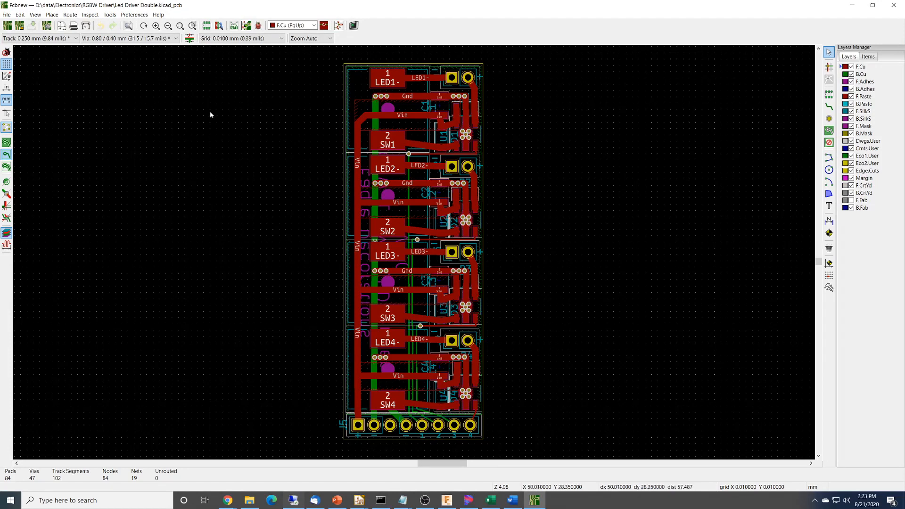
Load Led Driver Double.net as the netlist file for the board.
{"action": "left_click", "coordinate": [234, 26]}
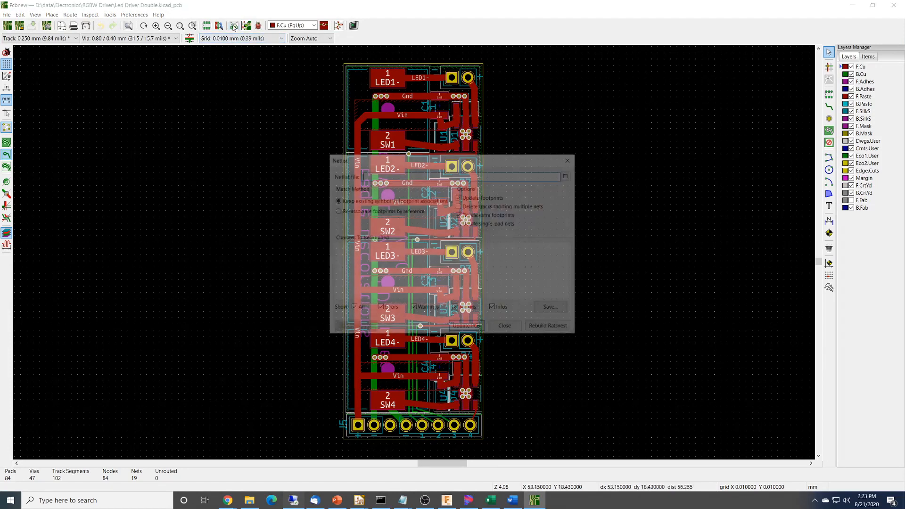
{"action": "left_click_drag", "start_coordinate": [493, 159], "coordinate": [249, 108]}
{"action": "left_click", "coordinate": [323, 125]}
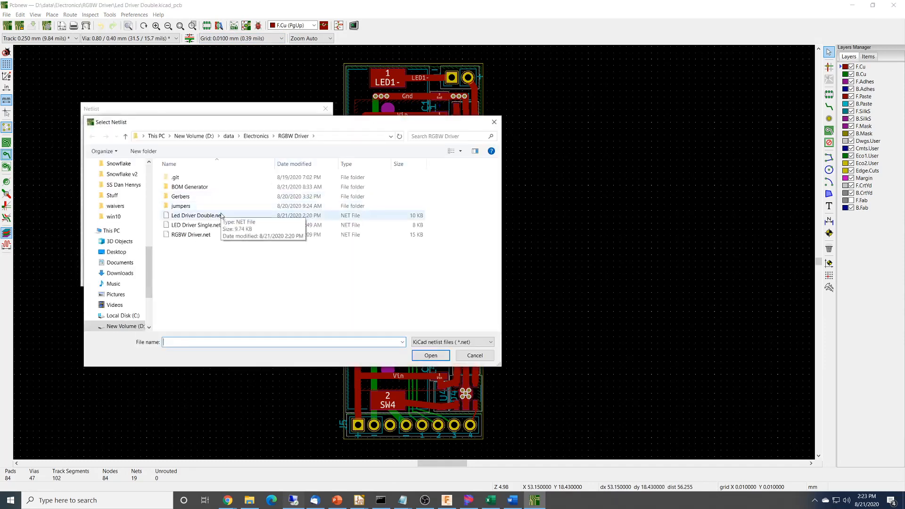
{"action": "left_click", "coordinate": [207, 216]}
{"action": "left_click", "coordinate": [431, 356]}
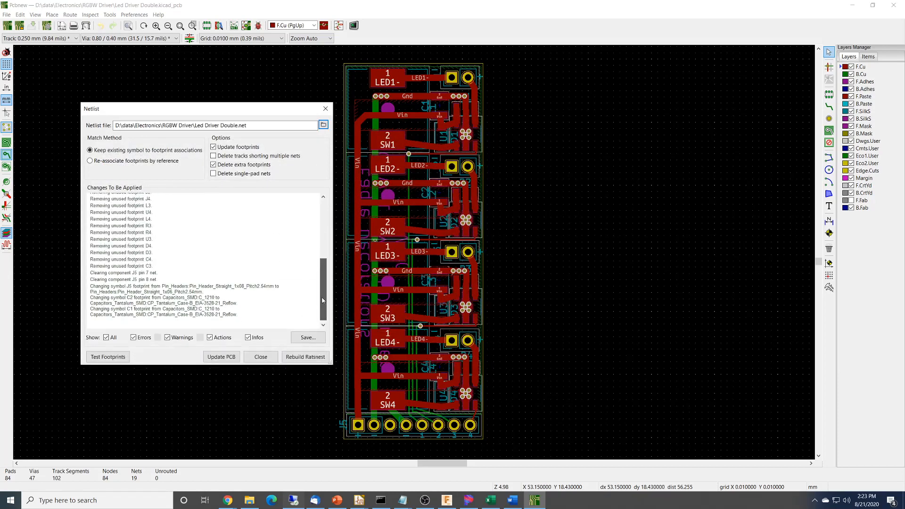
Review the pending netlist changes, then update the board with them and save it.
{"action": "scroll", "coordinate": [315, 299], "scroll_direction": "up", "scroll_amount": 10}
{"action": "left_click_drag", "start_coordinate": [315, 207], "coordinate": [319, 306]}
{"action": "left_click_drag", "start_coordinate": [321, 293], "coordinate": [321, 223]}
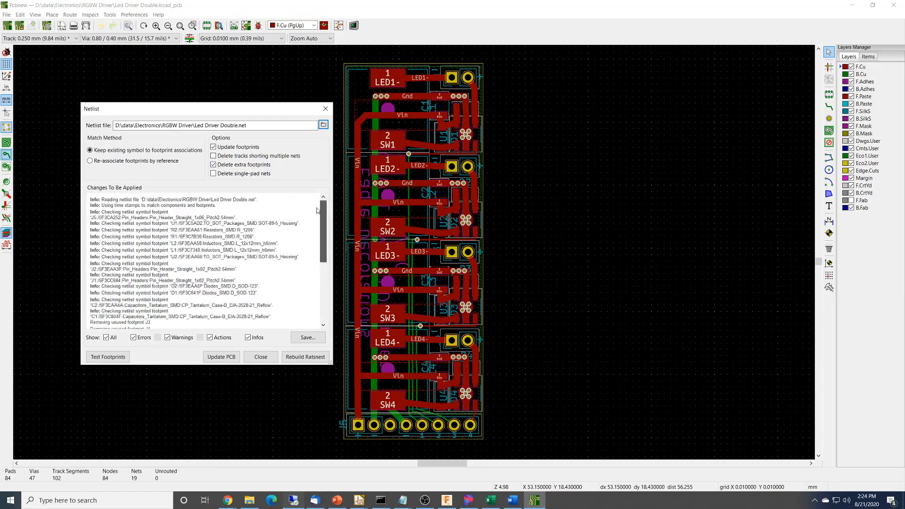
{"action": "scroll", "coordinate": [316, 217], "scroll_direction": "down", "scroll_amount": 1}
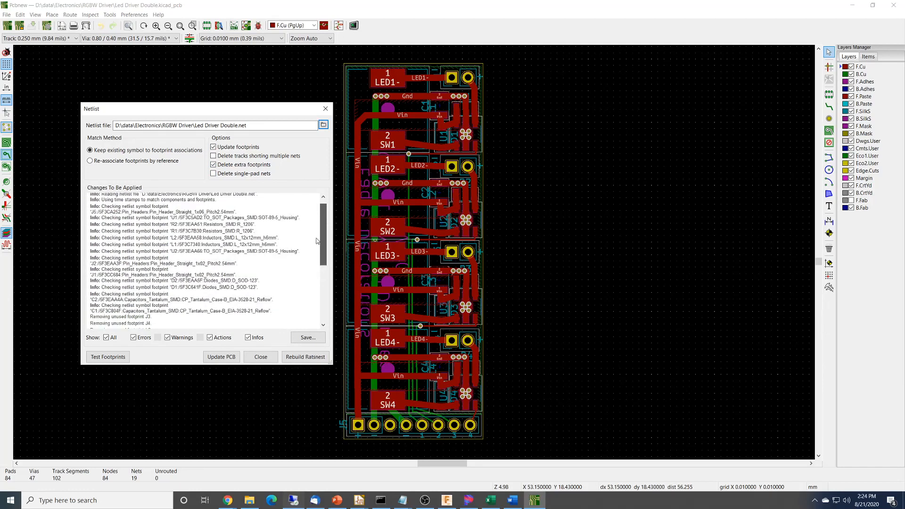
{"action": "scroll", "coordinate": [316, 248], "scroll_direction": "down", "scroll_amount": 5}
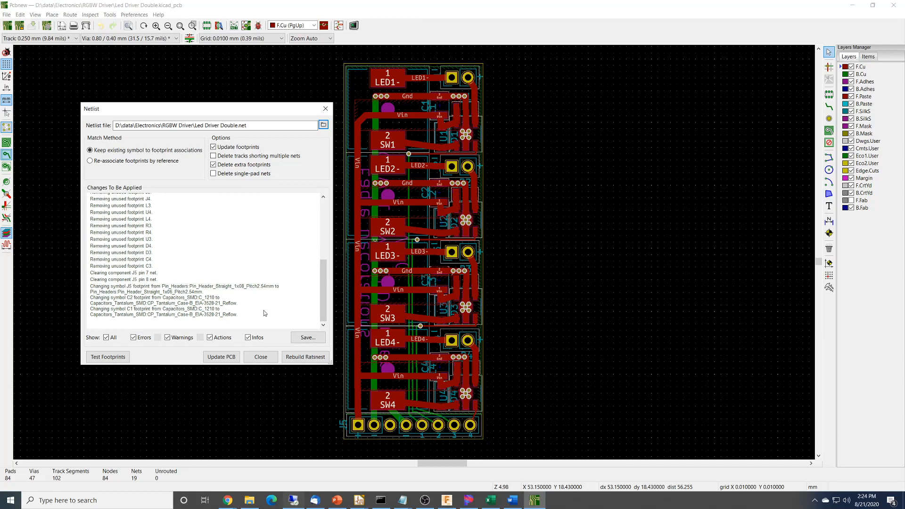
{"action": "left_click", "coordinate": [222, 358]}
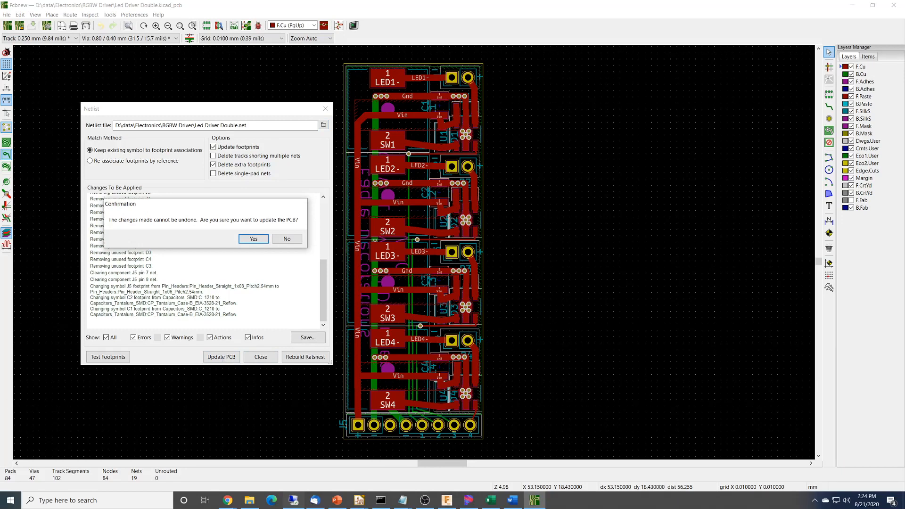
{"action": "left_click", "coordinate": [253, 239]}
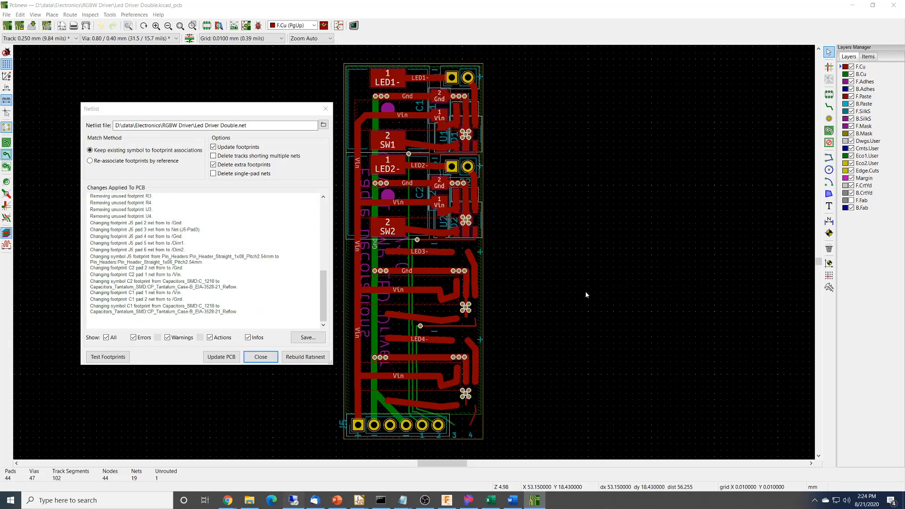
{"action": "left_click", "coordinate": [269, 358]}
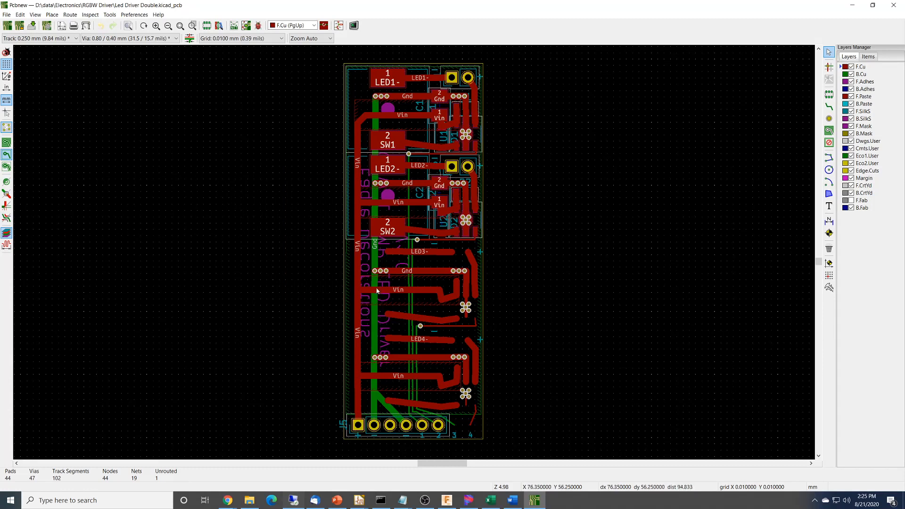
{"action": "key", "text": "ctrl+s"}
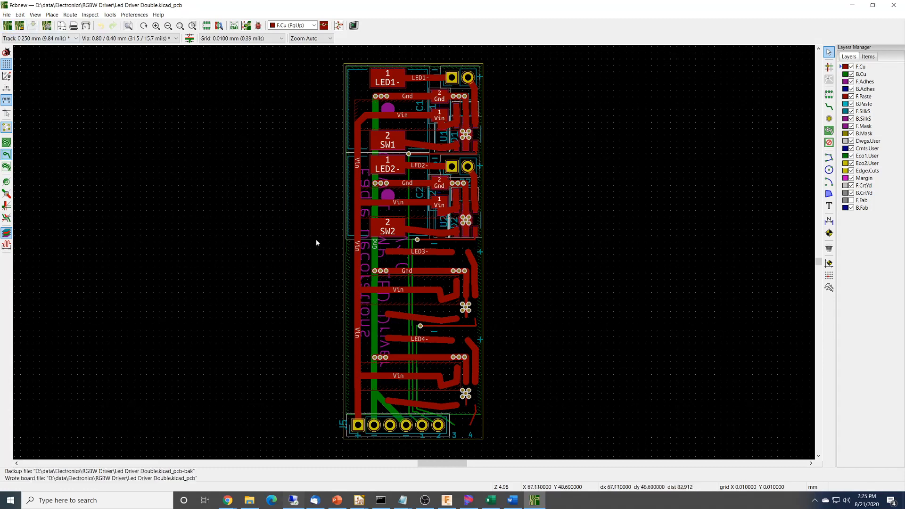
Delete the leftover tracks and vias in the LED3 and LED4 channel areas below the second channel.
{"action": "left_click_drag", "start_coordinate": [316, 239], "coordinate": [510, 411]}
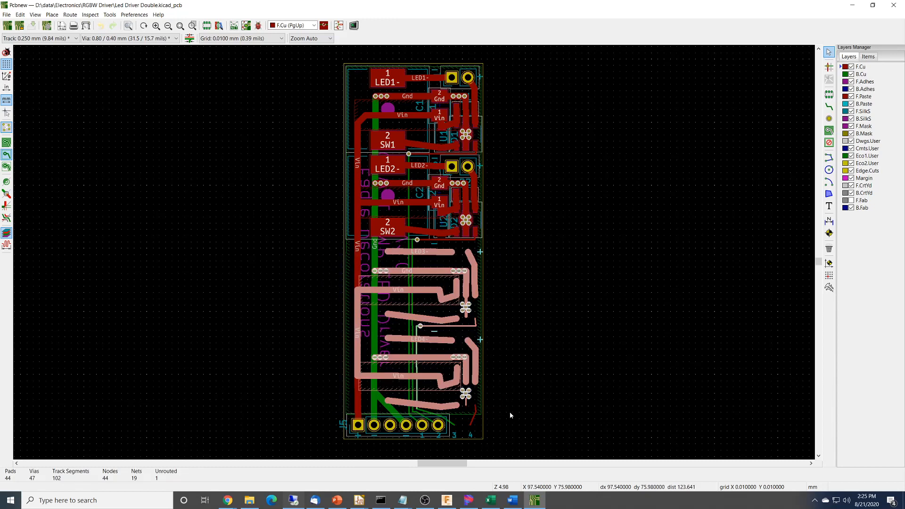
{"action": "key", "text": "Delete"}
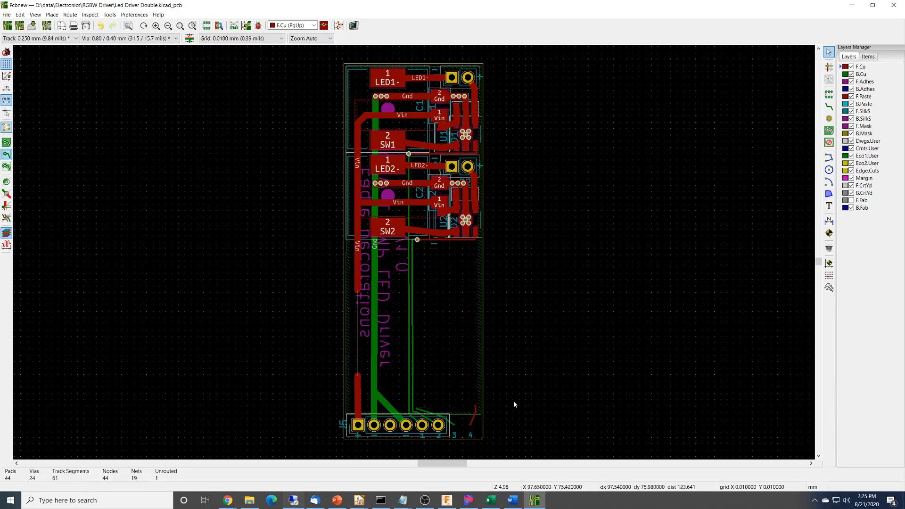
Delete the Vin track segments running from the second channel down to the J5 header.
{"action": "left_click", "coordinate": [359, 279]}
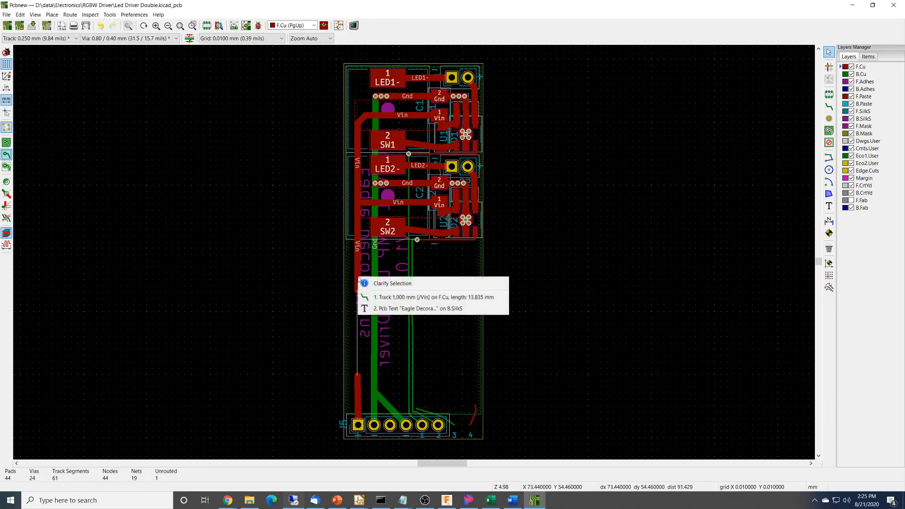
{"action": "left_click", "coordinate": [372, 296]}
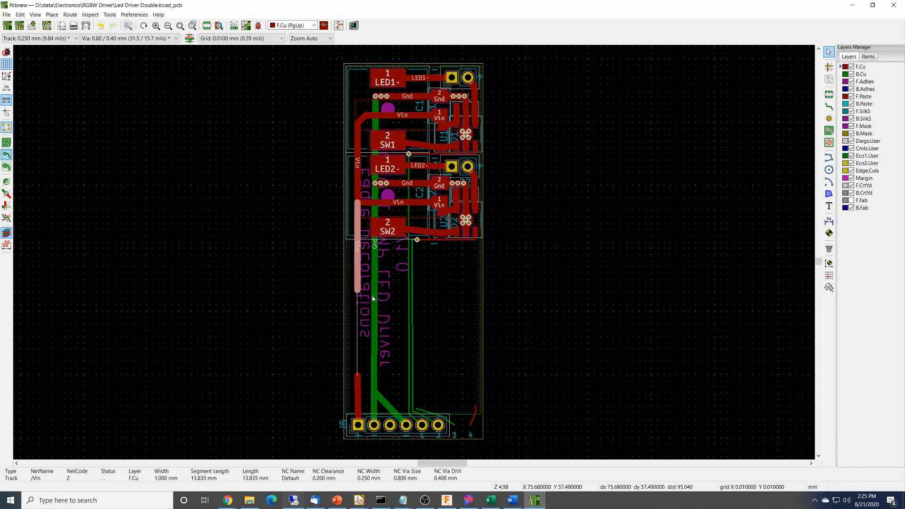
{"action": "key", "text": "Delete"}
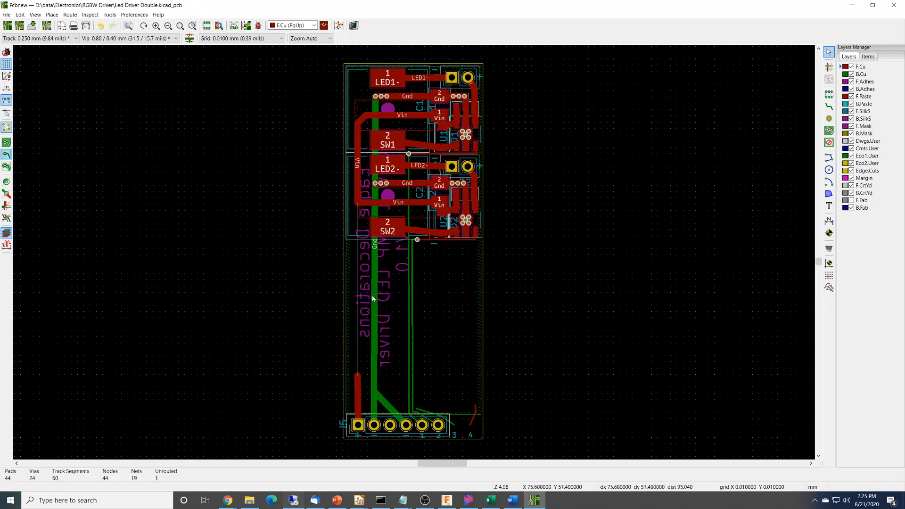
{"action": "left_click", "coordinate": [360, 406]}
{"action": "key", "text": "Delete"}
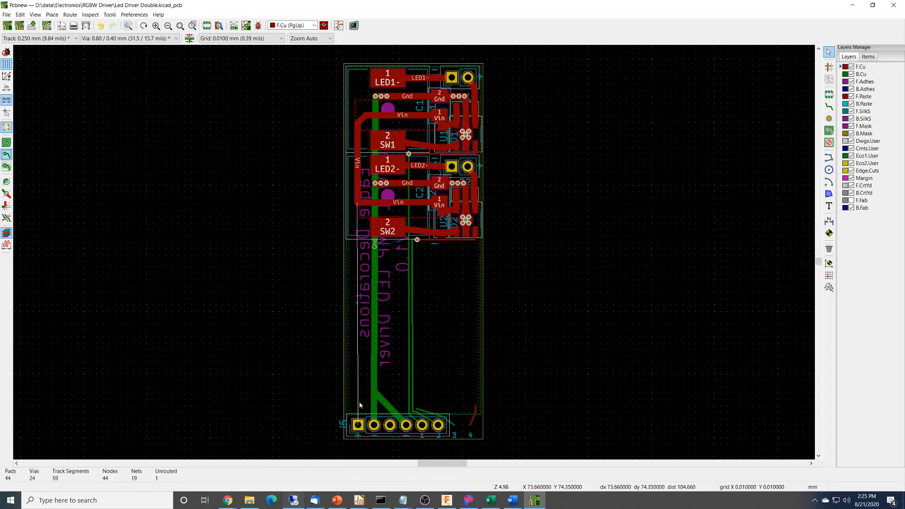
Delete the long back-copper Gnd track and its two branches that end at the J5 header.
{"action": "left_click", "coordinate": [376, 389]}
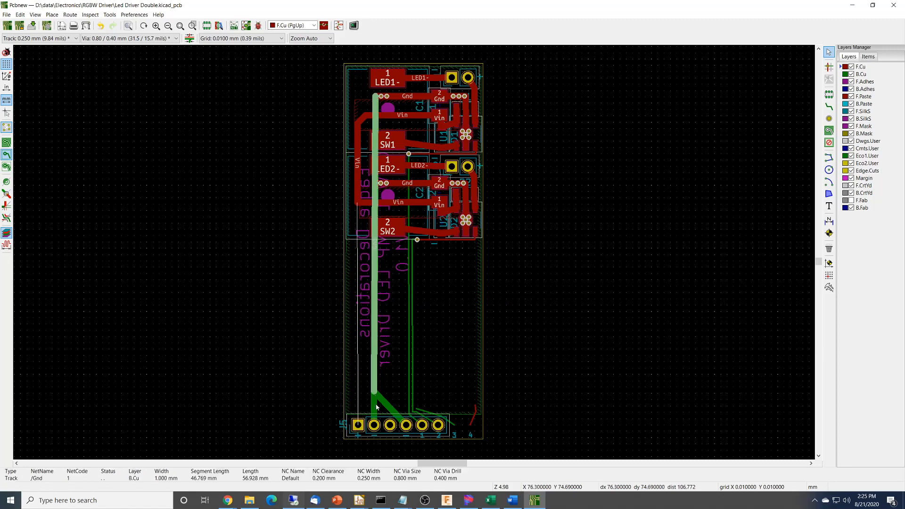
{"action": "key", "text": "Delete"}
{"action": "left_click", "coordinate": [374, 402]}
{"action": "key", "text": "Delete"}
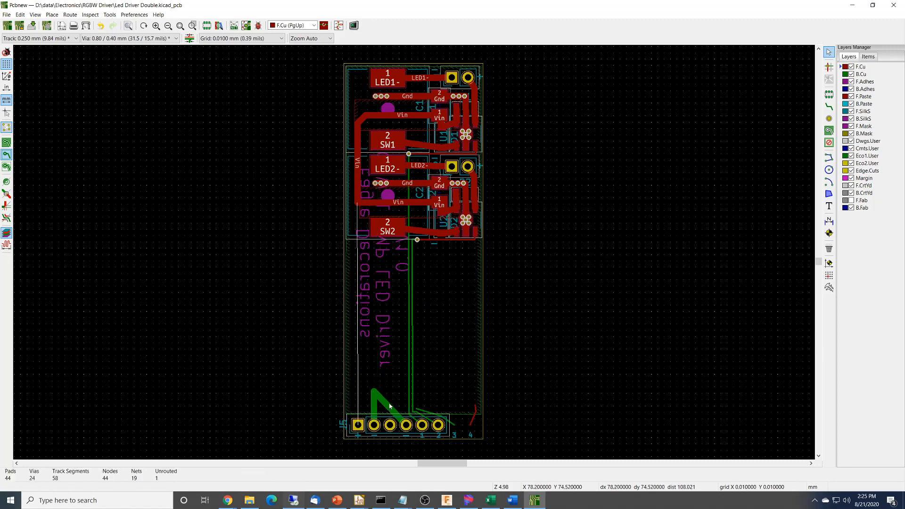
{"action": "left_click", "coordinate": [390, 406]}
{"action": "key", "text": "Delete"}
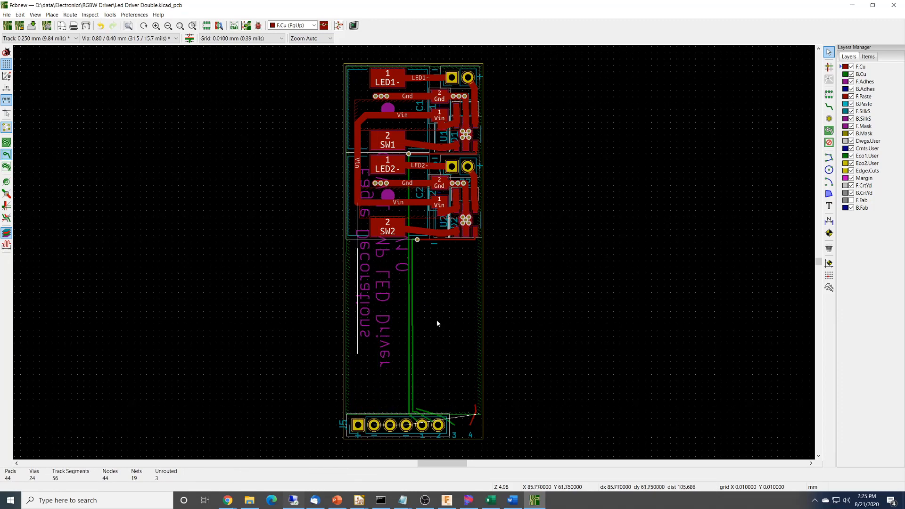
Delete the leftover front-copper track segments above the 4 label beside the J5 header.
{"action": "left_click", "coordinate": [434, 415]}
{"action": "scroll", "coordinate": [517, 421], "scroll_direction": "up", "scroll_amount": 8}
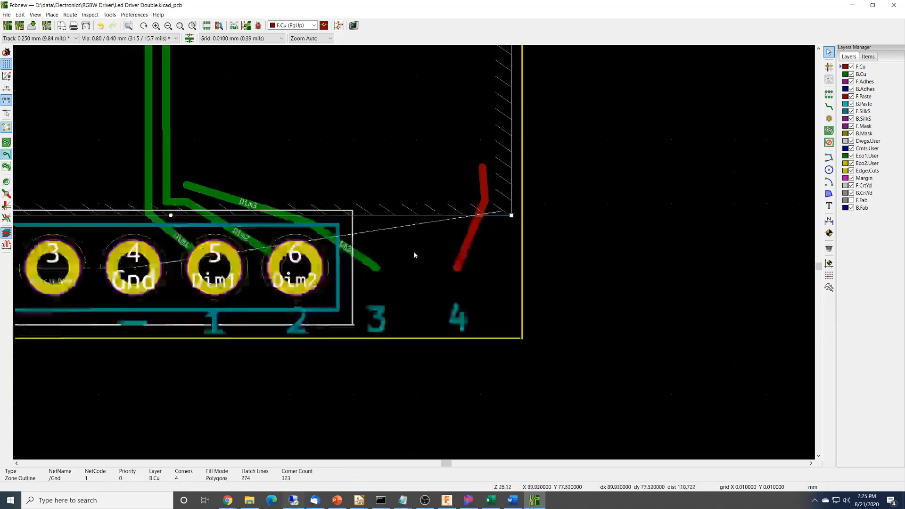
{"action": "left_click", "coordinate": [536, 190]}
{"action": "key", "text": "Delete"}
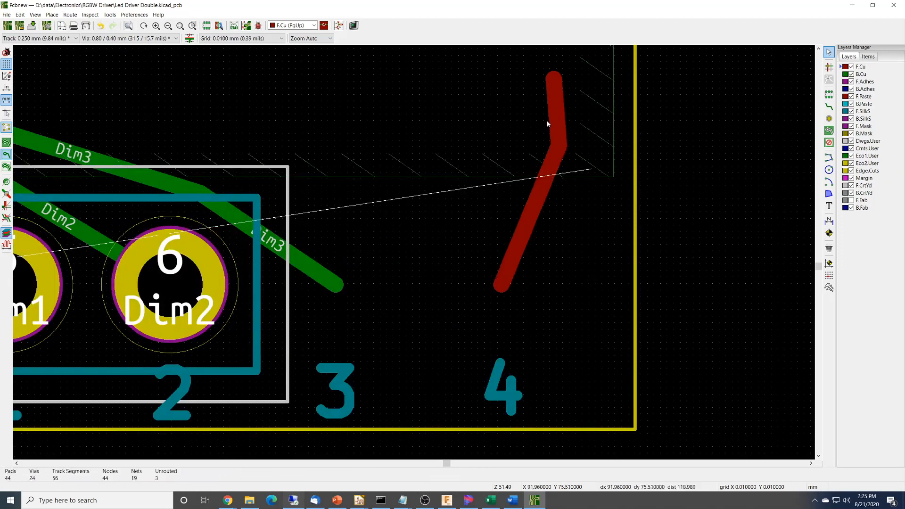
{"action": "left_click", "coordinate": [558, 119]}
{"action": "key", "text": "Delete"}
Delete both leftover Dim3 track segments and the Dim2 segment entering pin 6 of J5.
{"action": "left_click", "coordinate": [166, 190]}
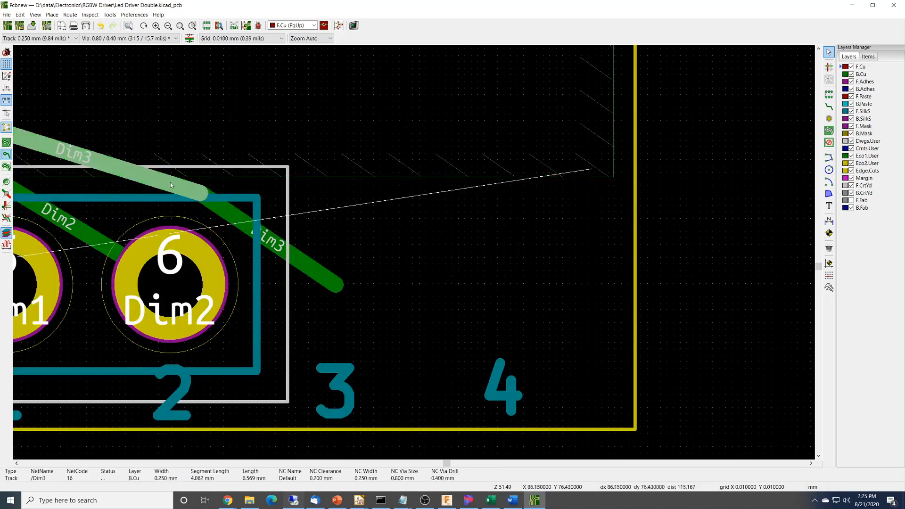
{"action": "key", "text": "Delete"}
{"action": "left_click", "coordinate": [293, 256]}
{"action": "key", "text": "Delete"}
{"action": "left_click", "coordinate": [93, 238]}
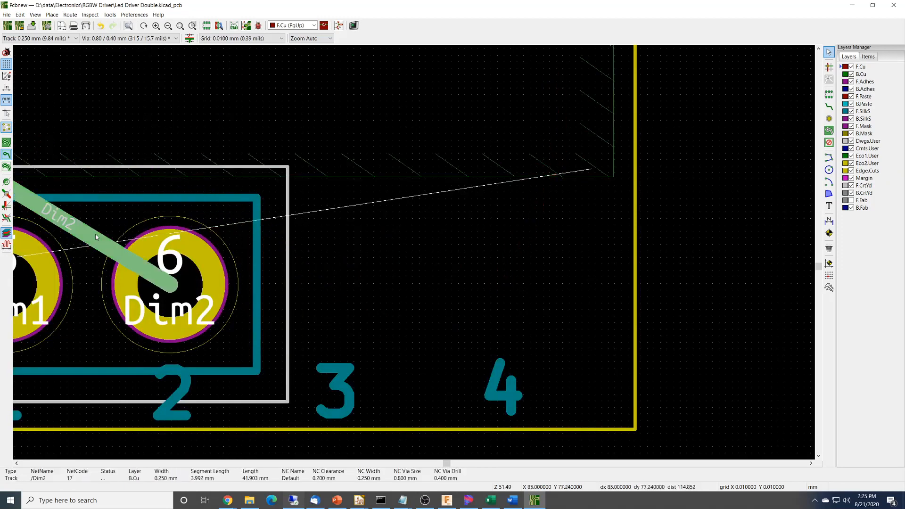
{"action": "key", "text": "Delete"}
Delete the long vertical Dim1 and Dim2 tracks on B.Cu between the second channel and J5.
{"action": "scroll", "coordinate": [414, 252], "scroll_direction": "down", "scroll_amount": 3}
{"action": "scroll", "coordinate": [380, 225], "scroll_direction": "down", "scroll_amount": 3}
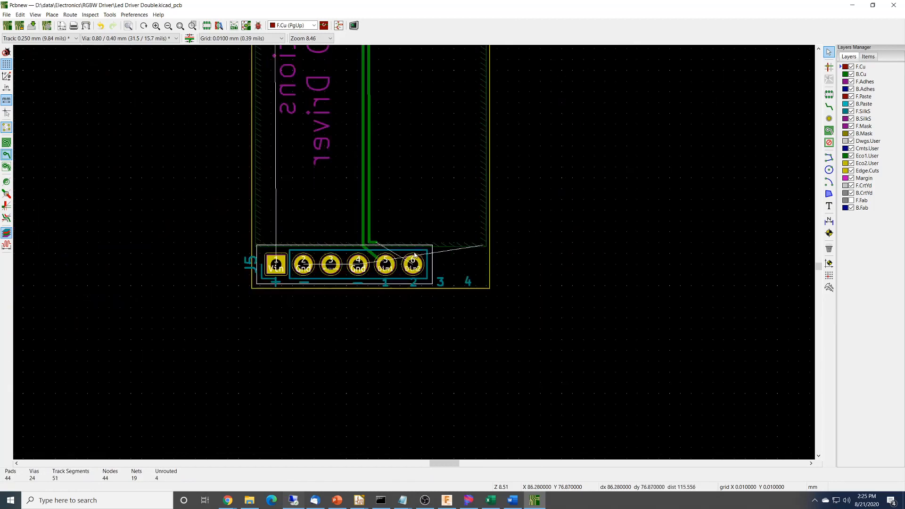
{"action": "scroll", "coordinate": [414, 256], "scroll_direction": "down", "scroll_amount": 1}
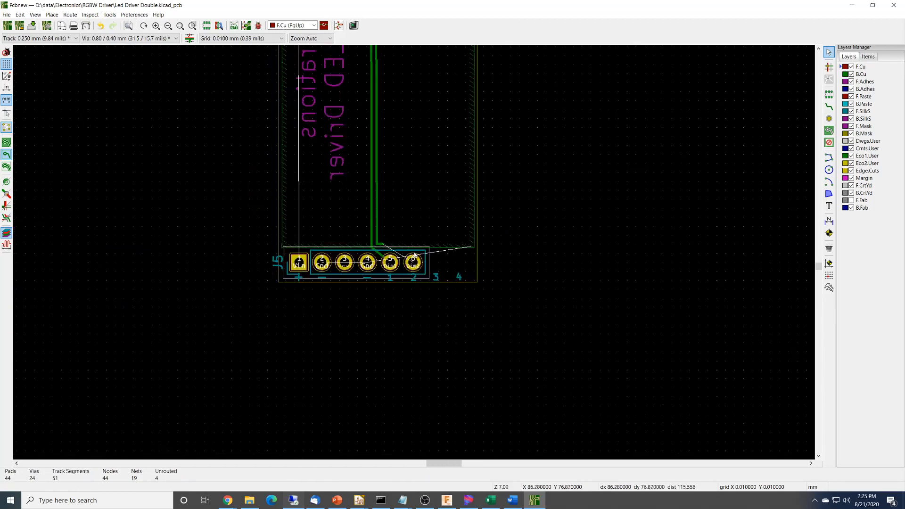
{"action": "scroll", "coordinate": [508, 227], "scroll_direction": "down", "scroll_amount": 3}
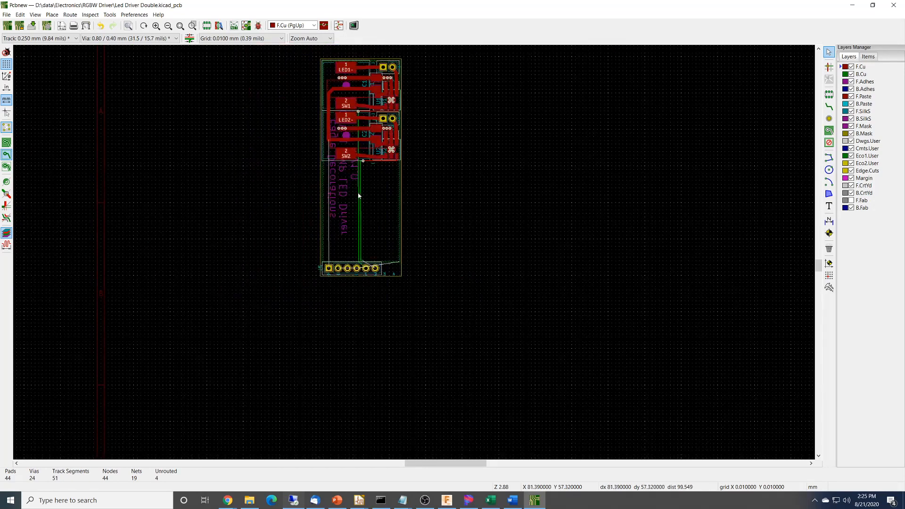
{"action": "scroll", "coordinate": [359, 200], "scroll_direction": "up", "scroll_amount": 5}
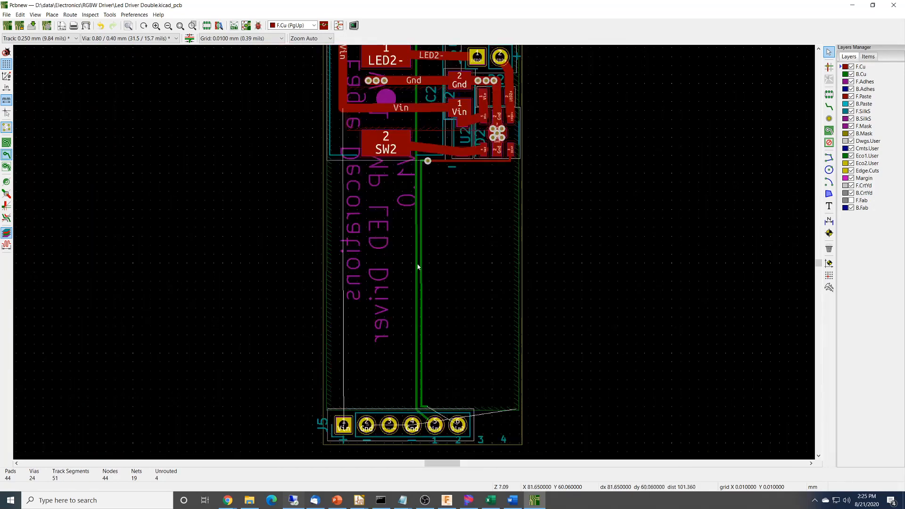
{"action": "left_click", "coordinate": [419, 267]}
{"action": "left_click", "coordinate": [421, 296]}
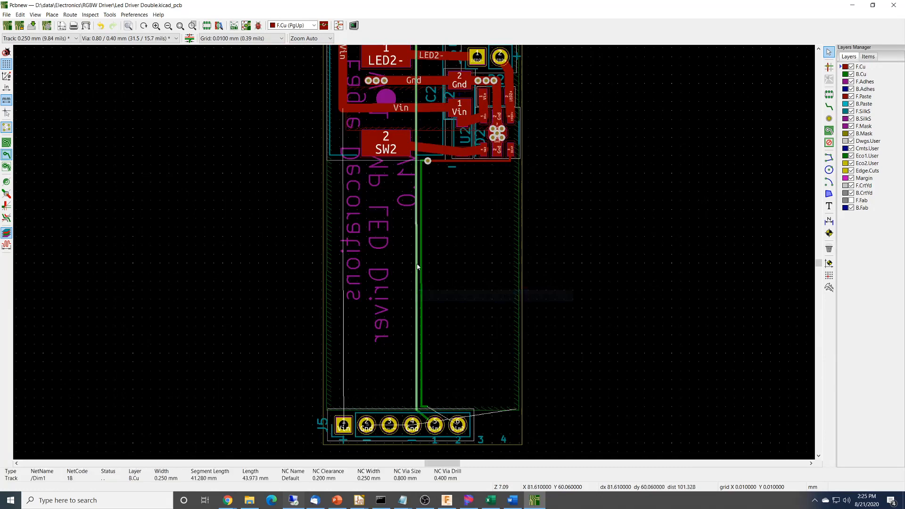
{"action": "key", "text": "Delete"}
{"action": "left_click", "coordinate": [421, 267]}
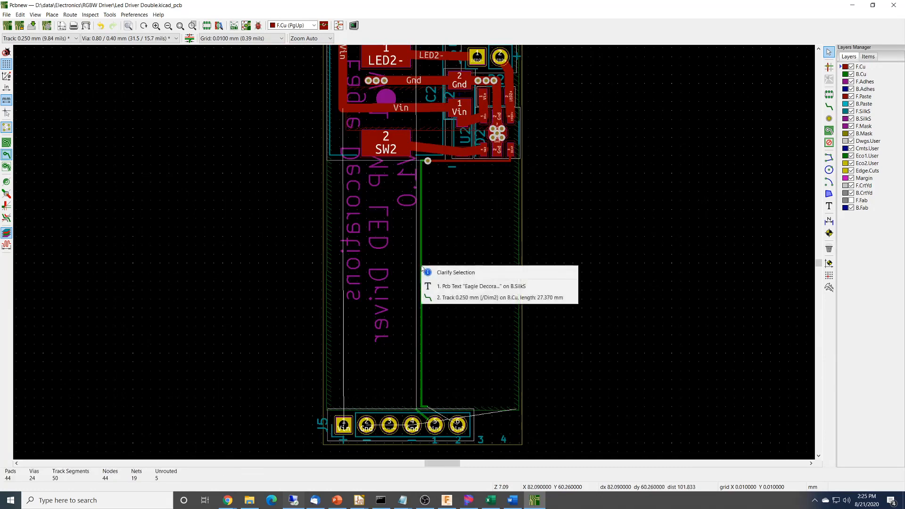
{"action": "left_click", "coordinate": [434, 296]}
{"action": "key", "text": "Delete"}
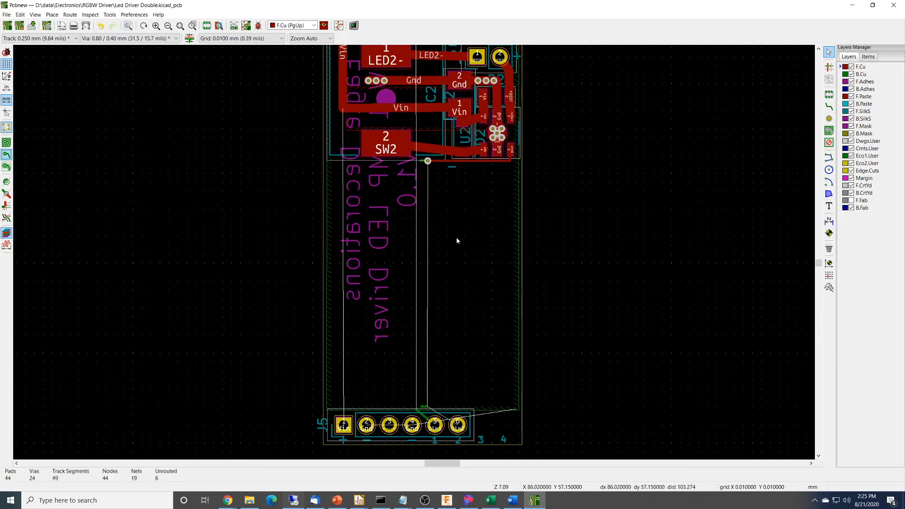
Delete the remaining short Dim1 and Dim2 track stubs at J5, keeping the header itself on the board.
{"action": "left_click", "coordinate": [423, 408]}
{"action": "key", "text": "Delete"}
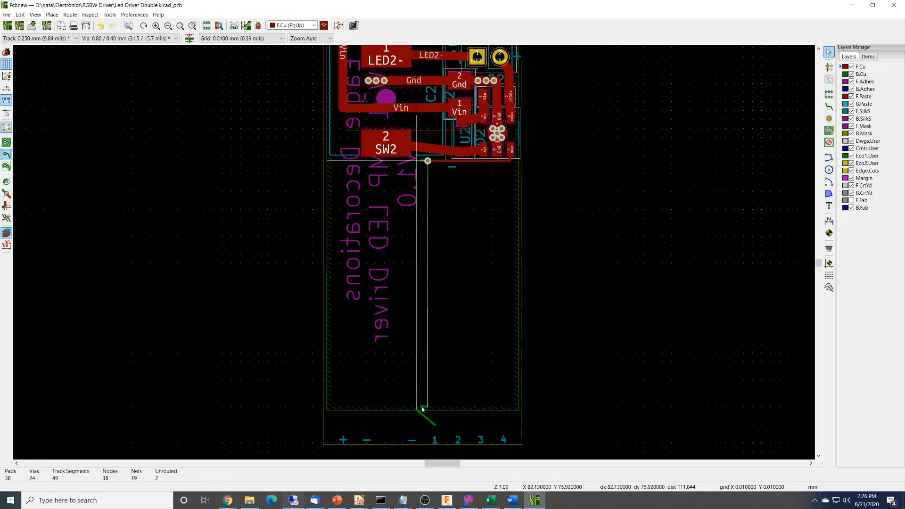
{"action": "key", "text": "ctrl+z"}
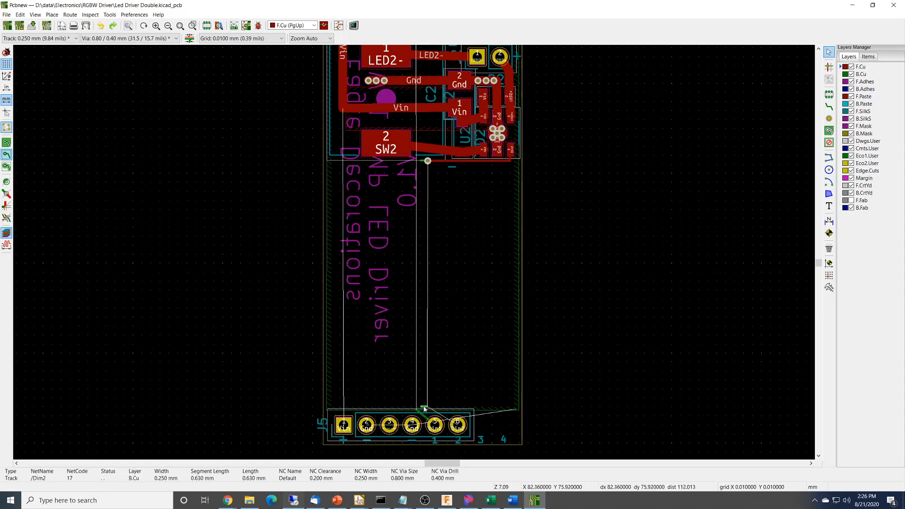
{"action": "key", "text": "Delete"}
{"action": "key", "text": "Delete"}
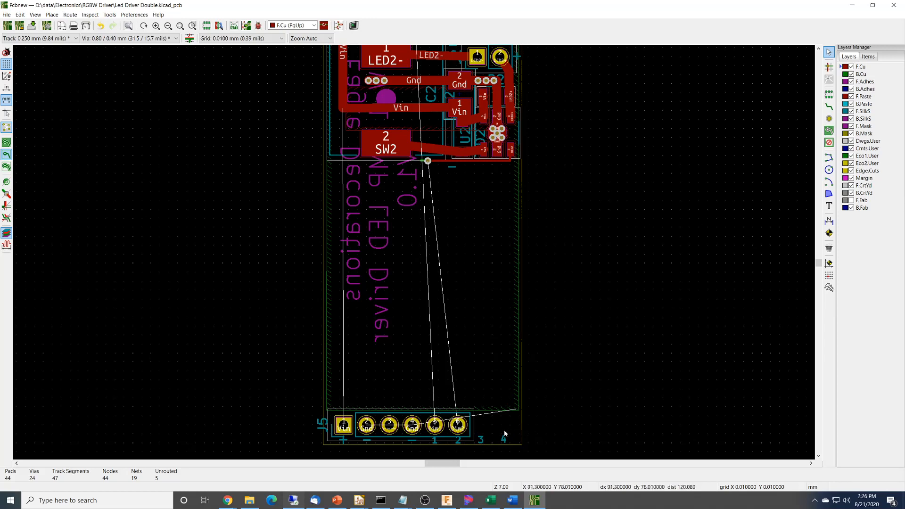
Delete the silkscreen labels 3 and 4 beside the J5 header.
{"action": "left_click_drag", "start_coordinate": [477, 423], "coordinate": [513, 310]}
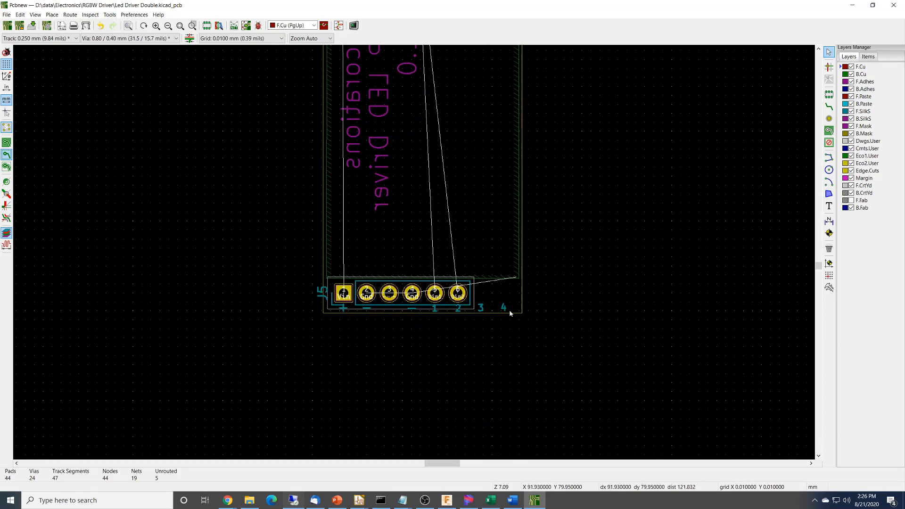
{"action": "left_click", "coordinate": [484, 309]}
{"action": "key", "text": "Delete"}
{"action": "left_click", "coordinate": [501, 308]}
{"action": "key", "text": "Delete"}
{"action": "left_click_drag", "start_coordinate": [491, 300], "coordinate": [560, 333]}
Show the filled copper zones and delete the Gnd zone on B.Cu.
{"action": "scroll", "coordinate": [414, 252], "scroll_direction": "down", "scroll_amount": 5}
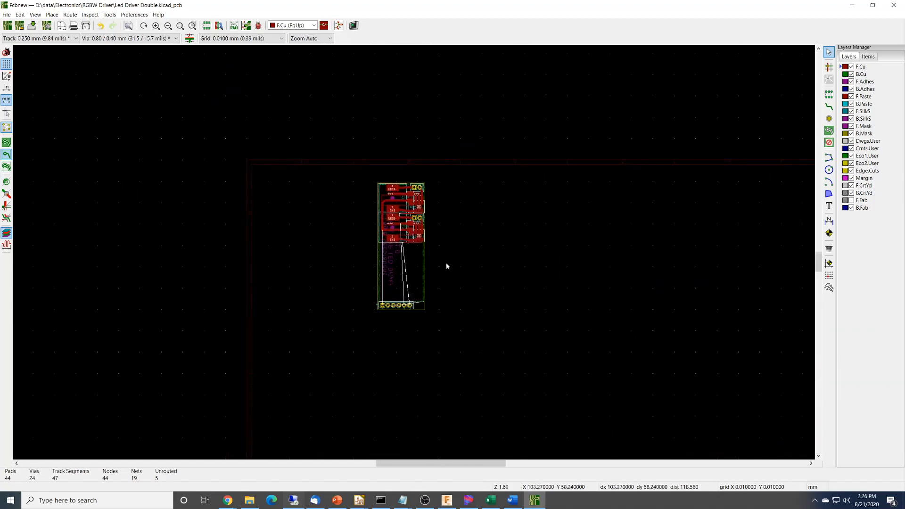
{"action": "scroll", "coordinate": [447, 263], "scroll_direction": "up", "scroll_amount": 6}
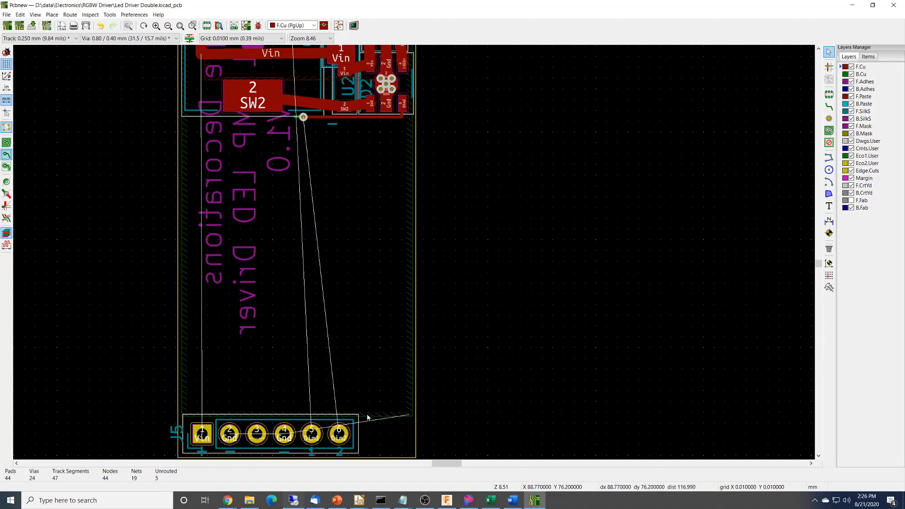
{"action": "scroll", "coordinate": [380, 313], "scroll_direction": "up", "scroll_amount": 5}
{"action": "scroll", "coordinate": [414, 255], "scroll_direction": "down", "scroll_amount": 10}
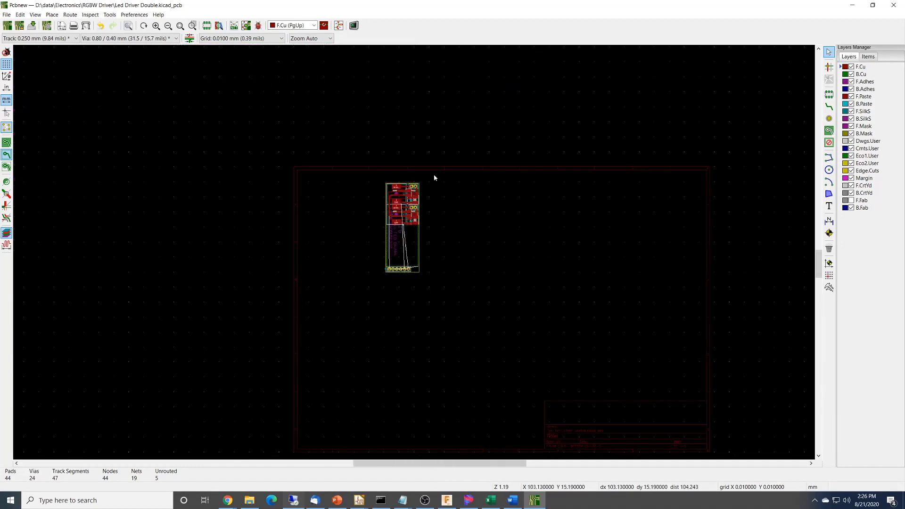
{"action": "left_click", "coordinate": [7, 142]}
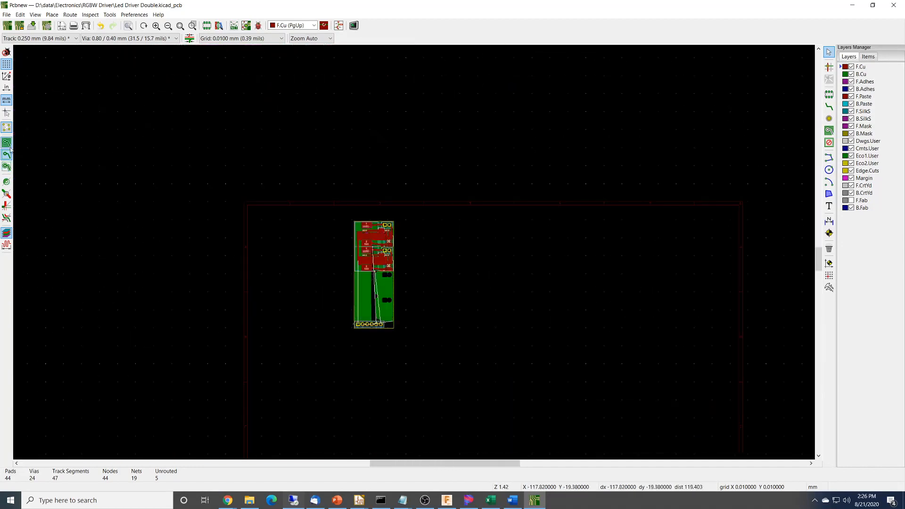
{"action": "scroll", "coordinate": [414, 256], "scroll_direction": "up", "scroll_amount": 3}
{"action": "scroll", "coordinate": [370, 307], "scroll_direction": "up", "scroll_amount": 1}
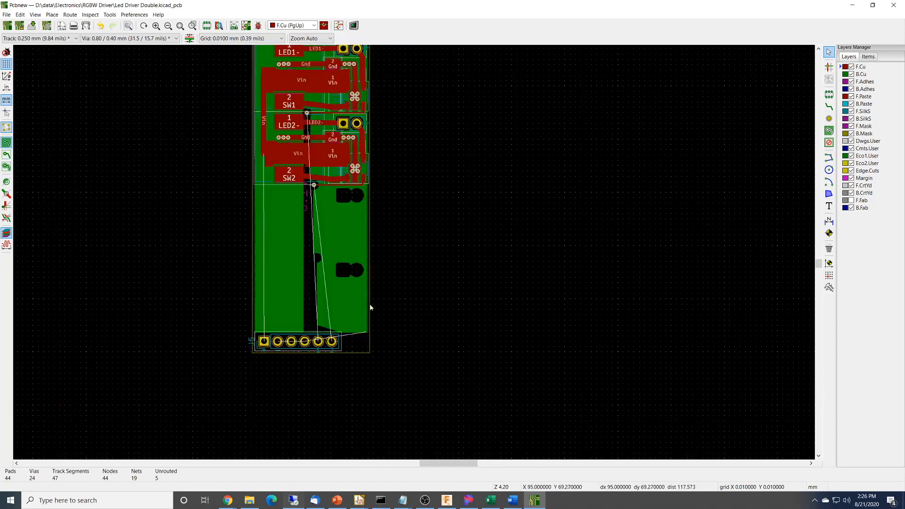
{"action": "left_click", "coordinate": [347, 318]}
{"action": "key", "text": "Delete"}
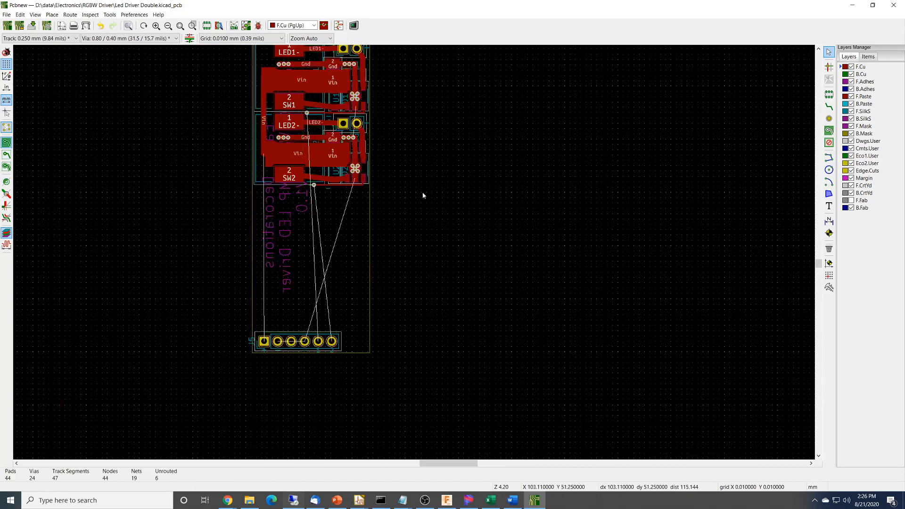
Move the Eagle Decorations silkscreen text off the board into the empty space beside it.
{"action": "middle_click_drag", "start_coordinate": [422, 196], "coordinate": [443, 252]}
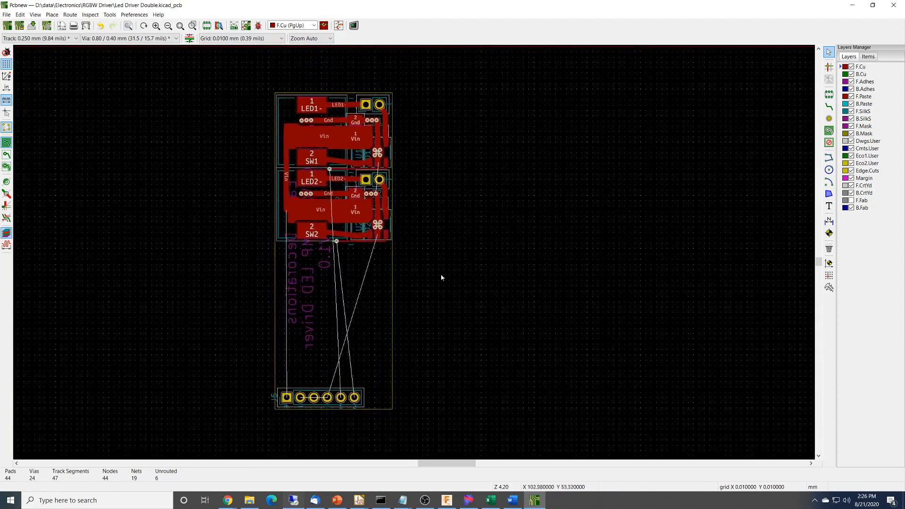
{"action": "left_click", "coordinate": [310, 279]}
{"action": "left_click_drag", "start_coordinate": [310, 274], "coordinate": [226, 253]}
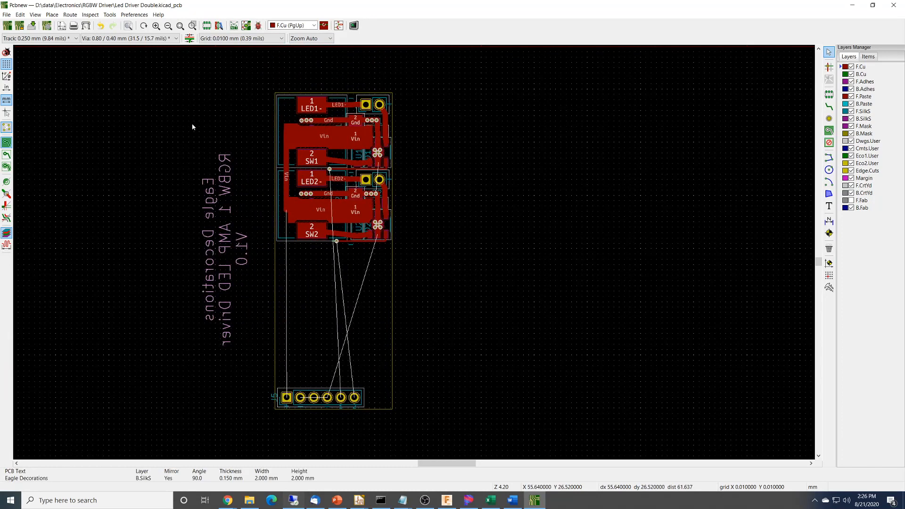
Set the Eagle Decorations silkscreen text's width and height to 1 mm.
{"action": "double_click", "coordinate": [227, 241]}
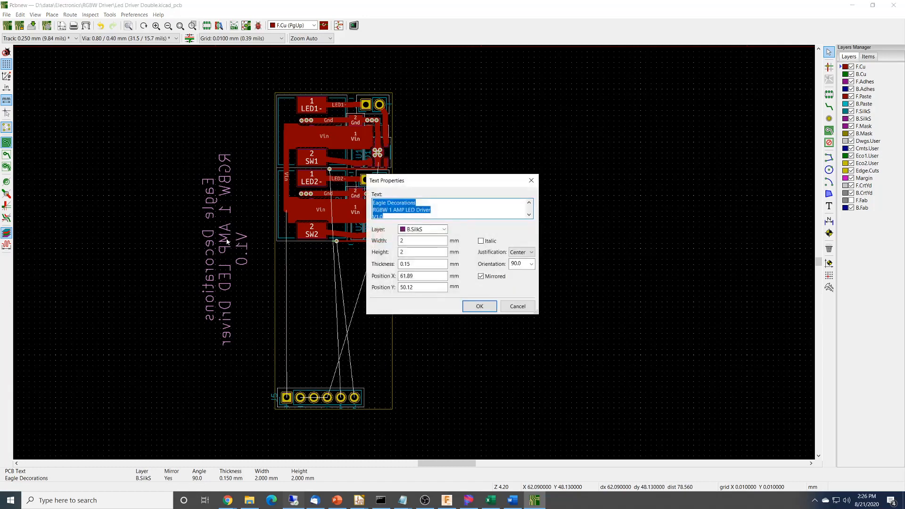
{"action": "left_click", "coordinate": [405, 241]}
{"action": "key", "text": "BackSpace"}
{"action": "type", "text": "1"}
{"action": "key", "text": "Tab"}
{"action": "type", "text": "1"}
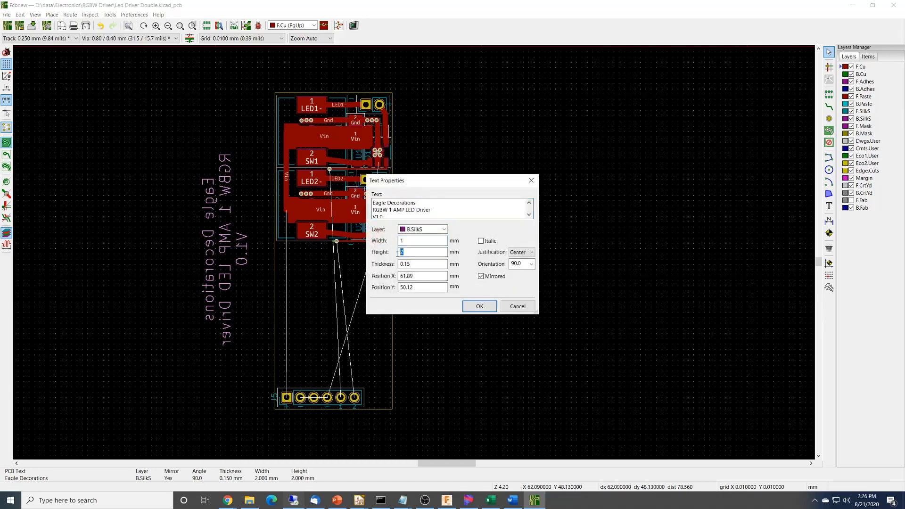
{"action": "left_click", "coordinate": [479, 307]}
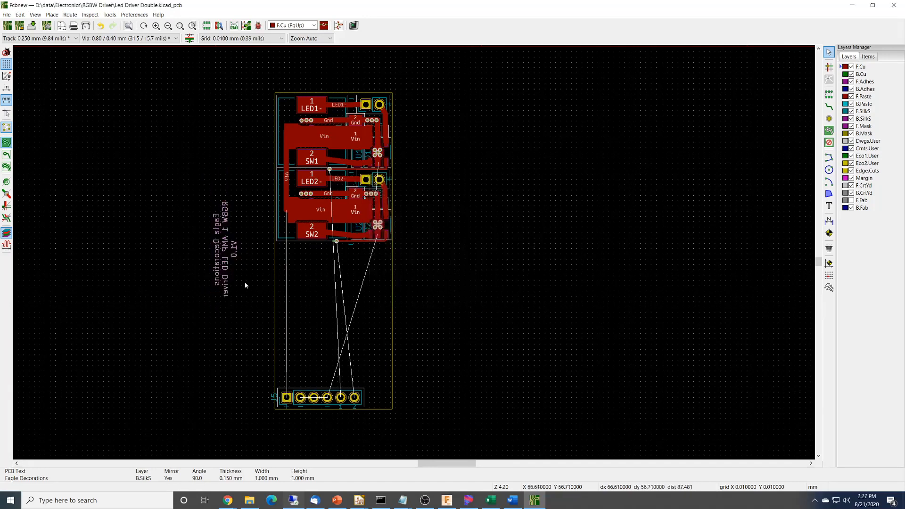
Move the resized silkscreen text back onto the board, over the two remaining channels.
{"action": "left_click_drag", "start_coordinate": [227, 255], "coordinate": [314, 175]}
{"action": "left_click", "coordinate": [431, 171]}
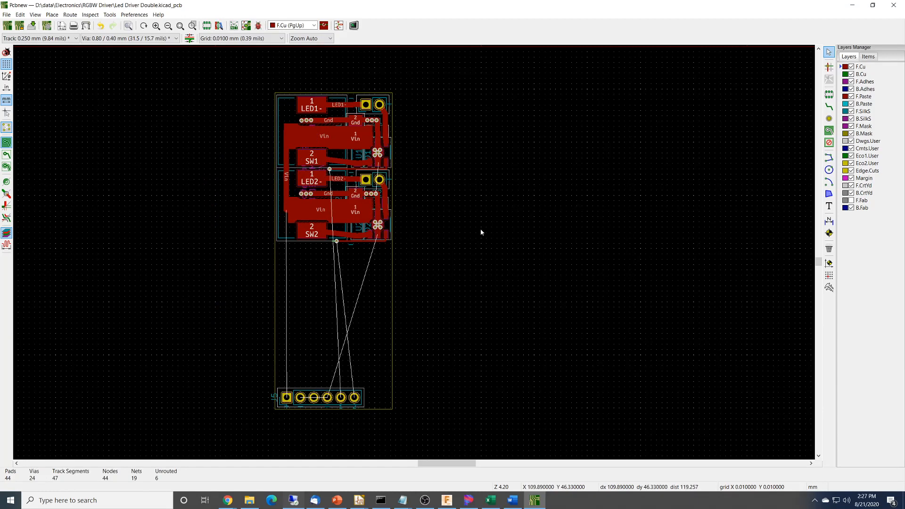
{"action": "left_click", "coordinate": [322, 394]}
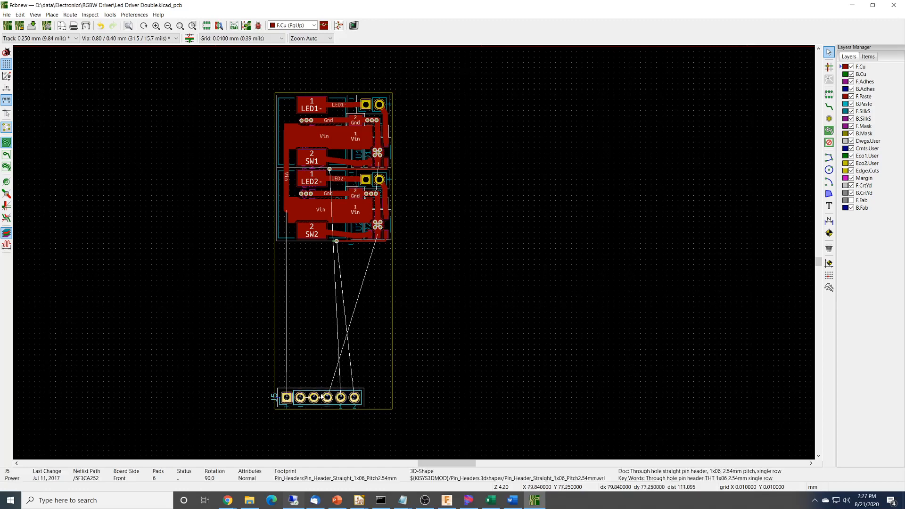
{"action": "key", "text": "m"}
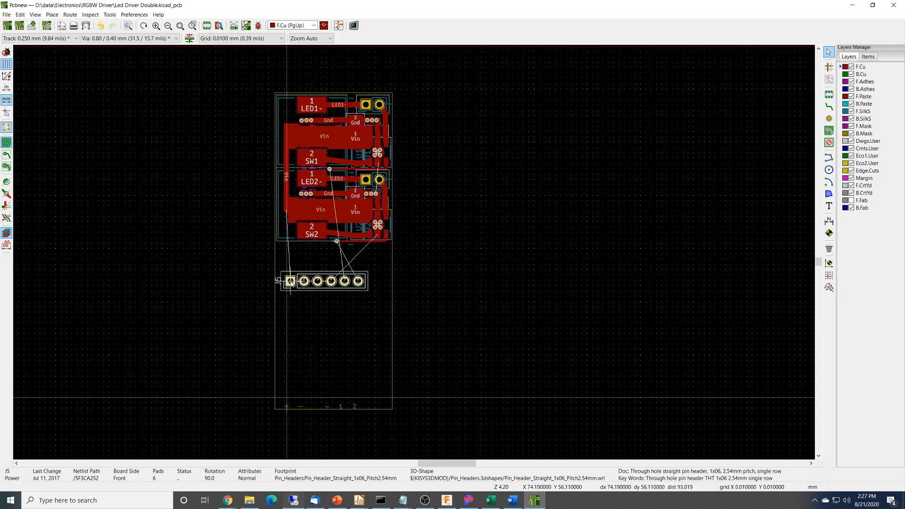
{"action": "left_click", "coordinate": [289, 274]}
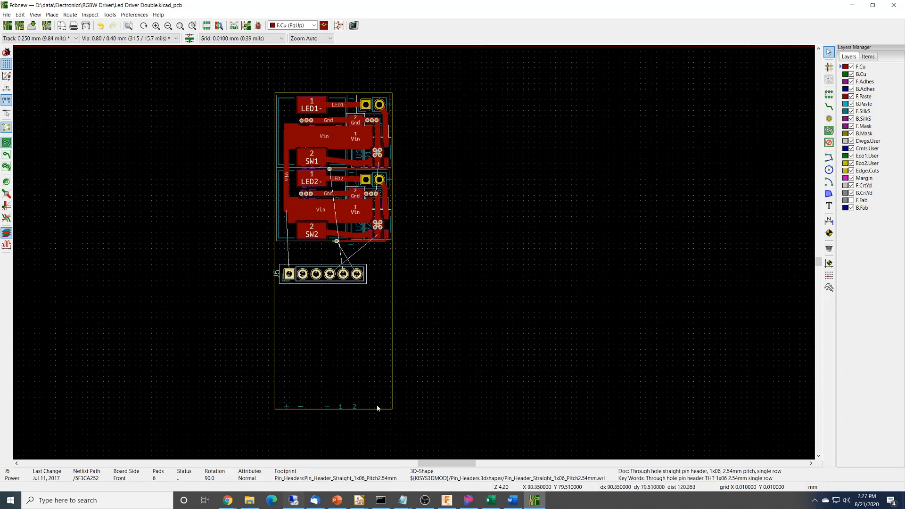
{"action": "key", "text": "ctrl+z"}
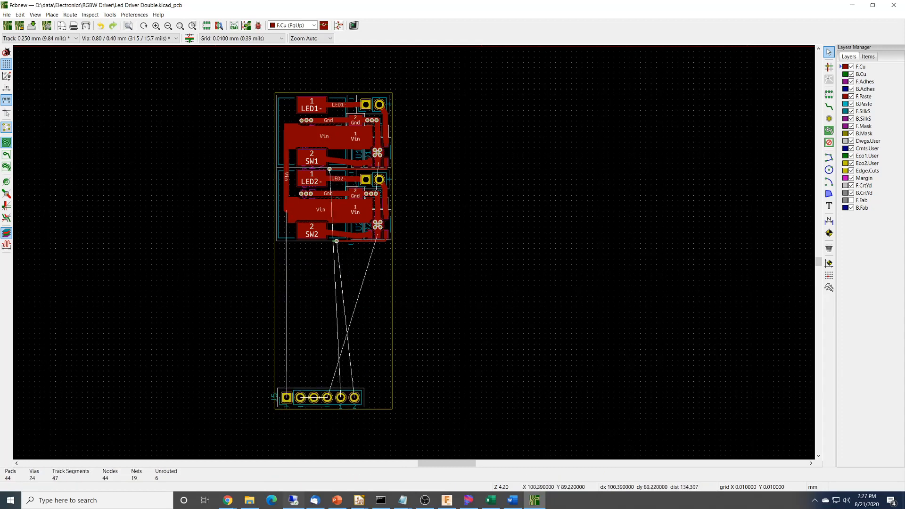
Move the J5 pin header together with its silkscreen pin labels up to just below the second LED channel.
{"action": "left_click_drag", "start_coordinate": [265, 371], "coordinate": [377, 397]}
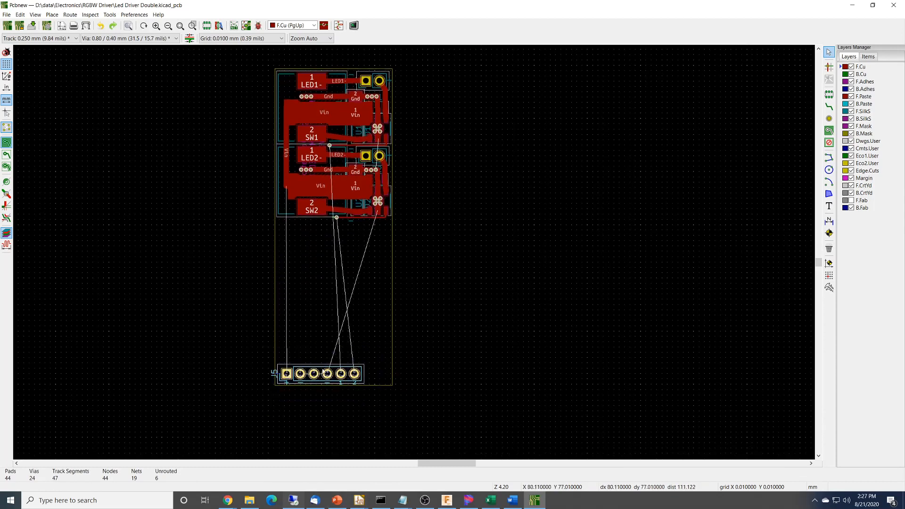
{"action": "left_click_drag", "start_coordinate": [323, 373], "coordinate": [322, 227]}
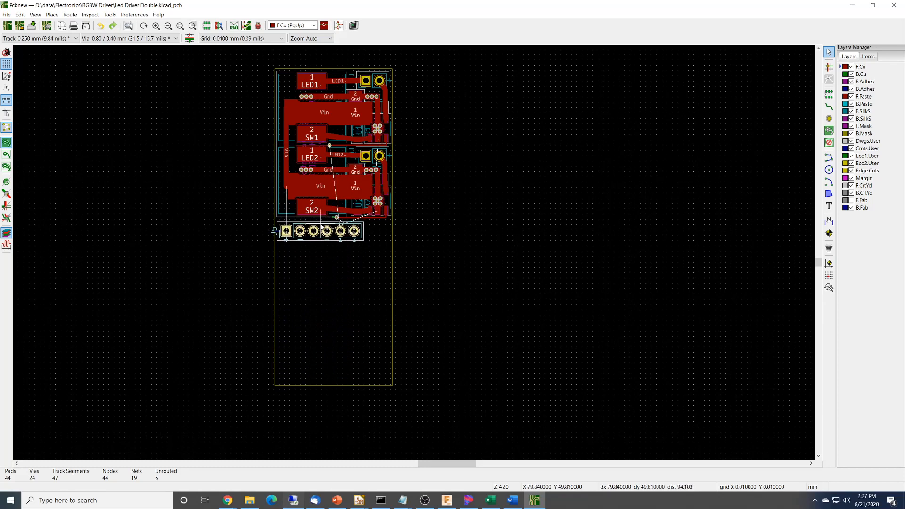
{"action": "left_click_drag", "start_coordinate": [321, 227], "coordinate": [321, 227]}
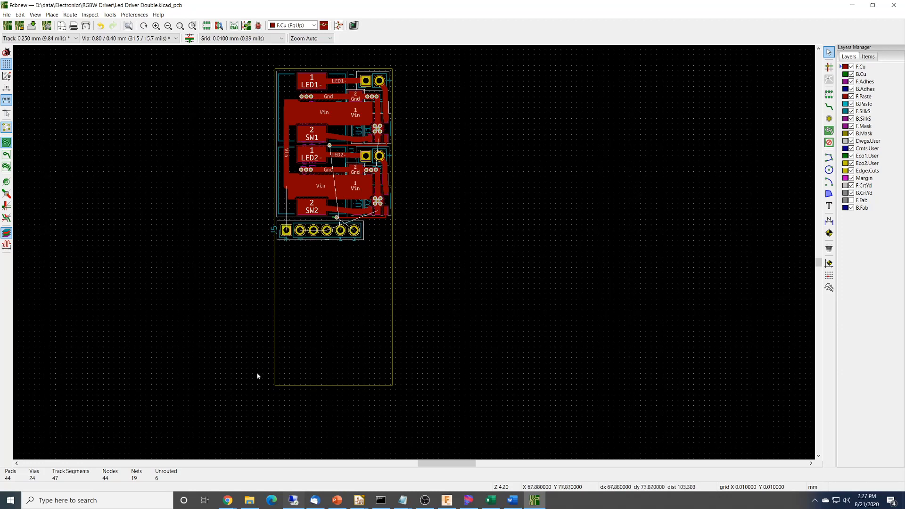
Move the board outline's bottom Edge.Cuts segment up to just below the J5 header, at about Y 53.34 mm.
{"action": "left_click_drag", "start_coordinate": [257, 372], "coordinate": [393, 406]}
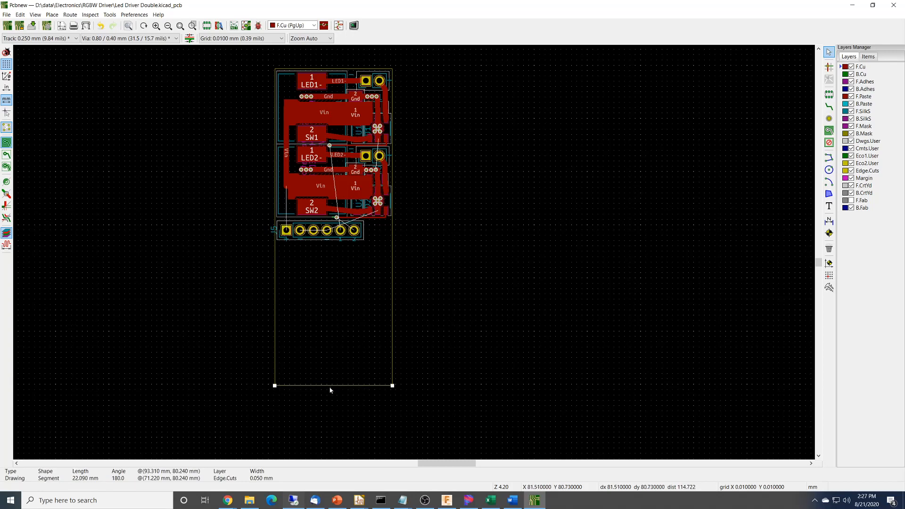
{"action": "key", "text": "m"}
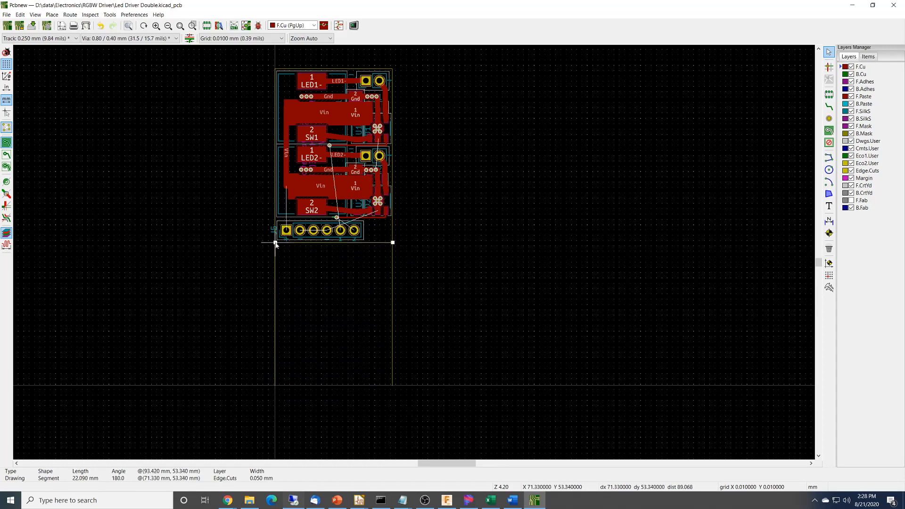
{"action": "left_click", "coordinate": [275, 243]}
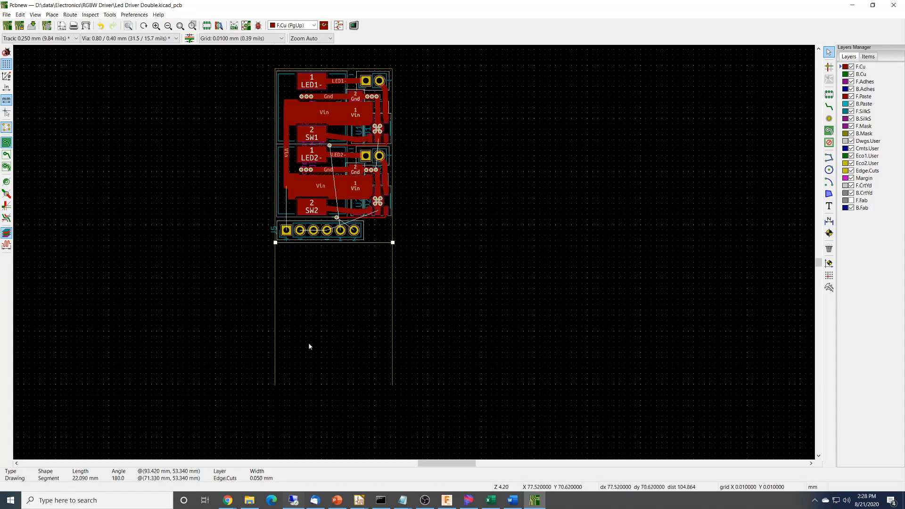
Shorten the board outline's left edge to about 32.66 mm so it ends at the moved bottom edge.
{"action": "left_click", "coordinate": [276, 380]}
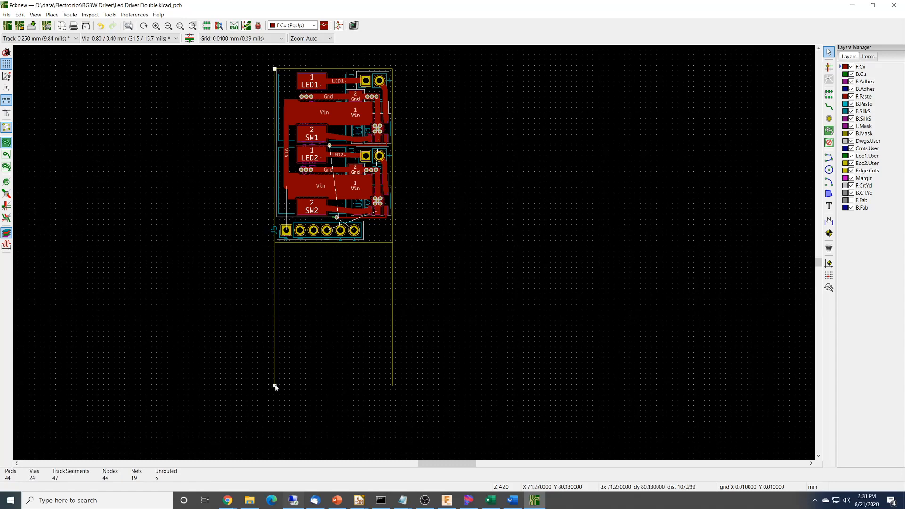
{"action": "left_click", "coordinate": [275, 386]}
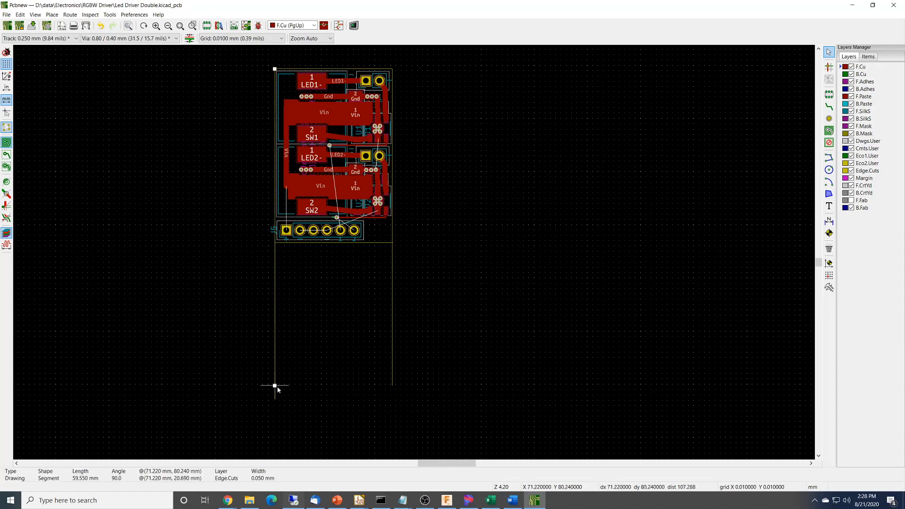
{"action": "left_click_drag", "start_coordinate": [276, 386], "coordinate": [280, 244]}
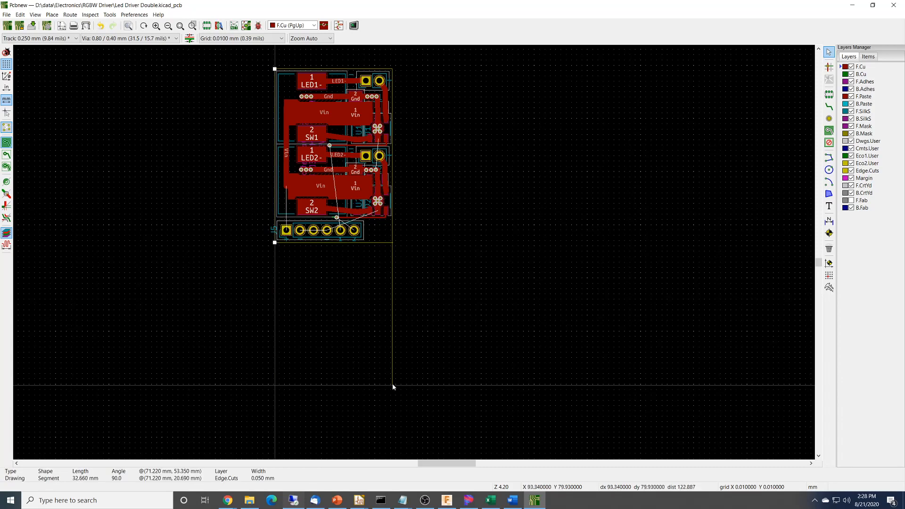
{"action": "key", "text": "Escape"}
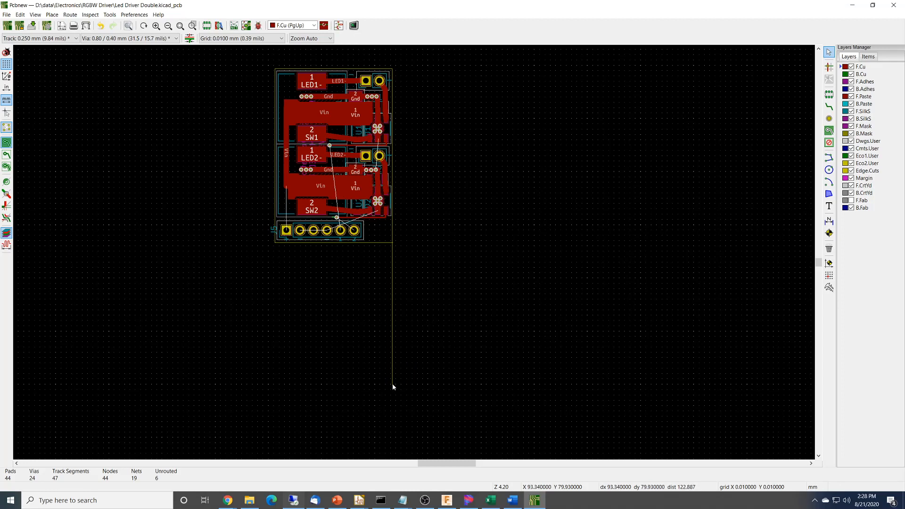
Shorten the board outline's right edge to about 32.39 mm so it ends near the moved bottom edge.
{"action": "scroll", "coordinate": [392, 385], "scroll_direction": "up", "scroll_amount": 4}
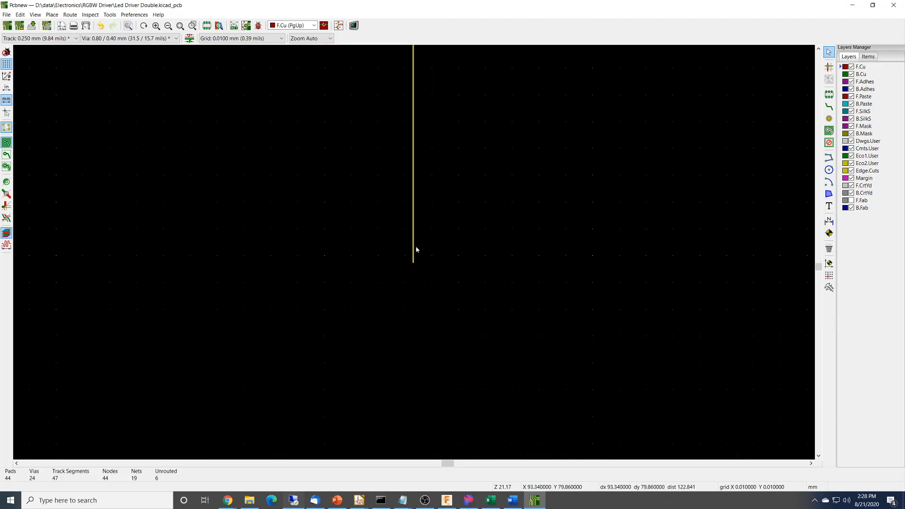
{"action": "left_click", "coordinate": [413, 229]}
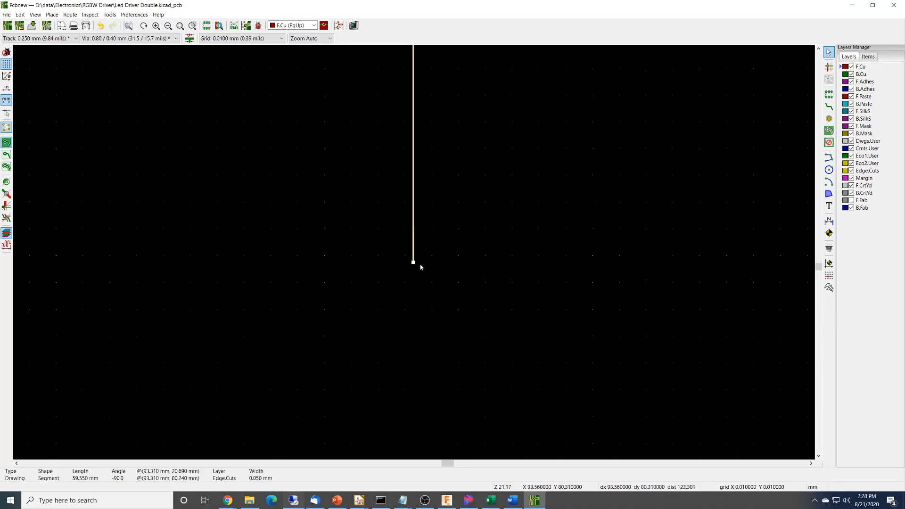
{"action": "scroll", "coordinate": [413, 263], "scroll_direction": "down", "scroll_amount": 6}
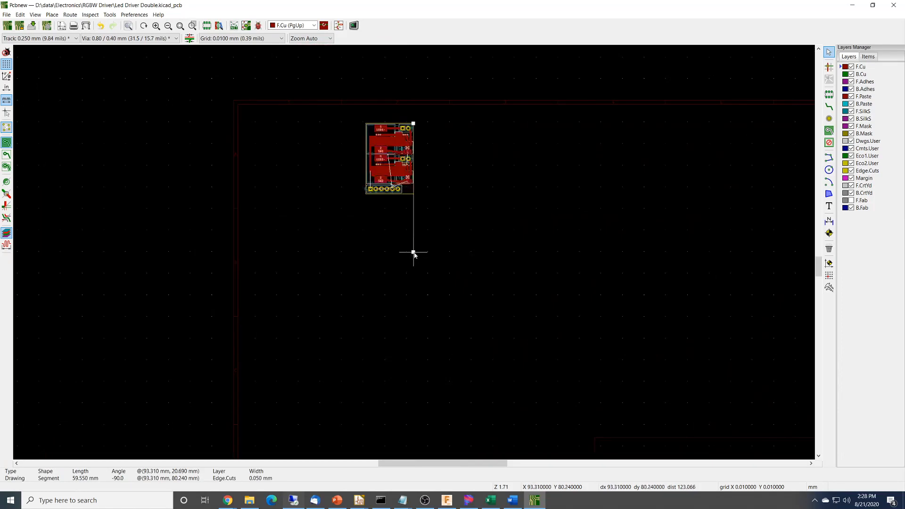
{"action": "left_click_drag", "start_coordinate": [414, 252], "coordinate": [413, 194]}
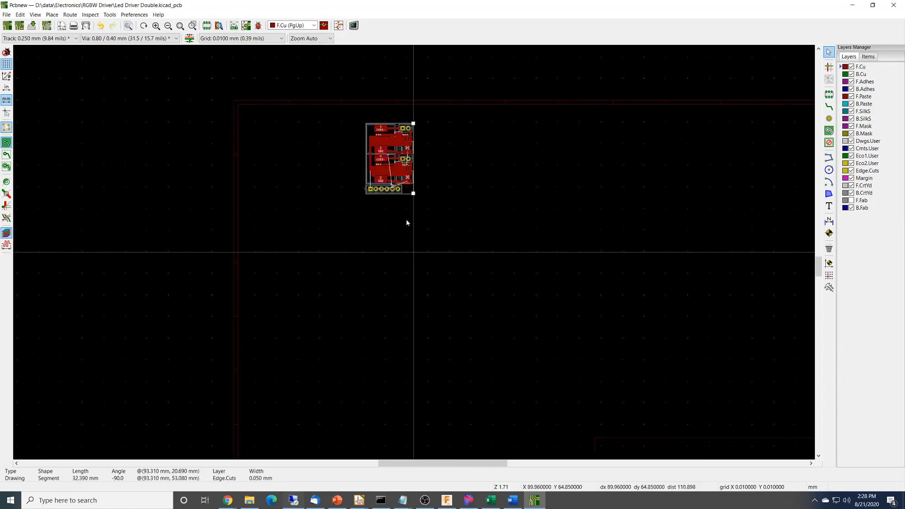
{"action": "scroll", "coordinate": [395, 201], "scroll_direction": "up", "scroll_amount": 2}
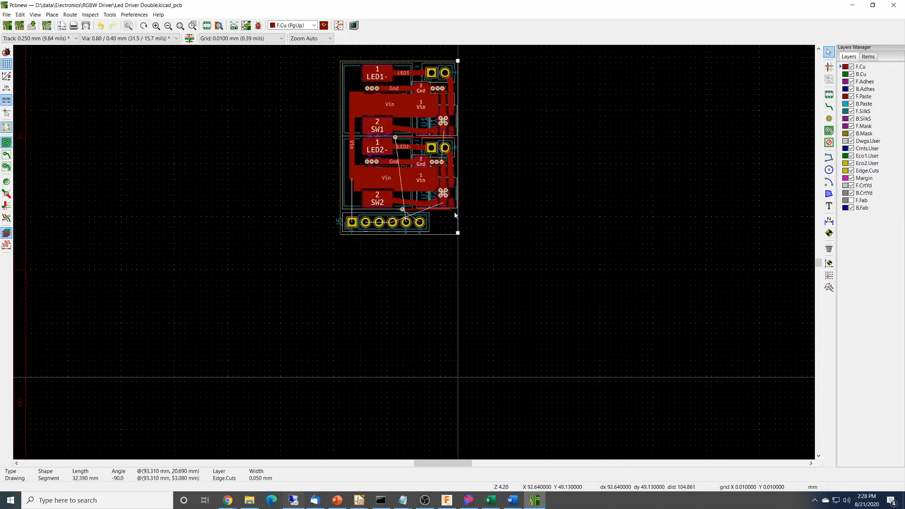
{"action": "scroll", "coordinate": [433, 231], "scroll_direction": "up", "scroll_amount": 1}
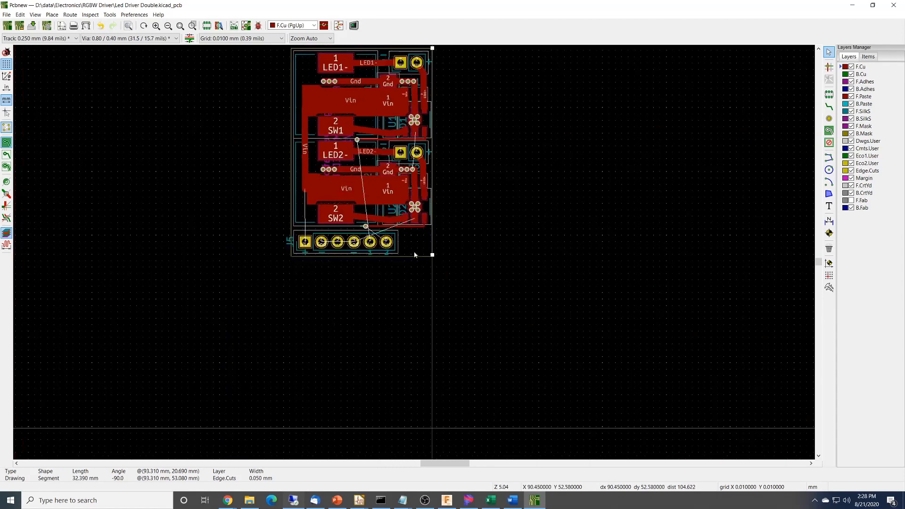
{"action": "left_click", "coordinate": [263, 221]}
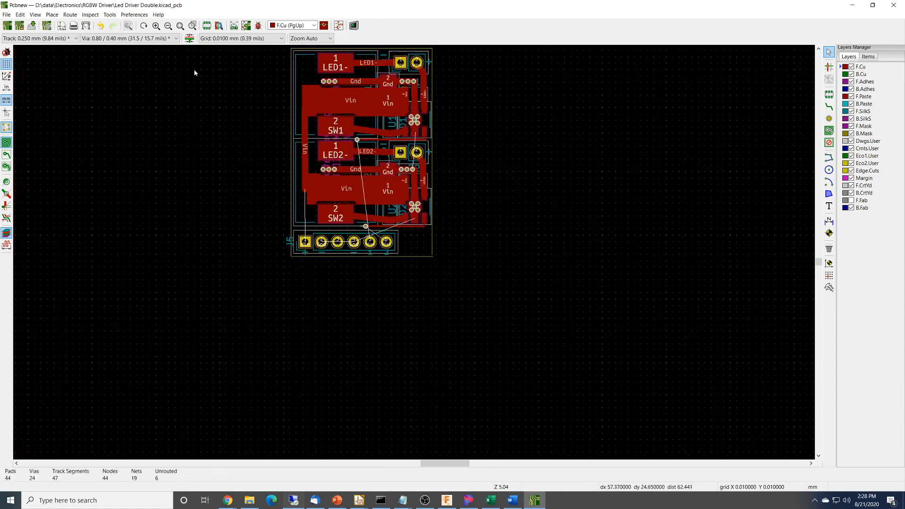
Run the design rules check without refilling the zones, review the reported problems and close the results.
{"action": "left_click", "coordinate": [90, 15]}
{"action": "left_click", "coordinate": [109, 52]}
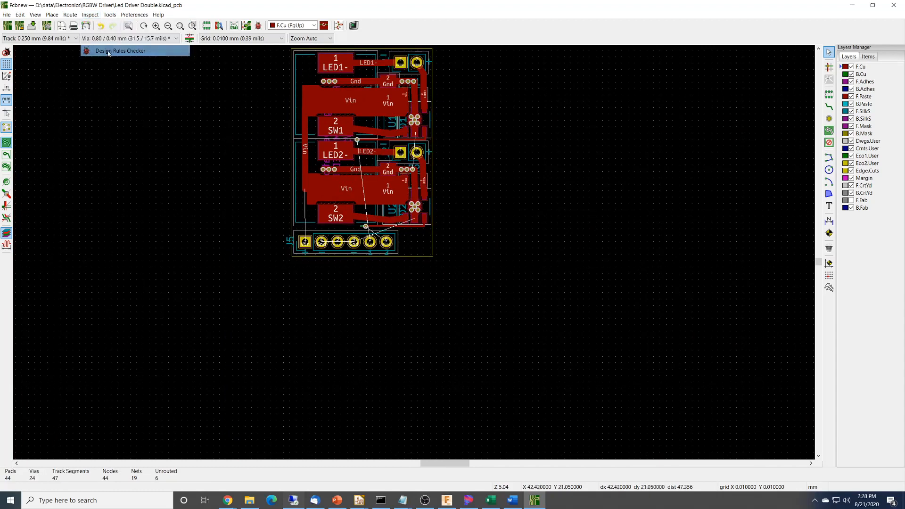
{"action": "left_click", "coordinate": [467, 344]}
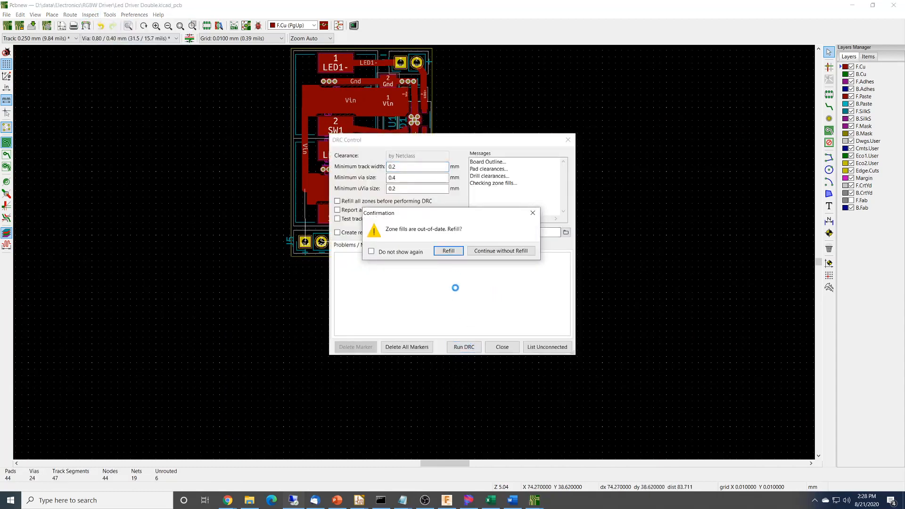
{"action": "left_click", "coordinate": [492, 254]}
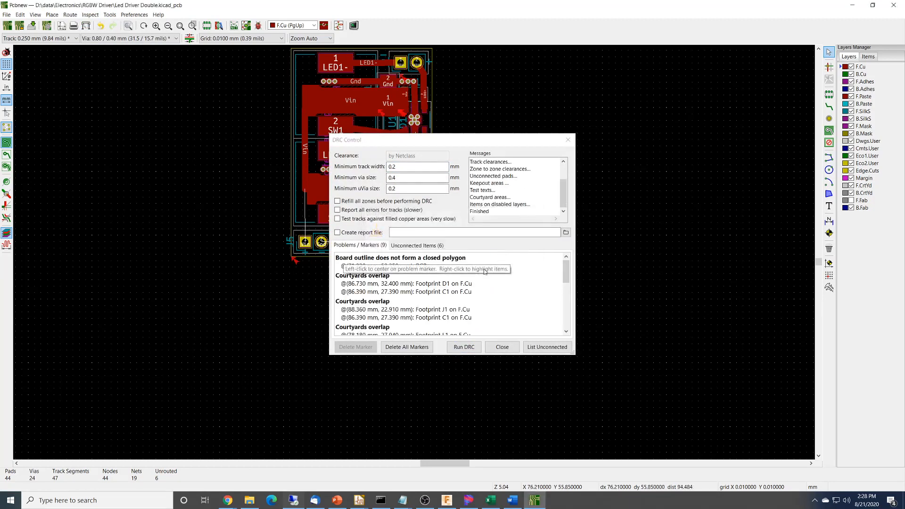
{"action": "left_click", "coordinate": [502, 347]}
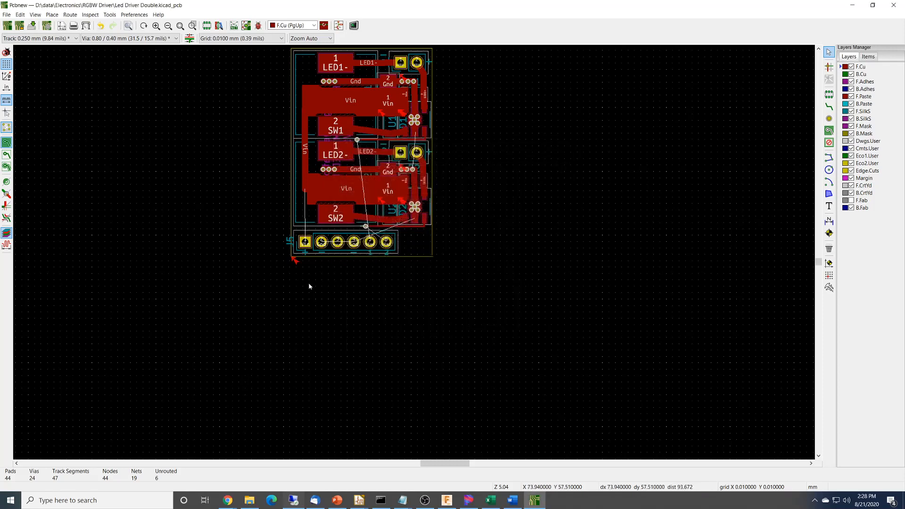
Close the outline's bottom-left corner by bringing the ends of the bottom and left edges together at X 71.22, Y 53.34 mm.
{"action": "scroll", "coordinate": [413, 254], "scroll_direction": "up", "scroll_amount": 5}
{"action": "scroll", "coordinate": [414, 253], "scroll_direction": "up", "scroll_amount": 3}
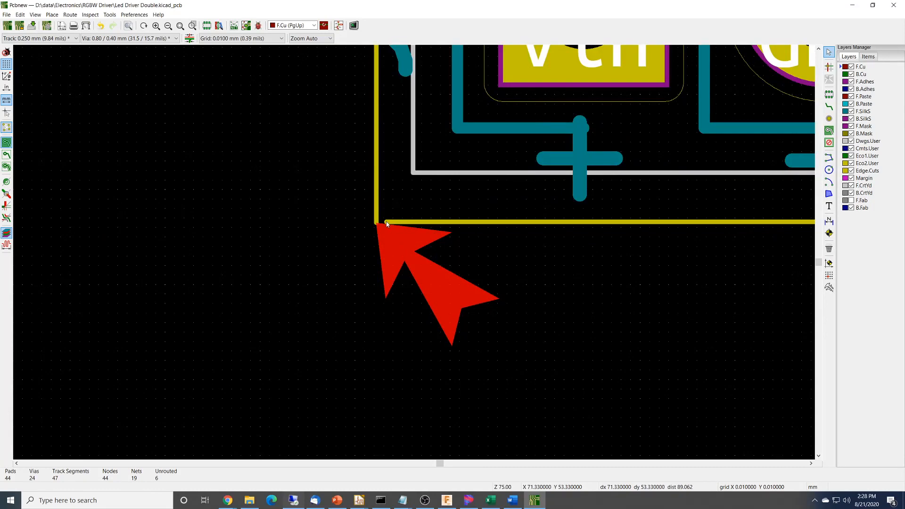
{"action": "left_click", "coordinate": [396, 223]}
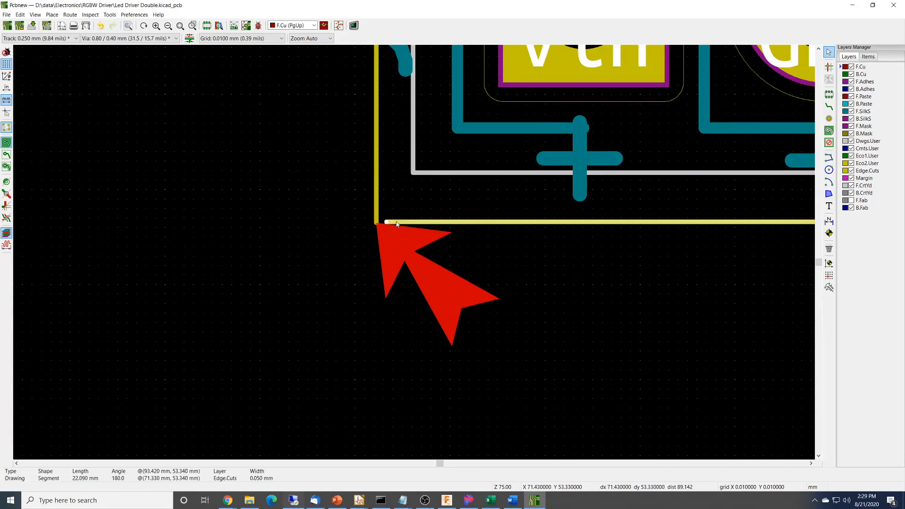
{"action": "scroll", "coordinate": [396, 223], "scroll_direction": "up", "scroll_amount": 3}
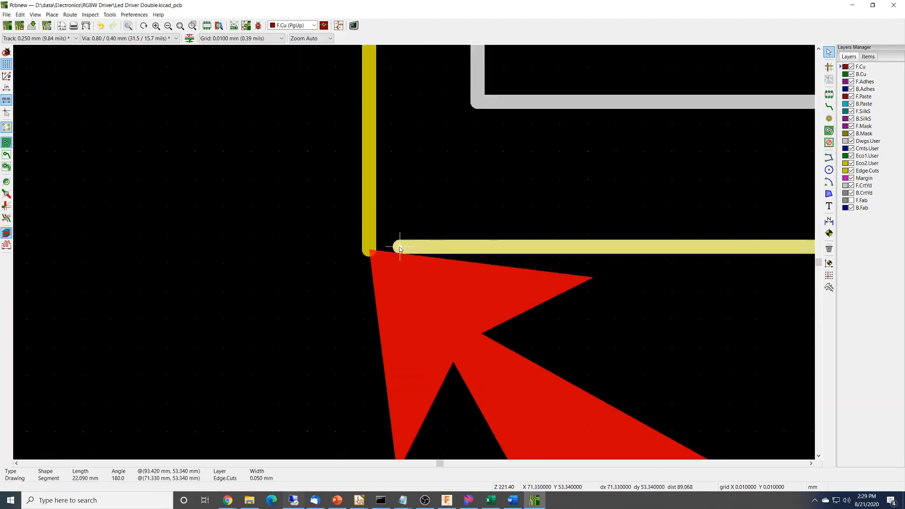
{"action": "left_click_drag", "start_coordinate": [400, 248], "coordinate": [370, 254]}
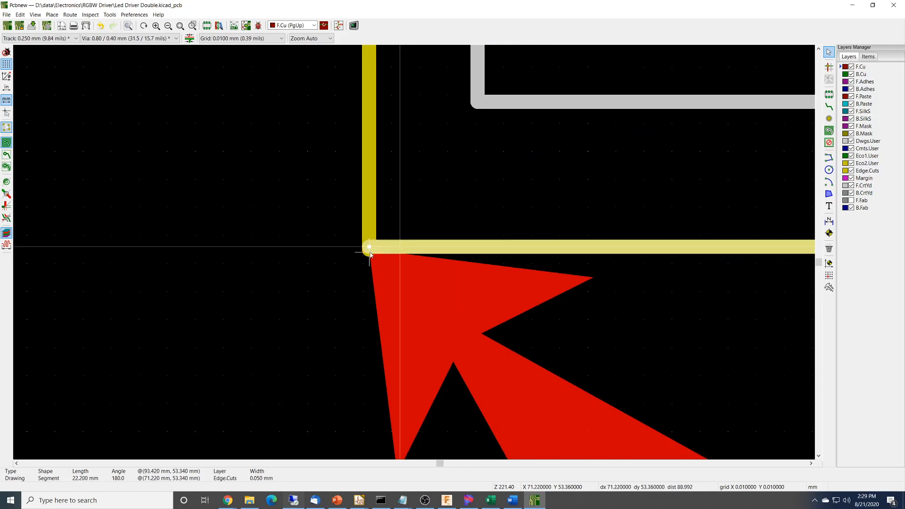
{"action": "left_click", "coordinate": [369, 208]}
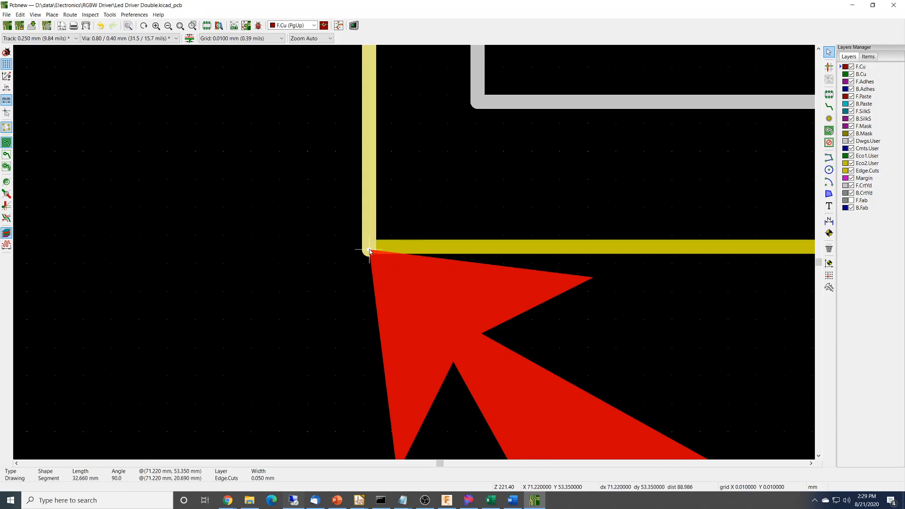
{"action": "left_click_drag", "start_coordinate": [370, 251], "coordinate": [370, 250]}
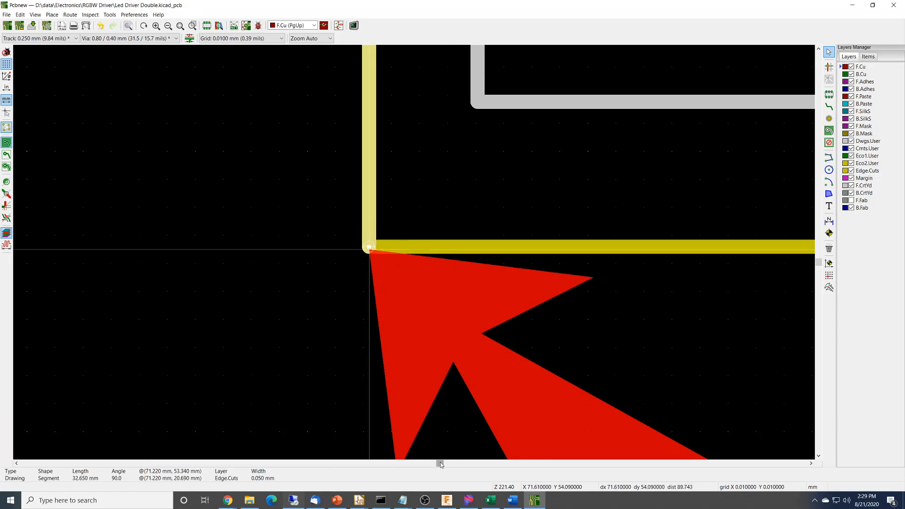
Close the outline's bottom-right corner by bringing the ends of the right and bottom edges together at X 93.31, Y 53.34 mm.
{"action": "left_click_drag", "start_coordinate": [440, 464], "coordinate": [449, 467]}
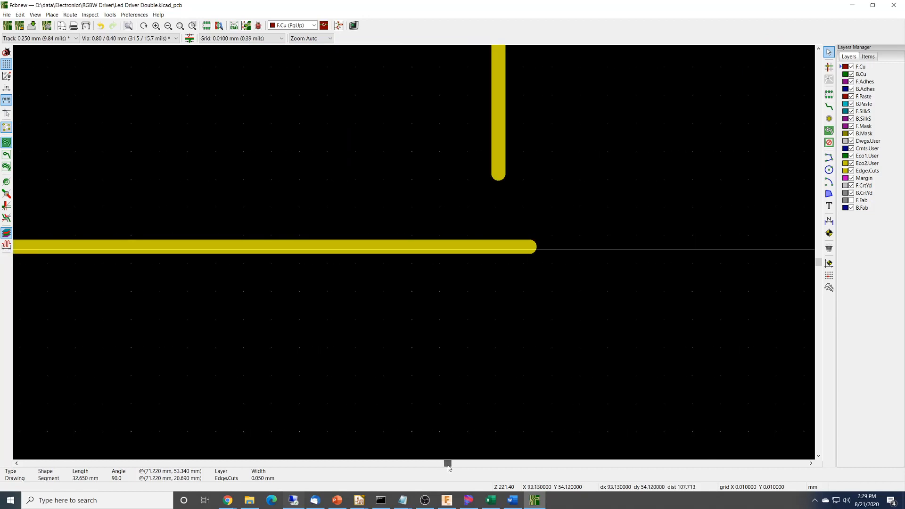
{"action": "left_click", "coordinate": [498, 159]}
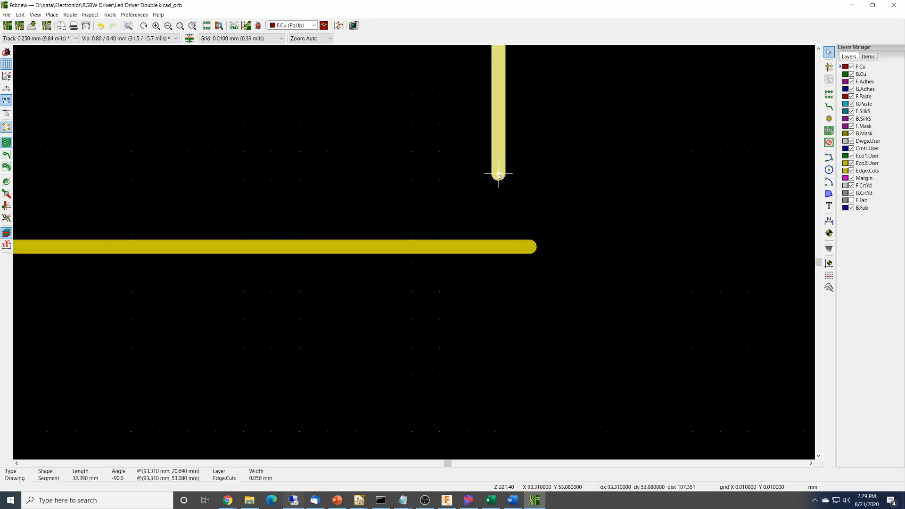
{"action": "left_click_drag", "start_coordinate": [499, 175], "coordinate": [495, 250]}
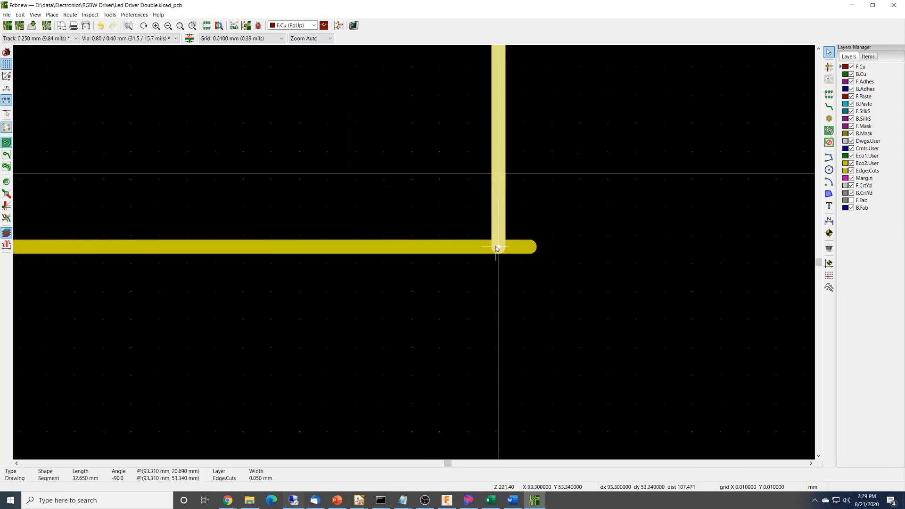
{"action": "left_click", "coordinate": [529, 247]}
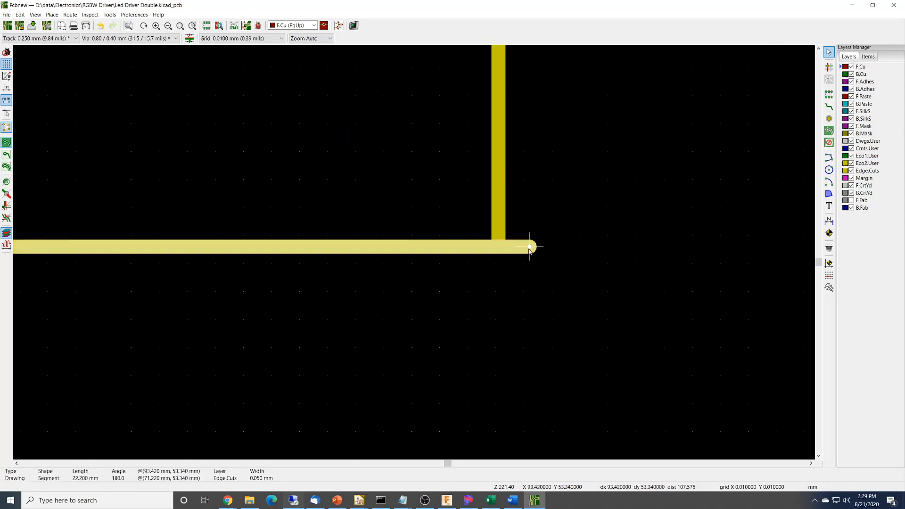
{"action": "left_click_drag", "start_coordinate": [530, 247], "coordinate": [499, 248]}
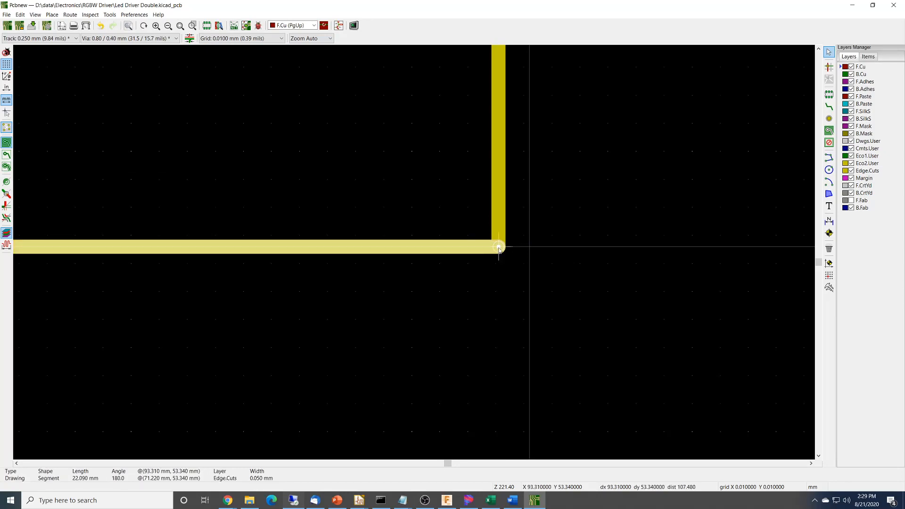
Run the design rules check with the zones refilled, review the reported problems and close the results.
{"action": "scroll", "coordinate": [519, 299], "scroll_direction": "down", "scroll_amount": 10}
{"action": "scroll", "coordinate": [420, 257], "scroll_direction": "up", "scroll_amount": 5}
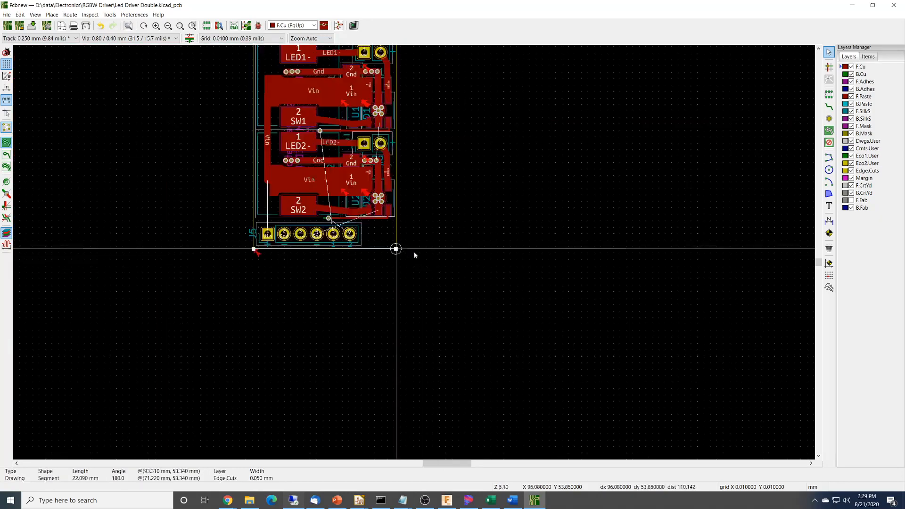
{"action": "middle_click_drag", "start_coordinate": [489, 288], "coordinate": [510, 325]}
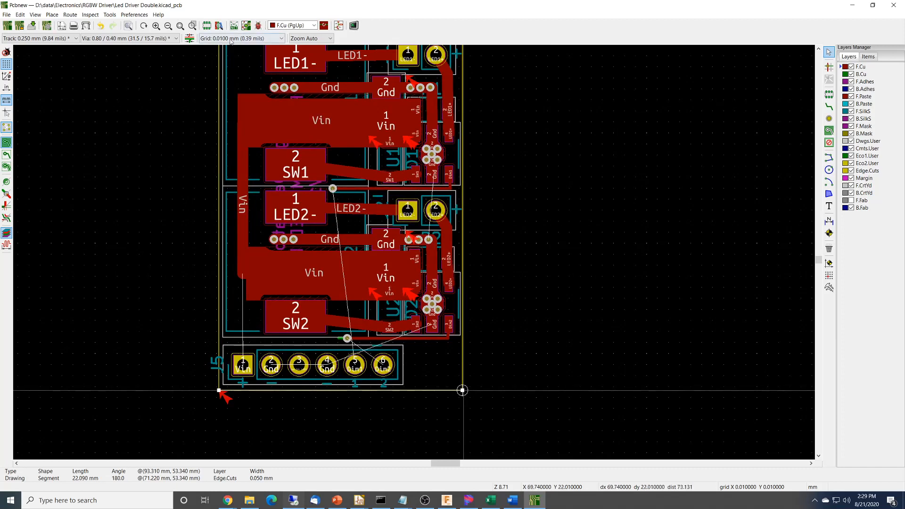
{"action": "left_click", "coordinate": [90, 14]}
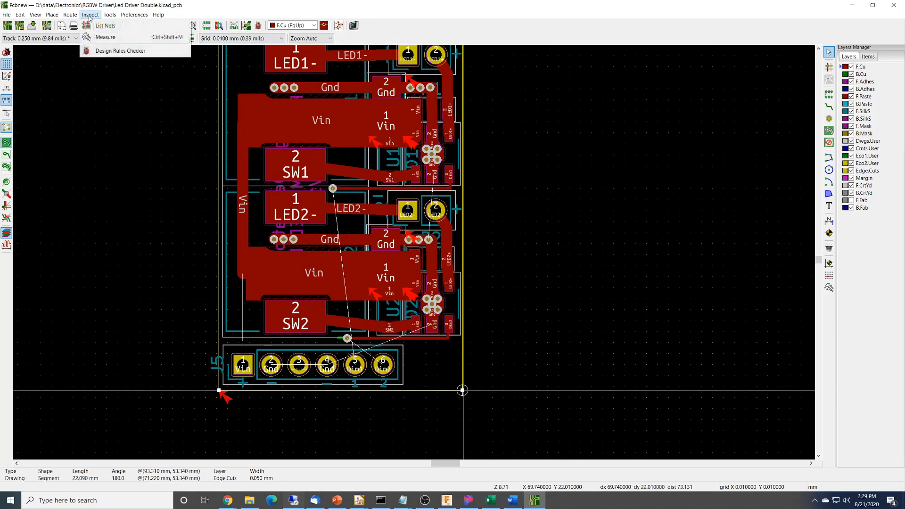
{"action": "left_click", "coordinate": [113, 51]}
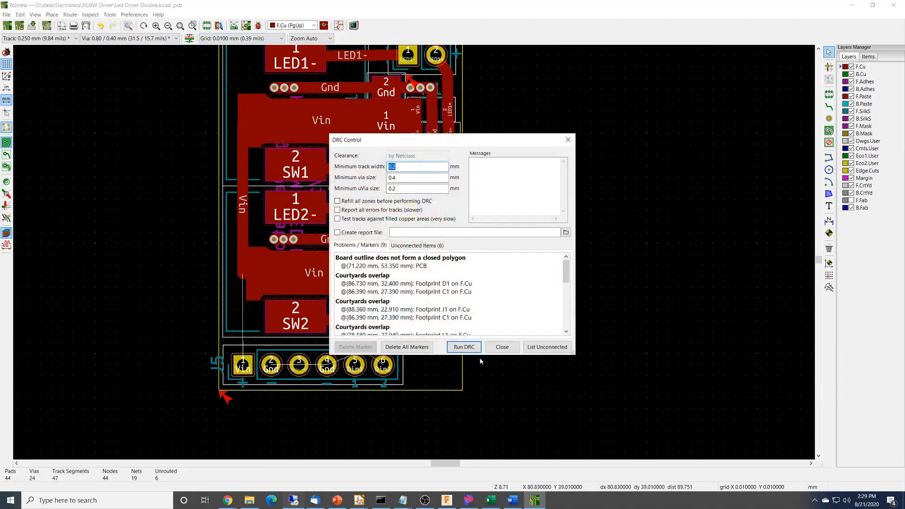
{"action": "left_click", "coordinate": [464, 347]}
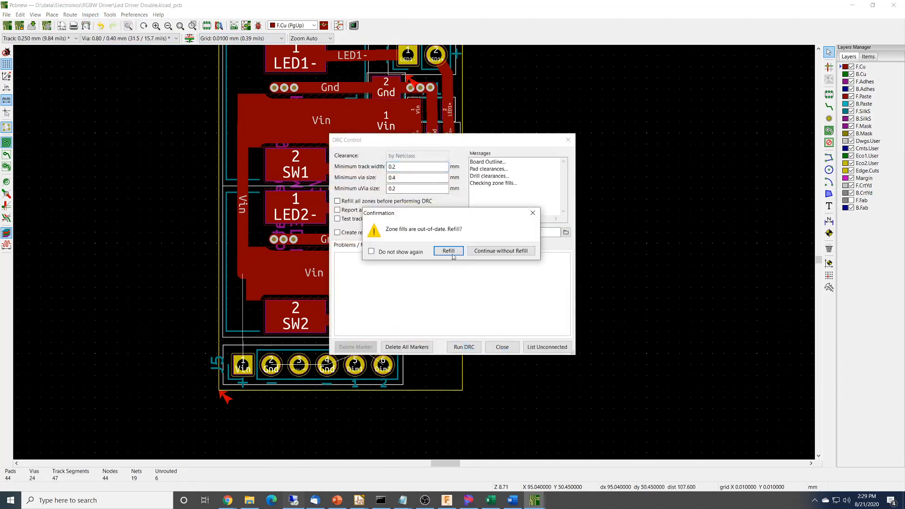
{"action": "left_click", "coordinate": [448, 250]}
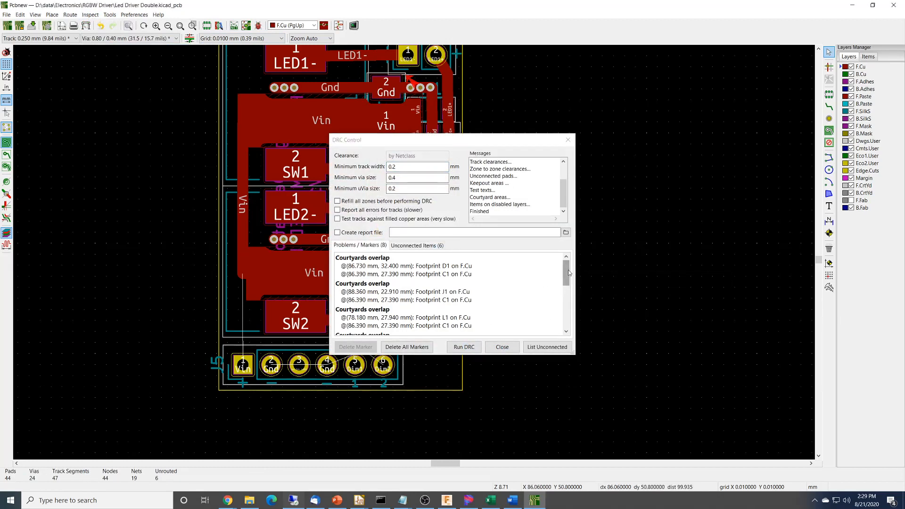
{"action": "left_click", "coordinate": [571, 304]}
{"action": "left_click_drag", "start_coordinate": [570, 302], "coordinate": [567, 257]}
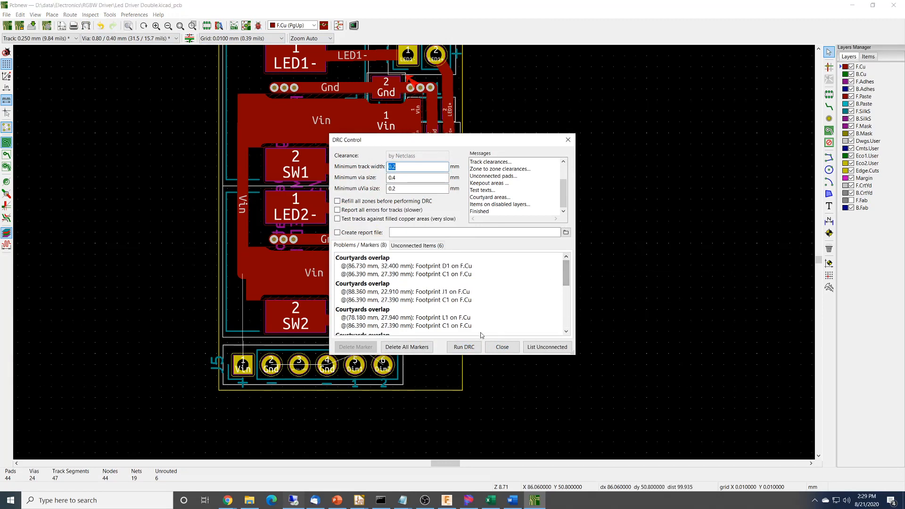
{"action": "left_click", "coordinate": [502, 348]}
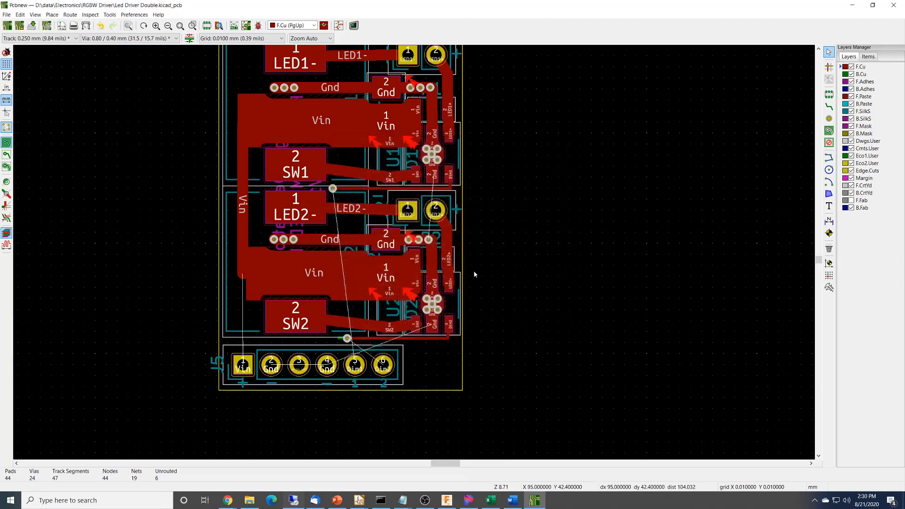
Delete the two Vin copper zones on F.Cu, one around C1 and one around C2.
{"action": "left_click", "coordinate": [335, 140]}
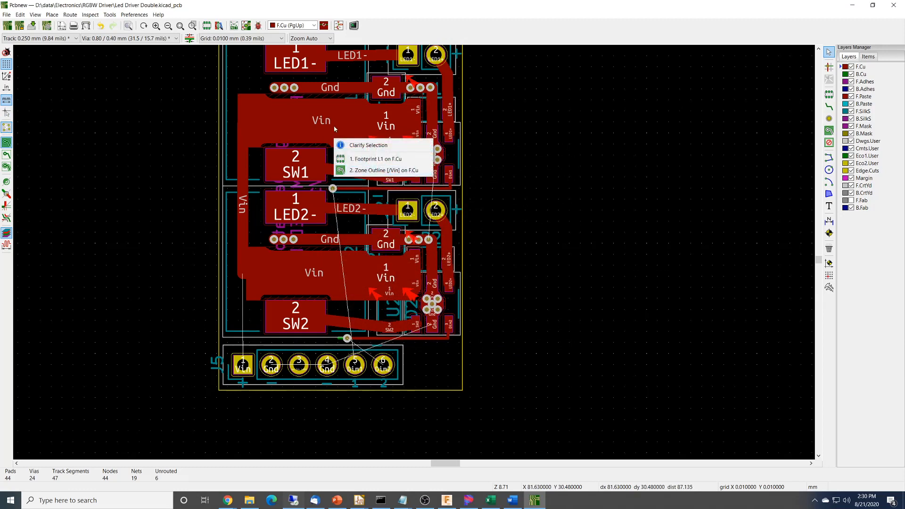
{"action": "left_click", "coordinate": [315, 133]}
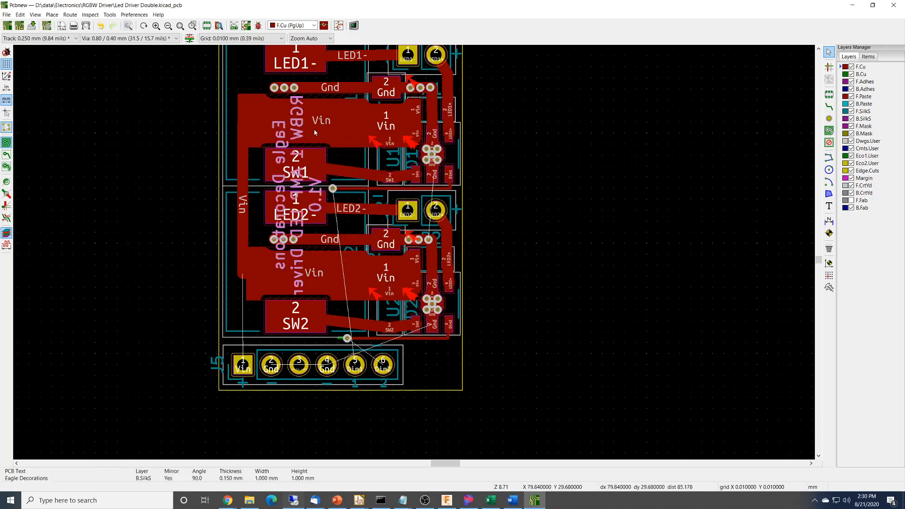
{"action": "left_click", "coordinate": [345, 144]}
{"action": "left_click", "coordinate": [365, 176]}
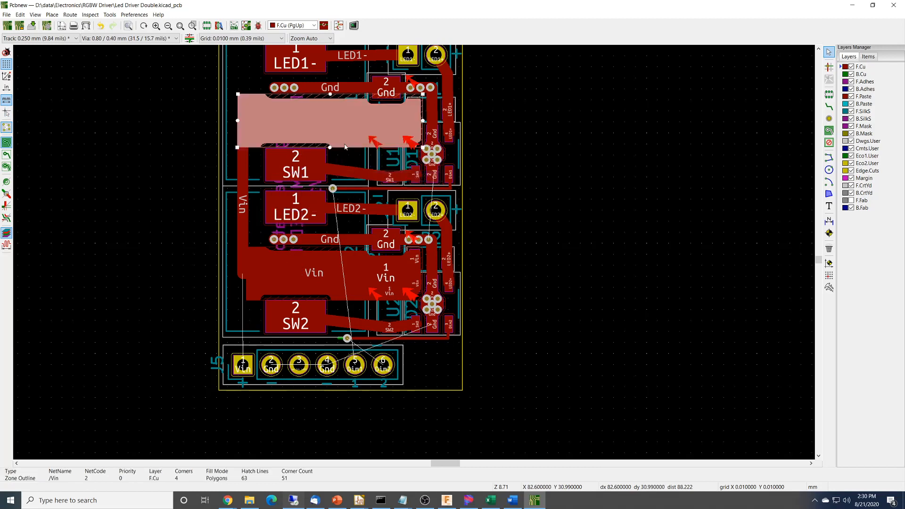
{"action": "key", "text": "Delete"}
{"action": "left_click", "coordinate": [357, 290]}
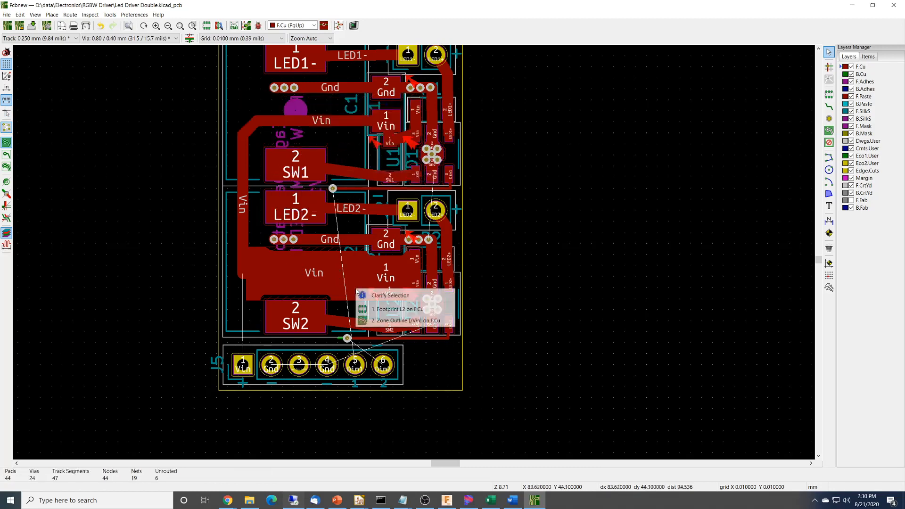
{"action": "left_click", "coordinate": [379, 321]}
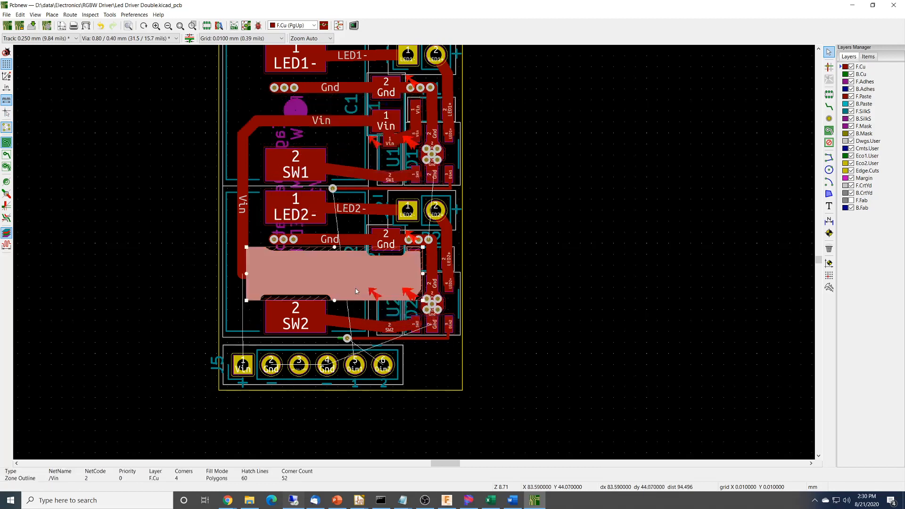
{"action": "key", "text": "Delete"}
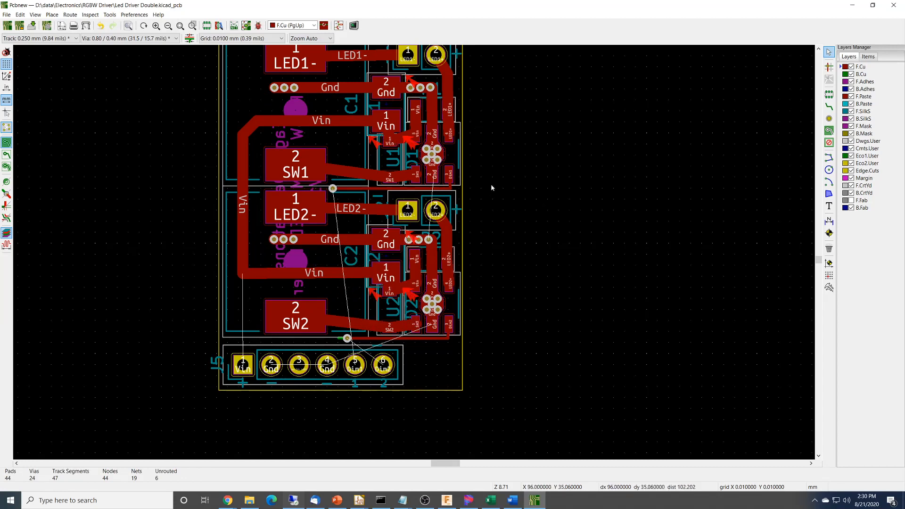
Move the LED1 header J1 slightly up toward the board's top edge, away from capacitor C1.
{"action": "middle_click_drag", "start_coordinate": [491, 183], "coordinate": [478, 264]}
{"action": "scroll", "coordinate": [486, 219], "scroll_direction": "up", "scroll_amount": 1}
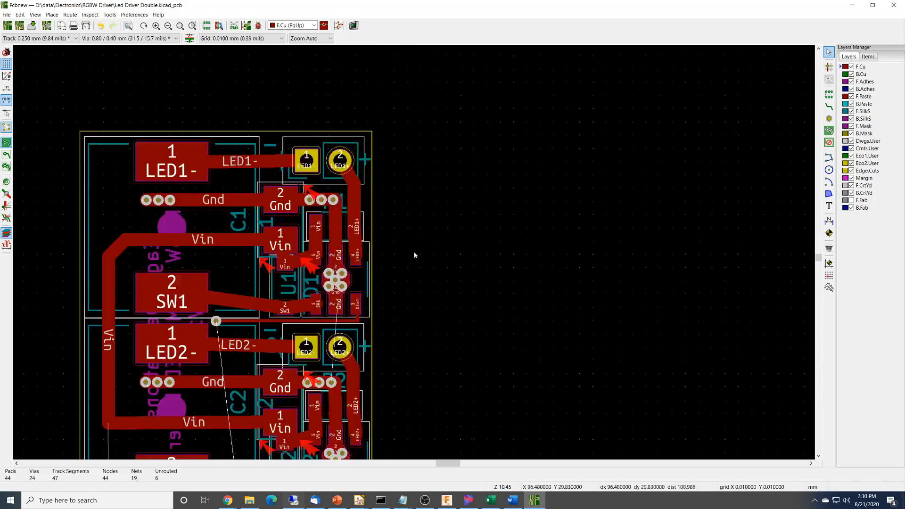
{"action": "scroll", "coordinate": [415, 255], "scroll_direction": "up", "scroll_amount": 3}
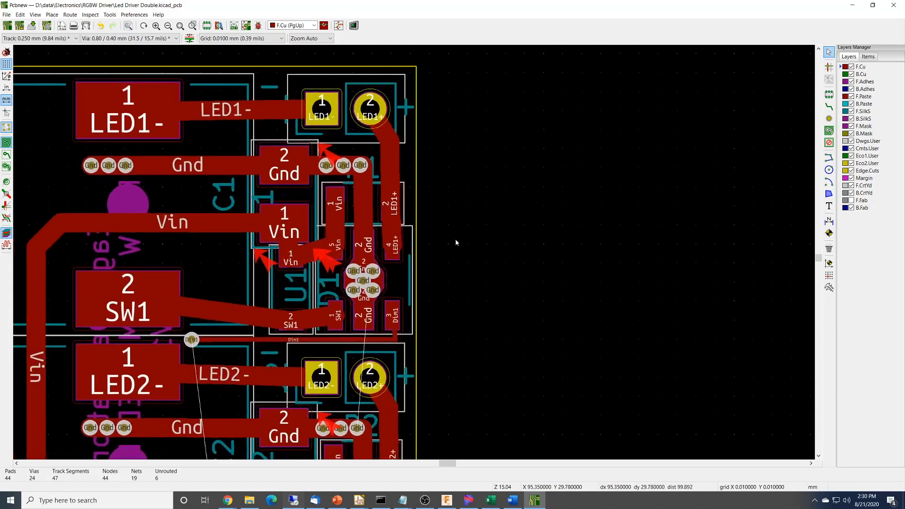
{"action": "middle_click_drag", "start_coordinate": [456, 242], "coordinate": [458, 250]}
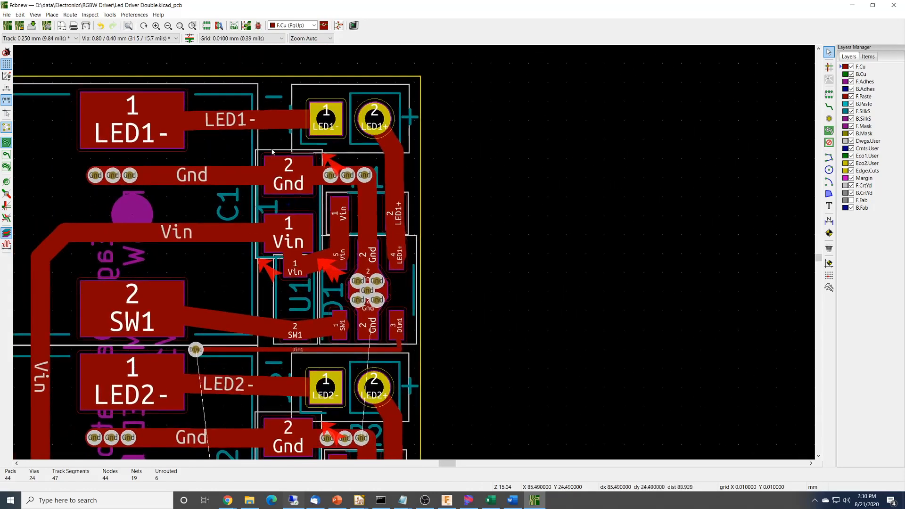
{"action": "left_click", "coordinate": [286, 206]}
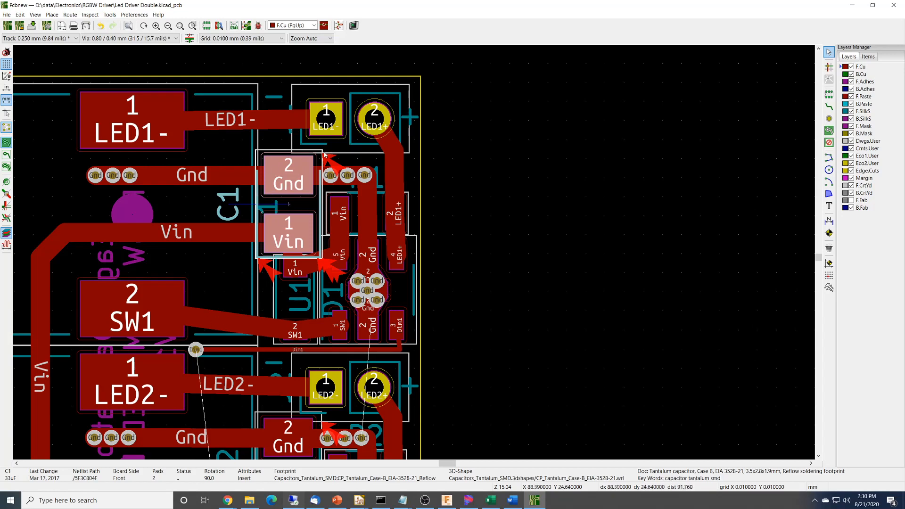
{"action": "key", "text": "Escape"}
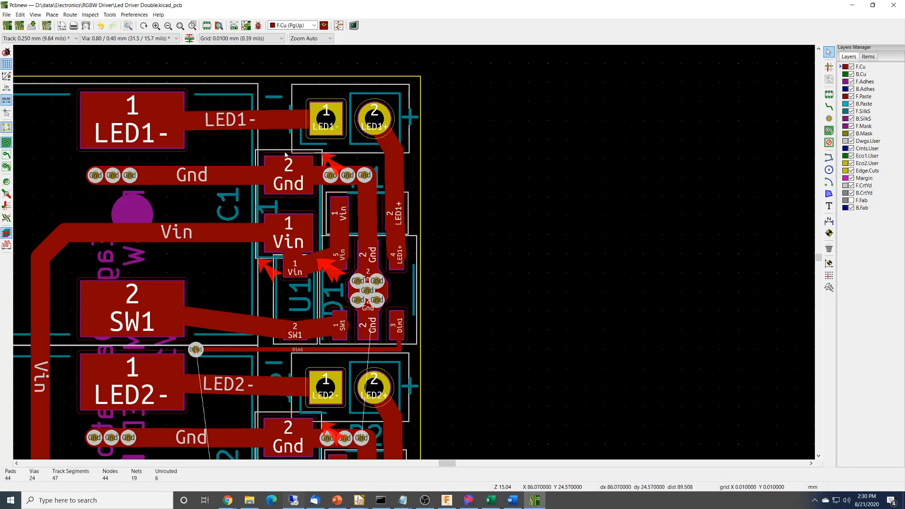
{"action": "left_click", "coordinate": [284, 154]}
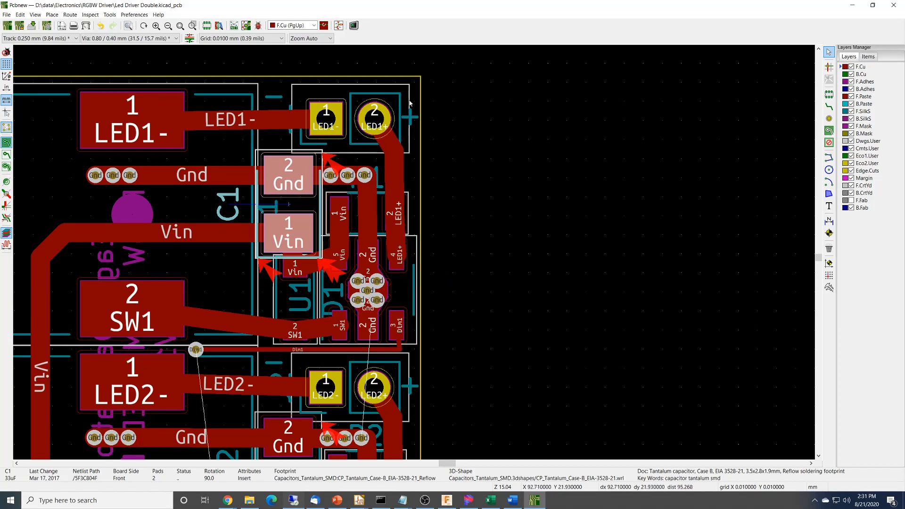
{"action": "middle_click_drag", "start_coordinate": [445, 168], "coordinate": [507, 176]}
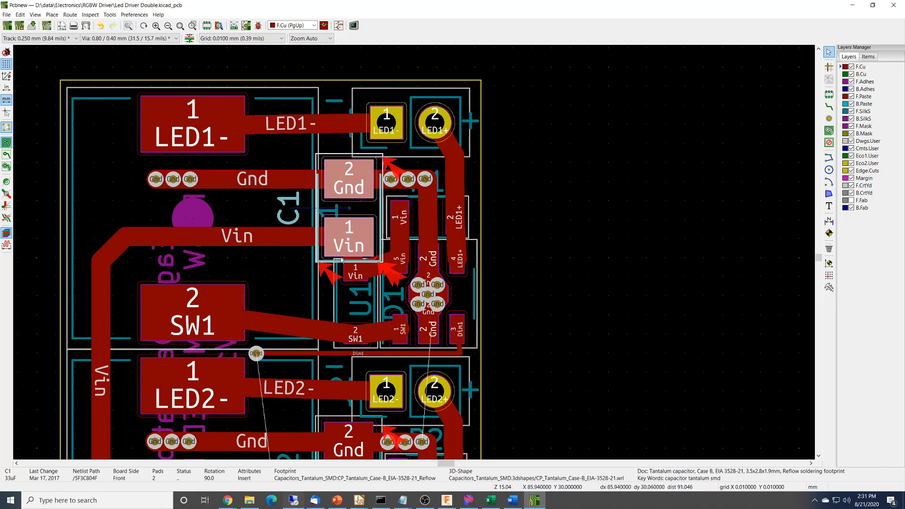
{"action": "left_click", "coordinate": [387, 93]}
{"action": "key", "text": "m"}
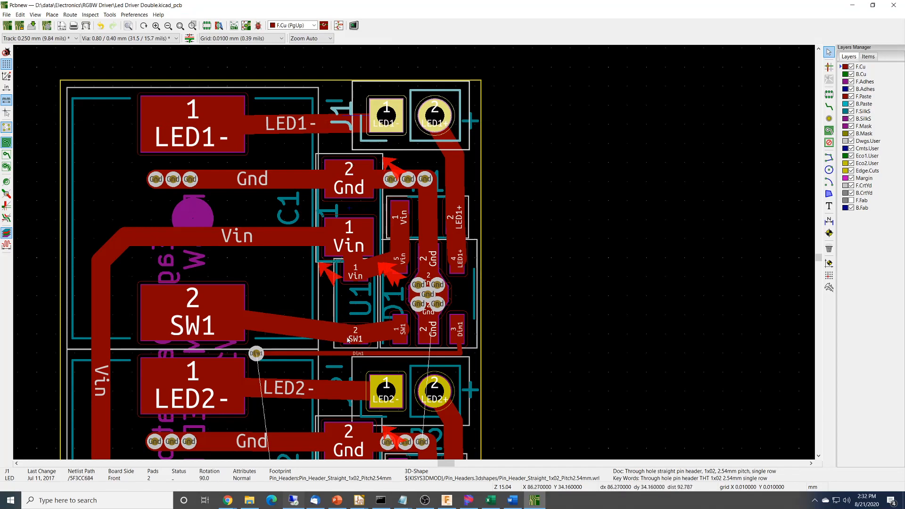
{"action": "left_click", "coordinate": [372, 157]}
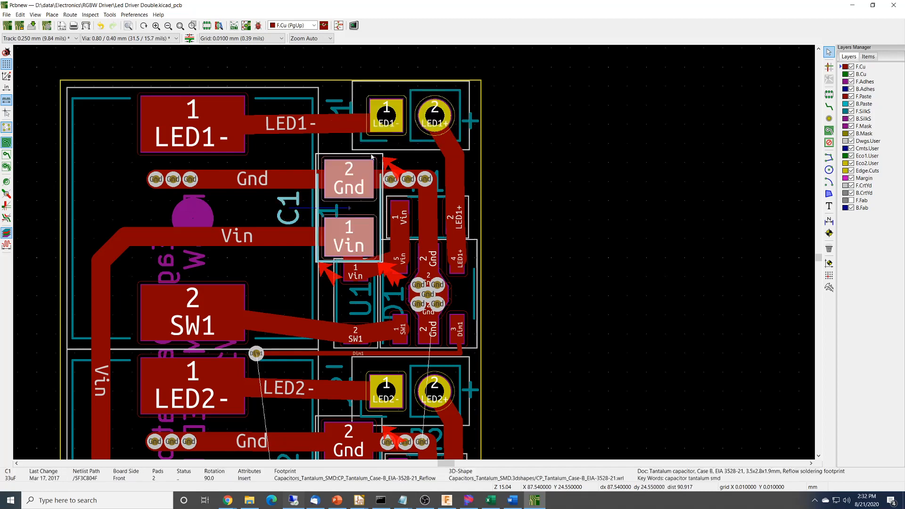
{"action": "key", "text": "m"}
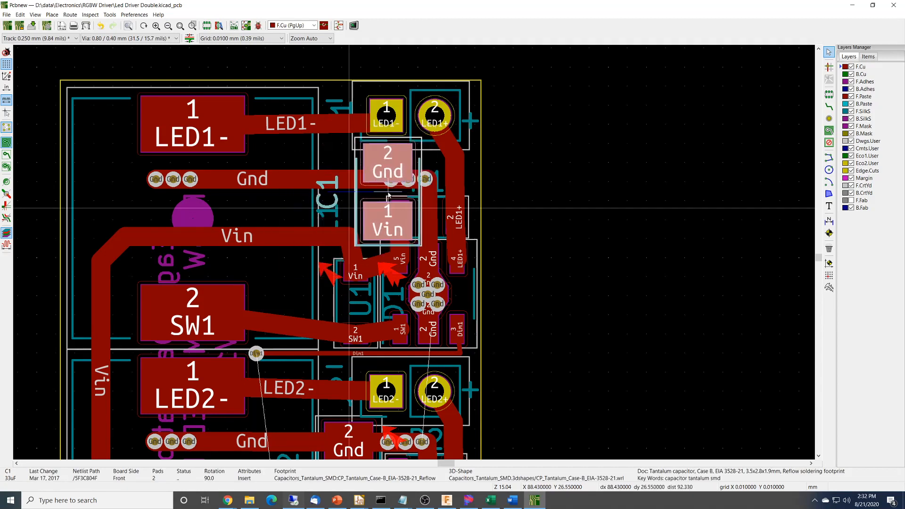
{"action": "left_click", "coordinate": [388, 194]}
Move capacitor C1 to about X 86.53, Y 27.19 mm so its courtyard meets those of J1 and L1 without overlapping.
{"action": "scroll", "coordinate": [405, 155], "scroll_direction": "up", "scroll_amount": 2}
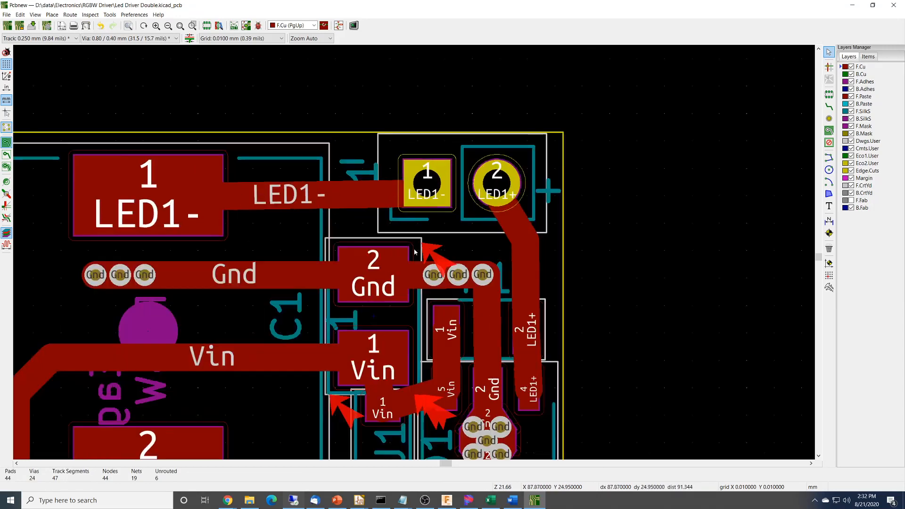
{"action": "scroll", "coordinate": [410, 254], "scroll_direction": "up", "scroll_amount": 5}
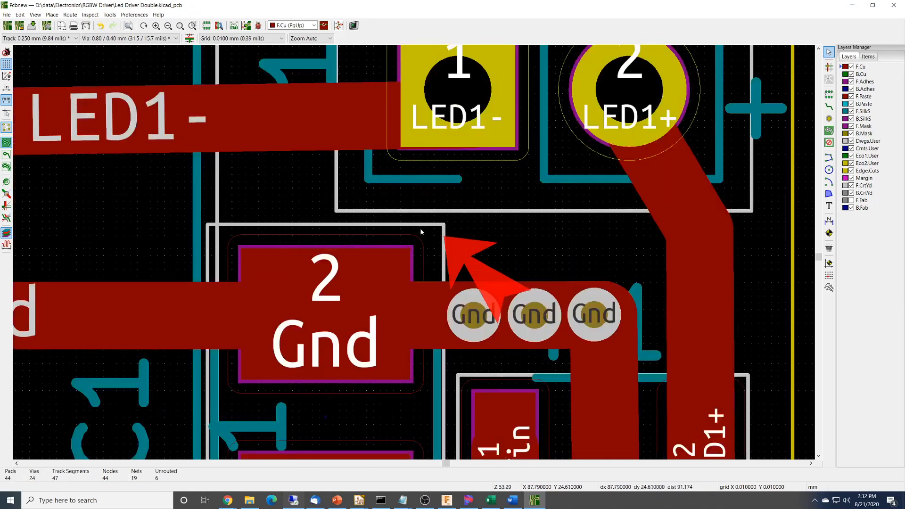
{"action": "left_click", "coordinate": [421, 232]}
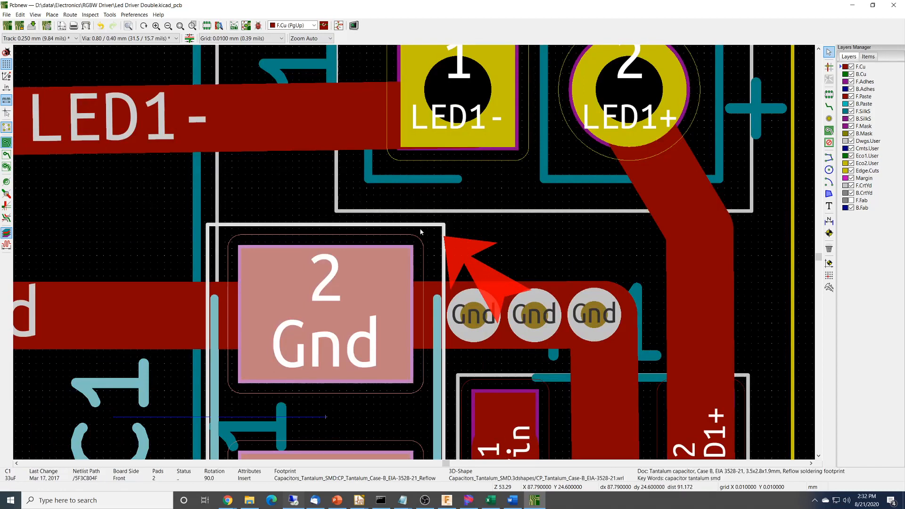
{"action": "key", "text": "m"}
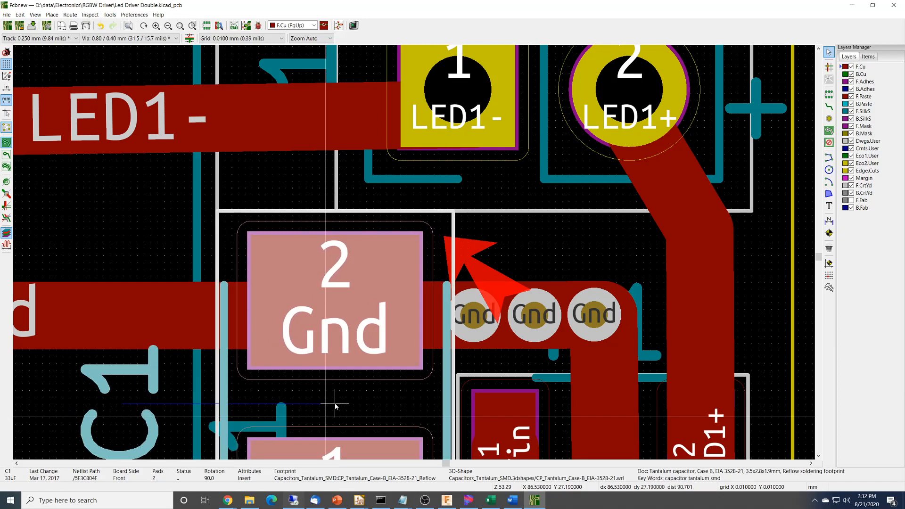
{"action": "left_click", "coordinate": [335, 405]}
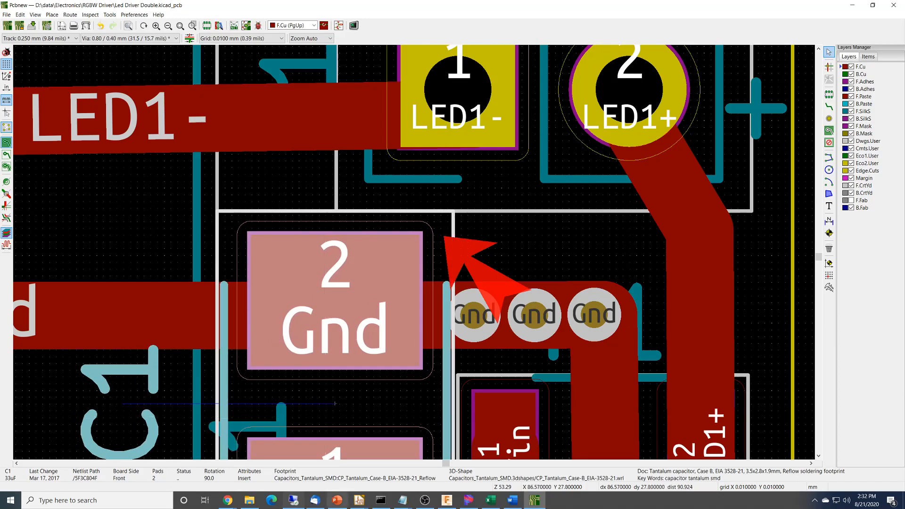
{"action": "scroll", "coordinate": [476, 415], "scroll_direction": "down", "scroll_amount": 1}
{"action": "scroll", "coordinate": [433, 250], "scroll_direction": "down", "scroll_amount": 1}
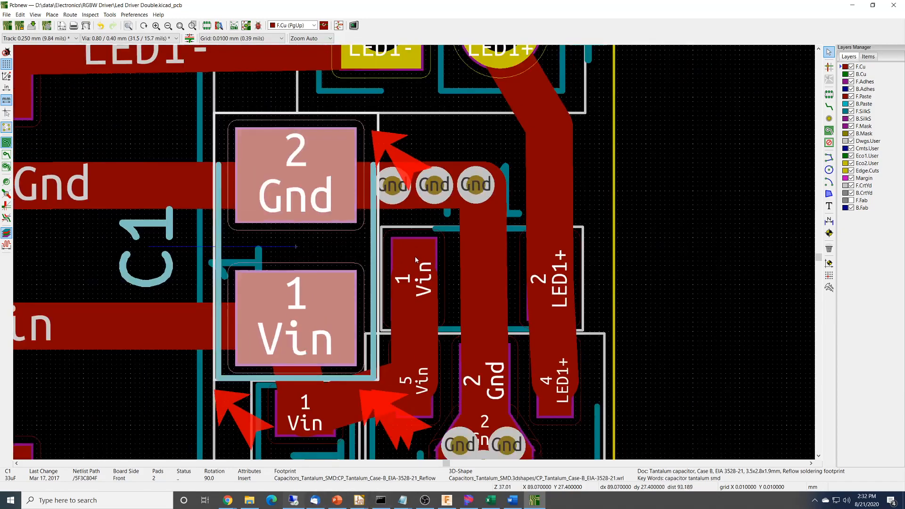
Rerun the design rules check on the adjusted layout without refilling the zones, and close the results.
{"action": "middle_click_drag", "start_coordinate": [443, 370], "coordinate": [471, 340]}
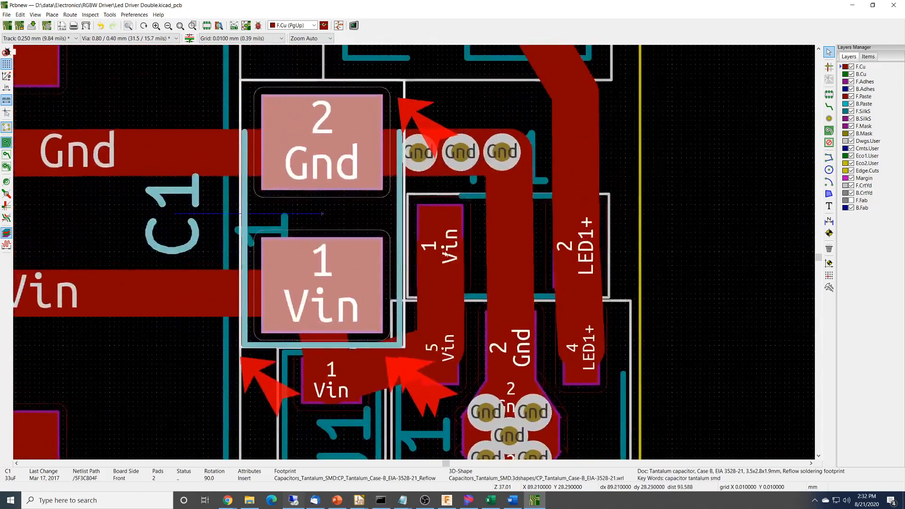
{"action": "left_click", "coordinate": [90, 16]}
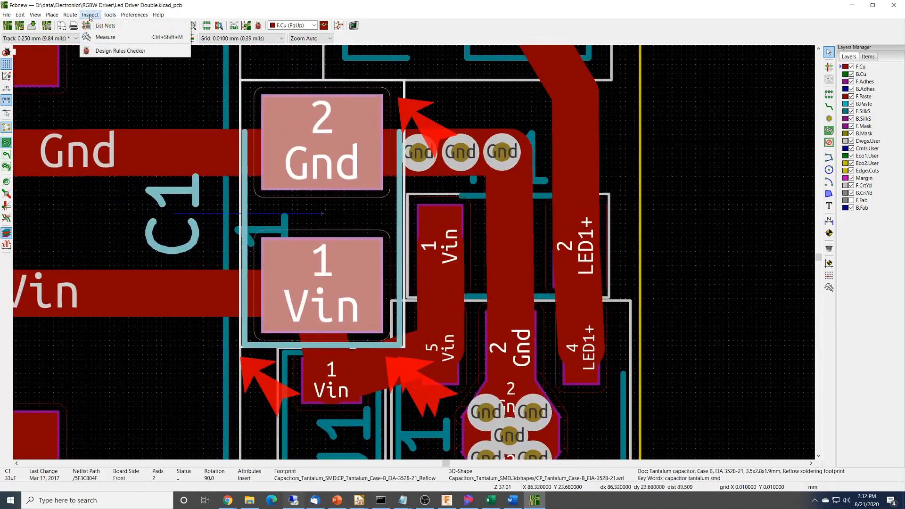
{"action": "left_click", "coordinate": [112, 49]}
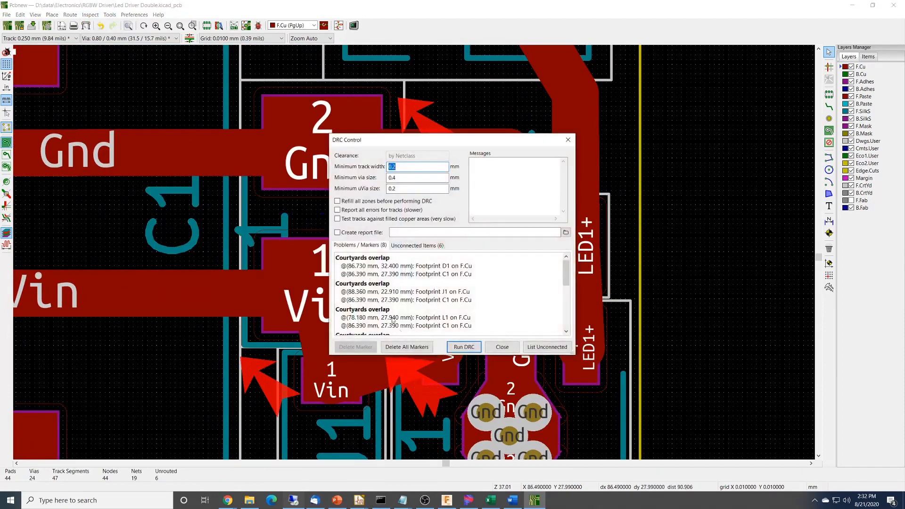
{"action": "left_click", "coordinate": [469, 349]}
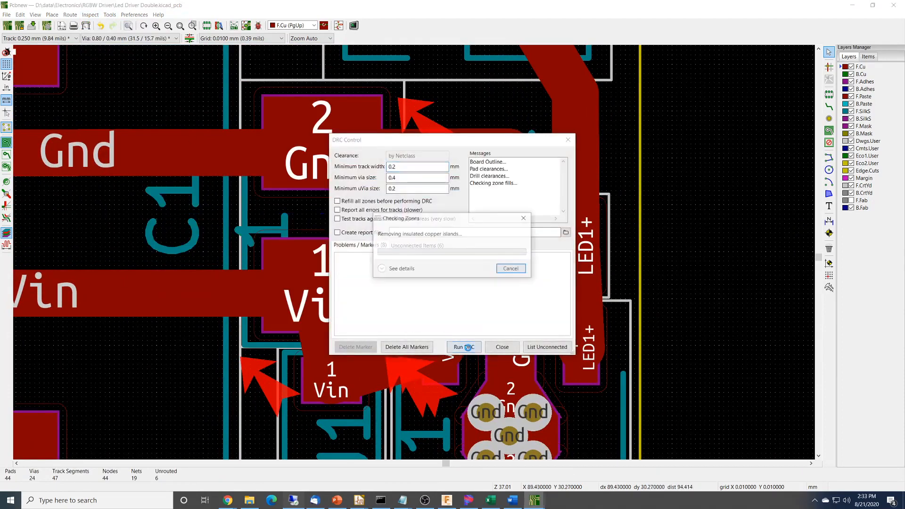
{"action": "left_click", "coordinate": [502, 347]}
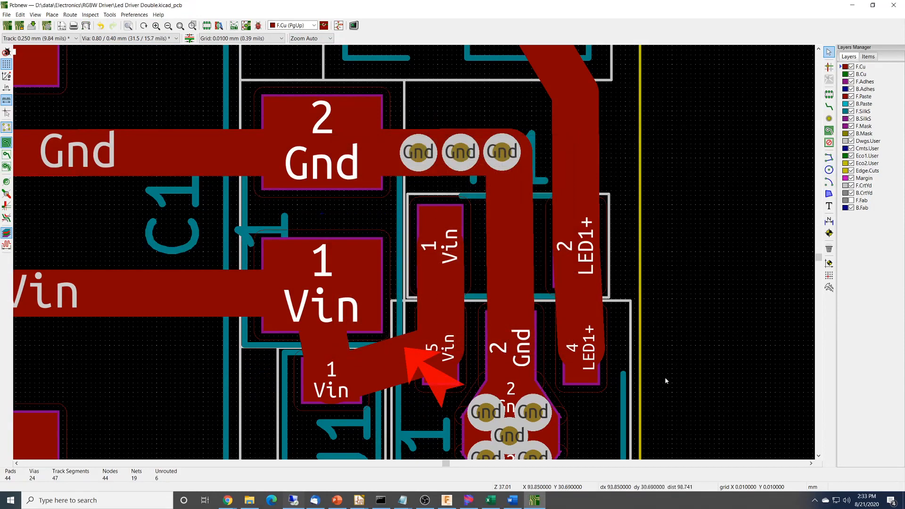
Examine the marked courtyard conflict at C1's lower corner, selecting driver U1 and capacitor C1 to identify their outlines.
{"action": "scroll", "coordinate": [665, 377], "scroll_direction": "down", "scroll_amount": 1}
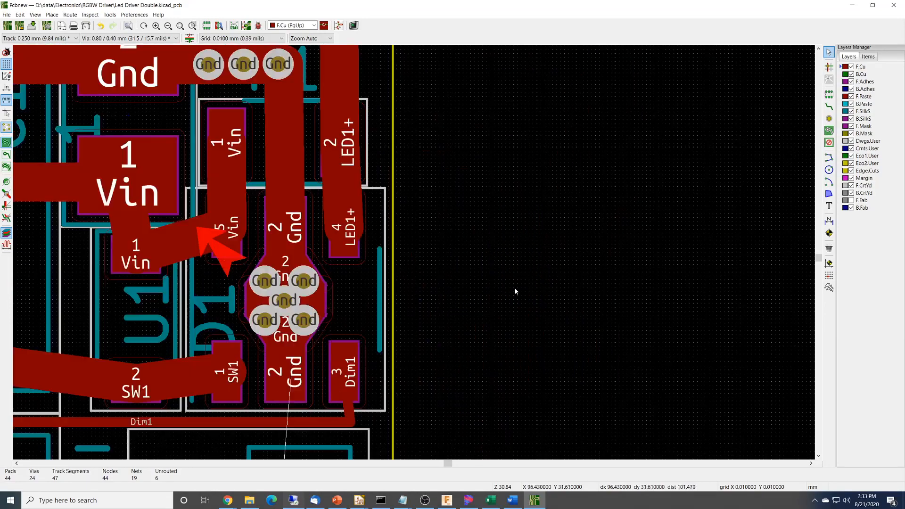
{"action": "middle_click_drag", "start_coordinate": [515, 292], "coordinate": [600, 270]}
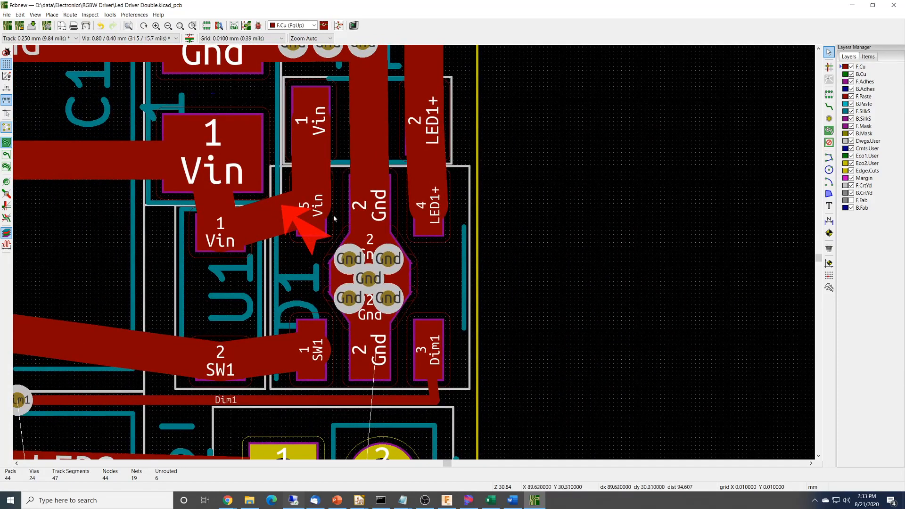
{"action": "left_click", "coordinate": [336, 174]}
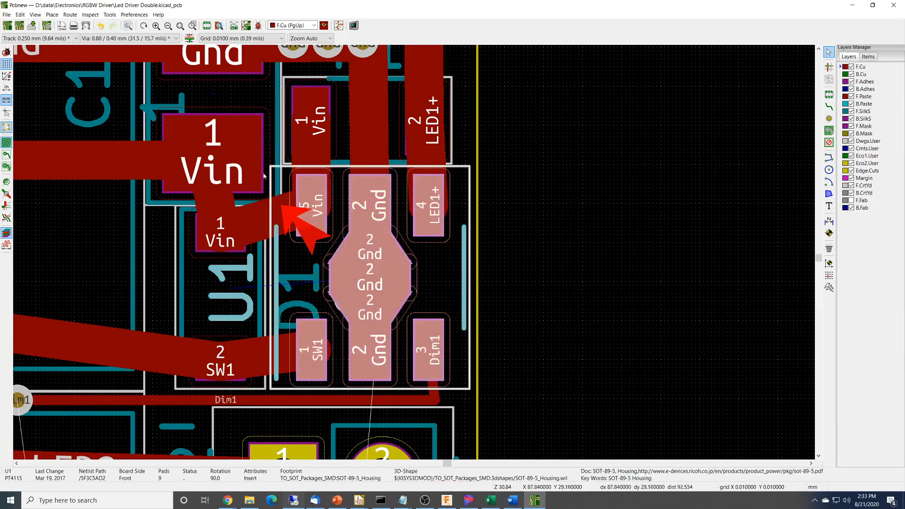
{"action": "left_click", "coordinate": [153, 202]}
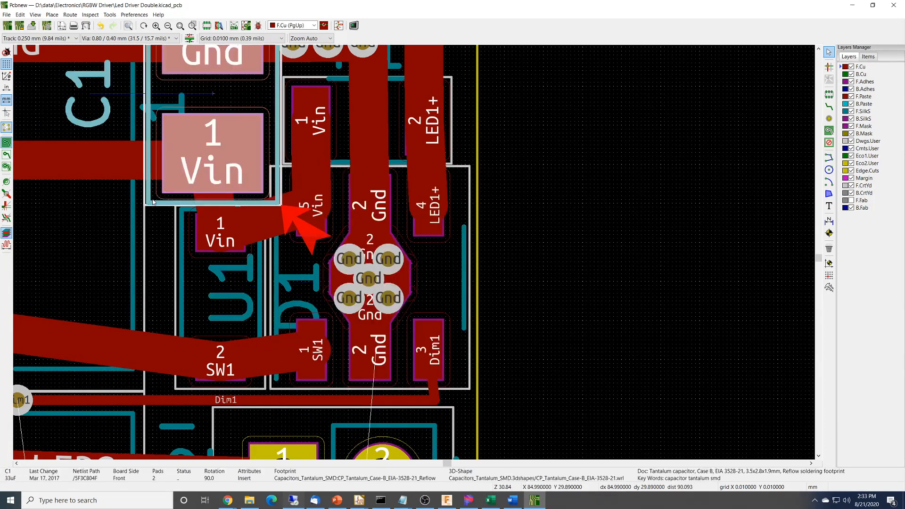
Move U1 slightly right, away from D1, so its courtyard reaches the right board edge.
{"action": "left_click", "coordinate": [461, 170]}
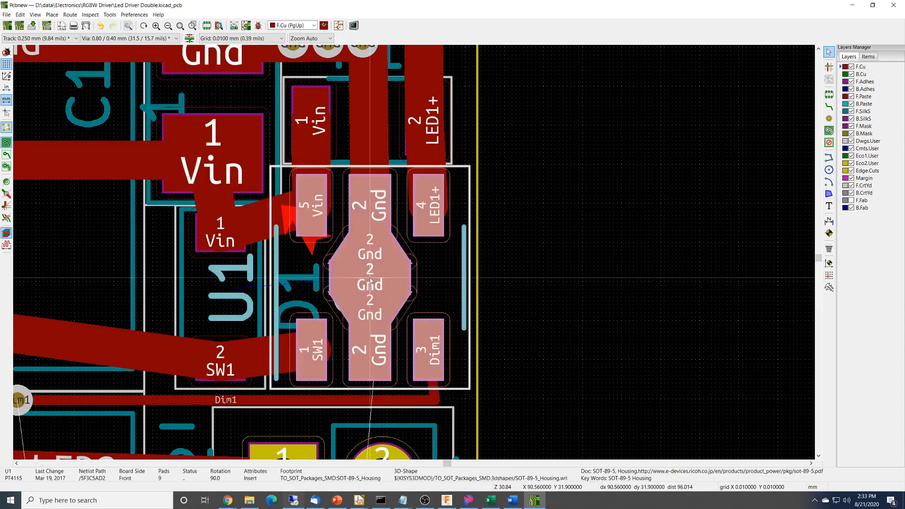
{"action": "mouse_move", "coordinate": [371, 280]}
{"action": "left_mouse_down"}
{"action": "mouse_move", "coordinate": [382, 281]}
{"action": "mouse_move", "coordinate": [422, 238]}
{"action": "mouse_move", "coordinate": [422, 261]}
{"action": "mouse_move", "coordinate": [381, 281]}
{"action": "left_mouse_up"}
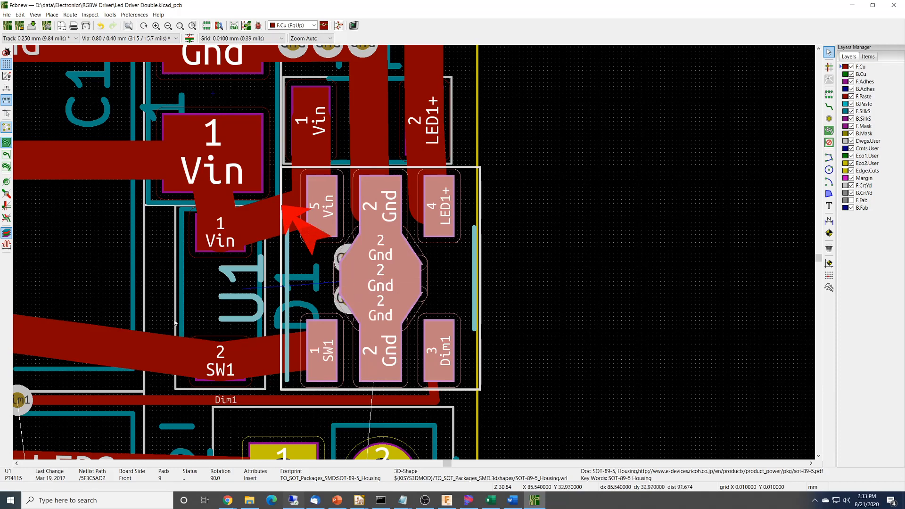
{"action": "left_click", "coordinate": [177, 211]}
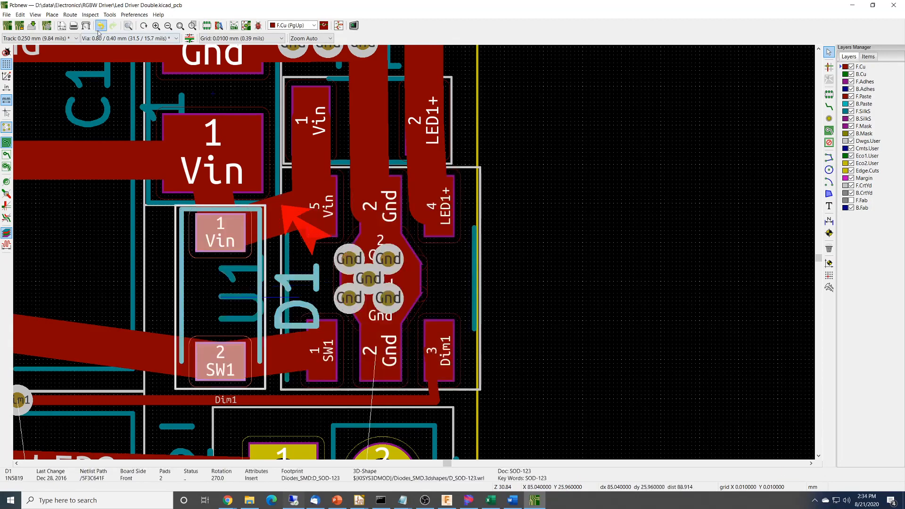
Run the design rule check with U1 in its shifted position and close the report.
{"action": "left_click", "coordinate": [90, 14]}
{"action": "left_click", "coordinate": [92, 51]}
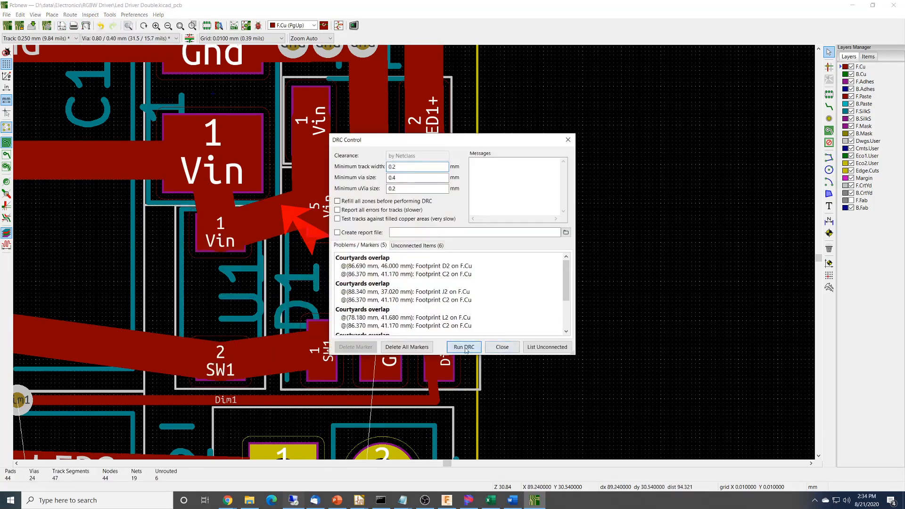
{"action": "left_click", "coordinate": [464, 348]}
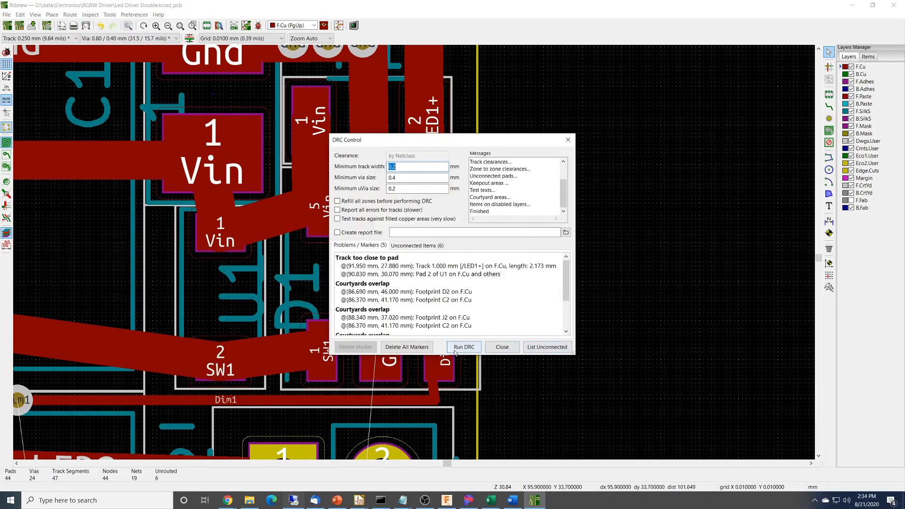
{"action": "left_click", "coordinate": [502, 347]}
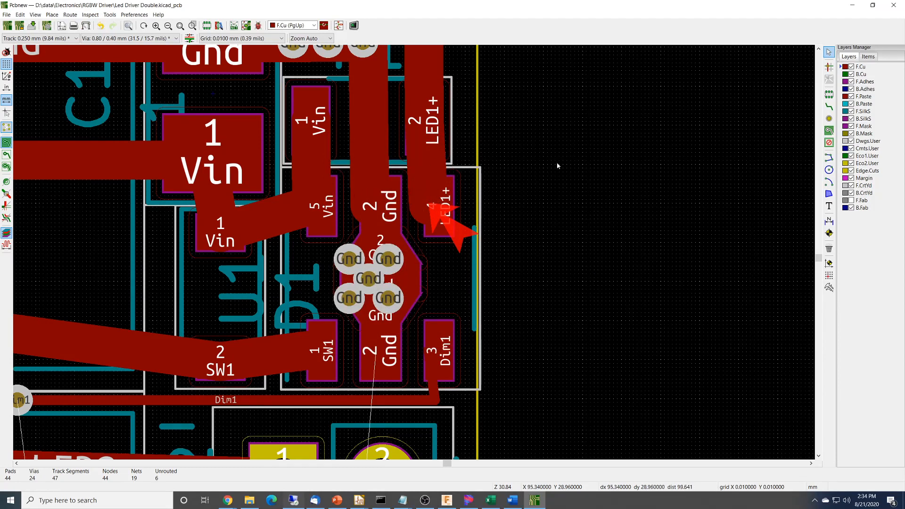
Delete the Vin, Gnd and LED1+ track segments that lead to U1's upper pads.
{"action": "left_click", "coordinate": [285, 224]}
{"action": "key", "text": "Delete"}
{"action": "left_click", "coordinate": [313, 181]}
{"action": "key", "text": "Delete"}
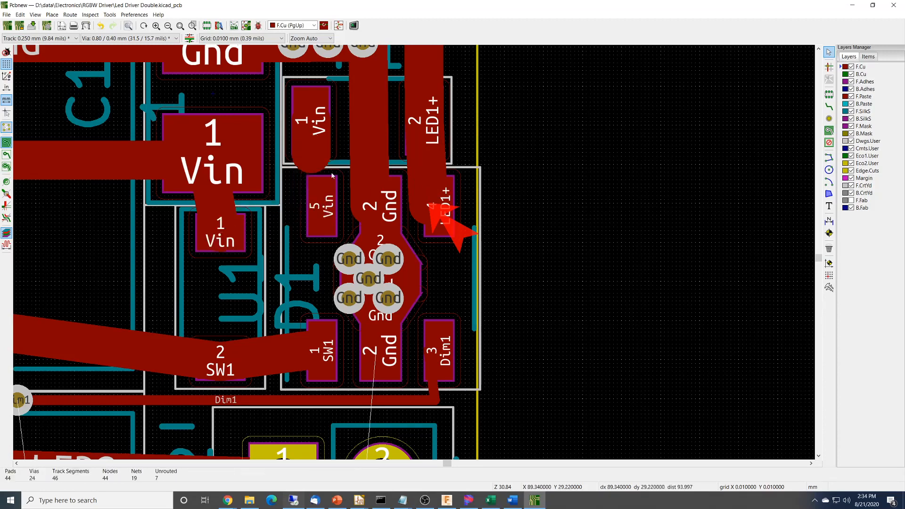
{"action": "left_click", "coordinate": [370, 170]}
{"action": "key", "text": "Delete"}
{"action": "left_click", "coordinate": [436, 189]}
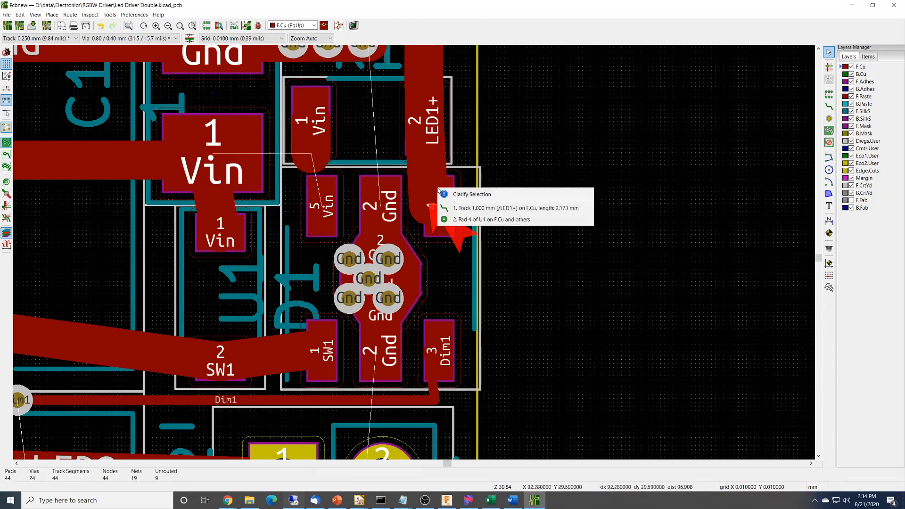
{"action": "left_click", "coordinate": [454, 208]}
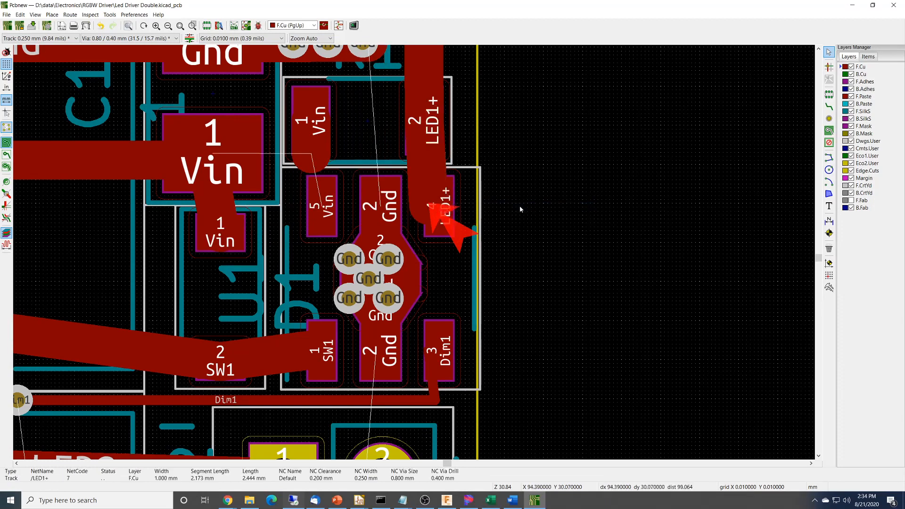
{"action": "key", "text": "Delete"}
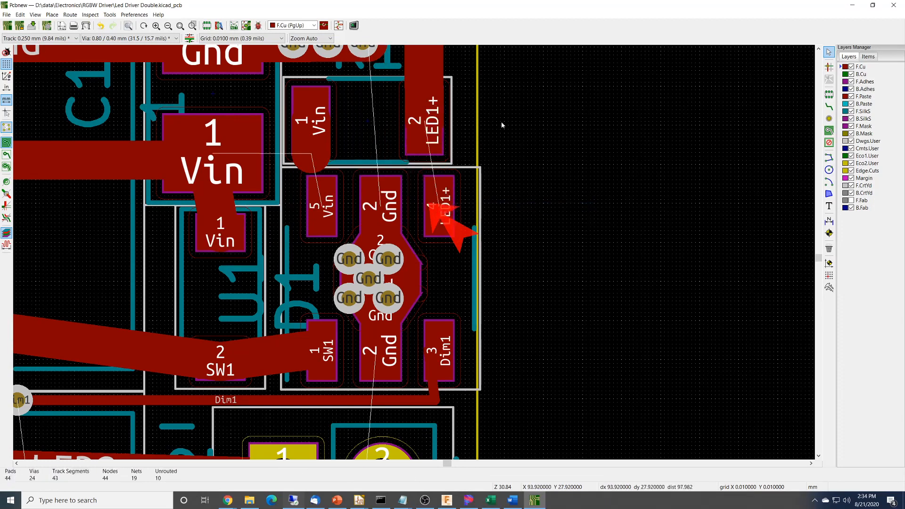
Move resistor R1 slightly right and down so it sits directly above U1, roughly in line with U1's Vin and LED1+ pads.
{"action": "left_click", "coordinate": [448, 113]}
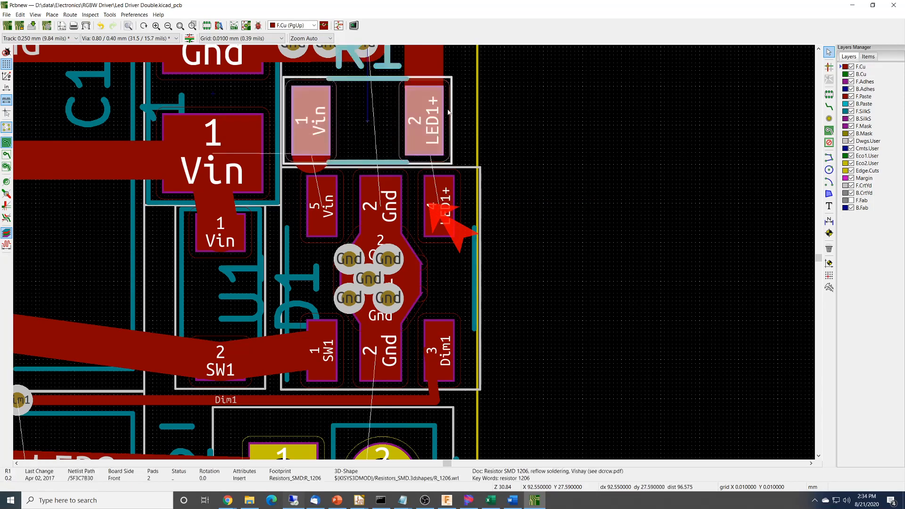
{"action": "key", "text": "m"}
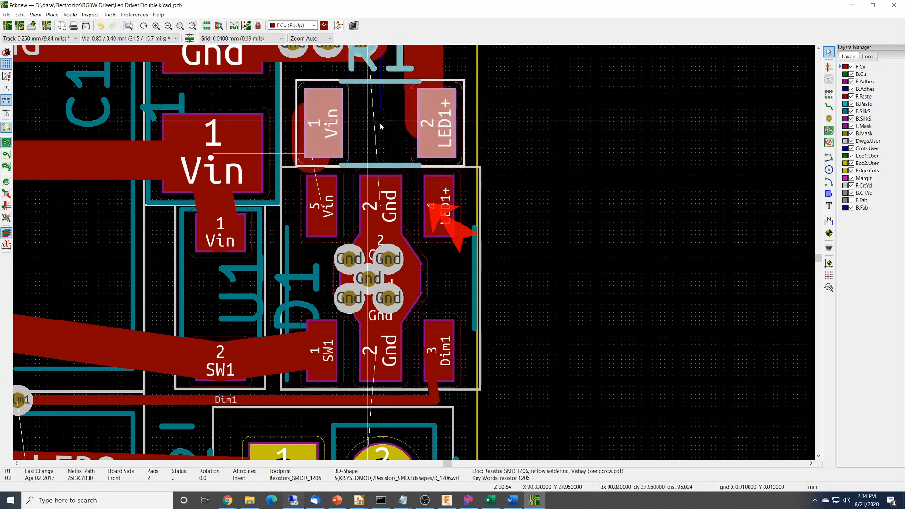
{"action": "left_click", "coordinate": [380, 125]}
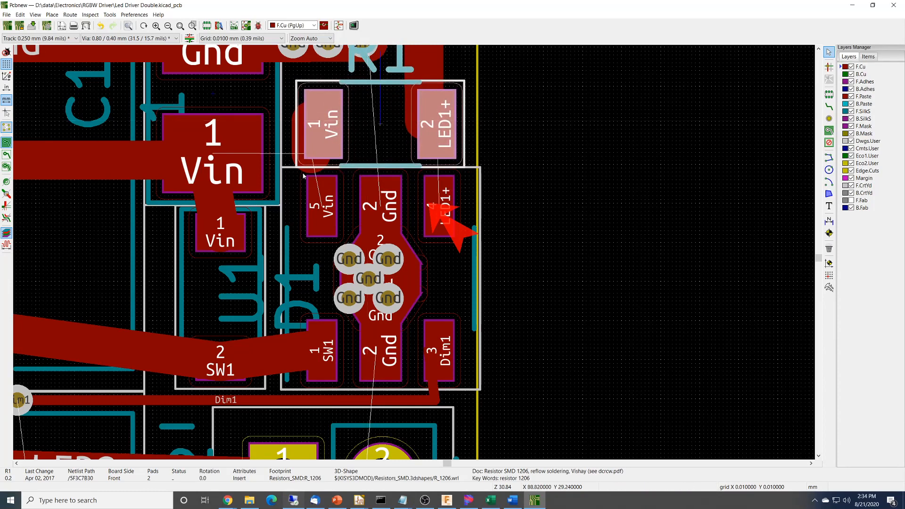
Delete the leftover Vin track stub at R1 and the LED1+ track segment running up from R1.
{"action": "left_click", "coordinate": [292, 142]}
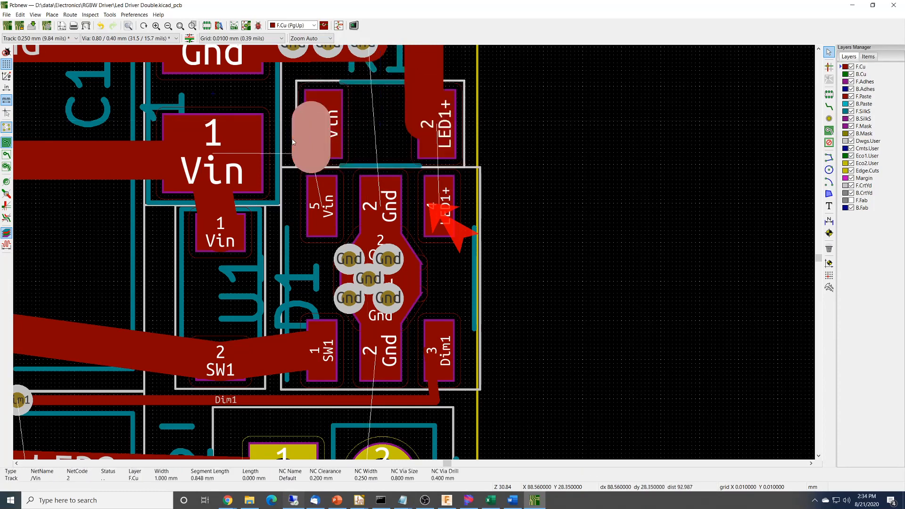
{"action": "key", "text": "Delete"}
{"action": "left_click", "coordinate": [424, 63]}
{"action": "key", "text": "Delete"}
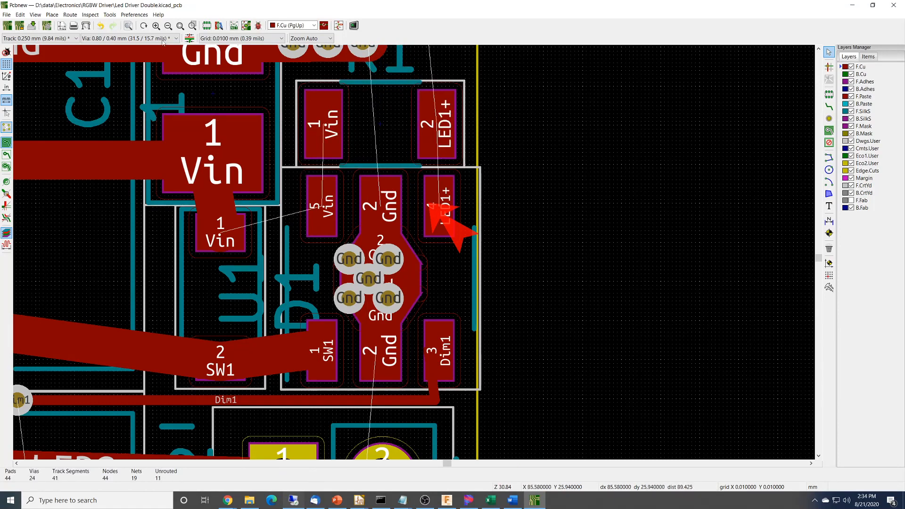
Rerun the design rule check on the rearranged U1 and R1 area and close the report.
{"action": "left_click", "coordinate": [90, 15]}
{"action": "left_click", "coordinate": [120, 51]}
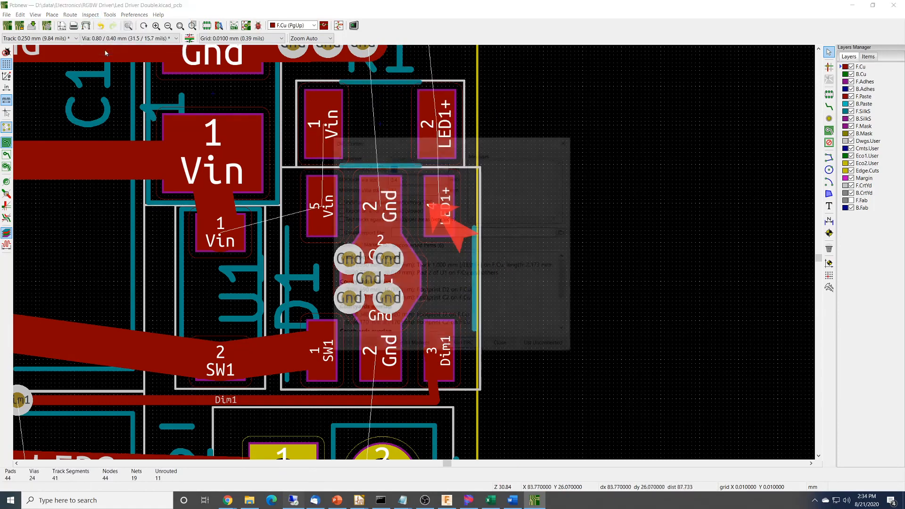
{"action": "left_click", "coordinate": [464, 347]}
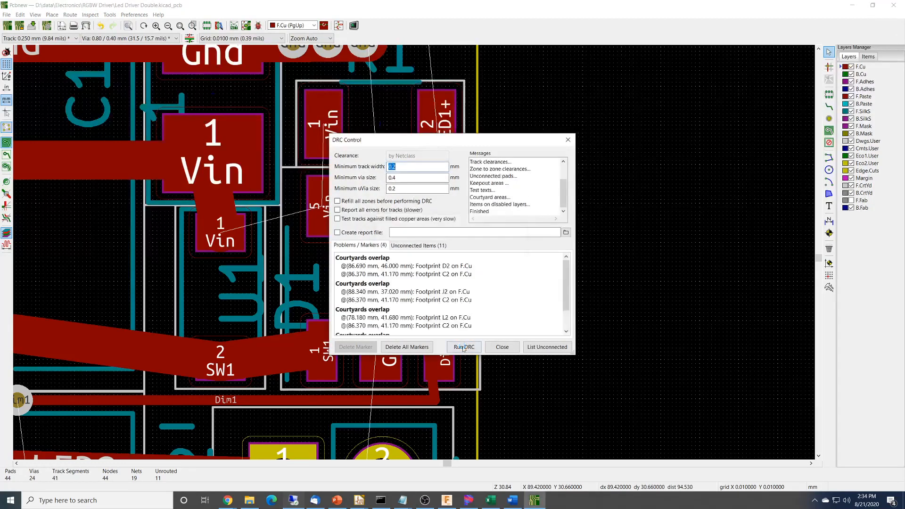
{"action": "left_click", "coordinate": [502, 347]}
Move inductor L1 slightly up toward the top edge of the board to widen its gap to L2.
{"action": "scroll", "coordinate": [577, 343], "scroll_direction": "down", "scroll_amount": 2}
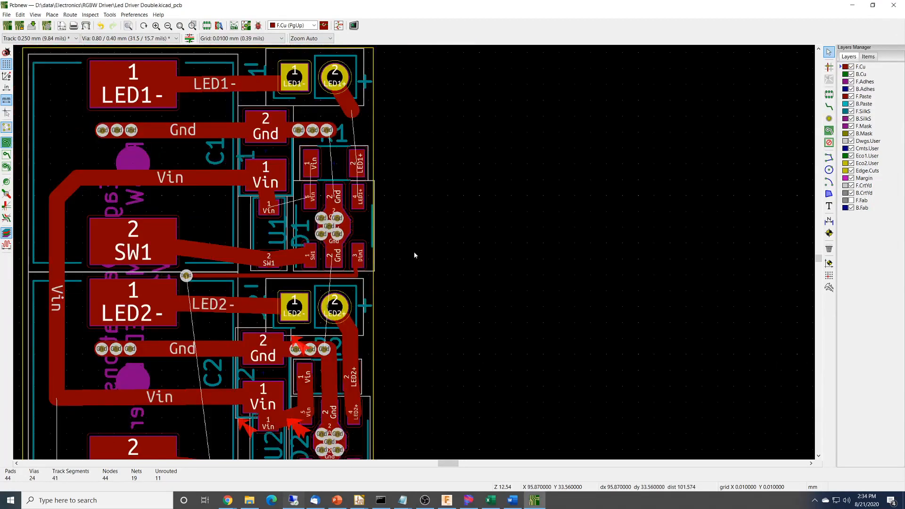
{"action": "middle_click_drag", "start_coordinate": [386, 92], "coordinate": [439, 162]}
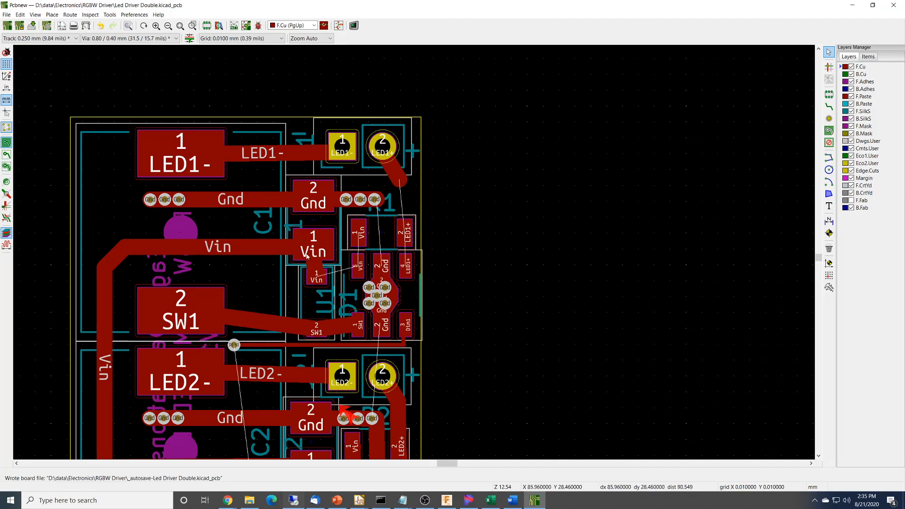
{"action": "left_click", "coordinate": [251, 131]}
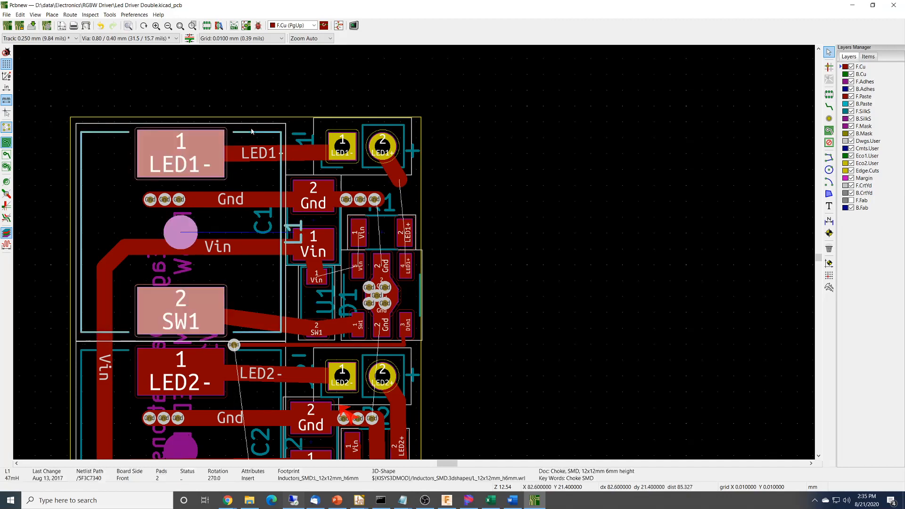
{"action": "key", "text": "m"}
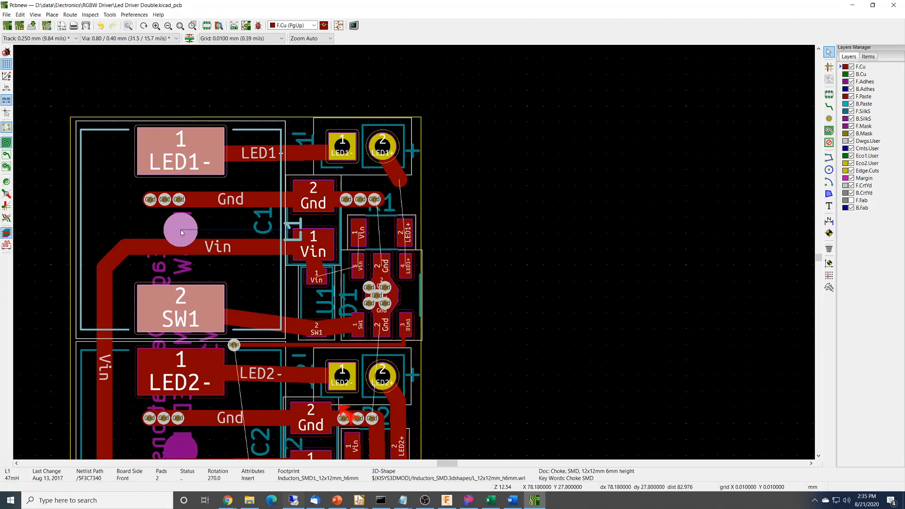
{"action": "left_click", "coordinate": [180, 230]}
{"action": "left_click", "coordinate": [78, 231]}
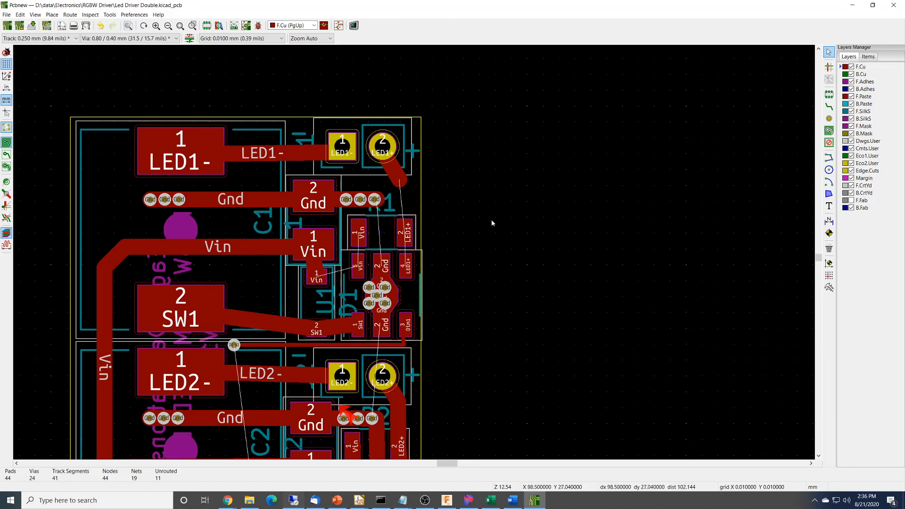
Move pin header J2 up and right, to just below the Dim1 track and against the right board edge.
{"action": "scroll", "coordinate": [491, 228], "scroll_direction": "down", "scroll_amount": 1}
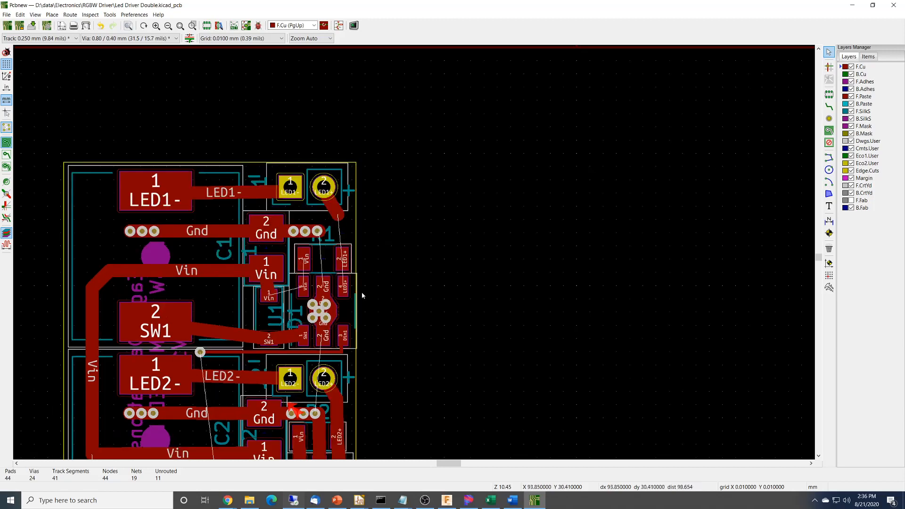
{"action": "scroll", "coordinate": [382, 288], "scroll_direction": "up", "scroll_amount": 1}
{"action": "middle_click_drag", "start_coordinate": [433, 279], "coordinate": [488, 254]}
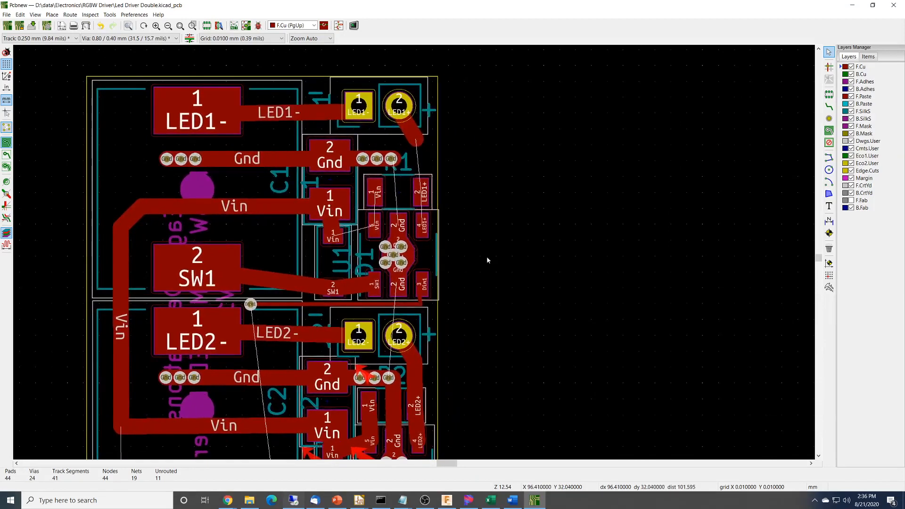
{"action": "middle_click_drag", "start_coordinate": [491, 323], "coordinate": [494, 298]}
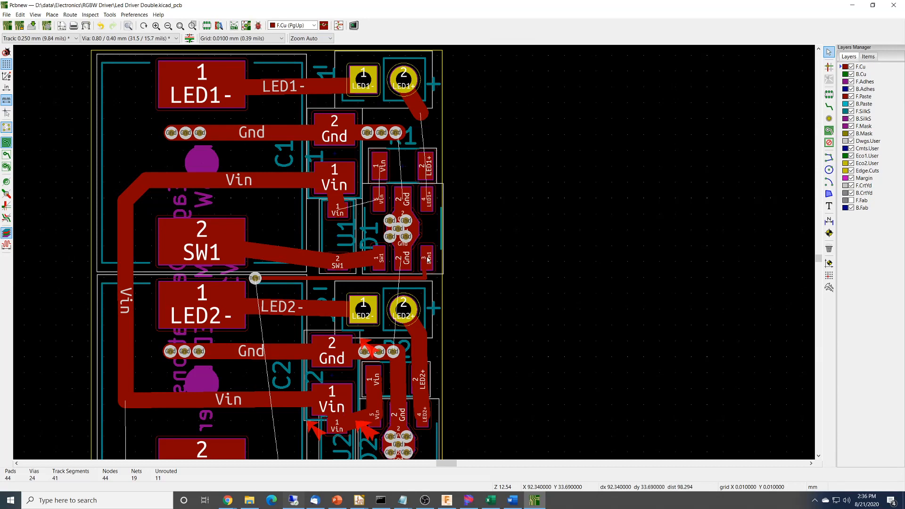
{"action": "middle_click_drag", "start_coordinate": [480, 106], "coordinate": [465, 138]}
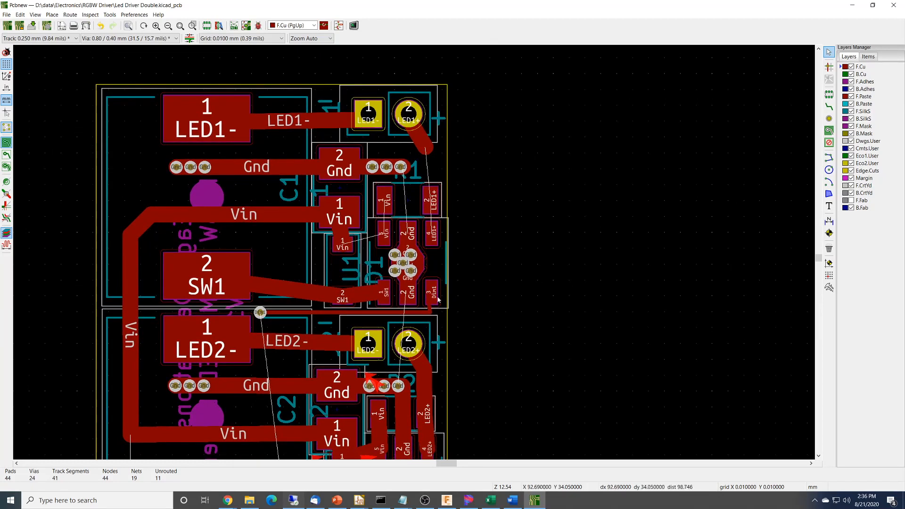
{"action": "left_click", "coordinate": [322, 315]}
{"action": "left_click", "coordinate": [401, 333]}
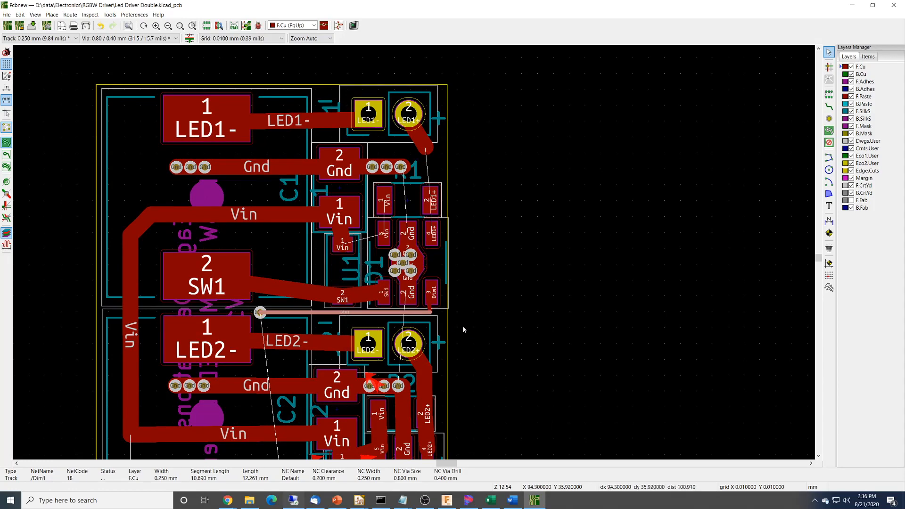
{"action": "middle_click_drag", "start_coordinate": [489, 382], "coordinate": [495, 281]}
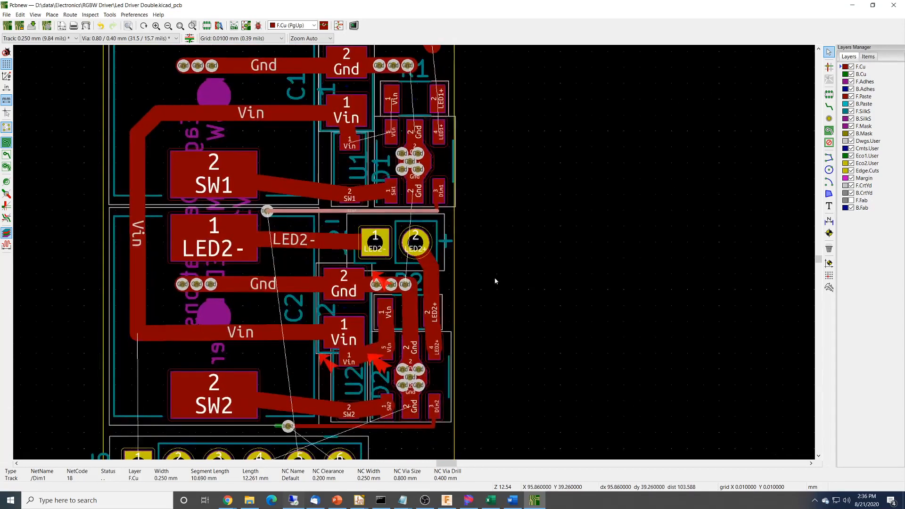
{"action": "left_click", "coordinate": [371, 221]}
{"action": "left_click", "coordinate": [371, 221]}
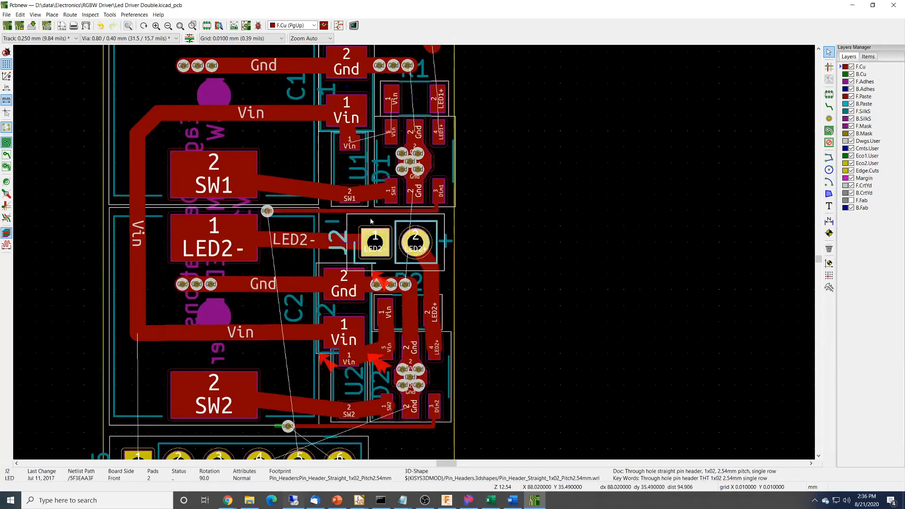
{"action": "key", "text": "m"}
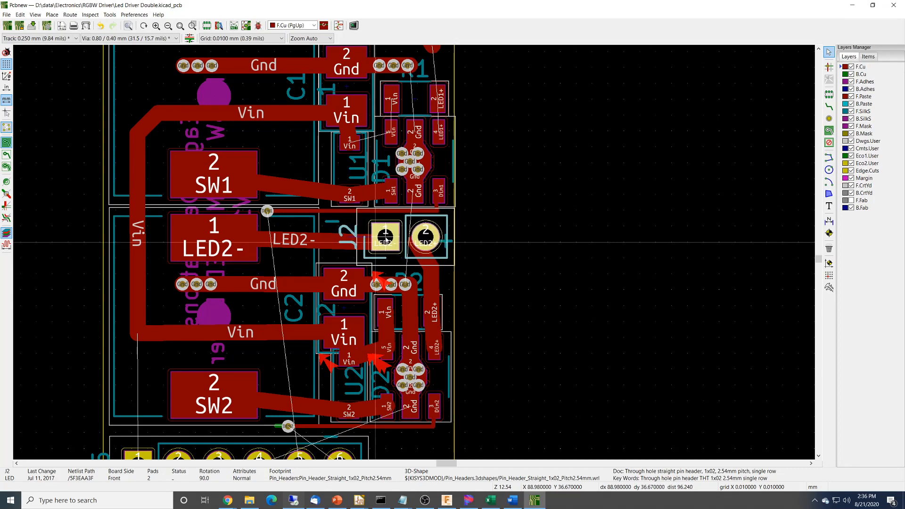
{"action": "left_click", "coordinate": [387, 238]}
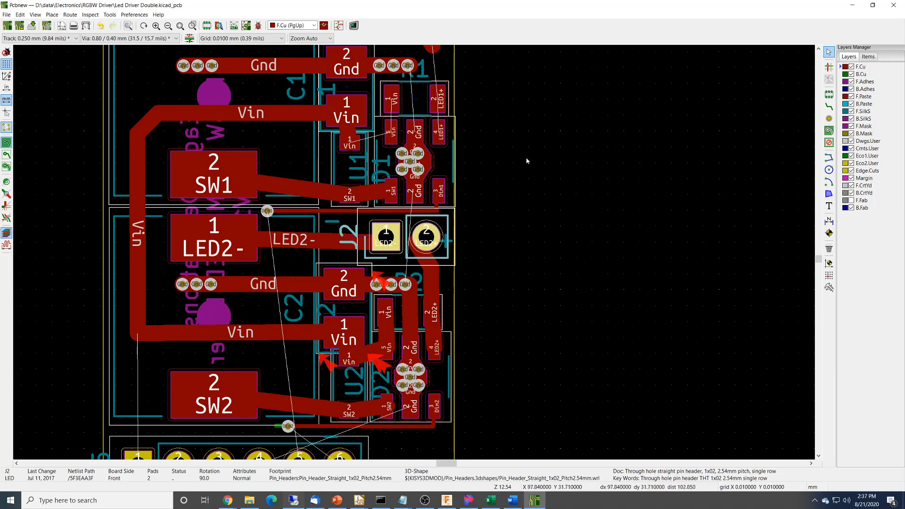
Delete the horizontal Dim2 track segment between U2 and connector J5.
{"action": "middle_click_drag", "start_coordinate": [536, 157], "coordinate": [536, 320]}
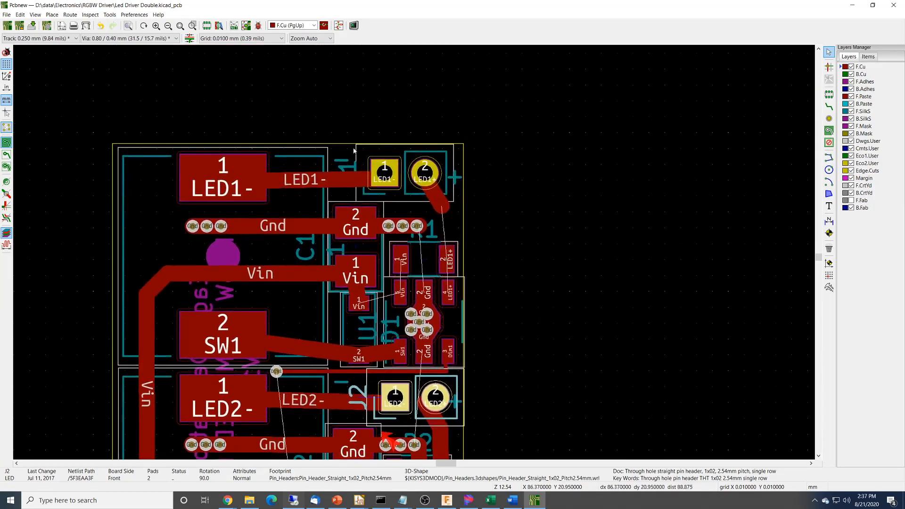
{"action": "middle_click_drag", "start_coordinate": [520, 382], "coordinate": [521, 164]}
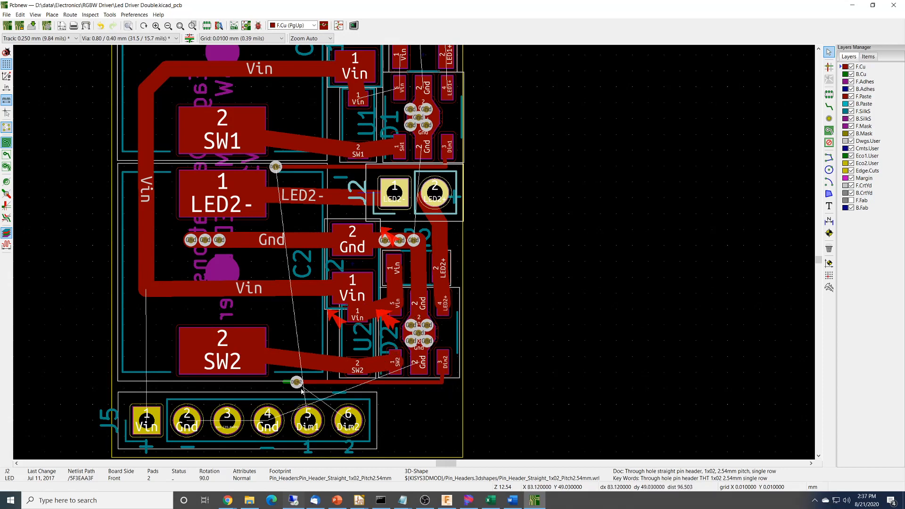
{"action": "left_click", "coordinate": [416, 386]}
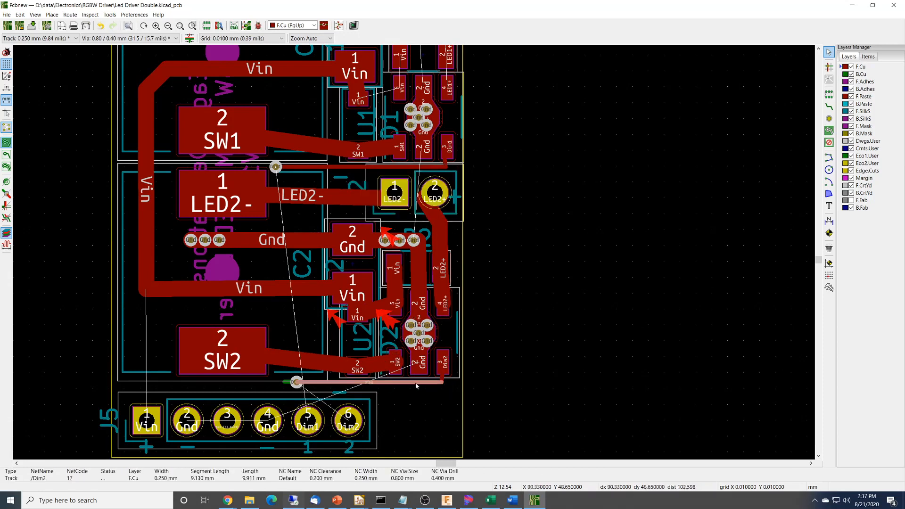
{"action": "key", "text": "Delete"}
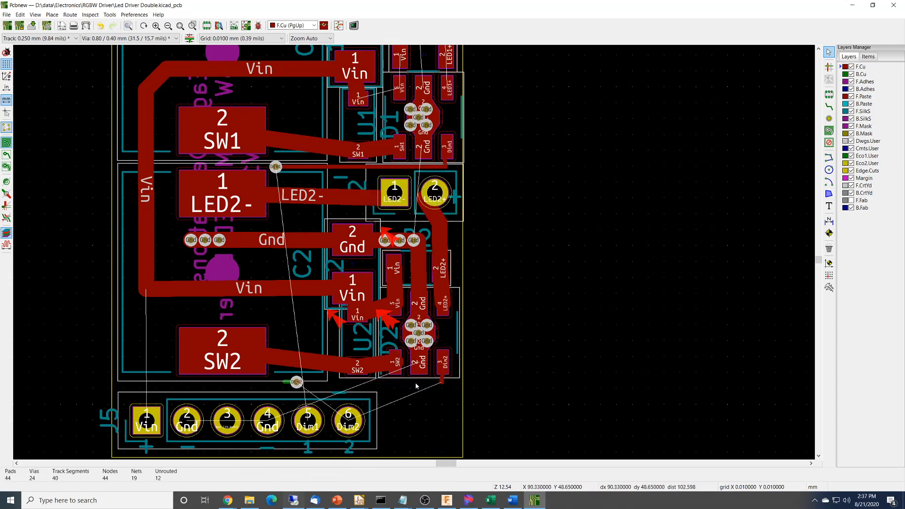
Delete the leftover Dim2 track stub and its via just above connector J5.
{"action": "left_click", "coordinate": [288, 383]}
{"action": "key", "text": "Delete"}
{"action": "left_click", "coordinate": [296, 382]}
{"action": "key", "text": "Delete"}
{"action": "left_click", "coordinate": [442, 383]}
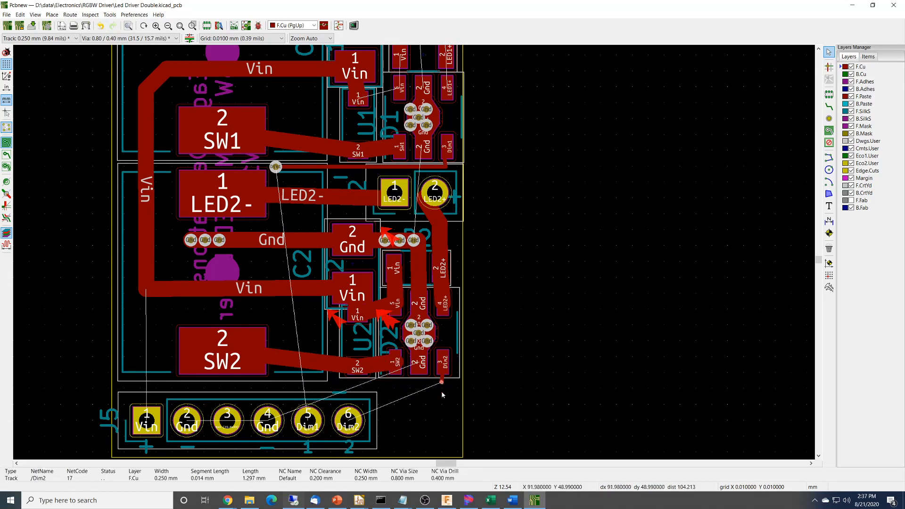
{"action": "left_click", "coordinate": [441, 399]}
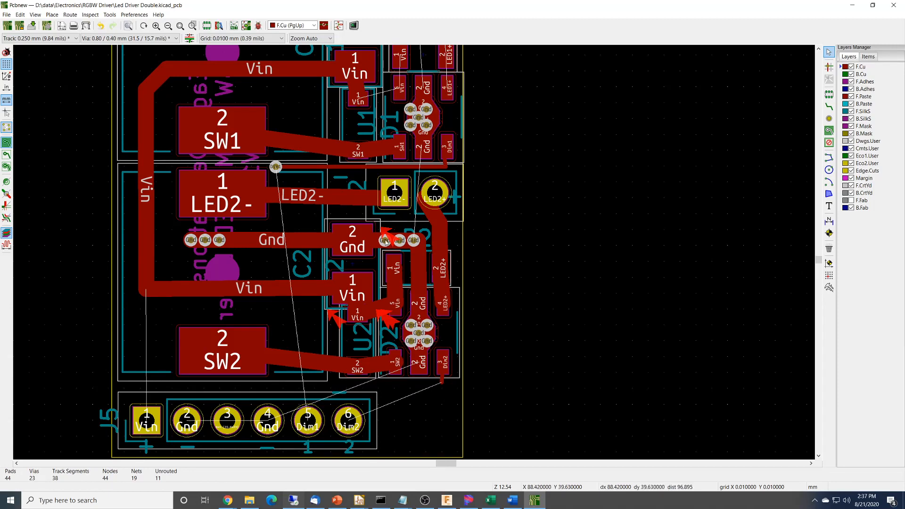
Move capacitor C2 slightly down and right so its courtyard only touches those of inductor L2 and header J2.
{"action": "left_click", "coordinate": [349, 223]}
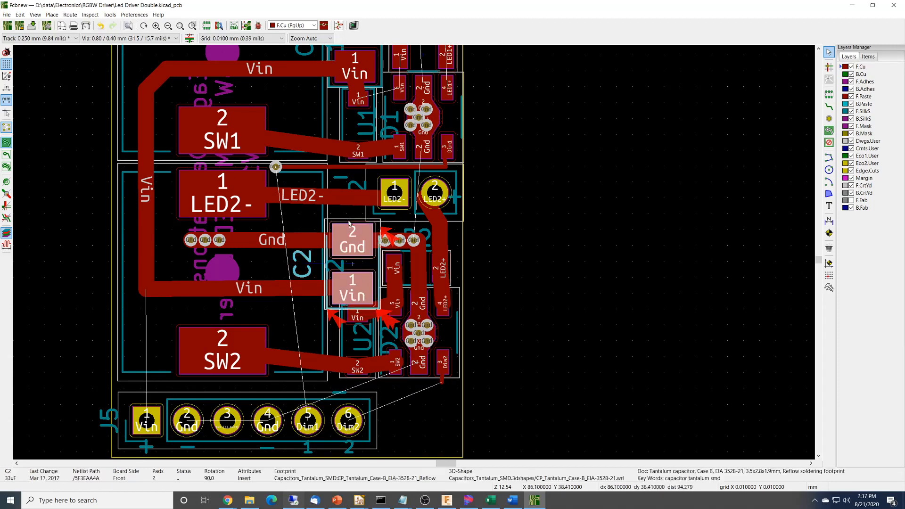
{"action": "scroll", "coordinate": [349, 223], "scroll_direction": "up", "scroll_amount": 3}
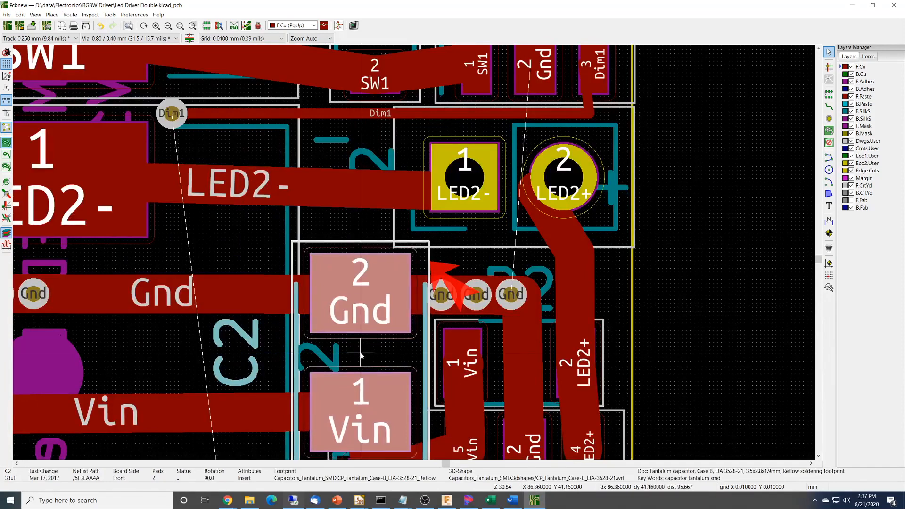
{"action": "left_click_drag", "start_coordinate": [361, 356], "coordinate": [368, 362]}
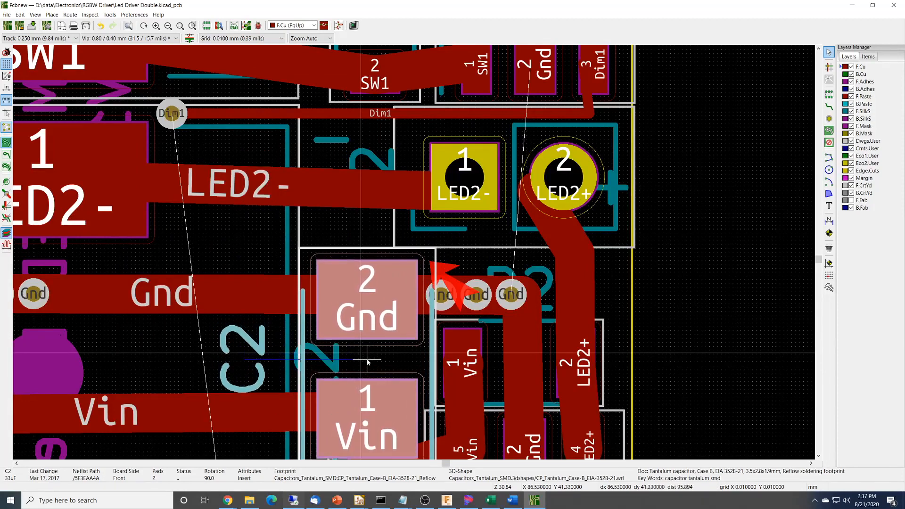
{"action": "left_click", "coordinate": [367, 360]}
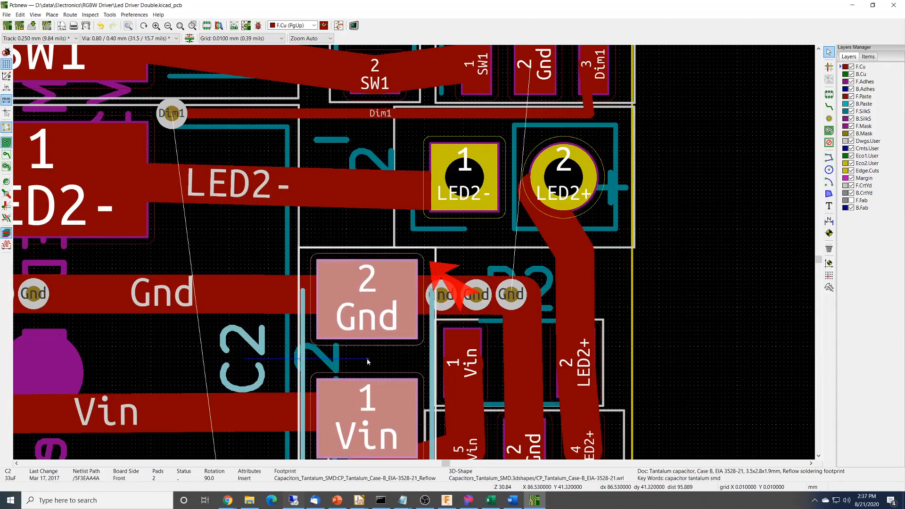
Move R2, U2 and D2 together down and right so their courtyards clear capacitor C2.
{"action": "middle_click_drag", "start_coordinate": [683, 383], "coordinate": [666, 232]}
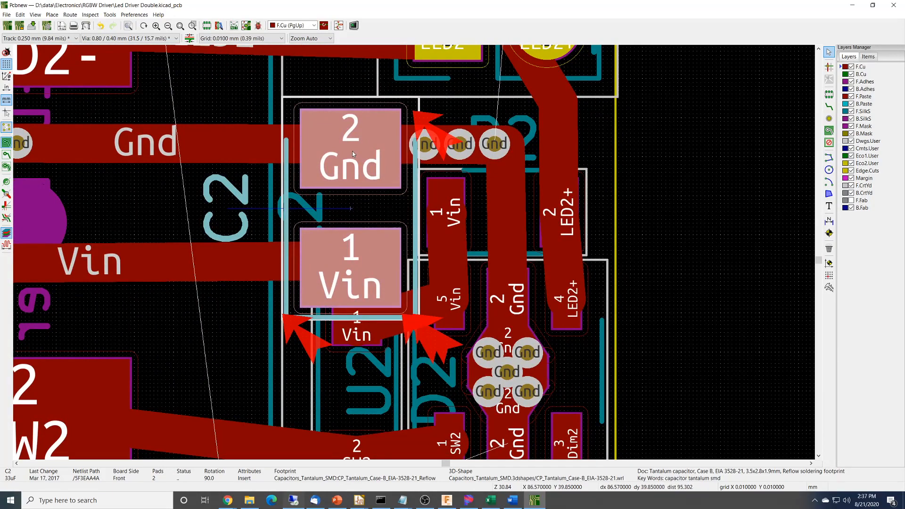
{"action": "middle_click_drag", "start_coordinate": [689, 392], "coordinate": [682, 294]}
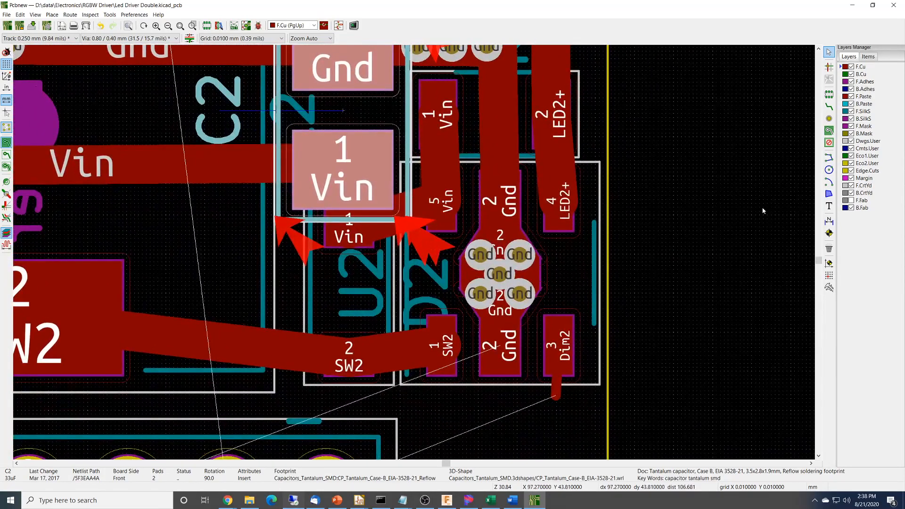
{"action": "middle_click_drag", "start_coordinate": [779, 225], "coordinate": [774, 253]}
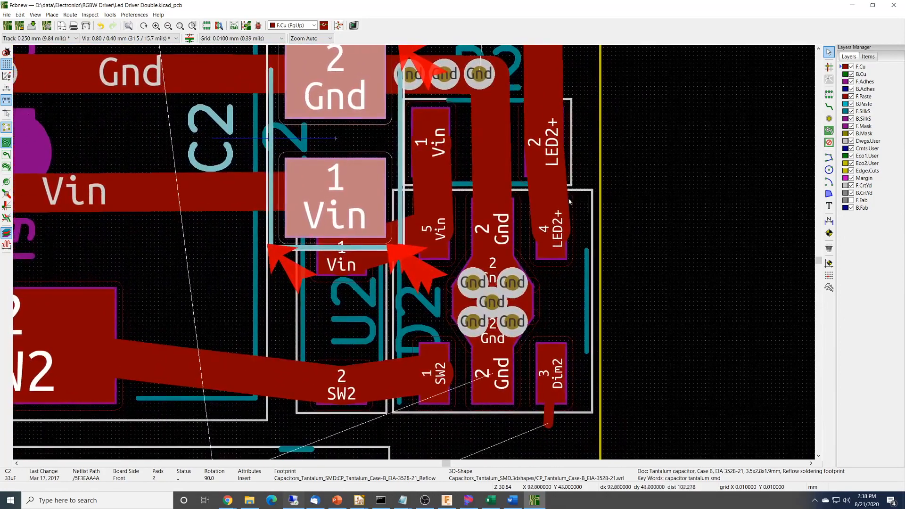
{"action": "left_click", "coordinate": [518, 109]}
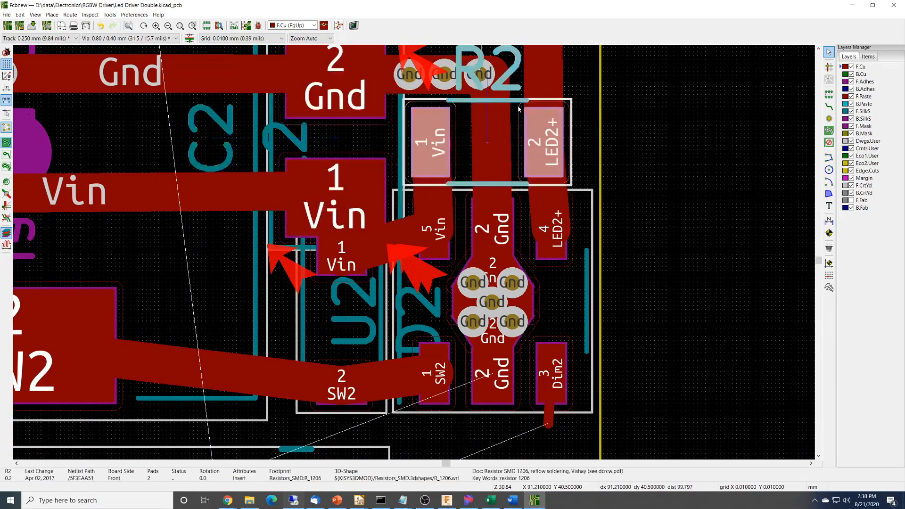
{"action": "left_click", "coordinate": [573, 305], "text": "shift"}
{"action": "left_click", "coordinate": [307, 342], "text": "shift"}
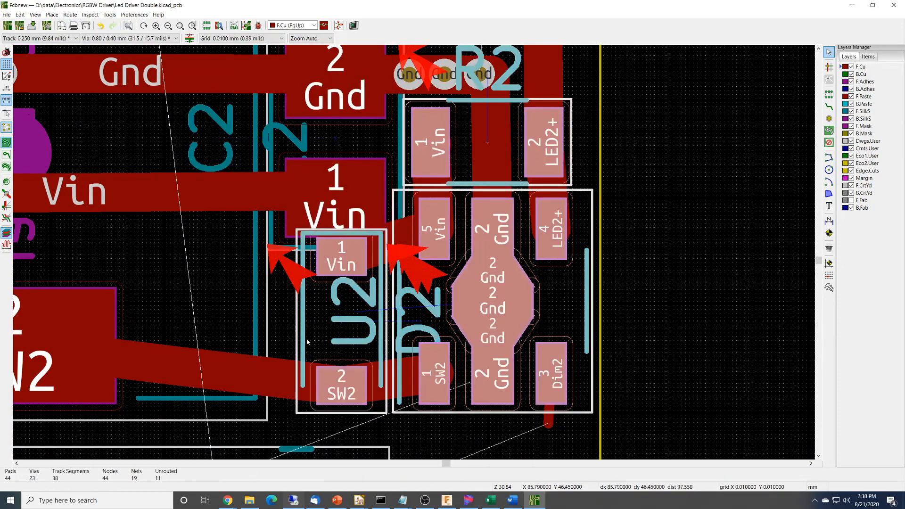
{"action": "key", "text": "m"}
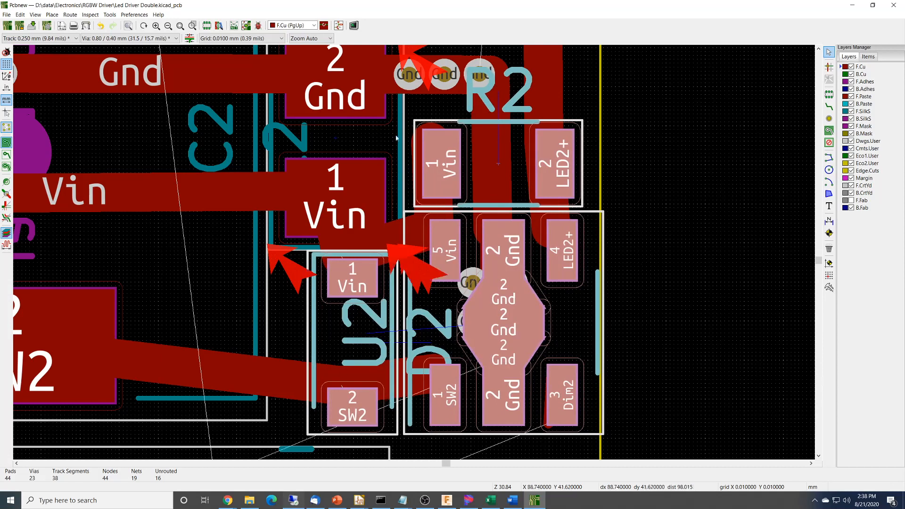
Rerun the design rule check on the rearranged C2, R2, U2 and D2 area and close the report.
{"action": "scroll", "coordinate": [390, 174], "scroll_direction": "down", "scroll_amount": 1}
{"action": "middle_click_drag", "start_coordinate": [617, 336], "coordinate": [600, 296]}
{"action": "left_click", "coordinate": [69, 15]}
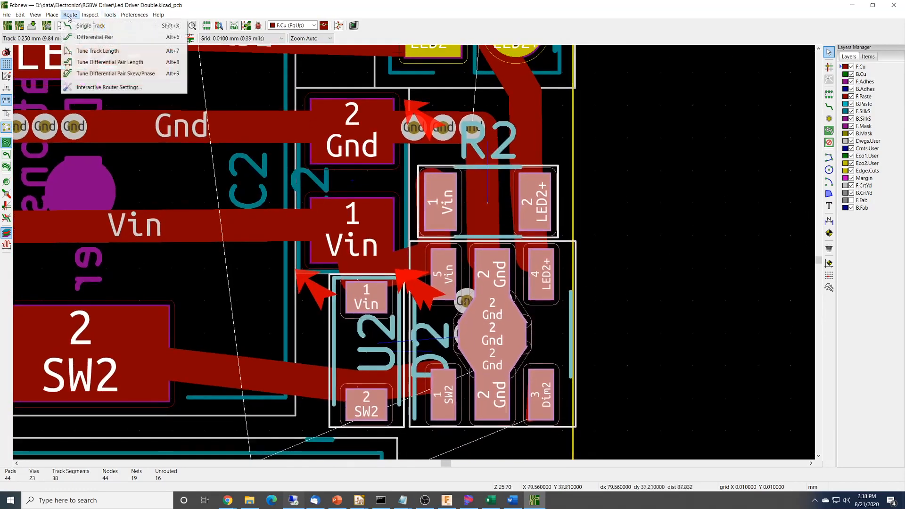
{"action": "mouse_move", "coordinate": [85, 17]}
{"action": "left_click", "coordinate": [120, 51]}
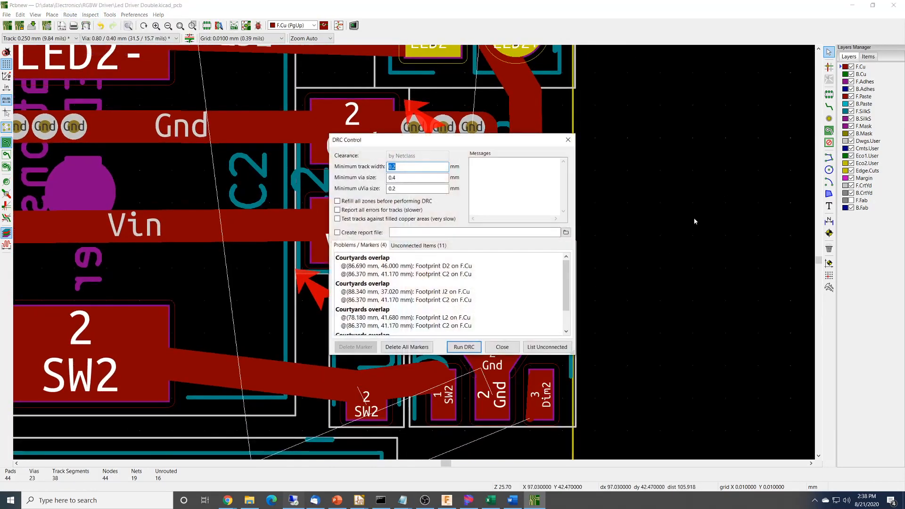
{"action": "left_click", "coordinate": [462, 347]}
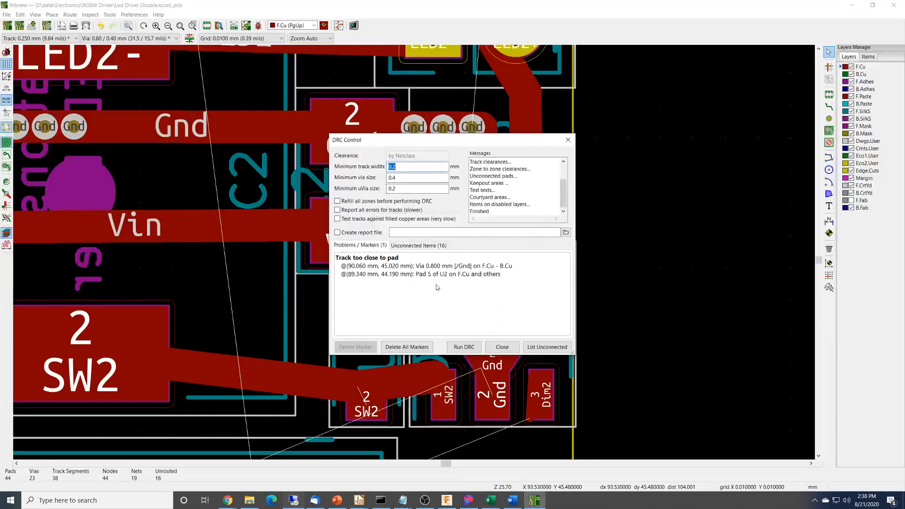
{"action": "left_click", "coordinate": [502, 347]}
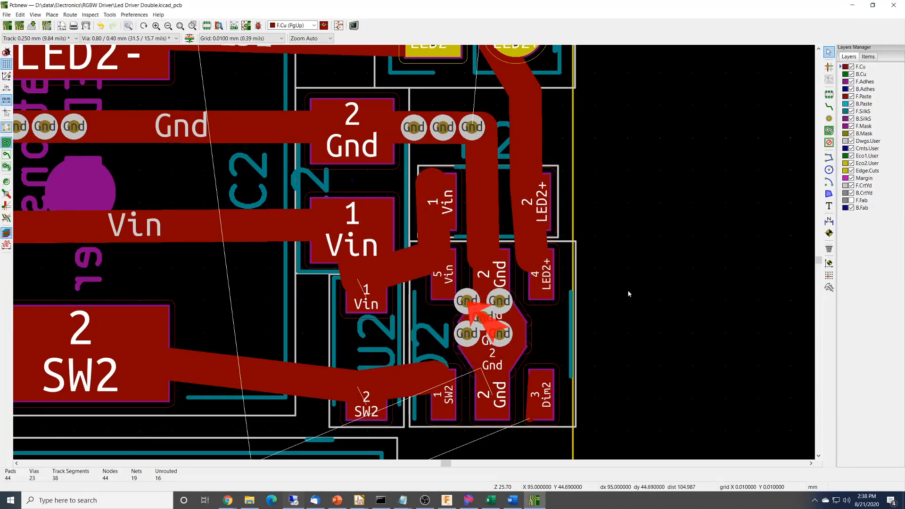
Move pin header J1 right so its courtyard lies against the right board edge.
{"action": "scroll", "coordinate": [639, 194], "scroll_direction": "down", "scroll_amount": 2}
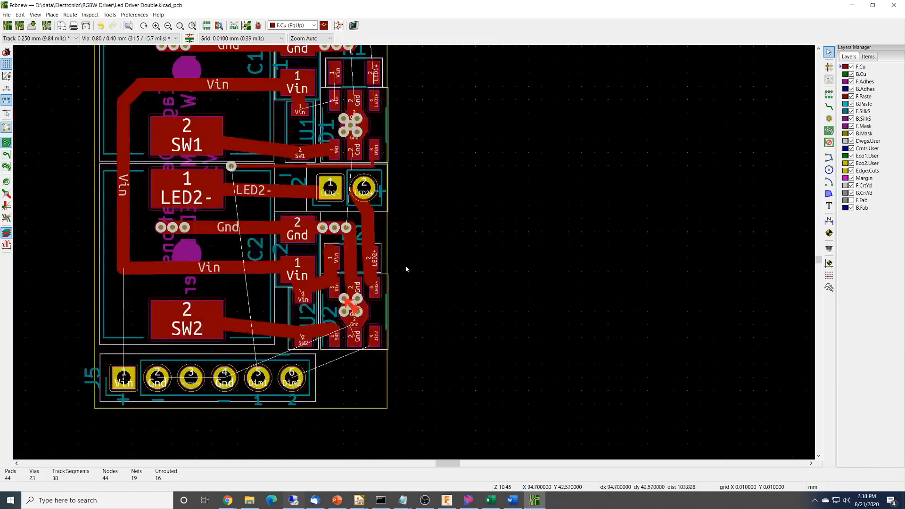
{"action": "middle_click_drag", "start_coordinate": [421, 250], "coordinate": [431, 367]}
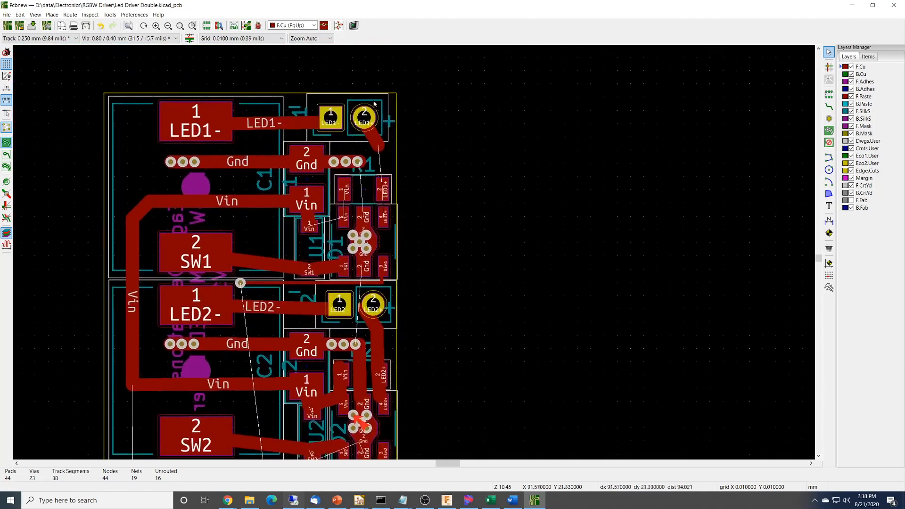
{"action": "left_click", "coordinate": [380, 100]}
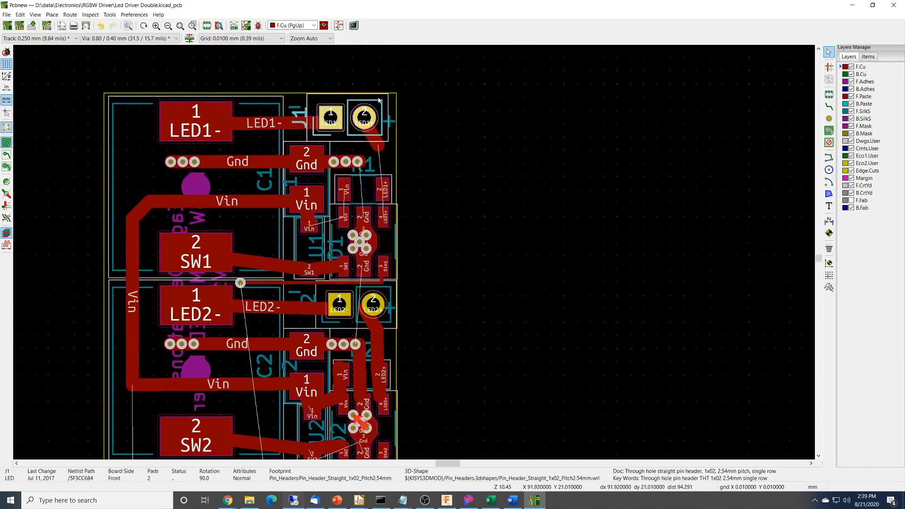
{"action": "key", "text": "m"}
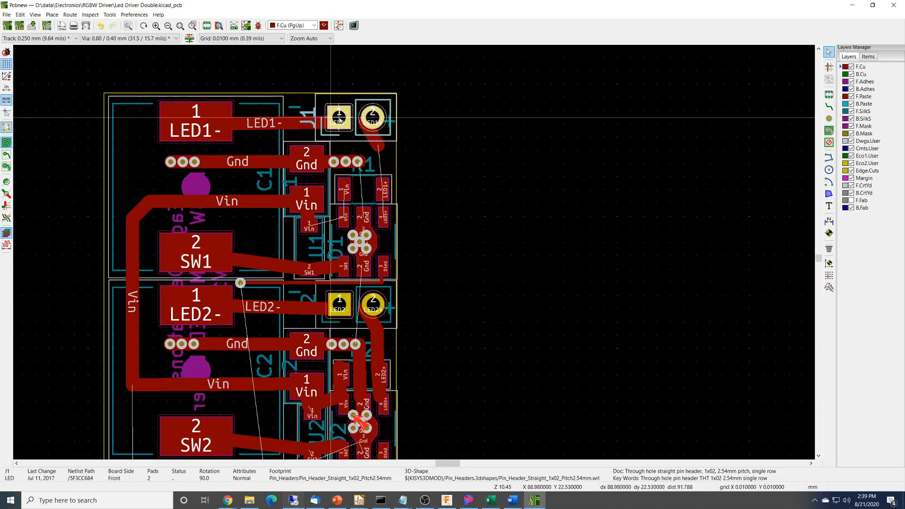
{"action": "left_click", "coordinate": [331, 118]}
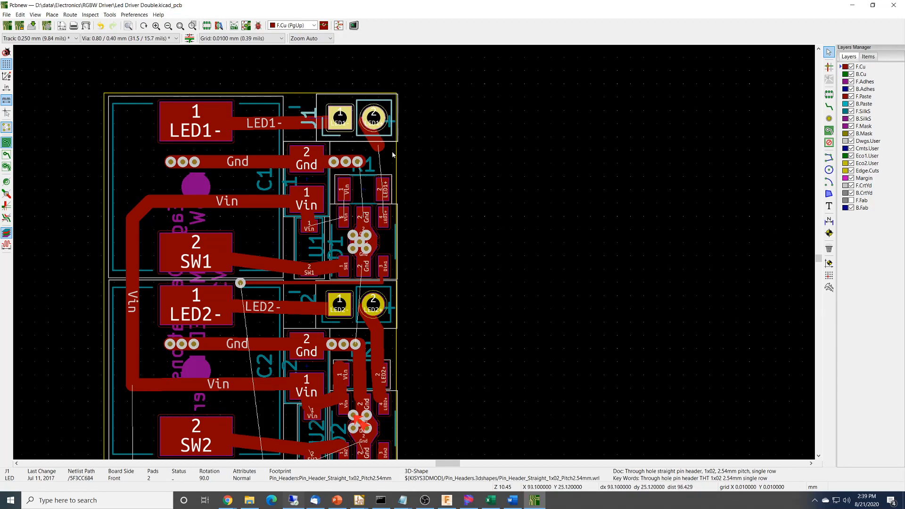
Delete the LED1- track between L1 and J1 and the LED1+ track stub below J1.
{"action": "left_click", "coordinate": [274, 125]}
{"action": "key", "text": "Delete"}
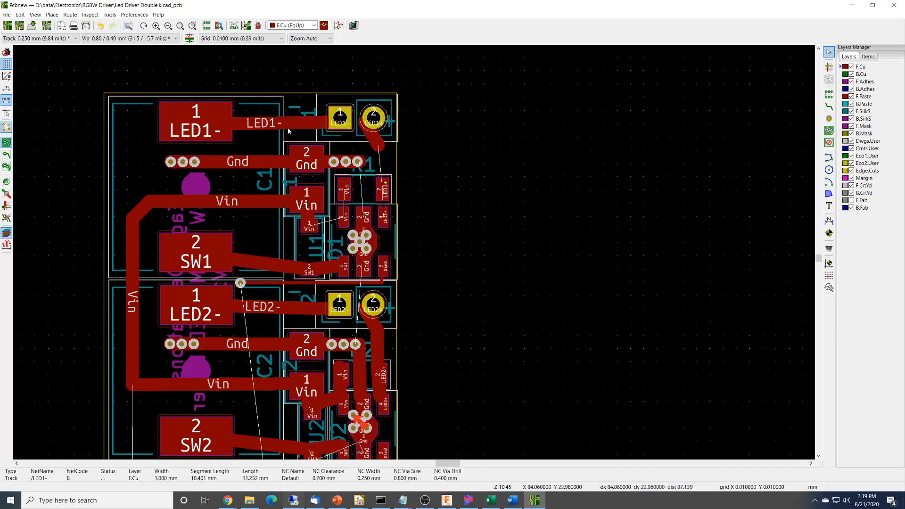
{"action": "left_click", "coordinate": [372, 139]}
{"action": "key", "text": "Delete"}
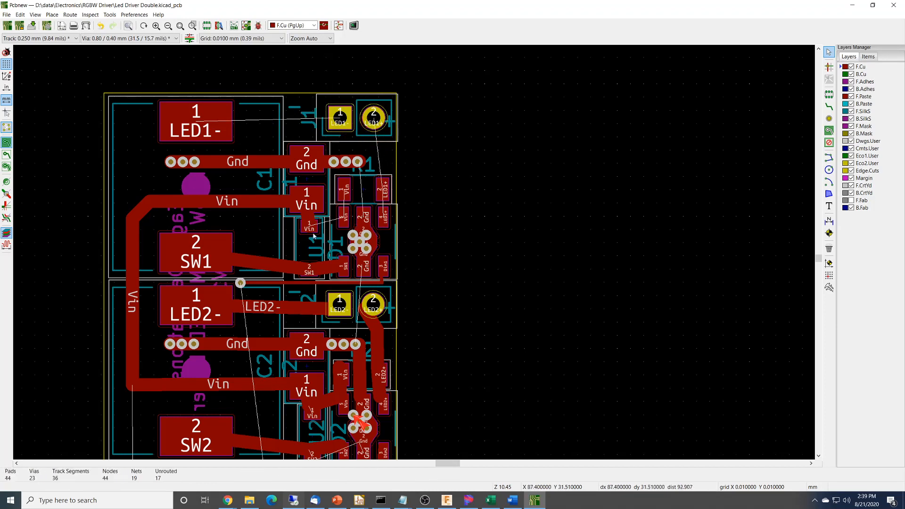
Delete the Vin stub between C1 and D1, the SW1 segment between D1 and U1, and the short Dim1 stub at U1.
{"action": "left_click", "coordinate": [309, 216]}
{"action": "key", "text": "Delete"}
{"action": "left_click", "coordinate": [381, 281]}
{"action": "key", "text": "Delete"}
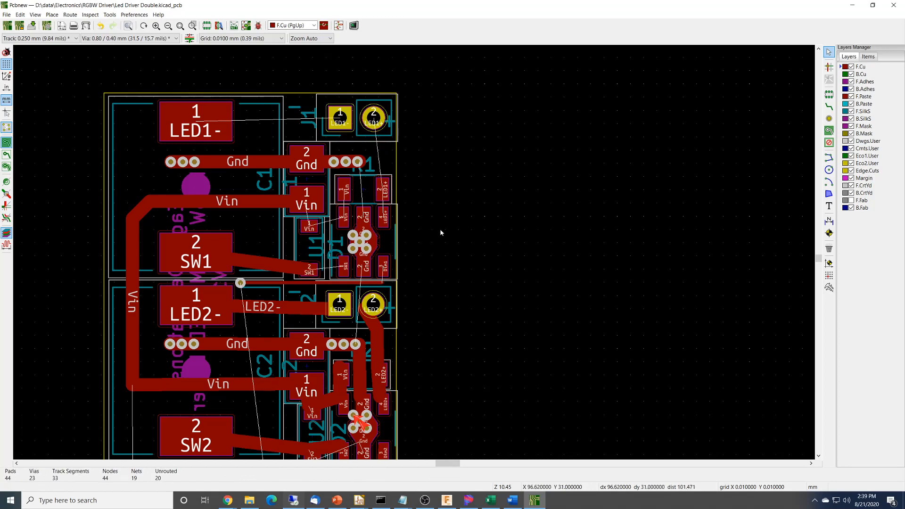
Delete the short Gnd track segments linking C1 with the three vias above R1.
{"action": "left_click", "coordinate": [323, 160]}
{"action": "left_click", "coordinate": [340, 179]}
{"action": "left_click", "coordinate": [340, 170]}
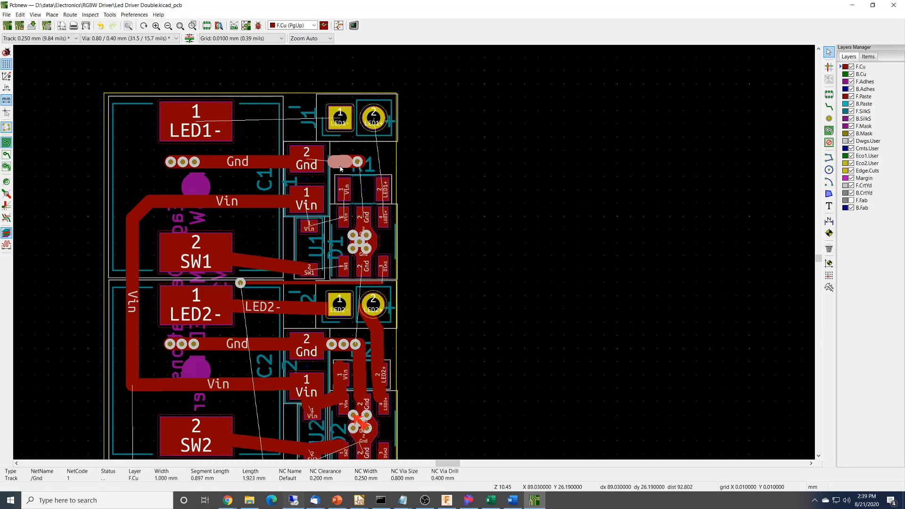
{"action": "key", "text": "Delete"}
{"action": "key", "text": "Delete"}
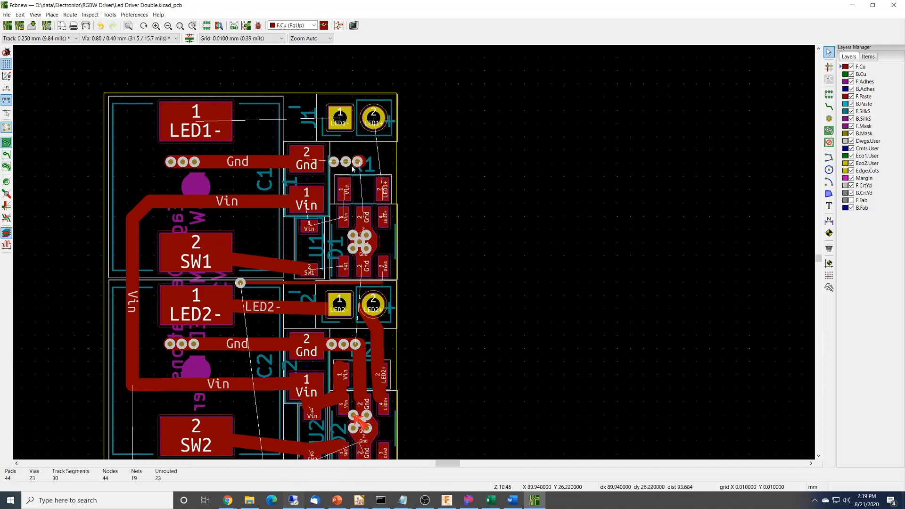
Delete the horizontal Gnd and Vin tracks running left from C1 and the SW1 track between L1 and D1.
{"action": "left_click", "coordinate": [259, 166]}
{"action": "key", "text": "Delete"}
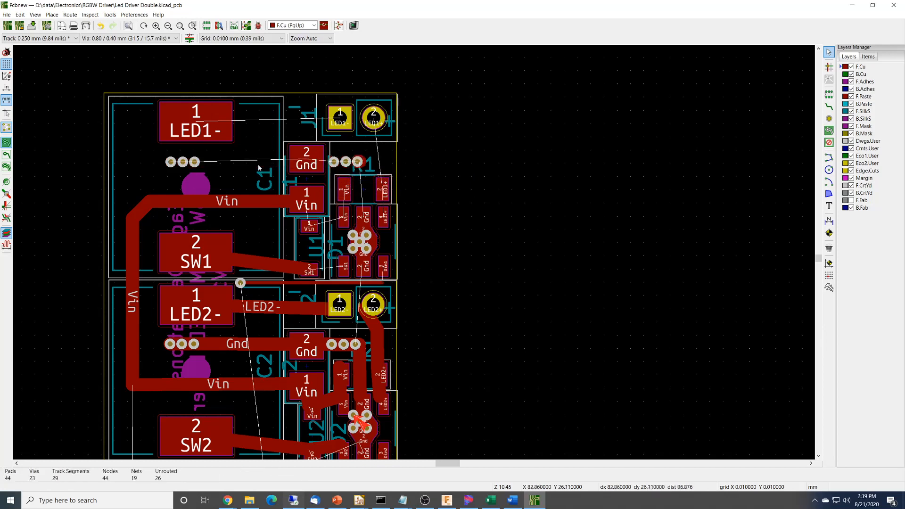
{"action": "left_click", "coordinate": [262, 202]}
{"action": "key", "text": "Delete"}
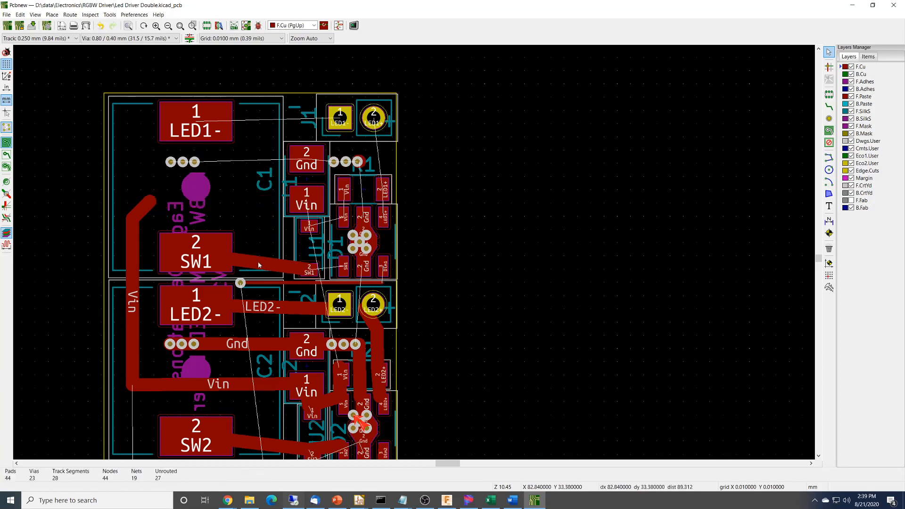
{"action": "left_click", "coordinate": [261, 262]}
{"action": "key", "text": "Delete"}
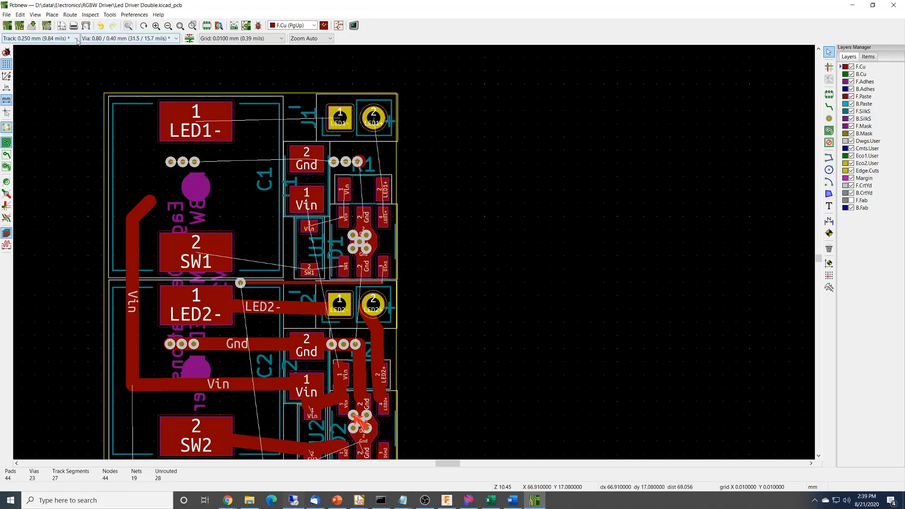
Set the track width to 1.000 mm and route the LED1- track from L1 pad 1 to J1 pad 1.
{"action": "left_click", "coordinate": [78, 39]}
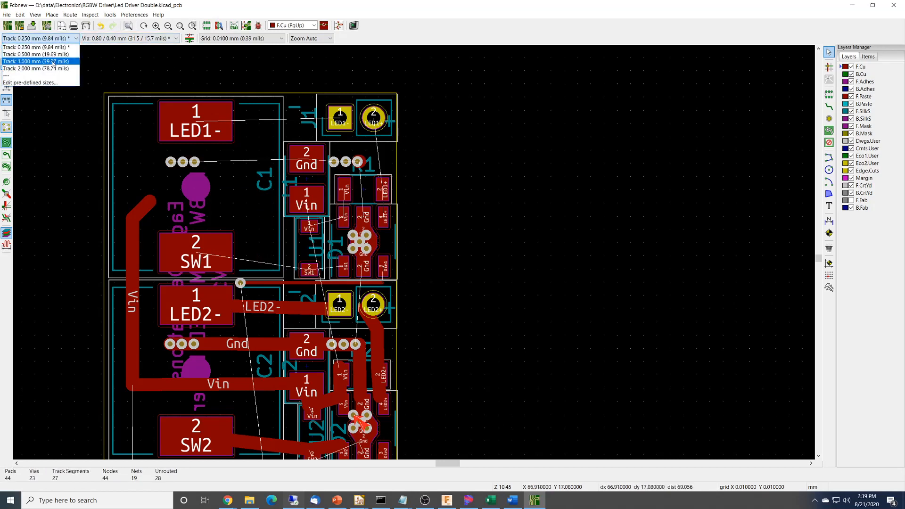
{"action": "left_click", "coordinate": [52, 62]}
{"action": "left_click", "coordinate": [829, 106]}
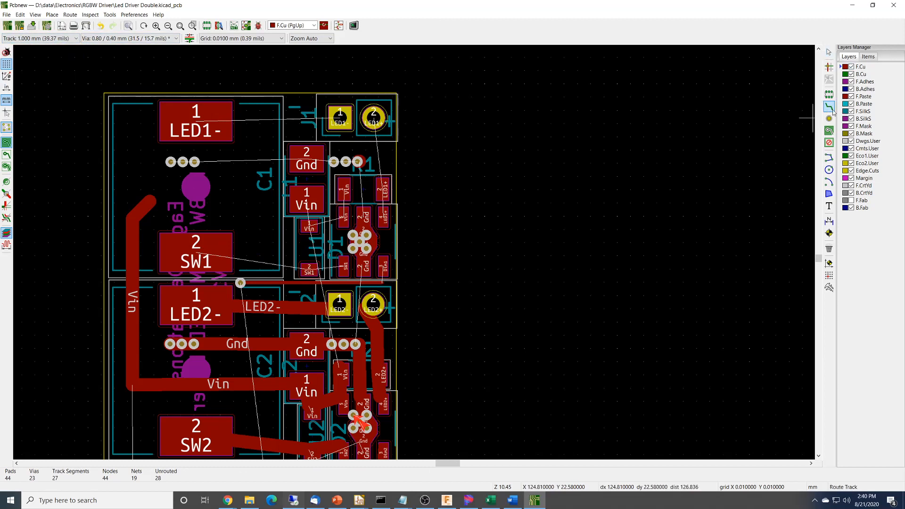
{"action": "left_click", "coordinate": [197, 119]}
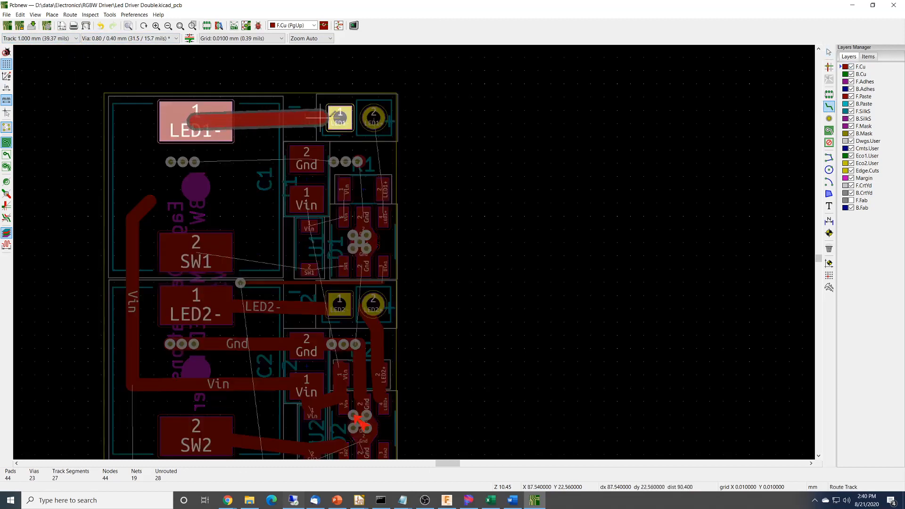
{"action": "left_click", "coordinate": [340, 116]}
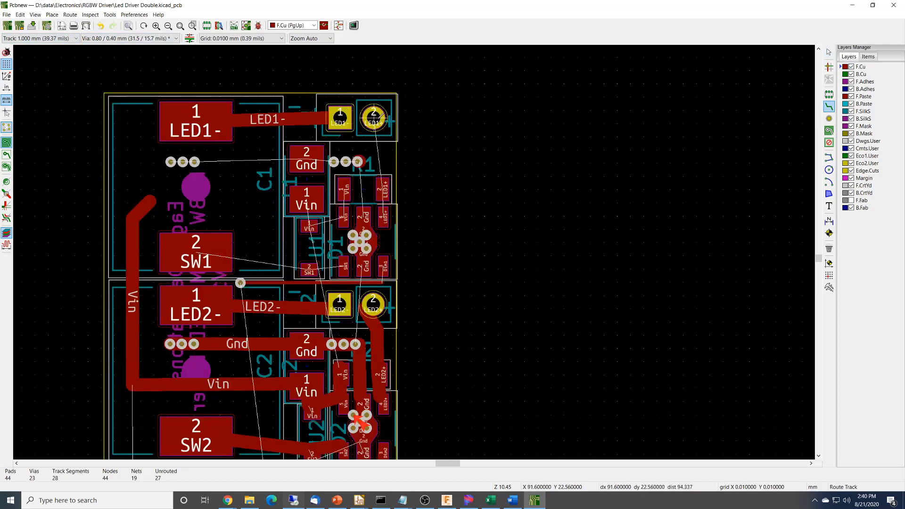
Route the LED1+ track from J1 pad 2 through R1 pad 2 to U1 pad 4.
{"action": "left_click", "coordinate": [374, 118]}
{"action": "left_click", "coordinate": [383, 188]}
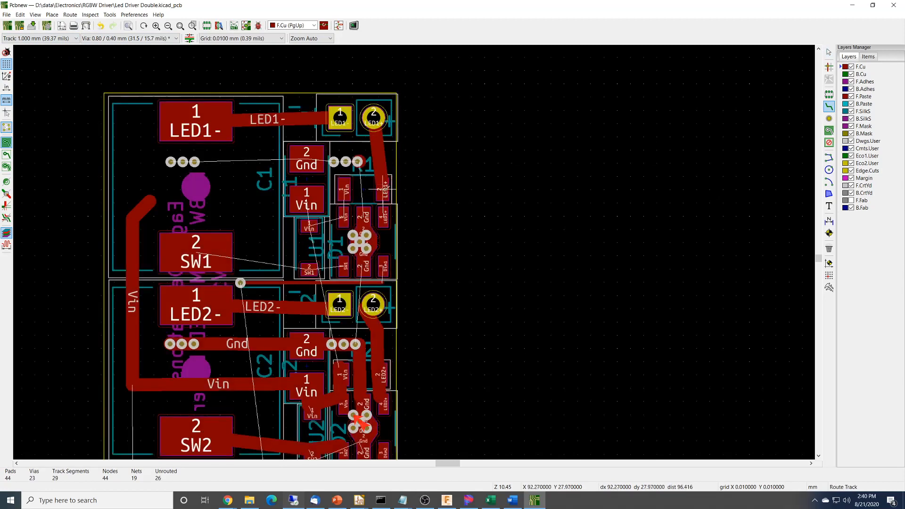
{"action": "left_click", "coordinate": [385, 190]}
{"action": "left_click", "coordinate": [384, 217]}
Route the Vin tracks from R1 pad 1 through U1 pad 5 to D1 pad 1, and from C1 pad 1 to D1 pad 1.
{"action": "left_click", "coordinate": [346, 189]}
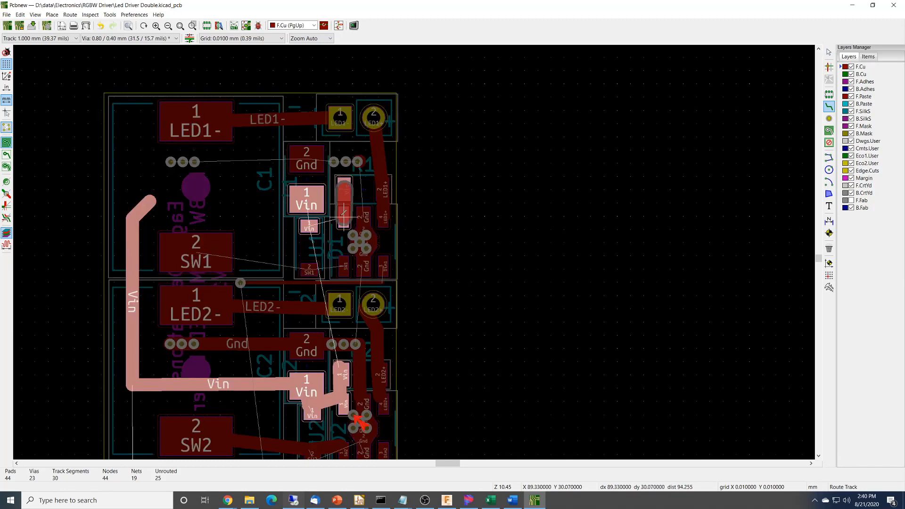
{"action": "left_click", "coordinate": [312, 225]}
{"action": "left_click", "coordinate": [312, 226]}
{"action": "left_click", "coordinate": [341, 218]}
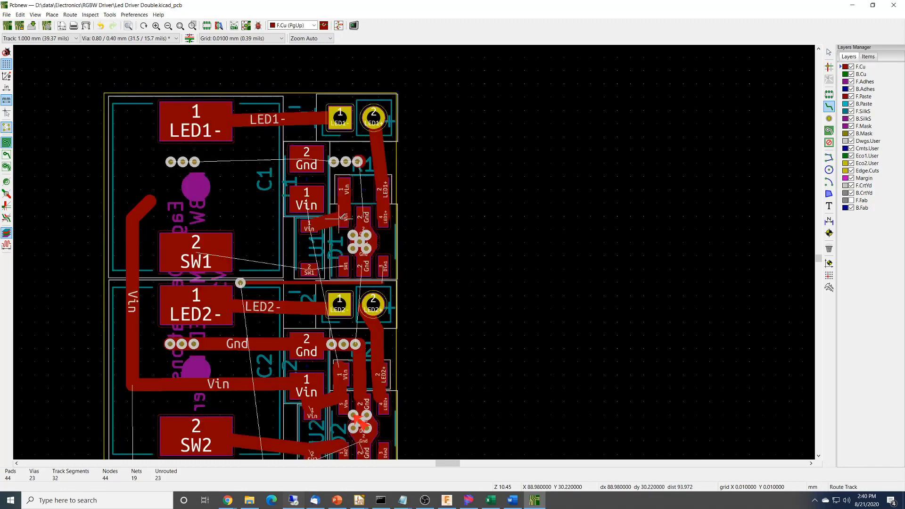
{"action": "left_click", "coordinate": [307, 197]}
{"action": "left_click", "coordinate": [309, 223]}
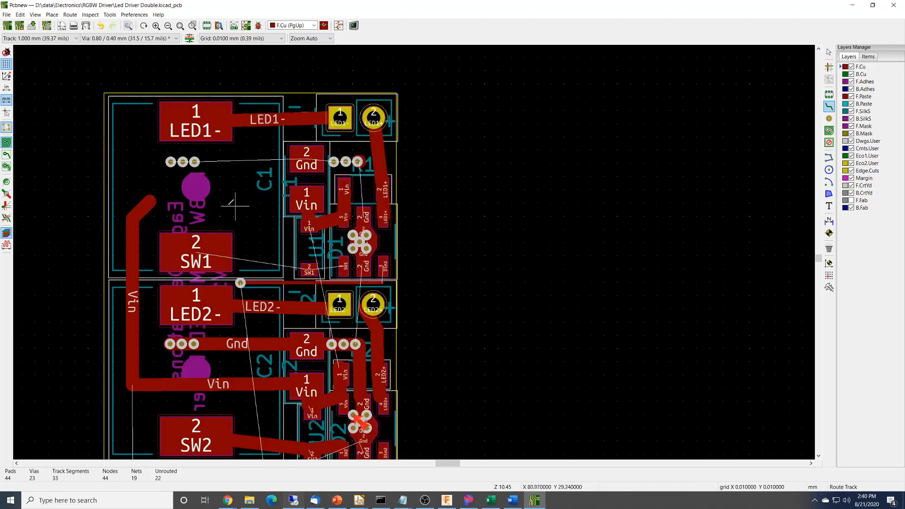
Route the Vin track from C1 pad 1 to the open end of the existing Vin track, and shift their junction to level the horizontal segment.
{"action": "left_click", "coordinate": [306, 197]}
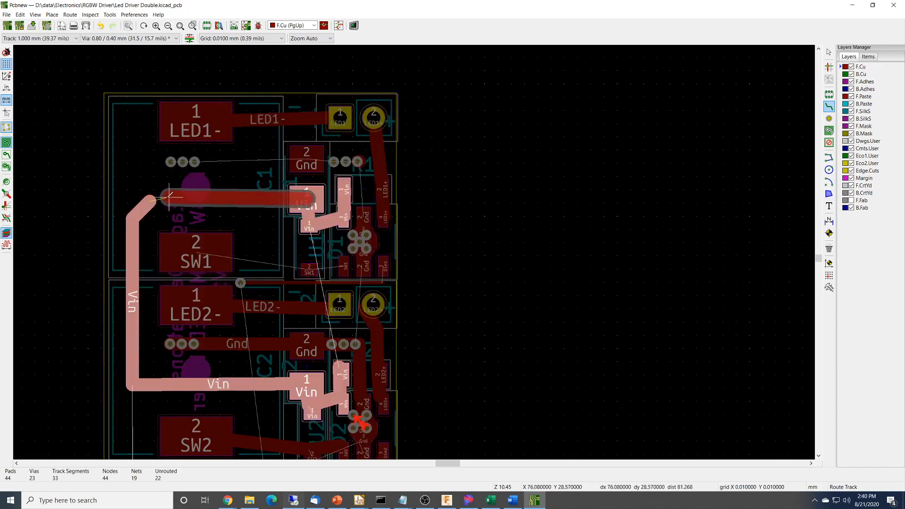
{"action": "left_click", "coordinate": [150, 200]}
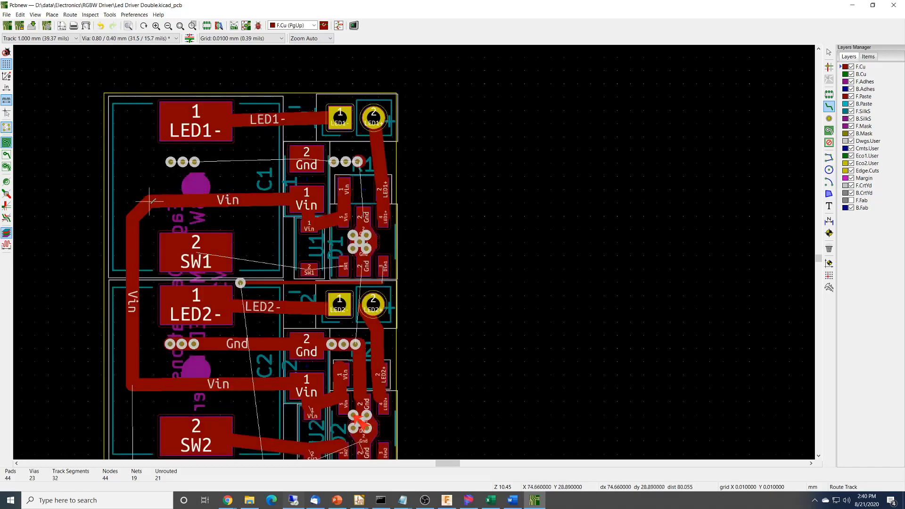
{"action": "scroll", "coordinate": [173, 210], "scroll_direction": "up", "scroll_amount": 2}
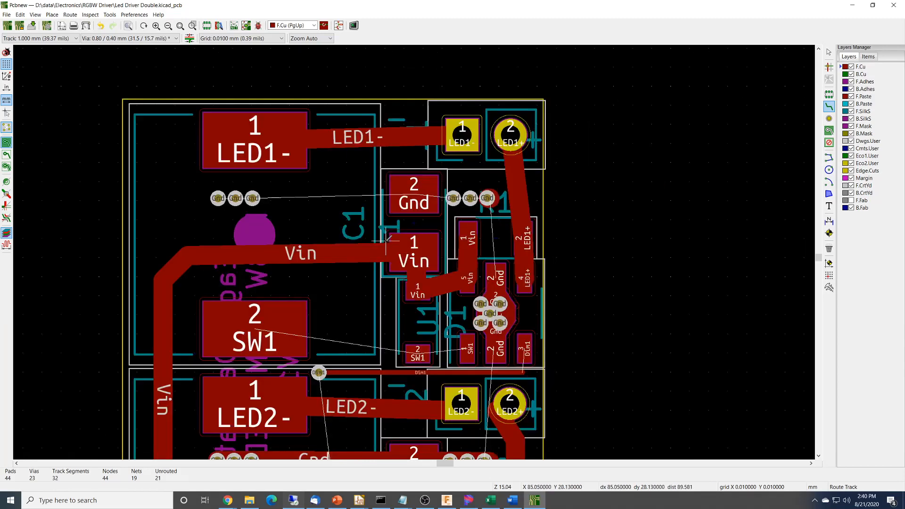
{"action": "scroll", "coordinate": [388, 239], "scroll_direction": "up", "scroll_amount": 4}
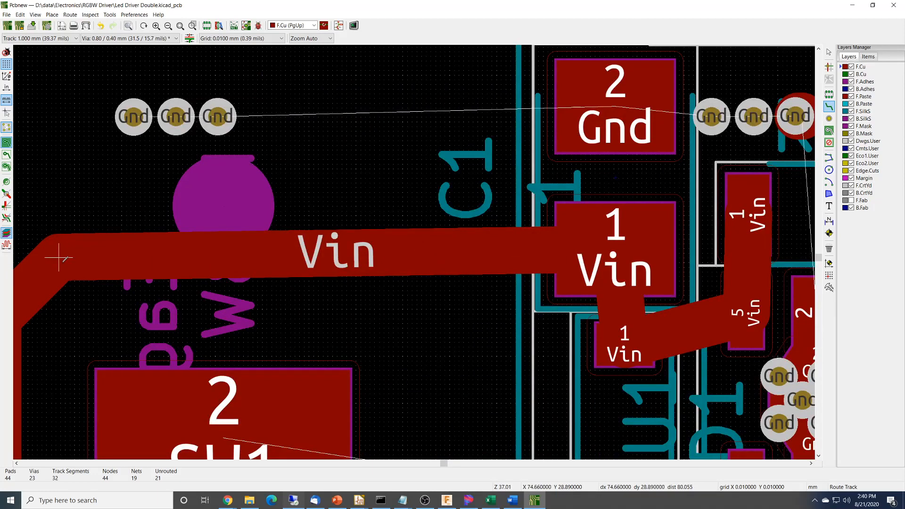
{"action": "left_click", "coordinate": [58, 258]}
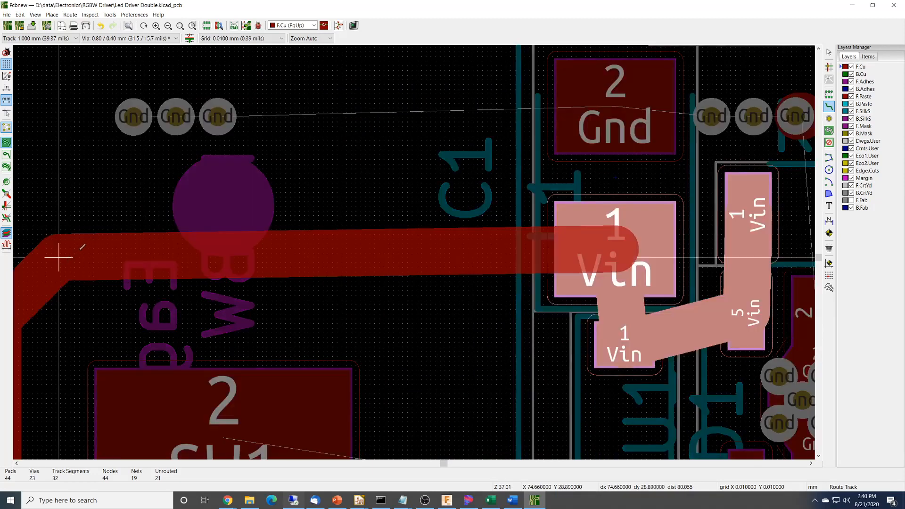
{"action": "left_click", "coordinate": [86, 249]}
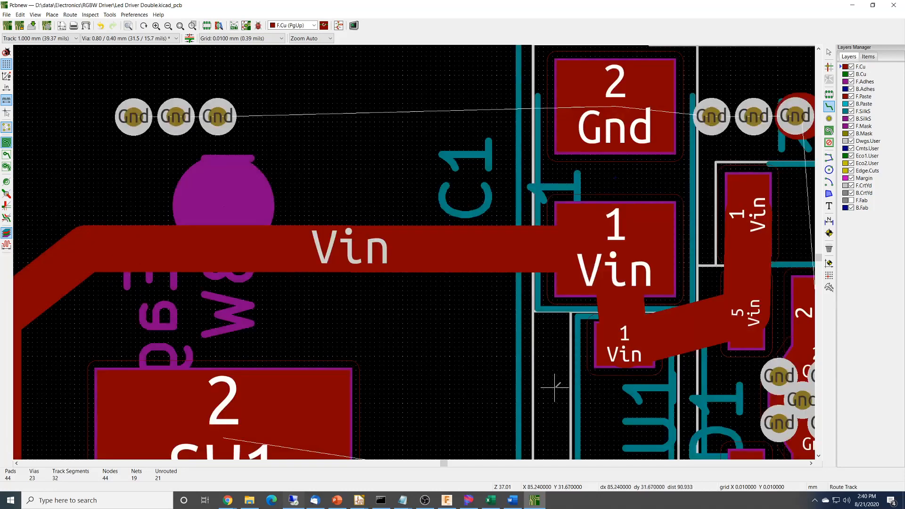
Delete the leftover Gnd track stub at the rightmost via above R1.
{"action": "scroll", "coordinate": [555, 386], "scroll_direction": "down", "scroll_amount": 3}
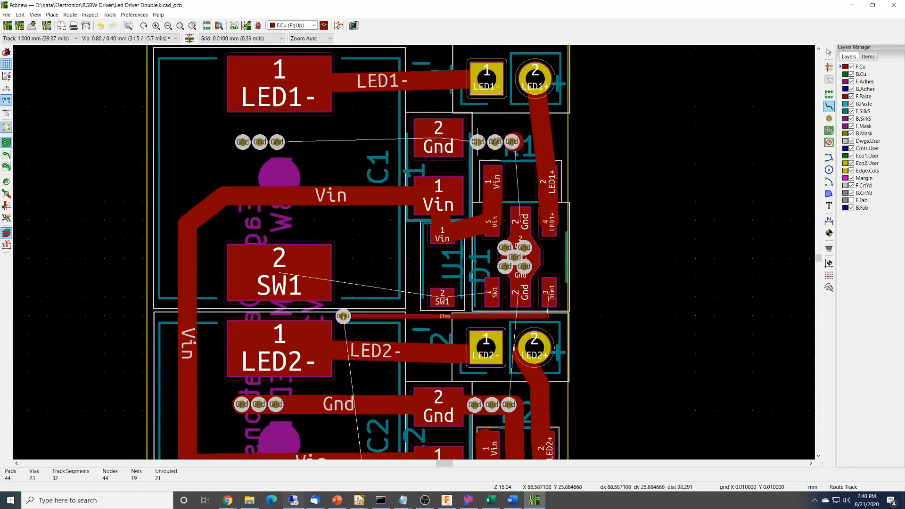
{"action": "key", "text": "Escape"}
{"action": "left_click", "coordinate": [526, 147]}
{"action": "key", "text": "Delete"}
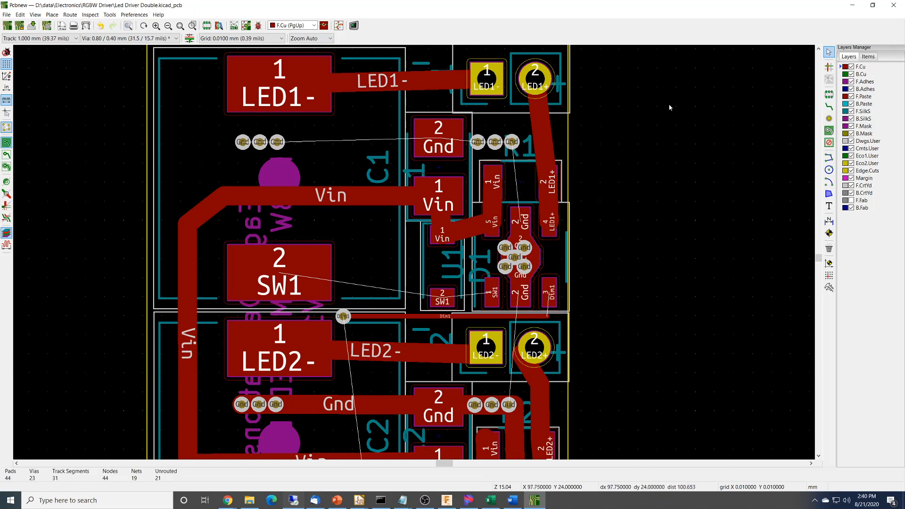
{"action": "left_click", "coordinate": [829, 106]}
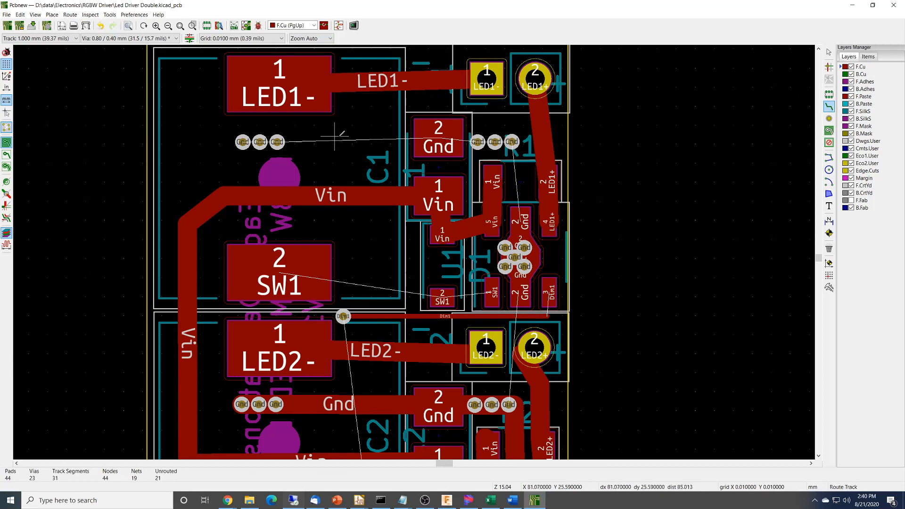
{"action": "left_click", "coordinate": [440, 138]}
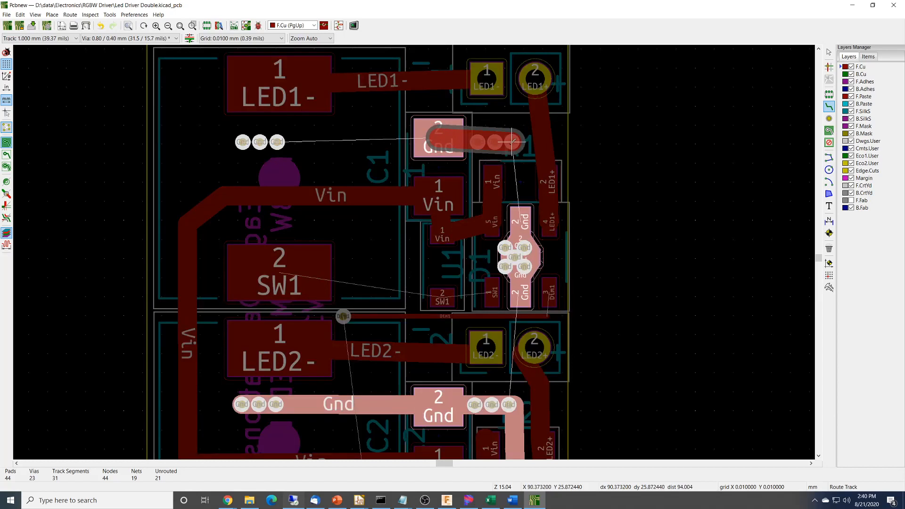
{"action": "key", "text": "Escape"}
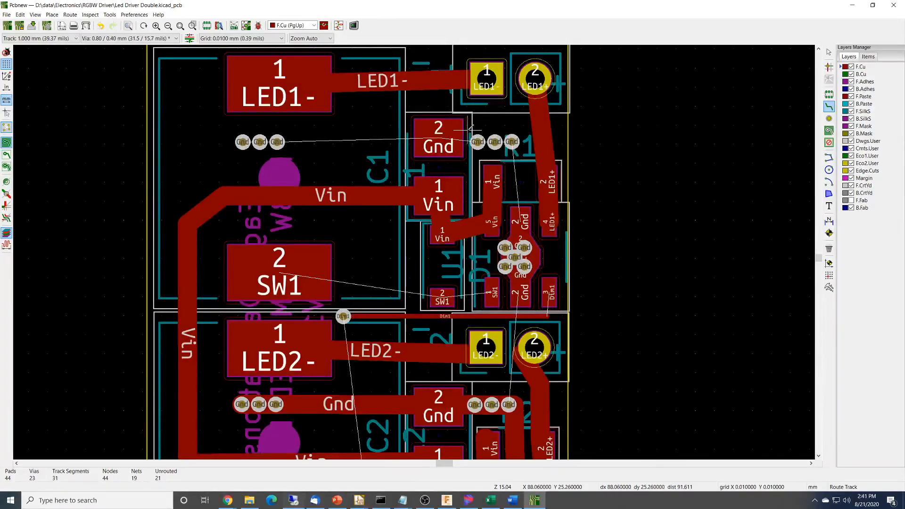
{"action": "key", "text": "Escape"}
Move the three Gnd vias above R1 and the three Gnd vias inside L1 into line with the centre of C1 pad 2.
{"action": "left_click_drag", "start_coordinate": [467, 128], "coordinate": [526, 155]}
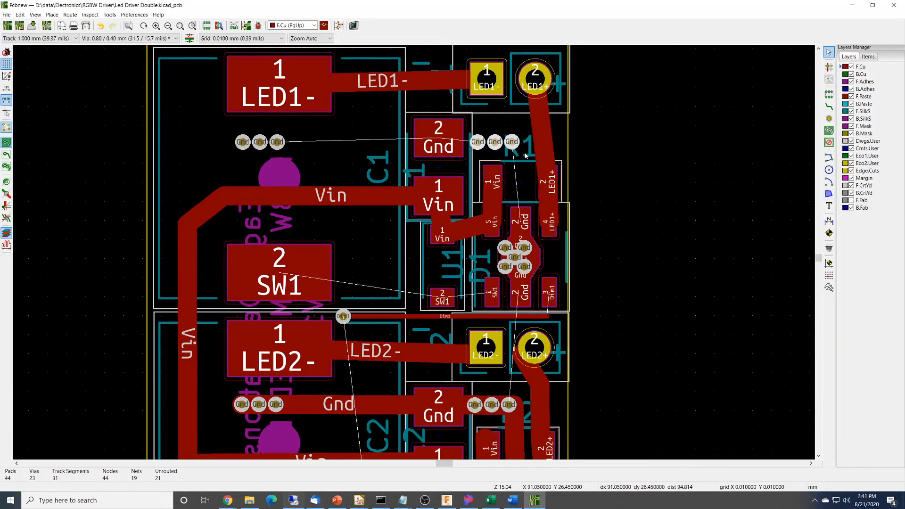
{"action": "key", "text": "m"}
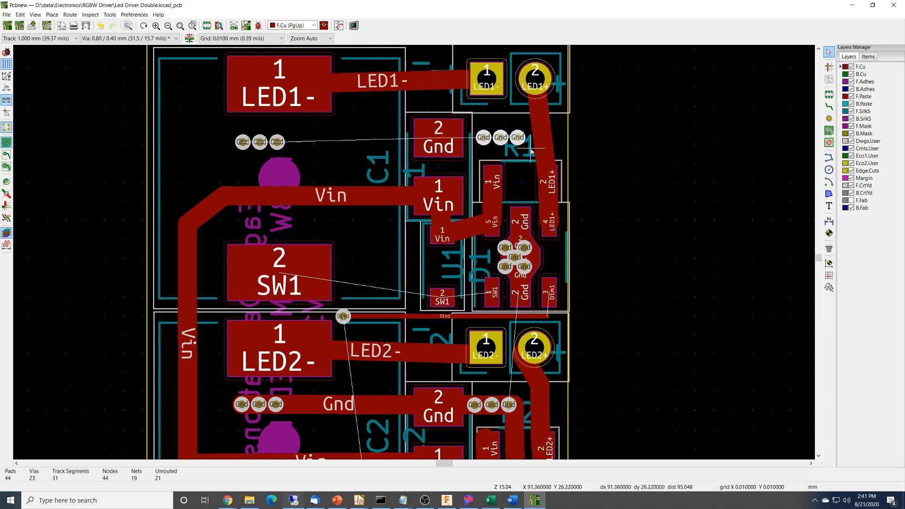
{"action": "left_click", "coordinate": [531, 150]}
{"action": "left_click_drag", "start_coordinate": [211, 127], "coordinate": [296, 151]}
{"action": "key", "text": "m"}
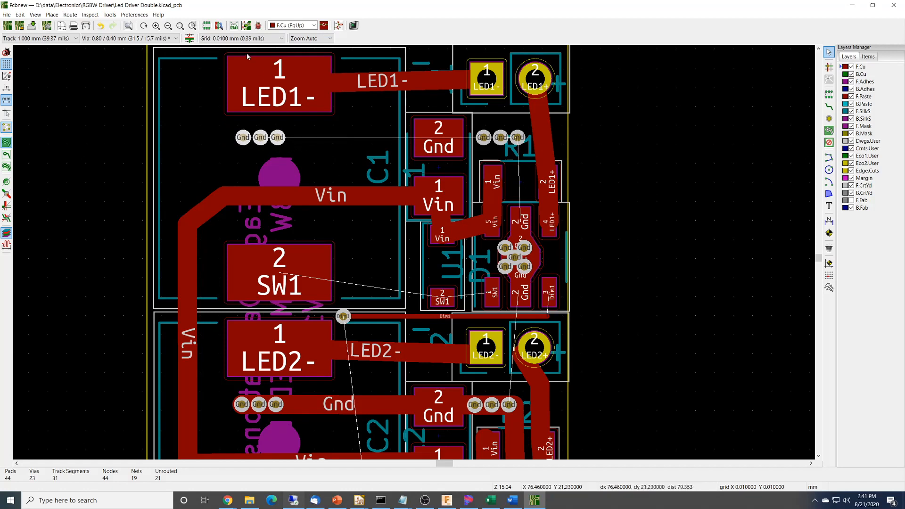
Route the Gnd track from the leftmost via inside L1 through C1 pad 2 and the vias above R1 to the upper U1 pad 2.
{"action": "left_click", "coordinate": [829, 106]}
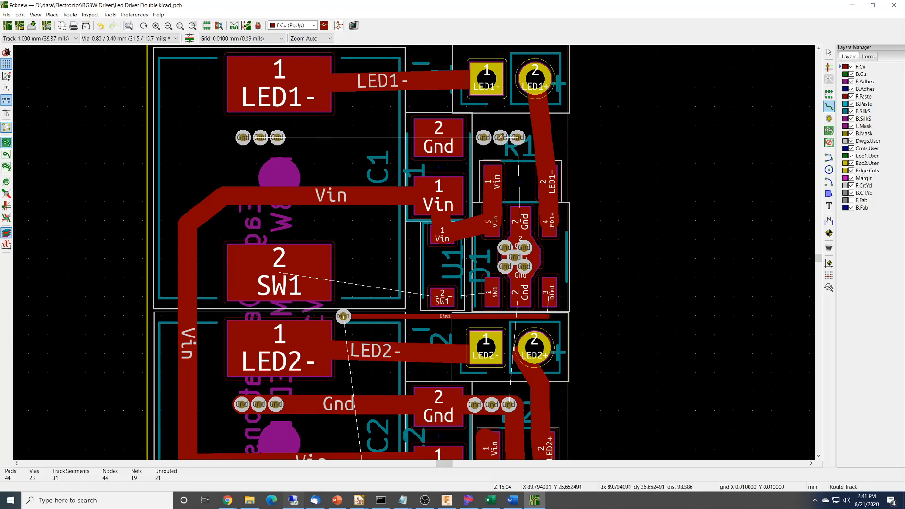
{"action": "left_click", "coordinate": [242, 137]}
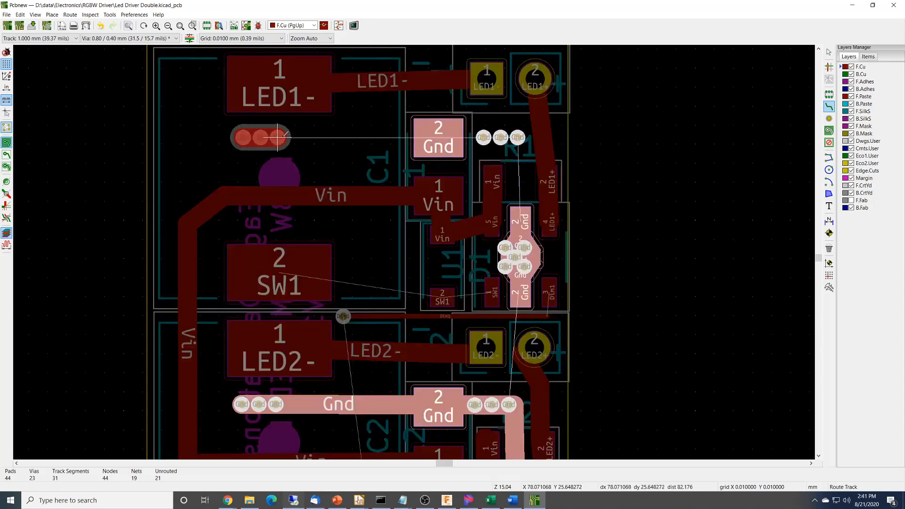
{"action": "left_click", "coordinate": [436, 137]}
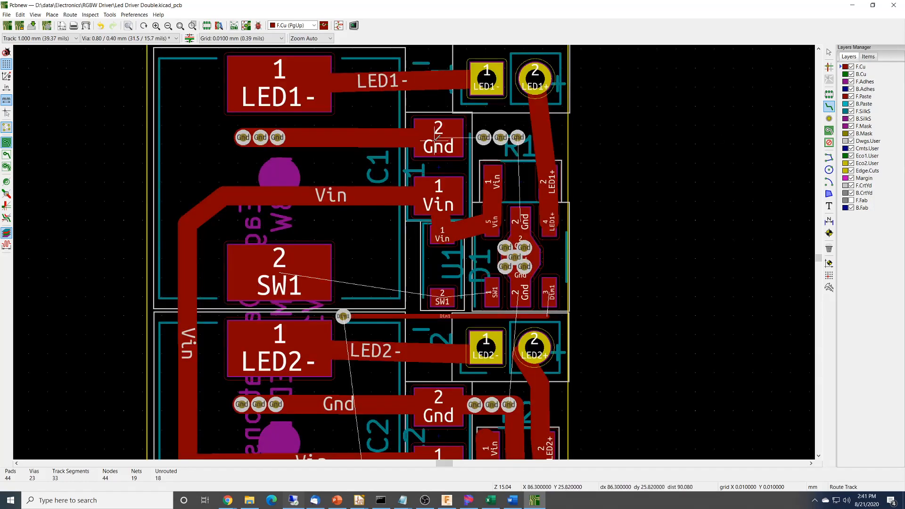
{"action": "left_click", "coordinate": [438, 137]}
{"action": "left_click", "coordinate": [518, 137]}
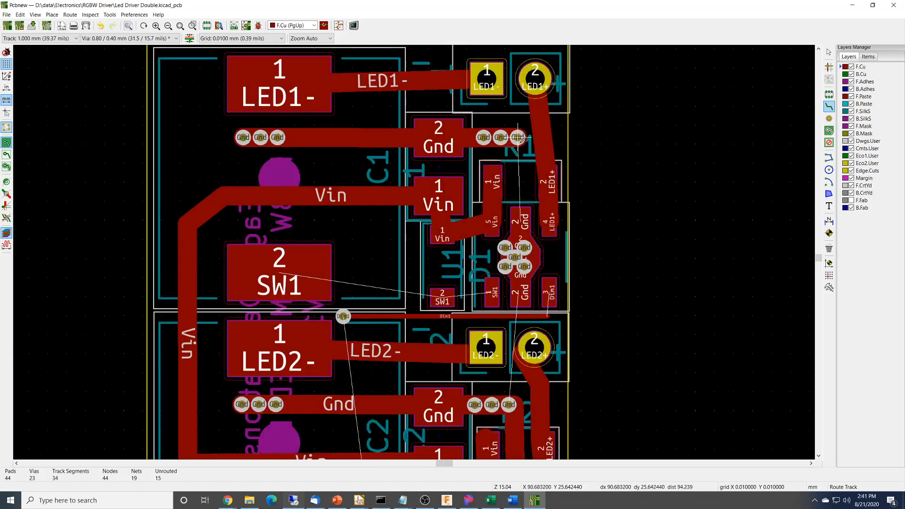
{"action": "left_click", "coordinate": [518, 137]}
{"action": "left_click", "coordinate": [523, 220]}
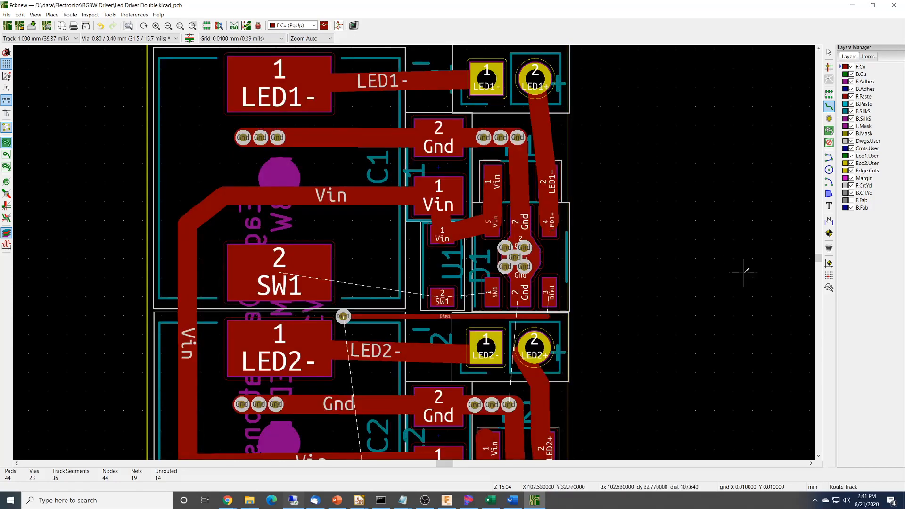
Route the SW1 track from L1 pad 2 through D1 pad 2 to U1 pad 1.
{"action": "left_click", "coordinate": [282, 271]}
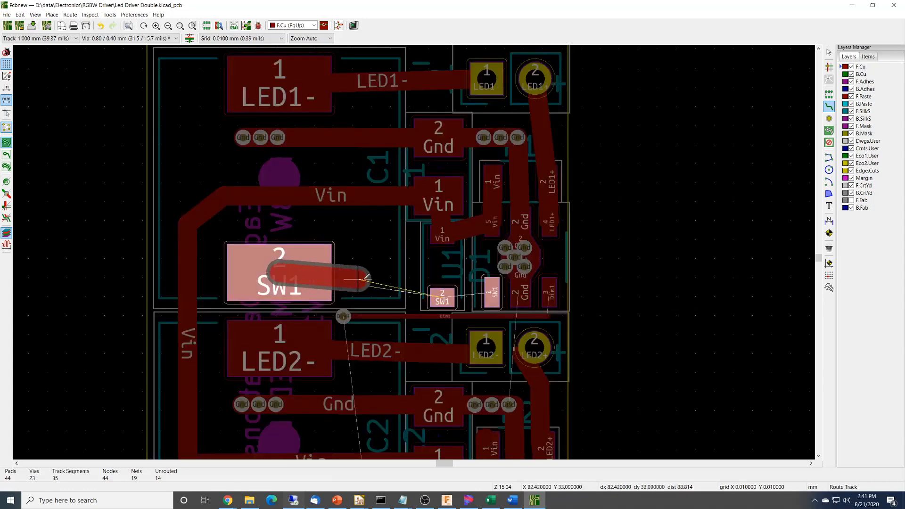
{"action": "left_click", "coordinate": [442, 296]}
{"action": "left_click", "coordinate": [441, 296]}
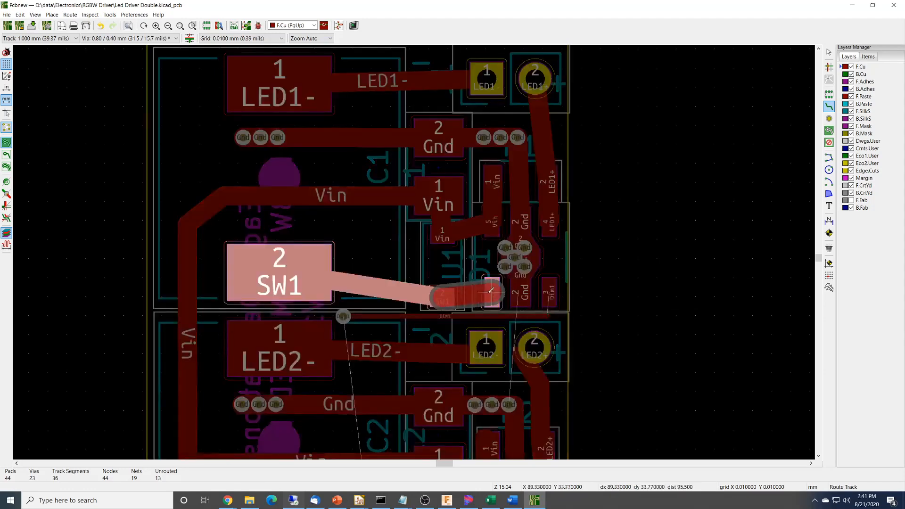
{"action": "left_click", "coordinate": [487, 290]}
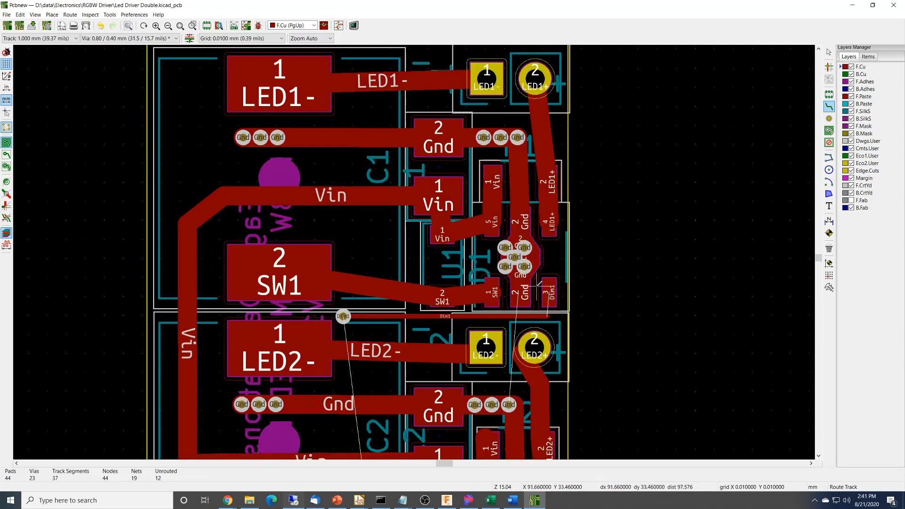
Set the track width to 0.250 mm and connect U1 pad 3 to the Dim1 track beneath it.
{"action": "left_click", "coordinate": [76, 39]}
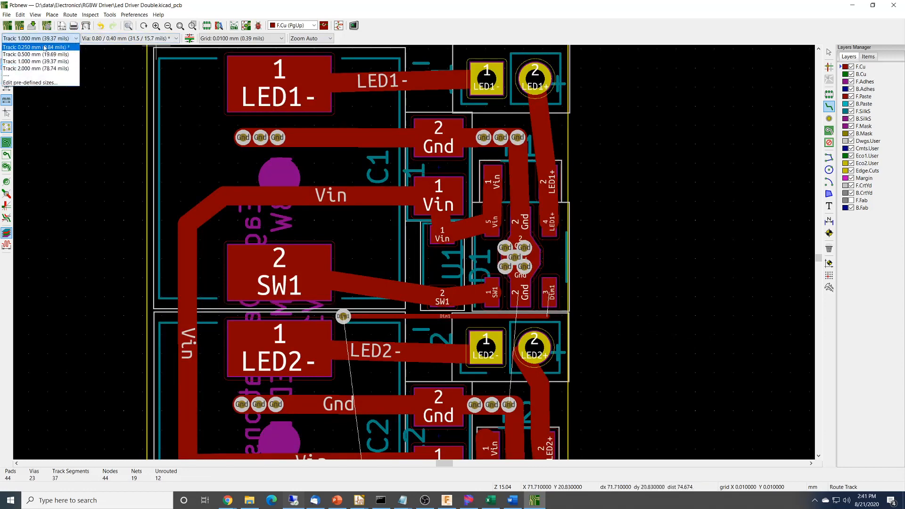
{"action": "left_click", "coordinate": [46, 47]}
{"action": "left_click", "coordinate": [549, 311]}
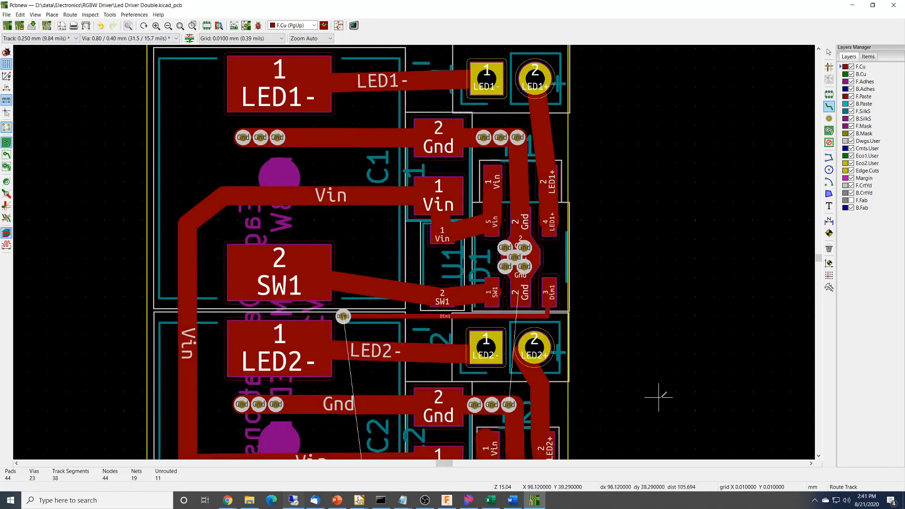
Route a 1.000 mm Gnd track on B.Cu from J5 pad 2 up to the leftmost Gnd via inside L1.
{"action": "middle_click_drag", "start_coordinate": [666, 390], "coordinate": [729, 201]}
{"action": "scroll", "coordinate": [728, 201], "scroll_direction": "down", "scroll_amount": 4}
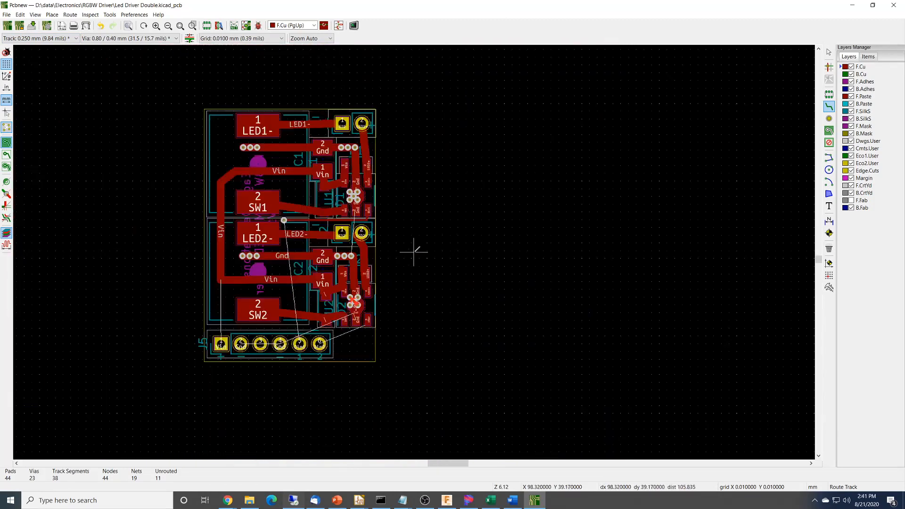
{"action": "left_click", "coordinate": [53, 40]}
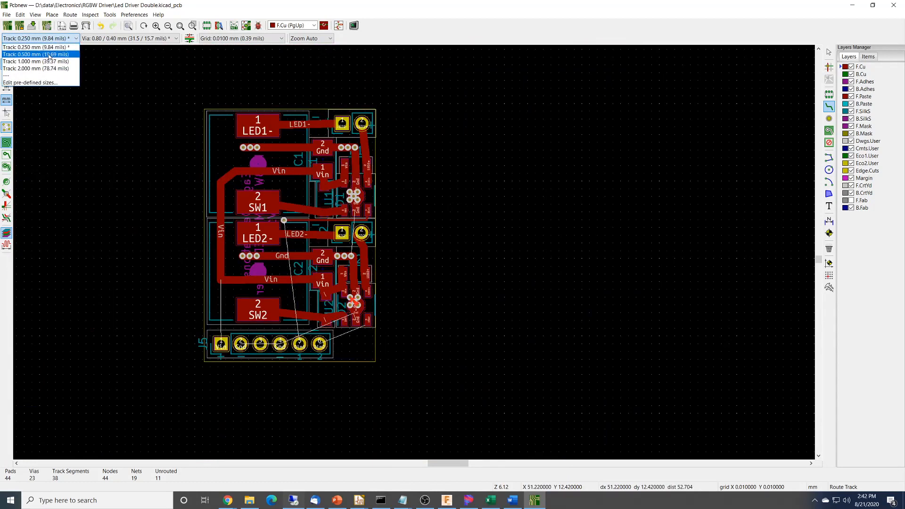
{"action": "left_click", "coordinate": [47, 61]}
{"action": "left_click", "coordinate": [843, 75]}
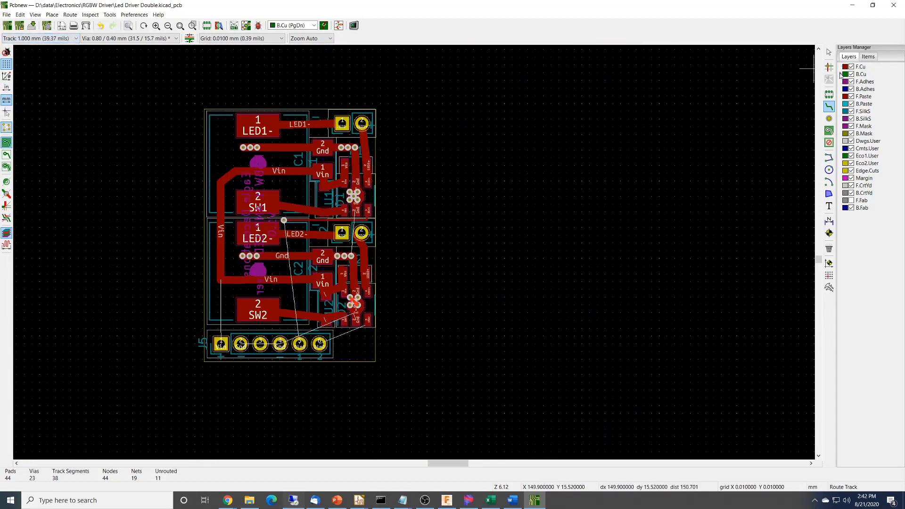
{"action": "left_click", "coordinate": [241, 344]}
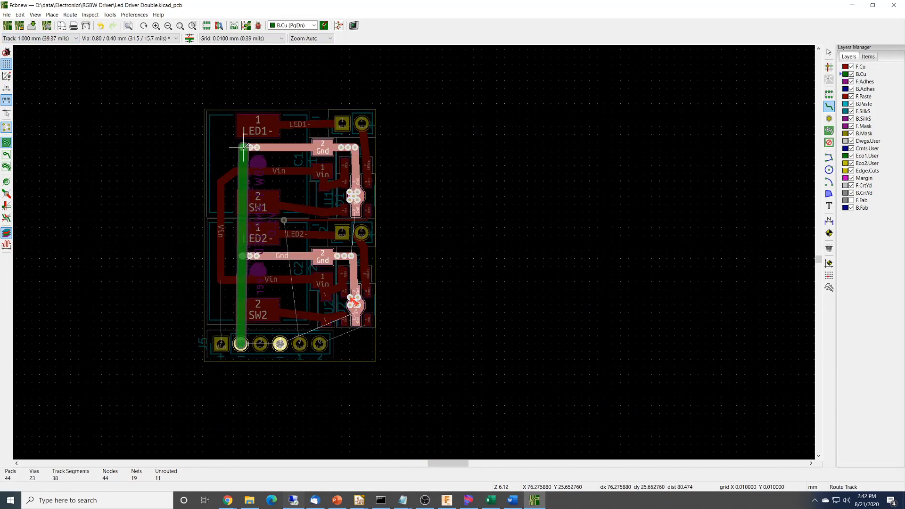
{"action": "left_click", "coordinate": [243, 147]}
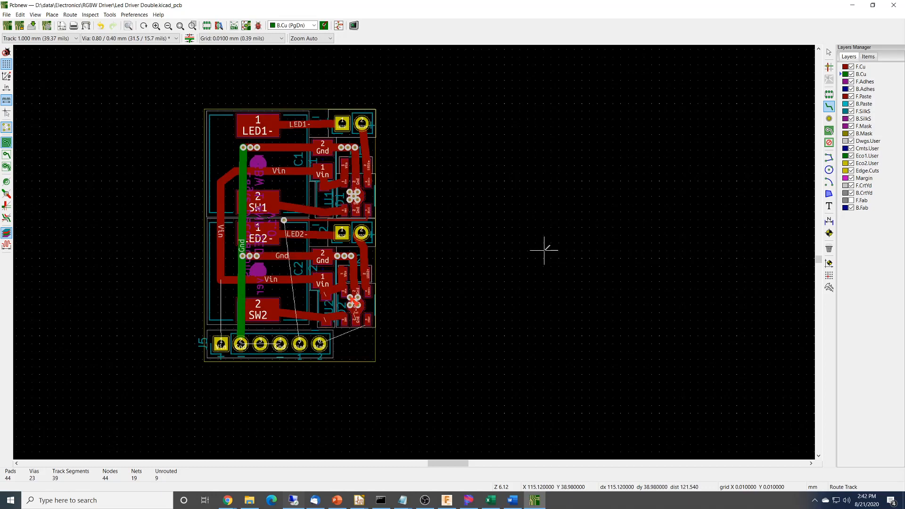
Save the board file and end track routing.
{"action": "left_click", "coordinate": [31, 26]}
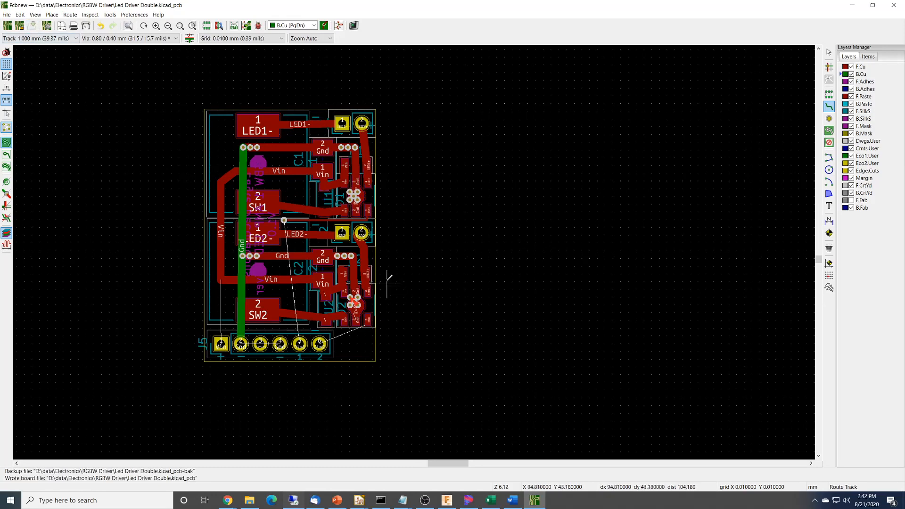
{"action": "scroll", "coordinate": [418, 250], "scroll_direction": "up", "scroll_amount": 1}
{"action": "scroll", "coordinate": [417, 250], "scroll_direction": "up", "scroll_amount": 3}
{"action": "scroll", "coordinate": [418, 250], "scroll_direction": "down", "scroll_amount": 5}
{"action": "scroll", "coordinate": [416, 251], "scroll_direction": "up", "scroll_amount": 6}
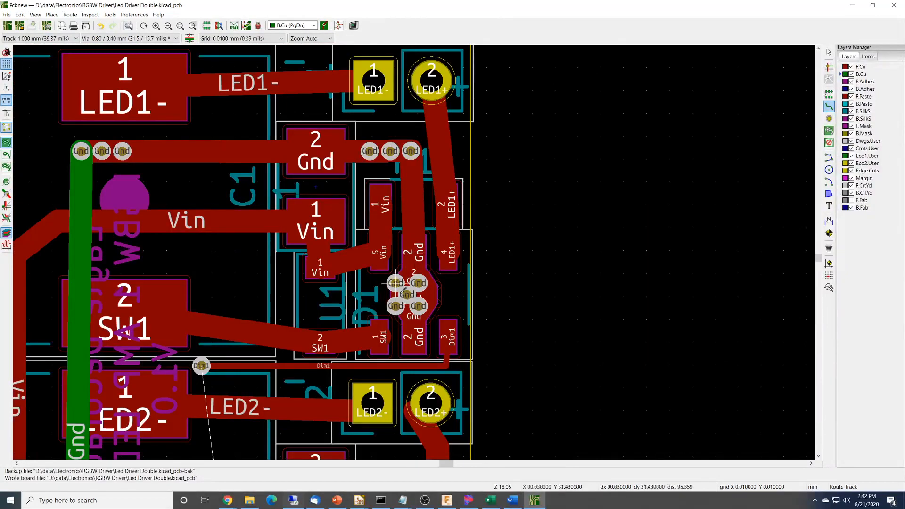
{"action": "key", "text": "Escape"}
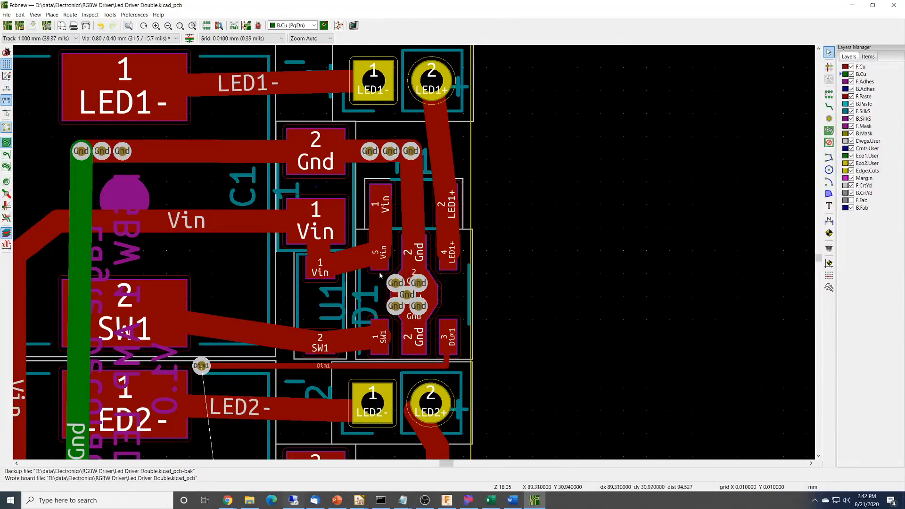
Move the group of five Gnd vias onto the centre of U1's Gnd pad.
{"action": "left_click_drag", "start_coordinate": [379, 272], "coordinate": [436, 322]}
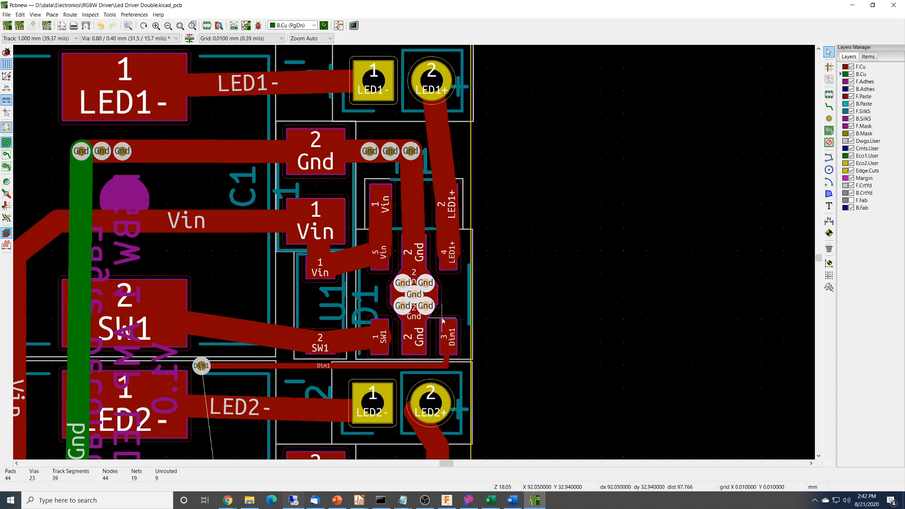
{"action": "left_click", "coordinate": [443, 321]}
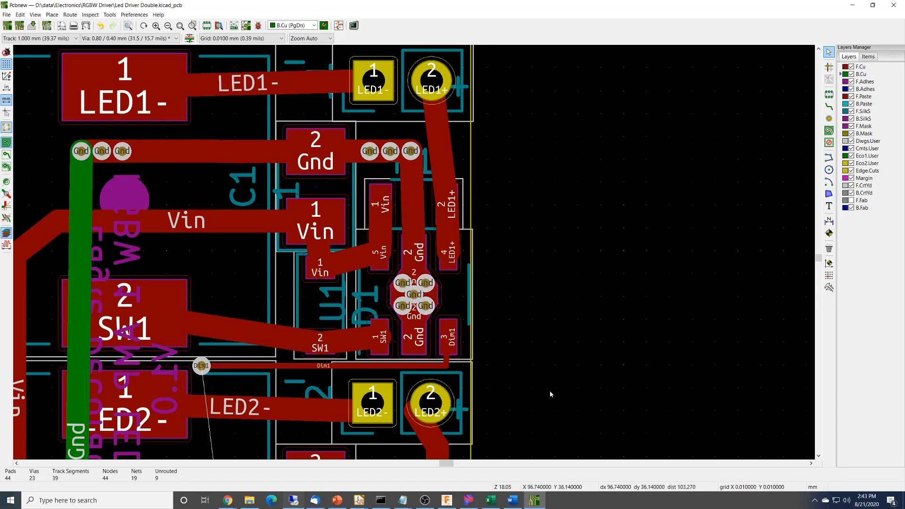
Delete the horizontal Dim1 track above LED2- and move the Dim1 via into vertical alignment with J5 pad 5.
{"action": "middle_click_drag", "start_coordinate": [552, 394], "coordinate": [619, 318]}
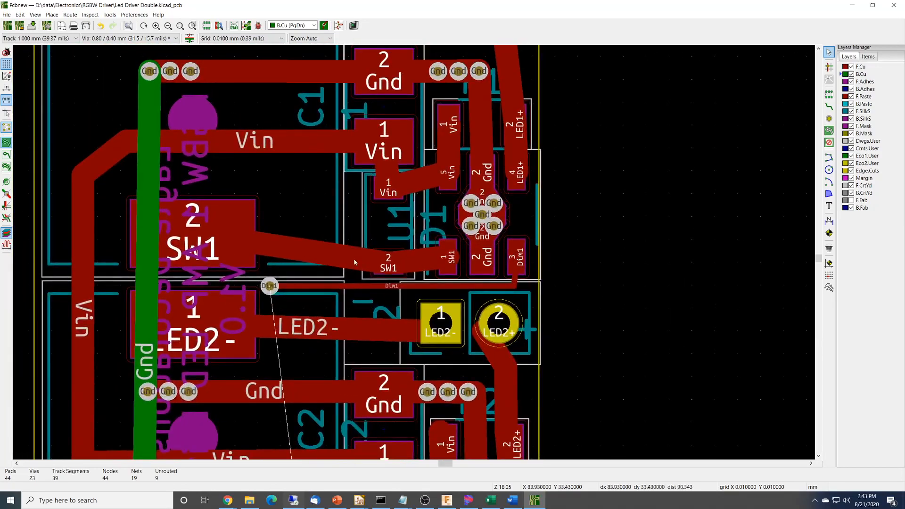
{"action": "middle_click_drag", "start_coordinate": [573, 337], "coordinate": [601, 172]}
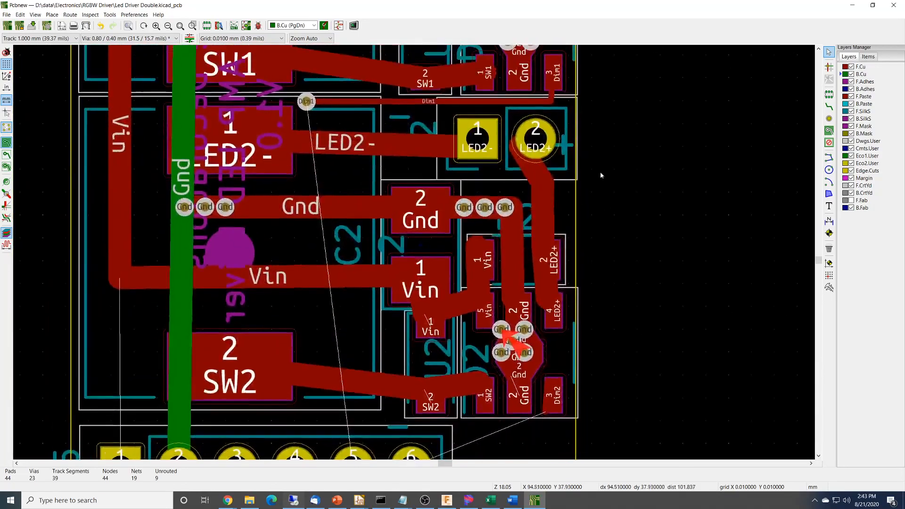
{"action": "middle_click_drag", "start_coordinate": [637, 373], "coordinate": [633, 306]}
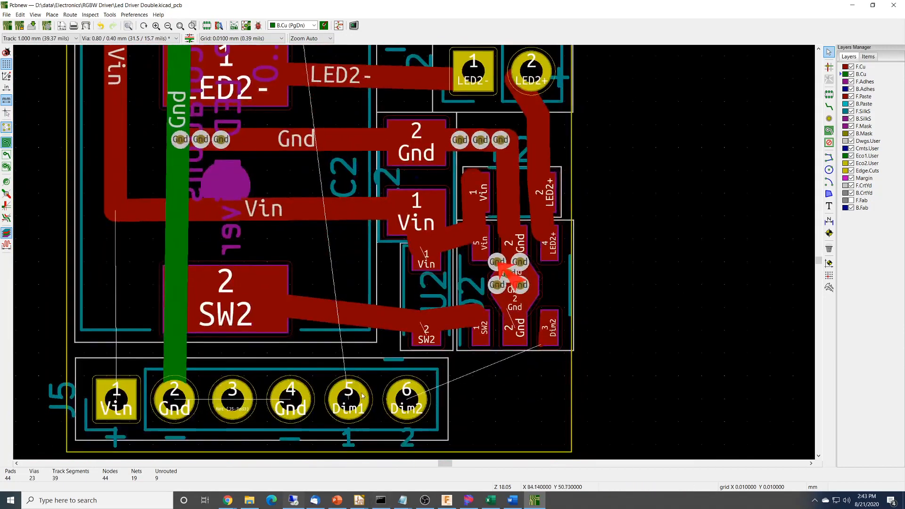
{"action": "scroll", "coordinate": [414, 253], "scroll_direction": "down", "scroll_amount": 3}
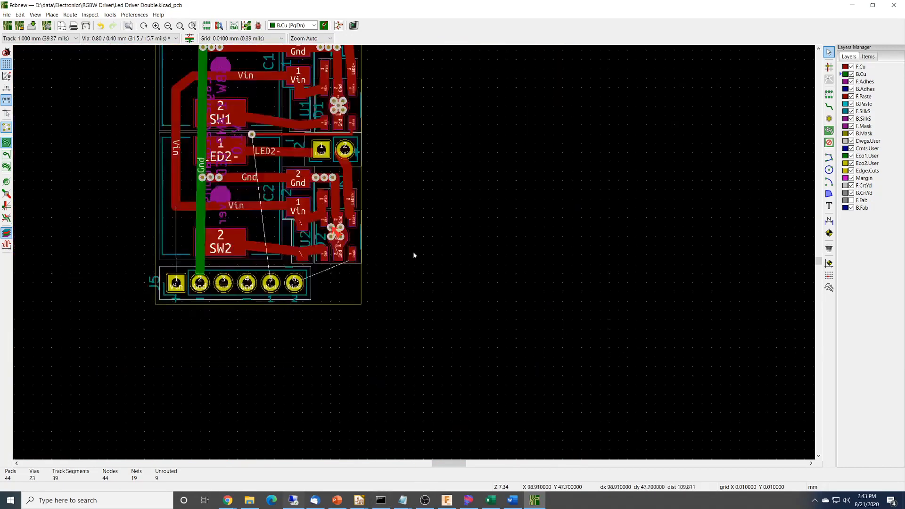
{"action": "scroll", "coordinate": [414, 253], "scroll_direction": "up", "scroll_amount": 2}
{"action": "middle_click_drag", "start_coordinate": [392, 198], "coordinate": [511, 282]}
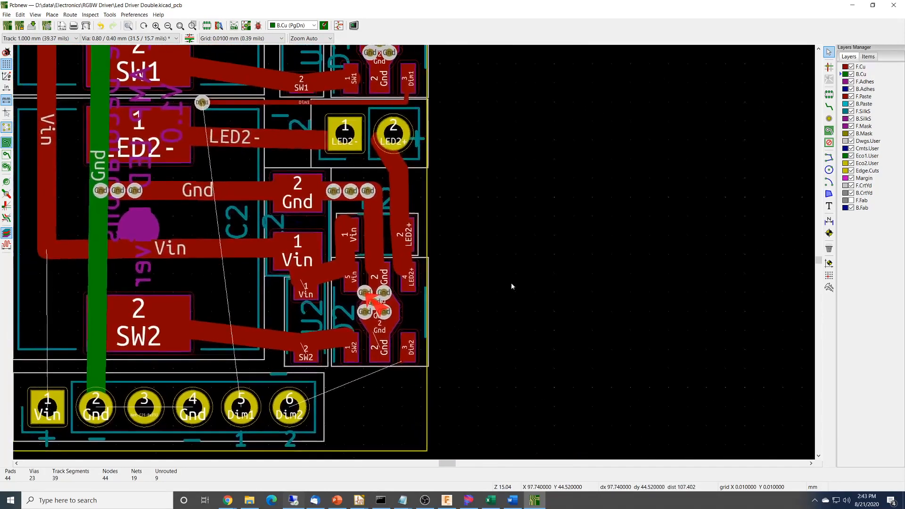
{"action": "left_click", "coordinate": [258, 105]}
{"action": "key", "text": "Delete"}
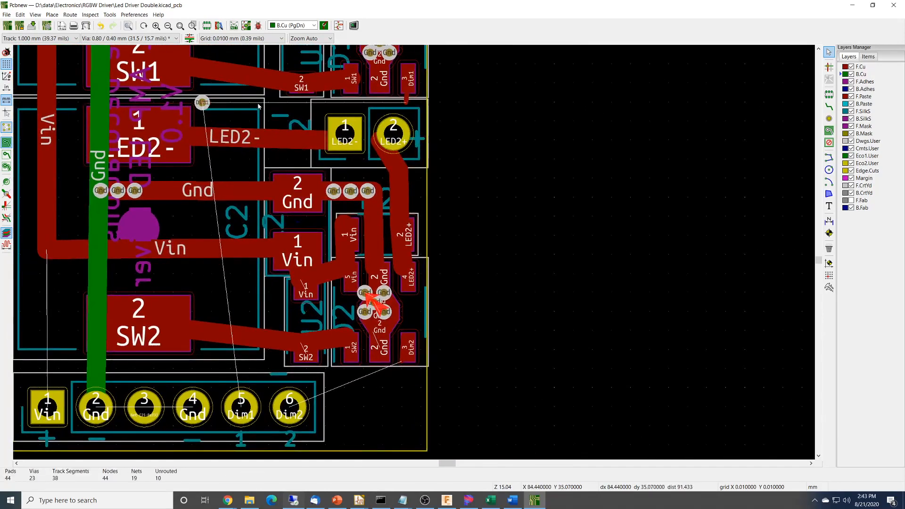
{"action": "left_click", "coordinate": [202, 103]}
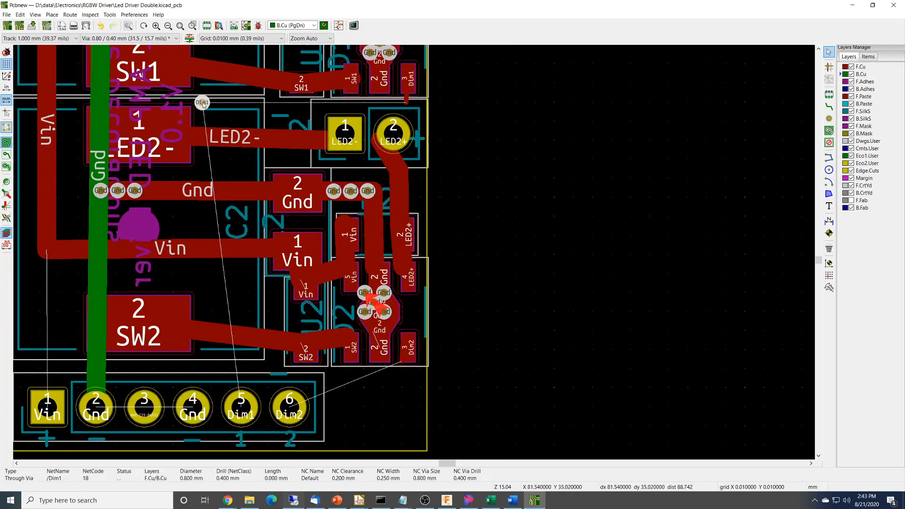
{"action": "left_click_drag", "start_coordinate": [203, 104], "coordinate": [243, 103]}
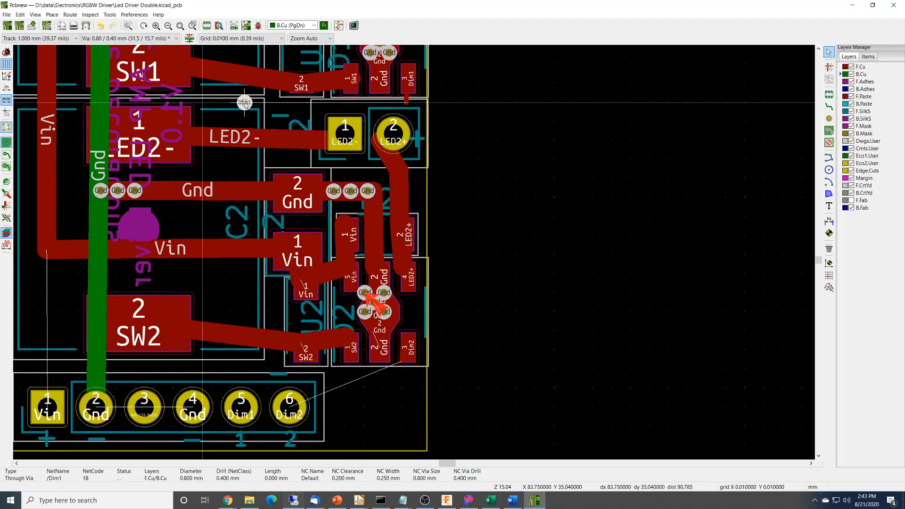
{"action": "left_click_drag", "start_coordinate": [246, 105], "coordinate": [246, 105]}
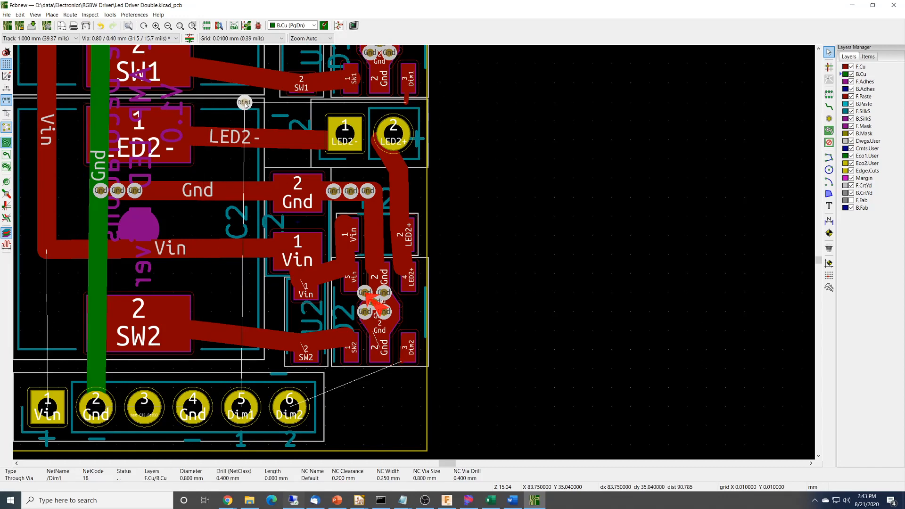
{"action": "left_click_drag", "start_coordinate": [244, 103], "coordinate": [242, 104]}
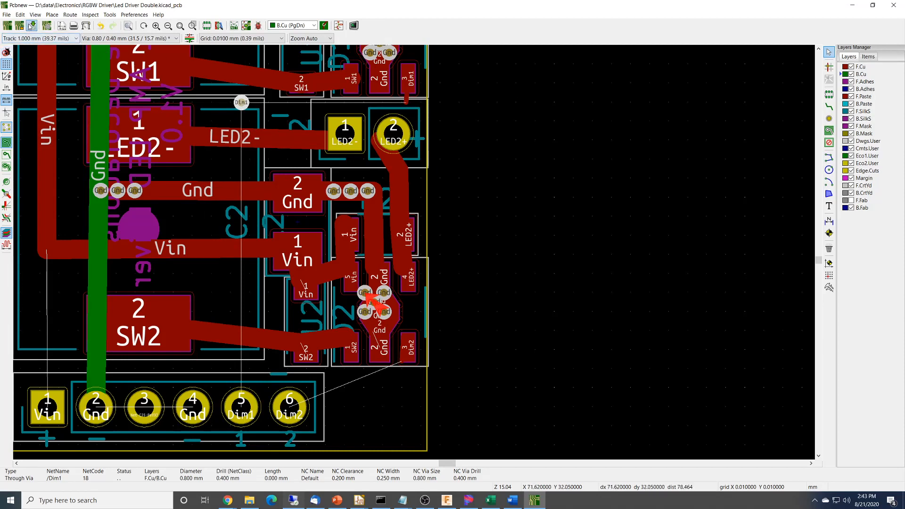
Set the track width to 0.250 mm and route Dim1 on B.Cu from J5 pad 5 straight up to the Dim1 via.
{"action": "left_click", "coordinate": [40, 39]}
{"action": "left_click", "coordinate": [38, 50]}
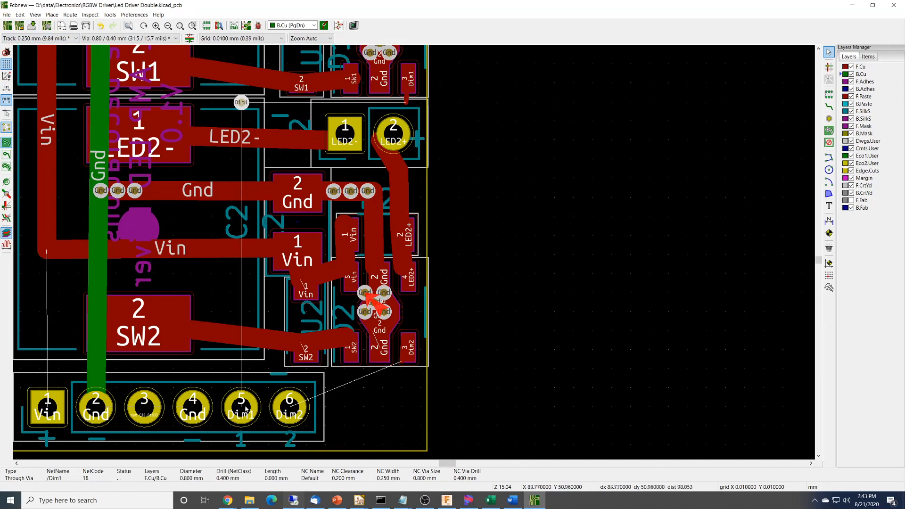
{"action": "key", "text": "x"}
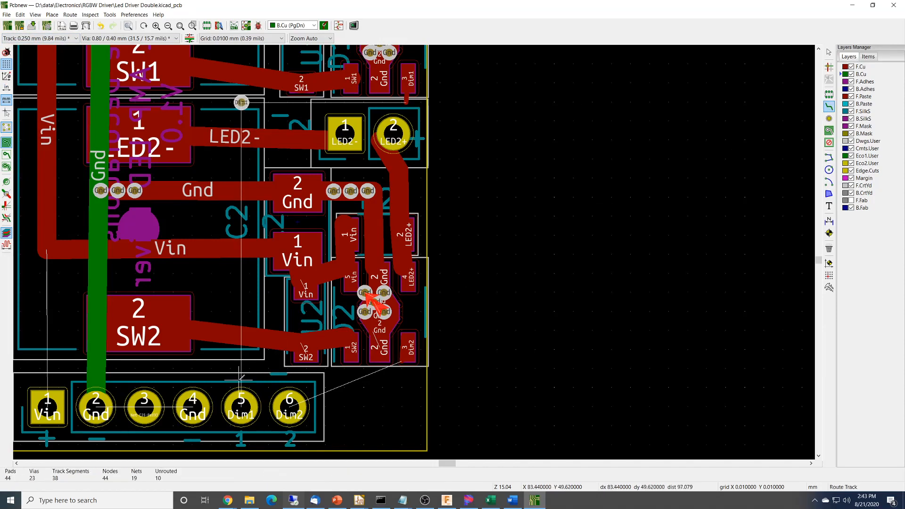
{"action": "left_click", "coordinate": [240, 408]}
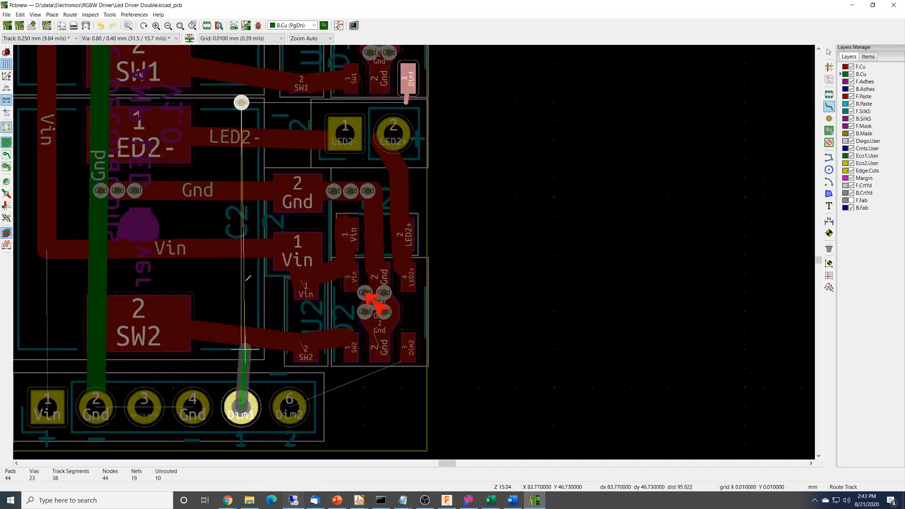
{"action": "left_click", "coordinate": [241, 102]}
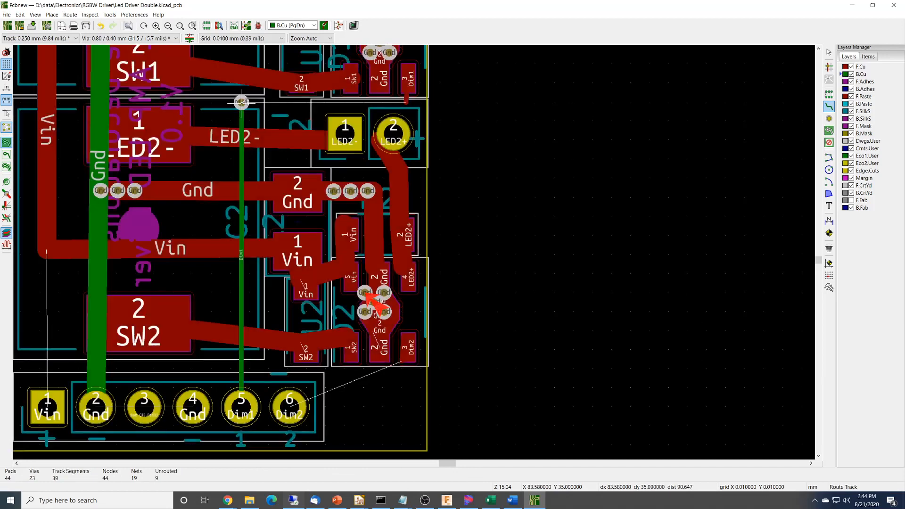
Route the Dim1 track on F.Cu from the Dim1 via to U1 pad 3 and end track routing.
{"action": "key", "text": "Page_Up"}
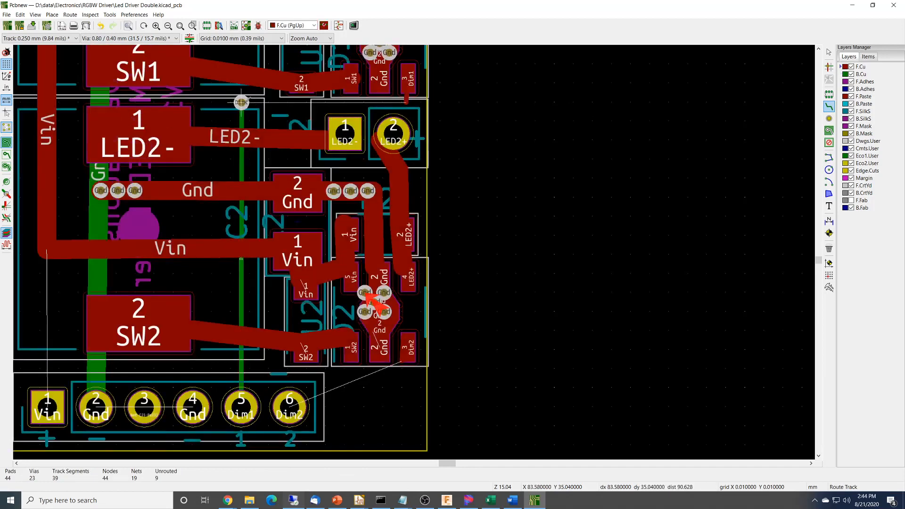
{"action": "left_click", "coordinate": [241, 102]}
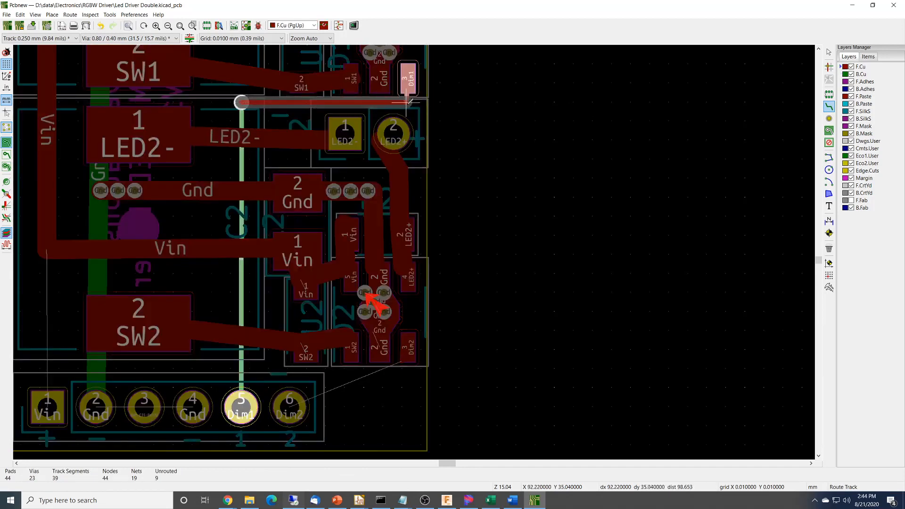
{"action": "left_click", "coordinate": [406, 94]}
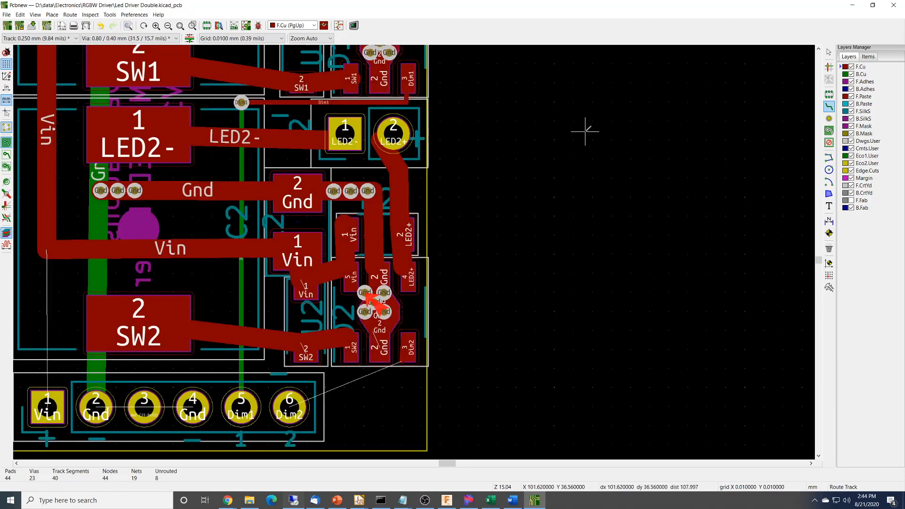
{"action": "middle_click_drag", "start_coordinate": [545, 119], "coordinate": [616, 139]}
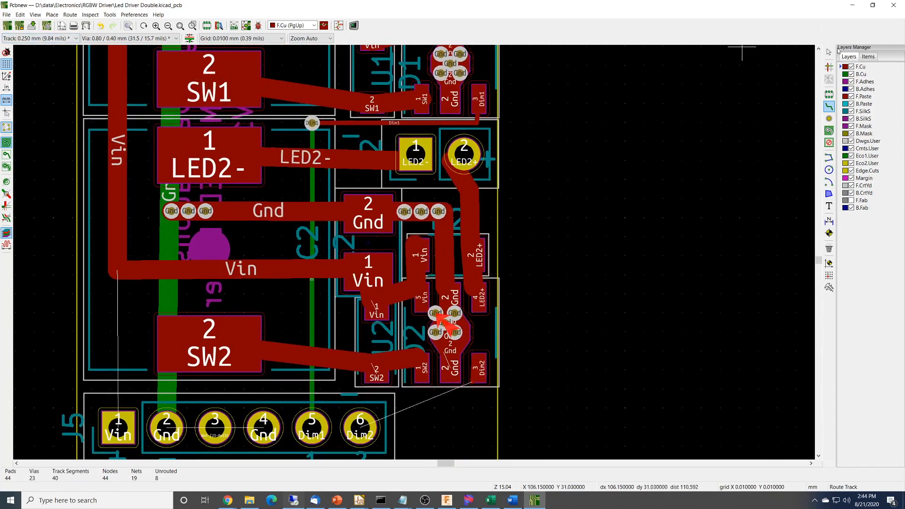
{"action": "key", "text": "Escape"}
Delete the LED2- track to J2 pad 1 and the LED2+ tracks running from J2 pad 2 through R2 to U2.
{"action": "left_click", "coordinate": [327, 161]}
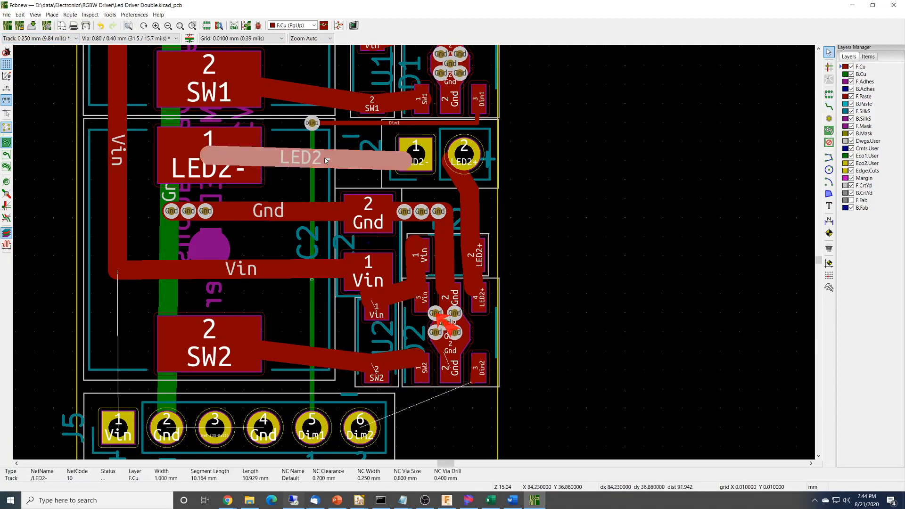
{"action": "key", "text": "Delete"}
{"action": "left_click", "coordinate": [466, 184]}
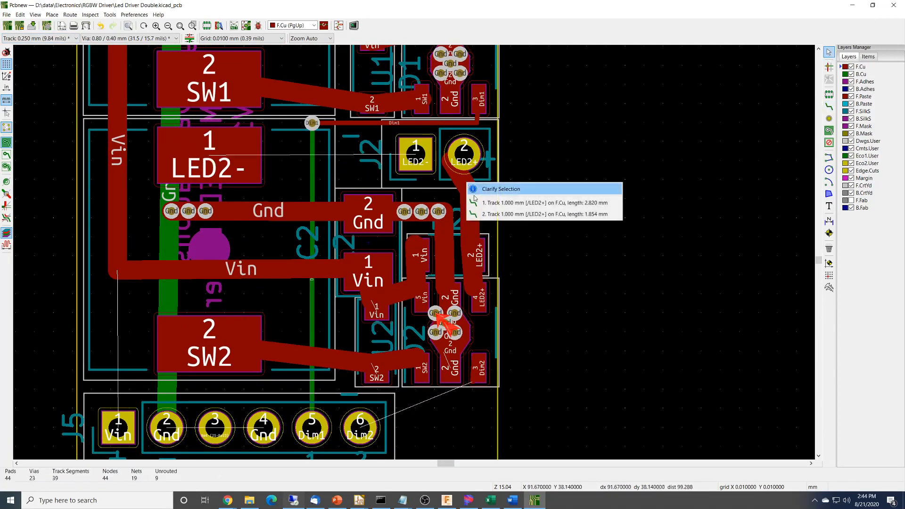
{"action": "left_click", "coordinate": [472, 202]}
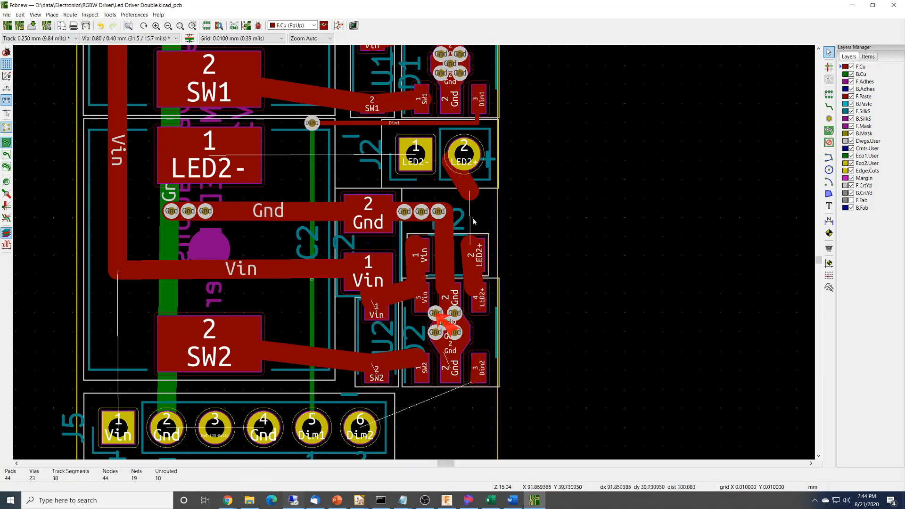
{"action": "key", "text": "Delete"}
{"action": "left_click", "coordinate": [467, 246]}
{"action": "key", "text": "Delete"}
Delete the Gnd tracks running across C2 pad 2 and its neighbouring vias and down to U2.
{"action": "left_click", "coordinate": [444, 255]}
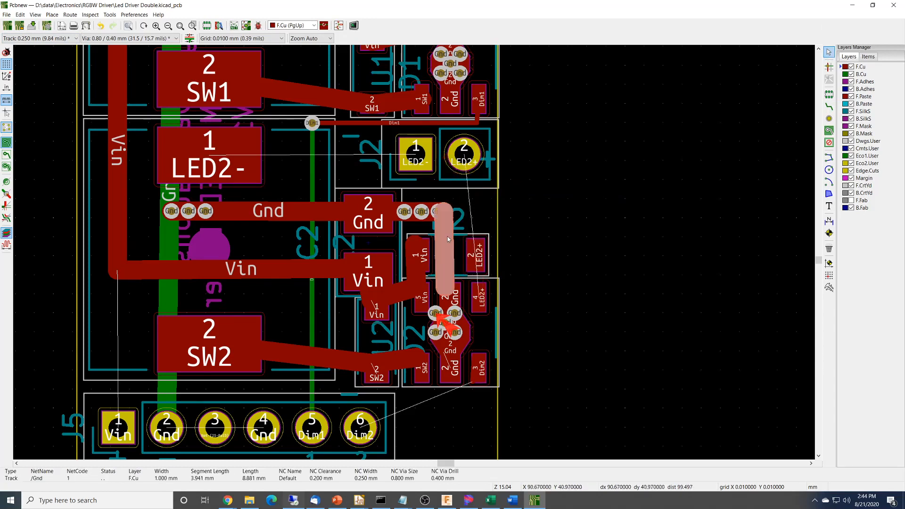
{"action": "key", "text": "Delete"}
{"action": "left_click", "coordinate": [414, 219]}
{"action": "key", "text": "Delete"}
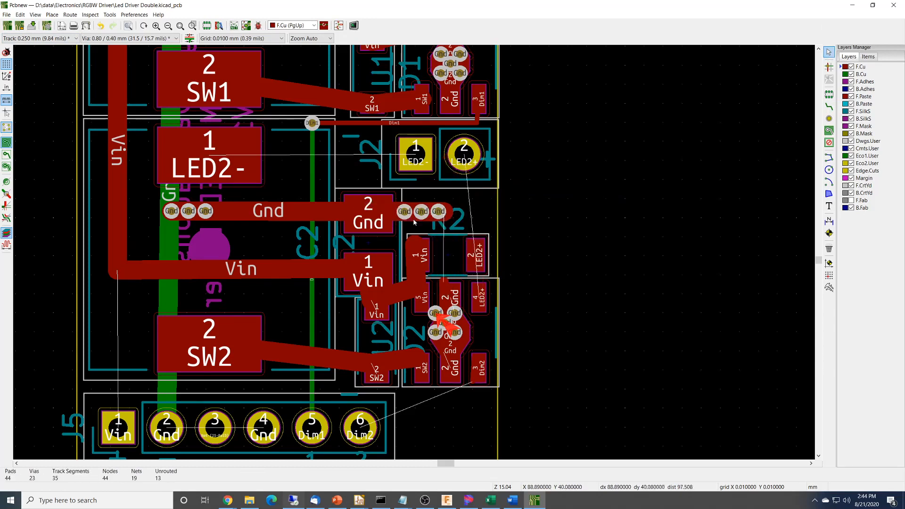
{"action": "left_click", "coordinate": [289, 209]}
{"action": "key", "text": "Delete"}
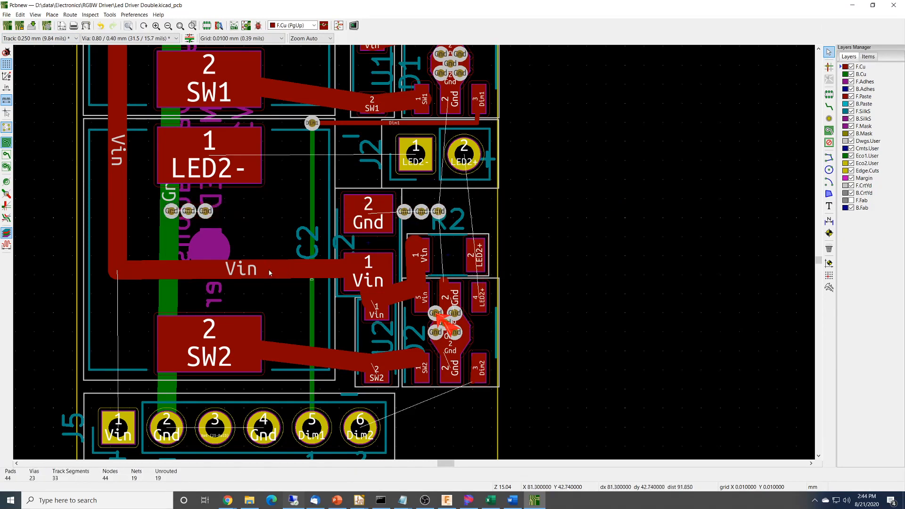
Delete the horizontal Vin track to C2 pad 1 and the Vin tracks linking C2, D2, U2 pad 5 and R2 pad 1.
{"action": "left_click", "coordinate": [270, 273]}
{"action": "key", "text": "Delete"}
{"action": "left_click", "coordinate": [391, 296]}
{"action": "key", "text": "Delete"}
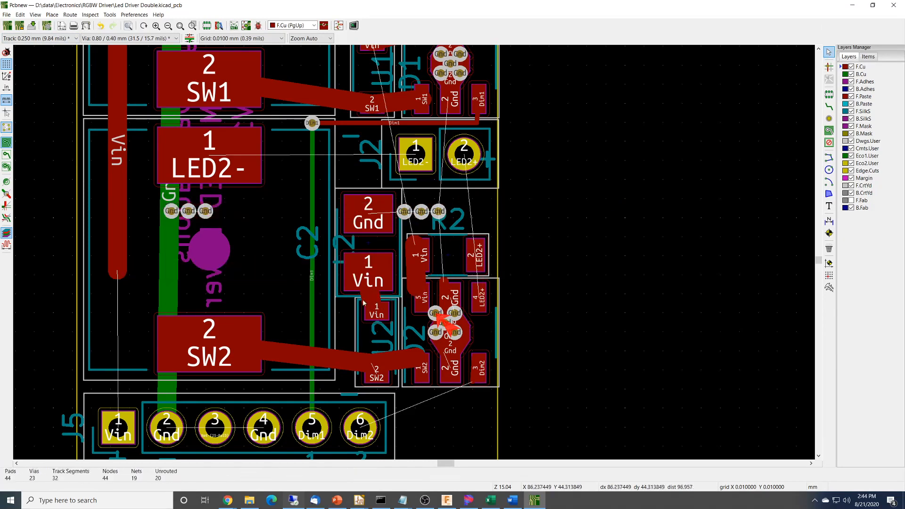
{"action": "left_click", "coordinate": [366, 296]}
{"action": "key", "text": "Delete"}
{"action": "left_click", "coordinate": [413, 269]}
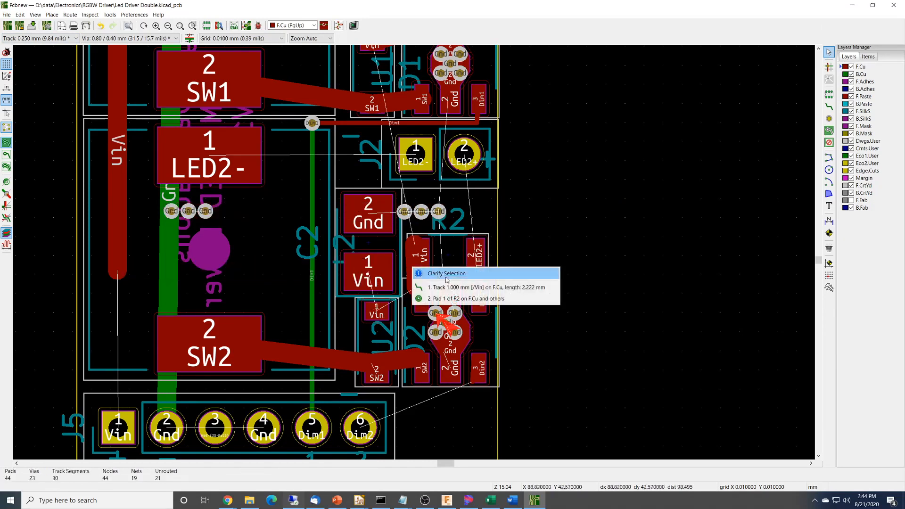
{"action": "left_click", "coordinate": [439, 287]}
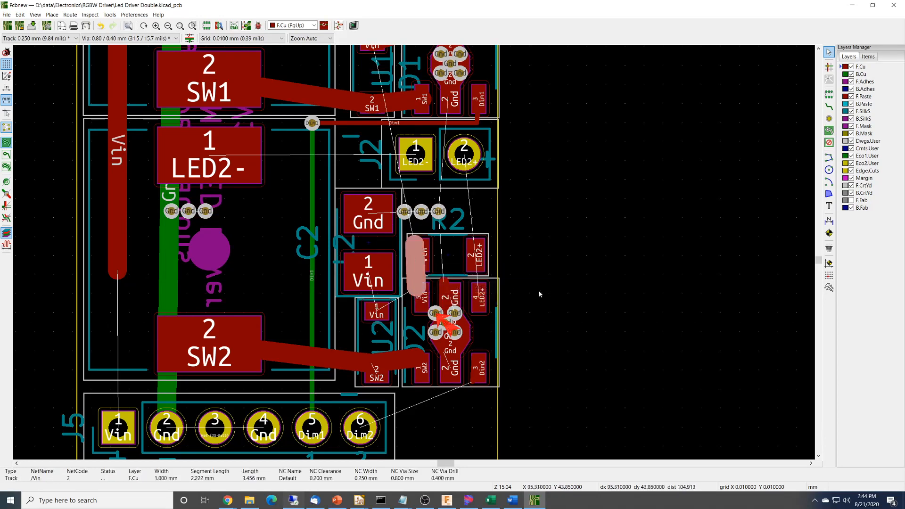
{"action": "key", "text": "Delete"}
Delete the SW2 tracks from L2 pad 2 through D2 pad 2 to U2 pad 1.
{"action": "left_click", "coordinate": [299, 357]}
{"action": "key", "text": "Delete"}
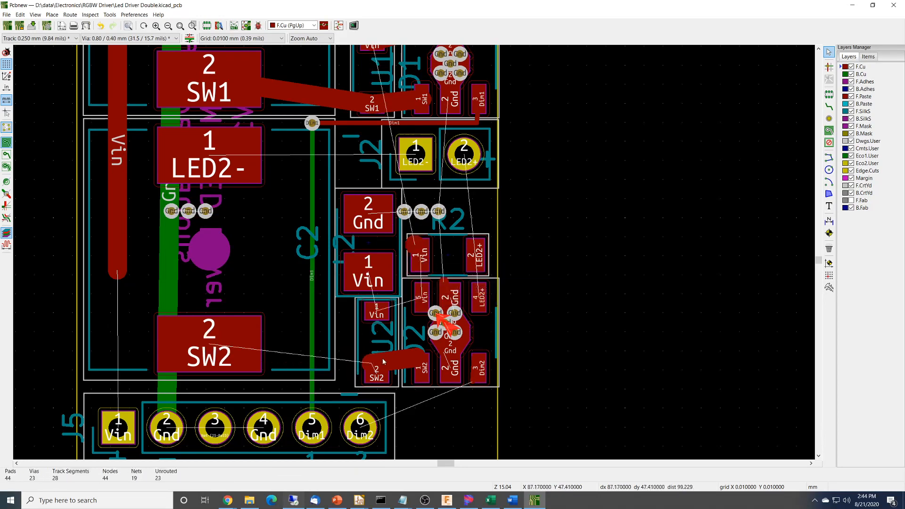
{"action": "left_click", "coordinate": [399, 362]}
{"action": "key", "text": "Delete"}
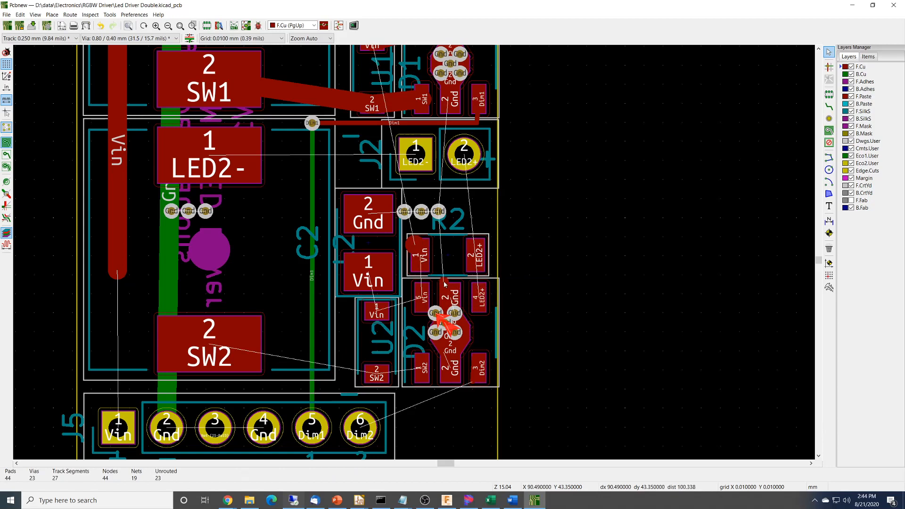
Delete the leftover Gnd track stub at U2's upper pad 2 and the short Vin stub on R2 pad 1.
{"action": "left_click", "coordinate": [445, 284]}
{"action": "key", "text": "Delete"}
{"action": "left_click", "coordinate": [413, 243]}
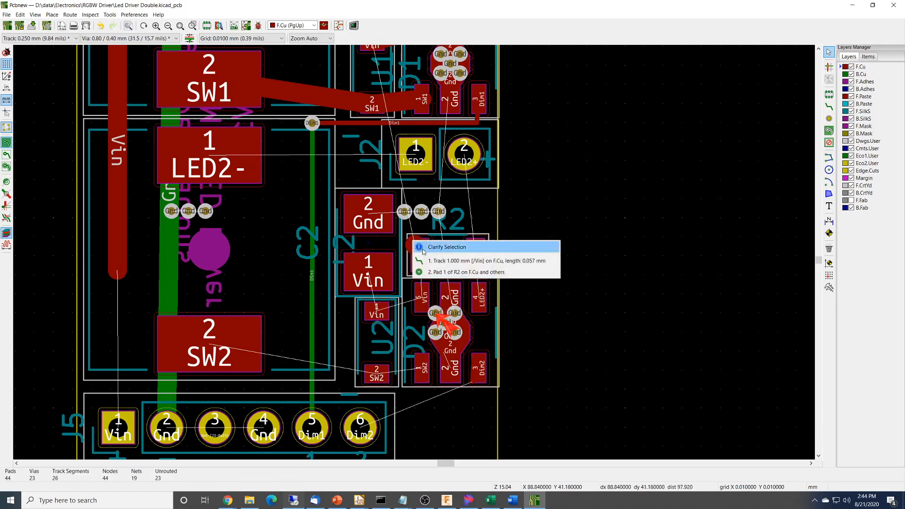
{"action": "left_click", "coordinate": [466, 261]}
{"action": "key", "text": "Delete"}
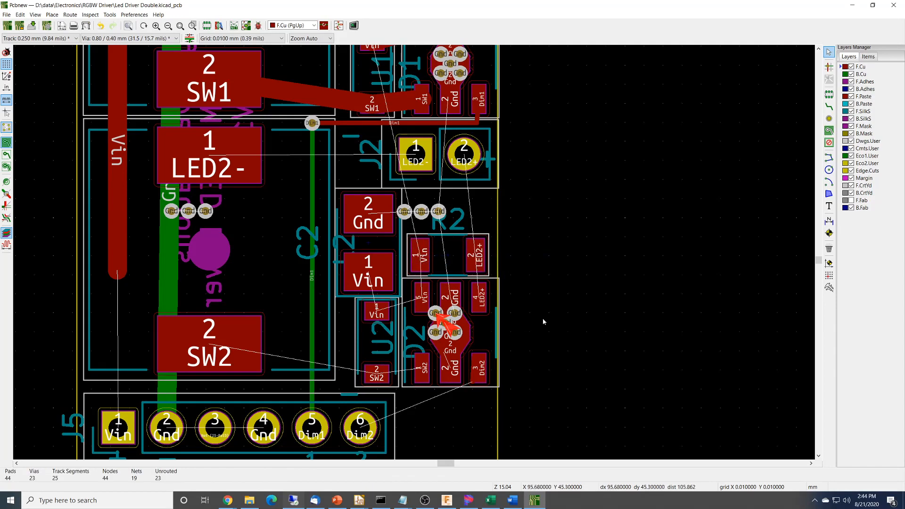
Move the group of Gnd vias at U2 so that it is centred on U2's thermal pad.
{"action": "left_click_drag", "start_coordinate": [423, 303], "coordinate": [470, 346]}
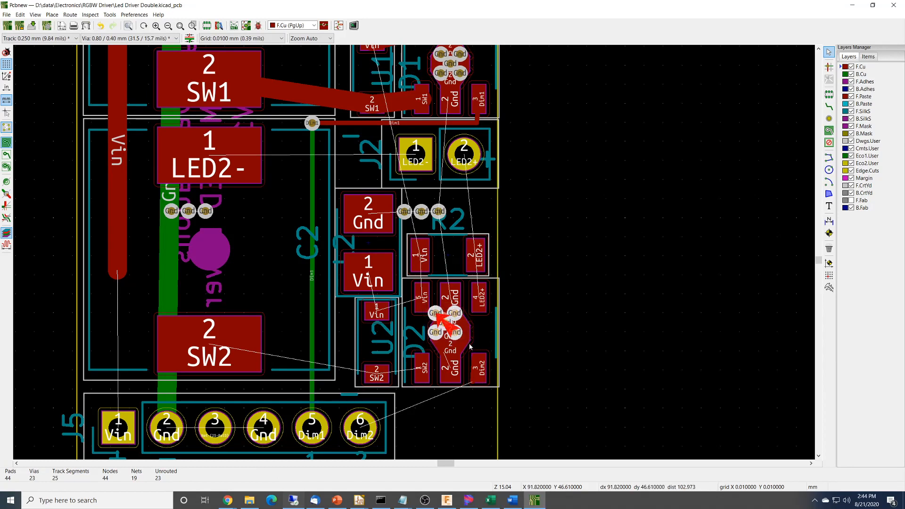
{"action": "key", "text": "m"}
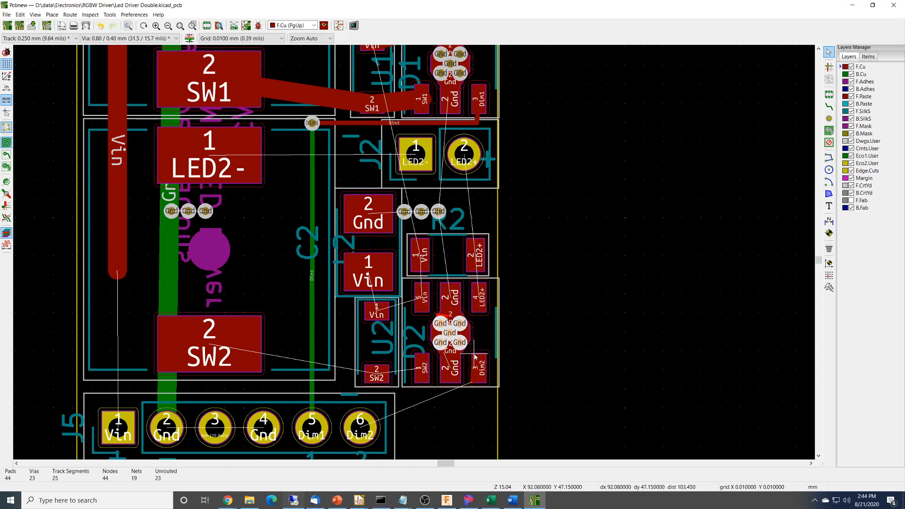
{"action": "left_click", "coordinate": [475, 357]}
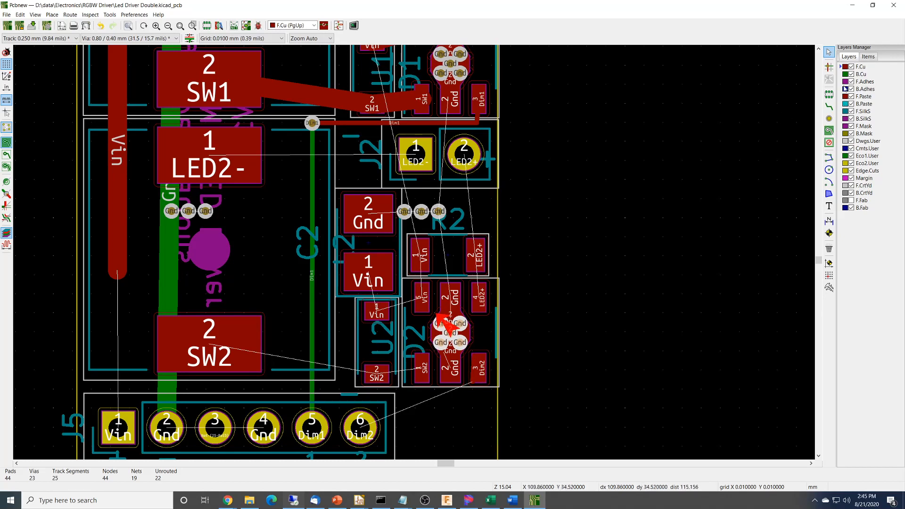
Set the track width to 1.000 mm and route Vin from J5 pad 1 up to the open end of the vertical Vin track.
{"action": "left_click", "coordinate": [829, 107]}
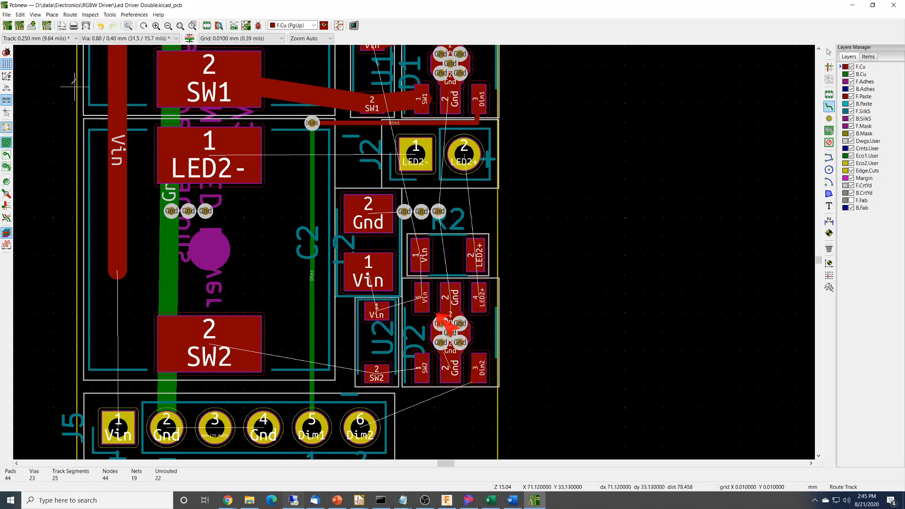
{"action": "left_click", "coordinate": [66, 40]}
{"action": "left_click", "coordinate": [33, 65]}
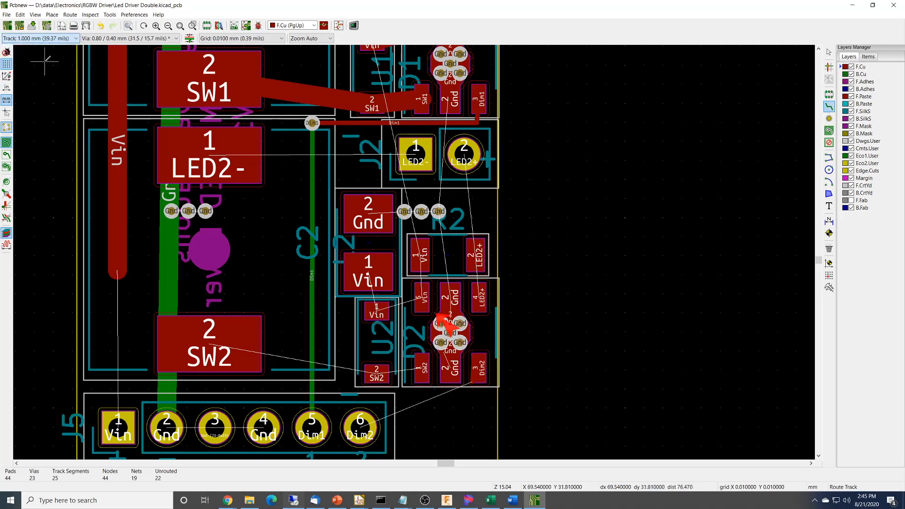
{"action": "left_click", "coordinate": [120, 422]}
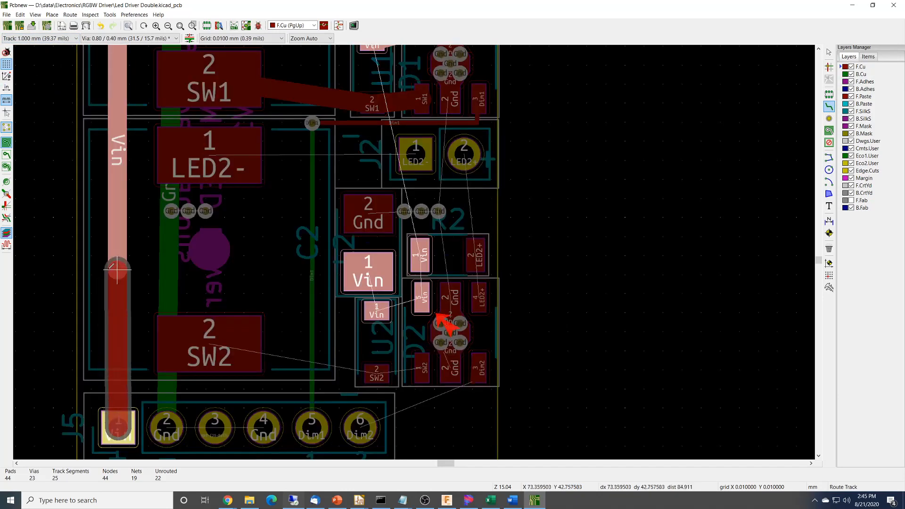
{"action": "left_click", "coordinate": [117, 269]}
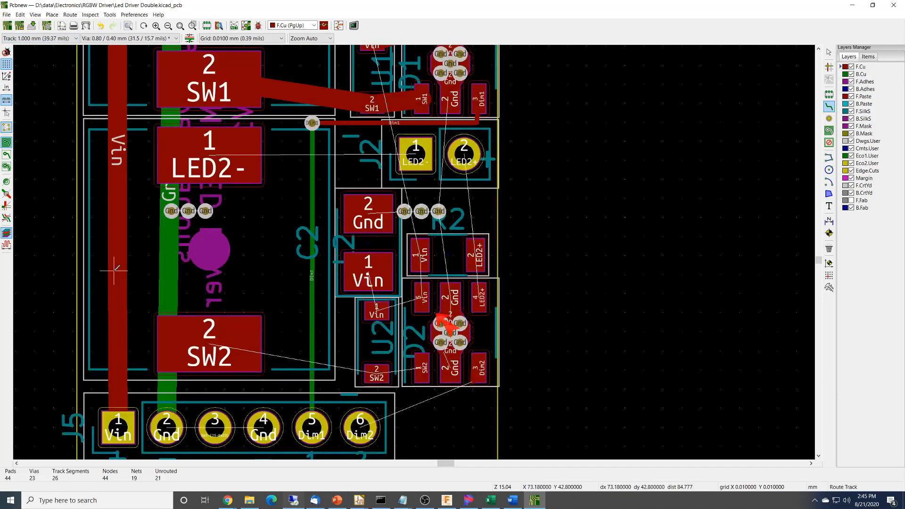
Route LED2- from L2 pad 1 to J2 pad 1, and LED2+ from J2 pad 2 through R2 pad 2 to U2 pad 4.
{"action": "left_click", "coordinate": [212, 151]}
{"action": "left_click", "coordinate": [414, 153]}
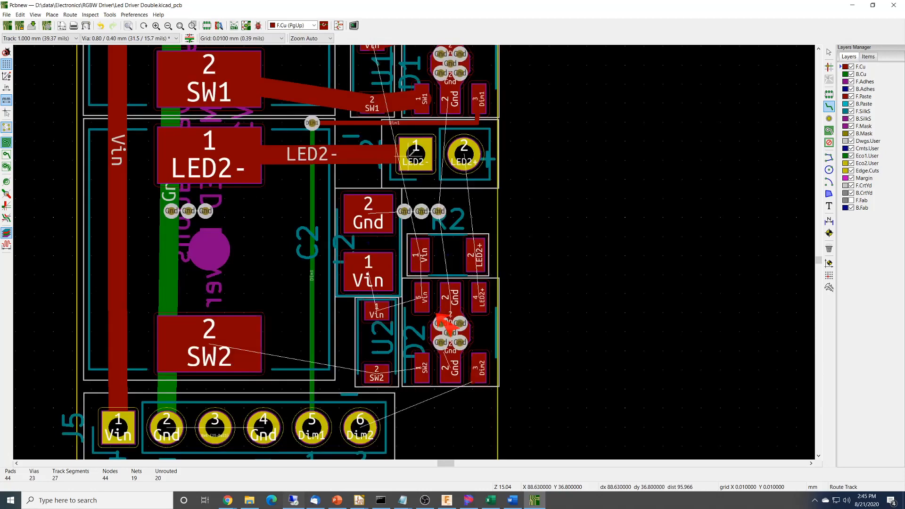
{"action": "left_click", "coordinate": [464, 154]}
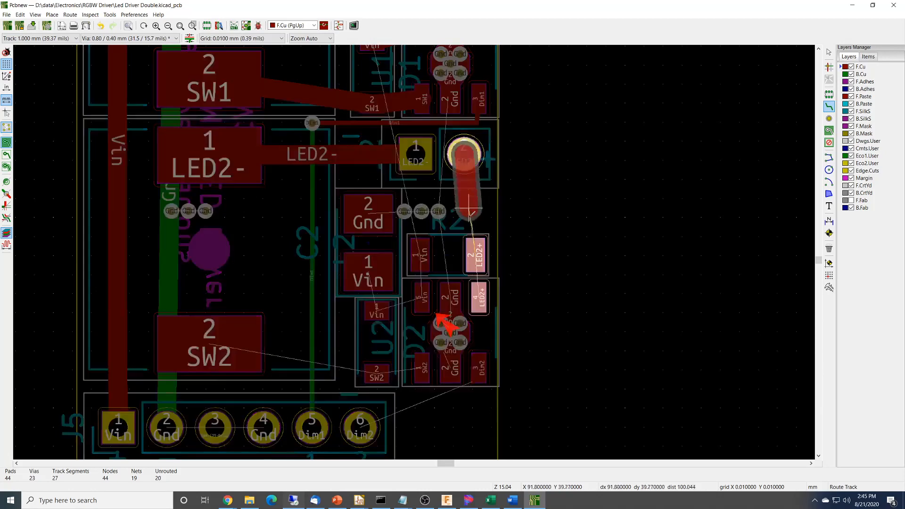
{"action": "left_click", "coordinate": [475, 255]}
{"action": "left_click", "coordinate": [477, 256]}
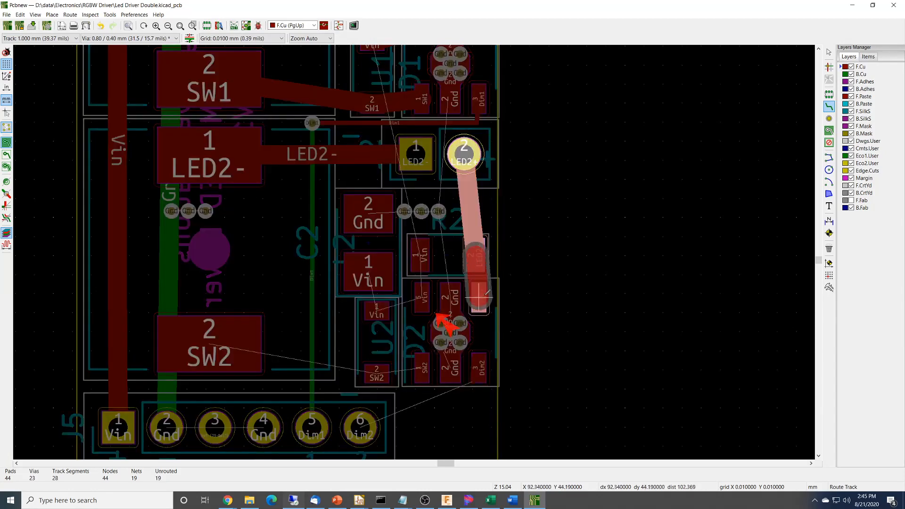
{"action": "left_click", "coordinate": [479, 294]}
Route Vin from R2 pad 1 through U2 pad 5, D2 pad 1 and C2 pad 1 to the vertical Vin track.
{"action": "left_click", "coordinate": [421, 255]}
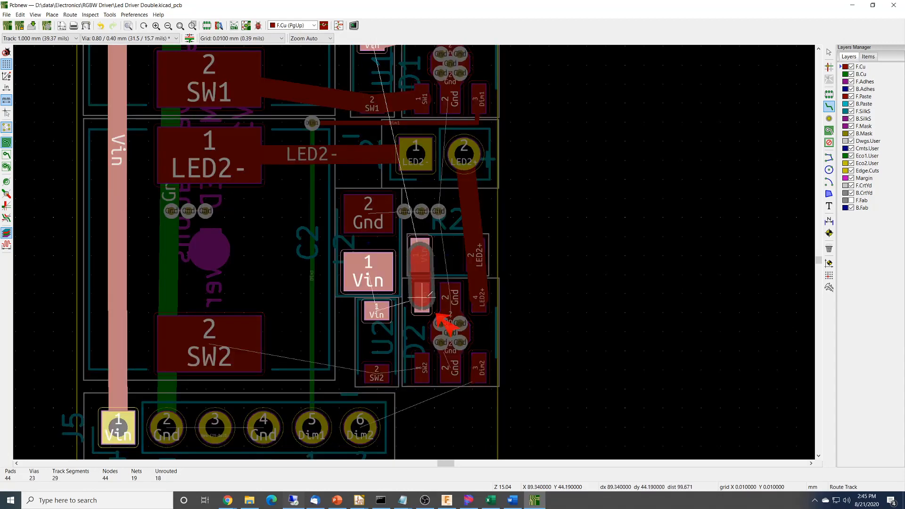
{"action": "left_click", "coordinate": [422, 298]}
{"action": "left_click", "coordinate": [376, 310]}
{"action": "left_click", "coordinate": [423, 298]}
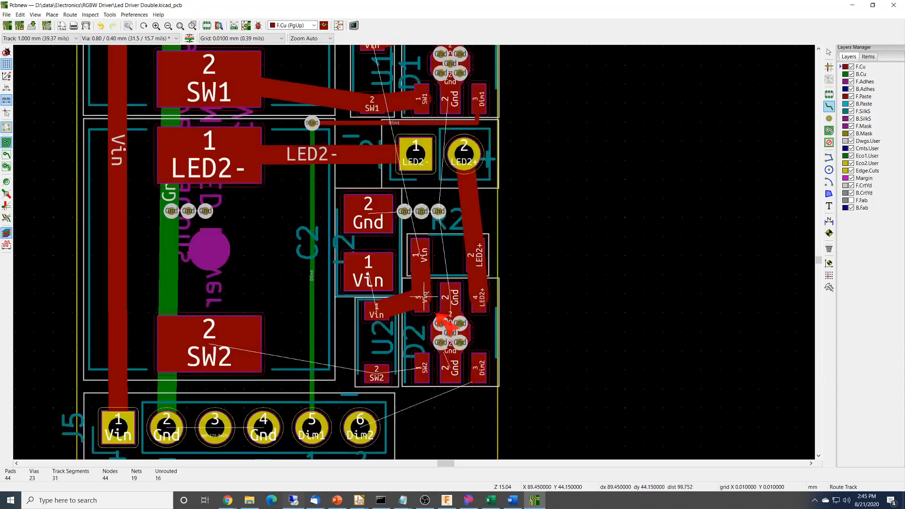
{"action": "left_click", "coordinate": [377, 311]}
{"action": "left_click", "coordinate": [369, 273]}
{"action": "left_click", "coordinate": [370, 269]}
{"action": "left_click", "coordinate": [118, 270]}
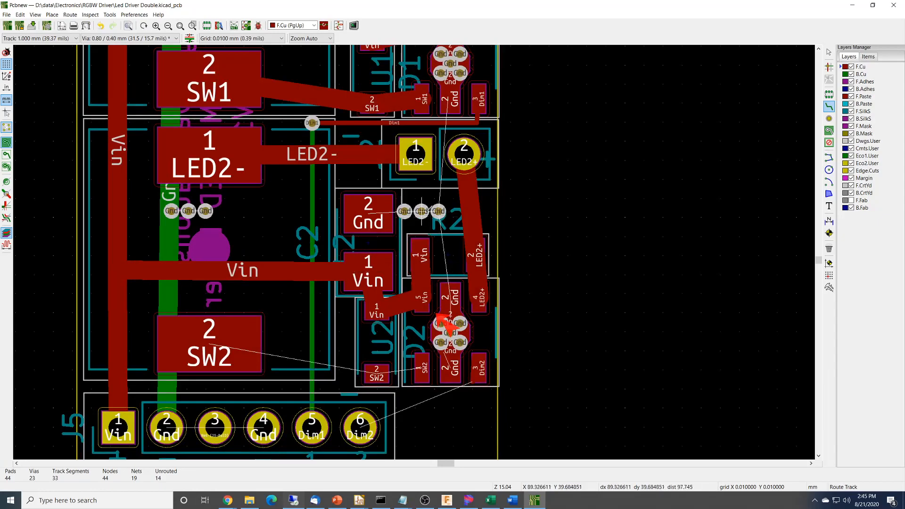
Route SW2 from L2 pad 2 through D2 pad 2 to U2 pad 1 and finish routing.
{"action": "left_click", "coordinate": [211, 346]}
{"action": "left_click", "coordinate": [378, 371]}
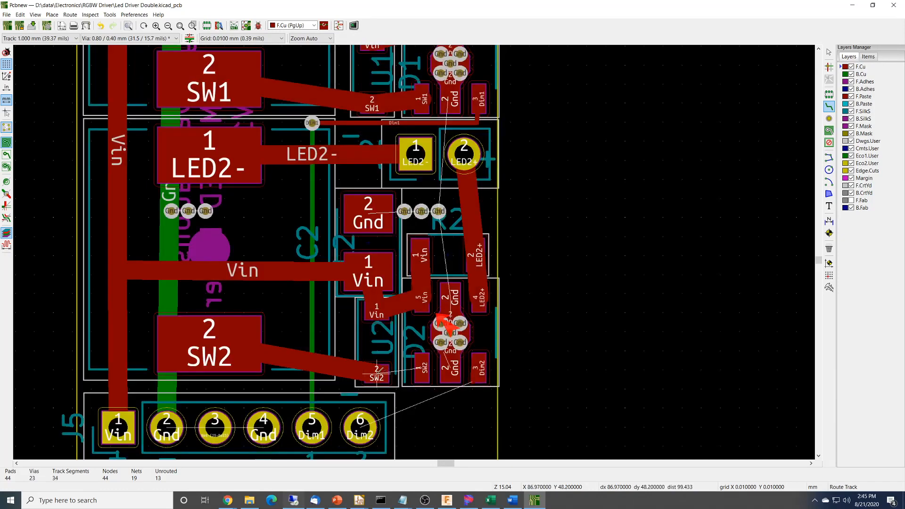
{"action": "left_click", "coordinate": [378, 371]}
{"action": "left_click", "coordinate": [423, 367]}
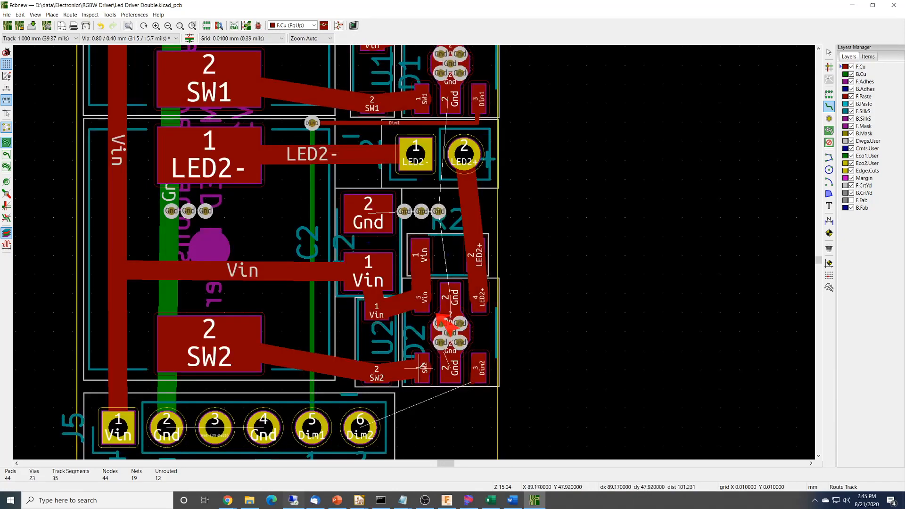
{"action": "key", "text": "Escape"}
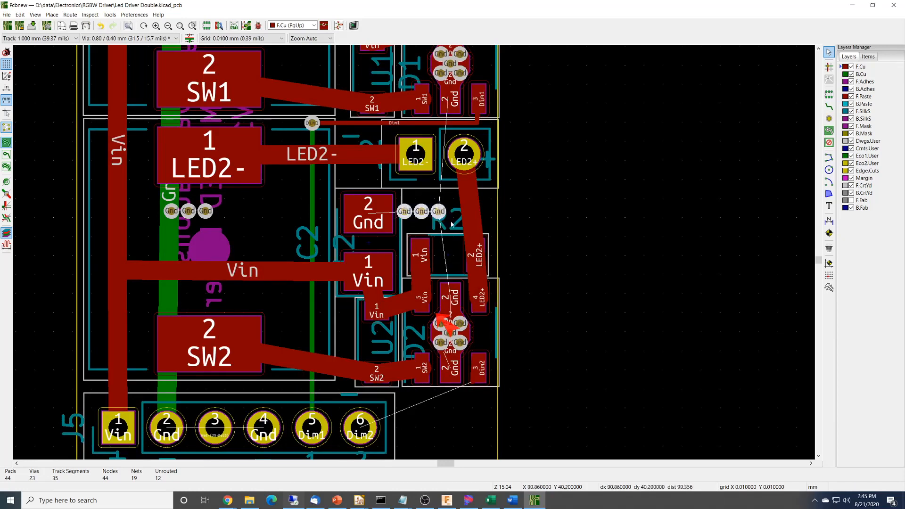
Move the three Gnd vias beside C2 pad 2 about 0.5 mm away from C2.
{"action": "key", "text": "m"}
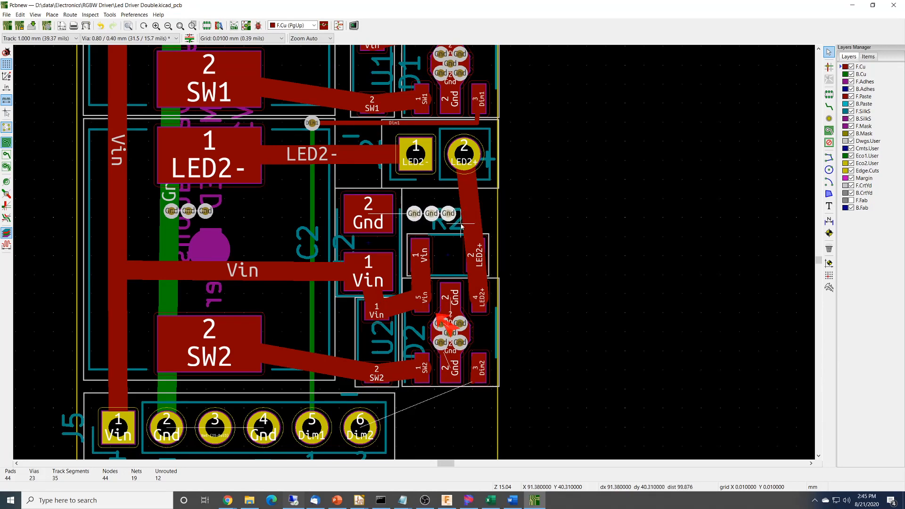
{"action": "left_click", "coordinate": [461, 226]}
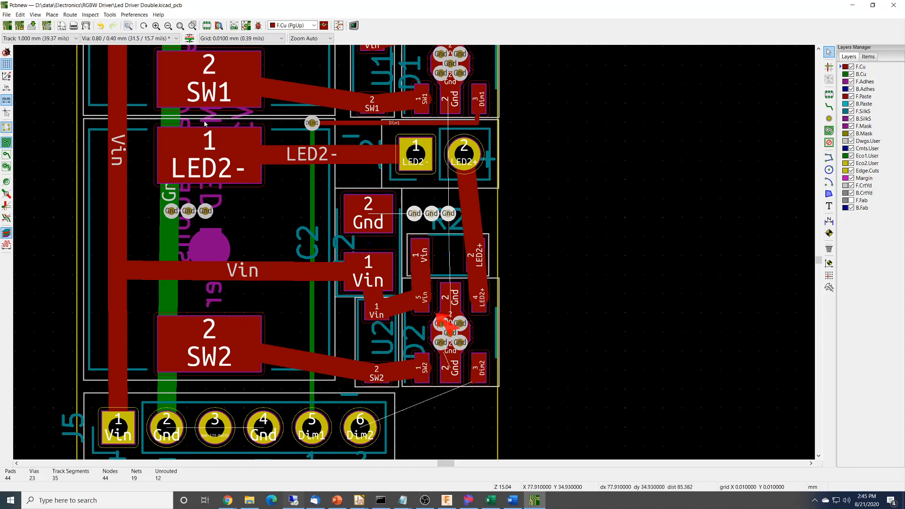
Route Gnd from C2 pad 2 across the three neighbouring vias and down to U2's upper pad 2.
{"action": "left_click", "coordinate": [829, 107]}
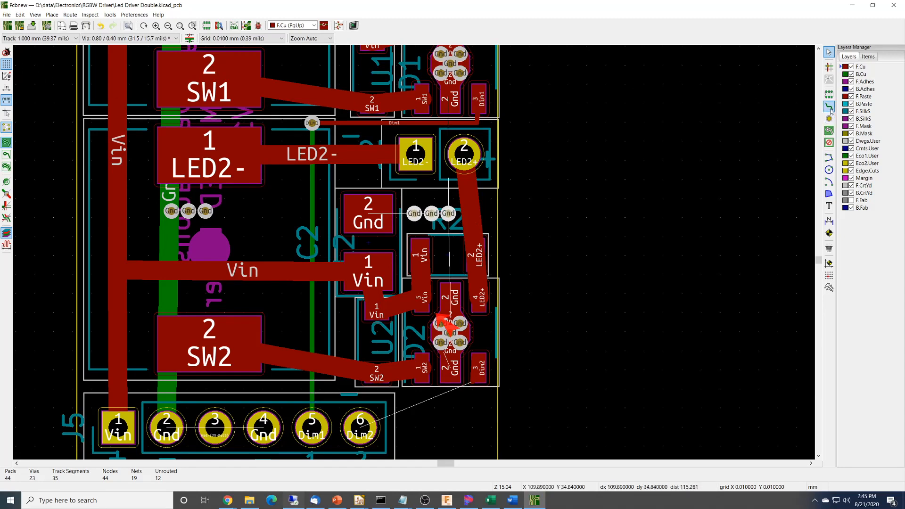
{"action": "left_click", "coordinate": [372, 212]}
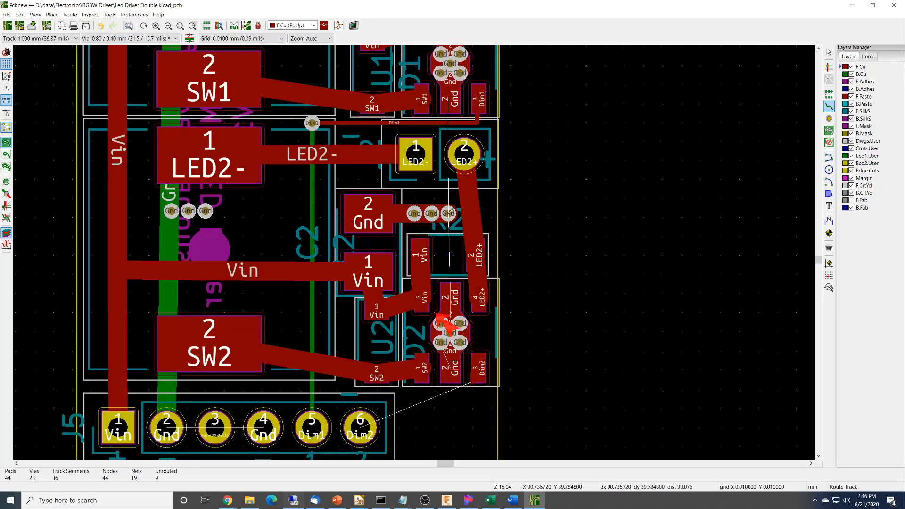
{"action": "left_click", "coordinate": [451, 296]}
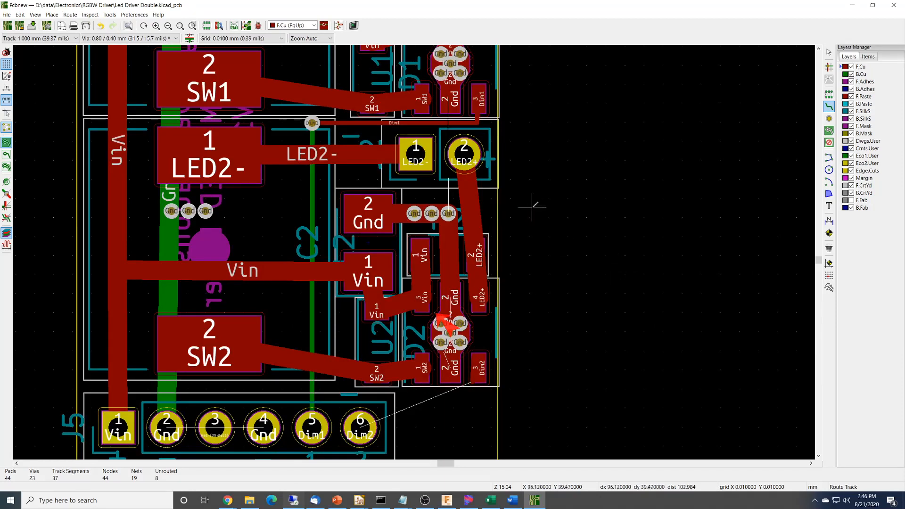
{"action": "key", "text": "Escape"}
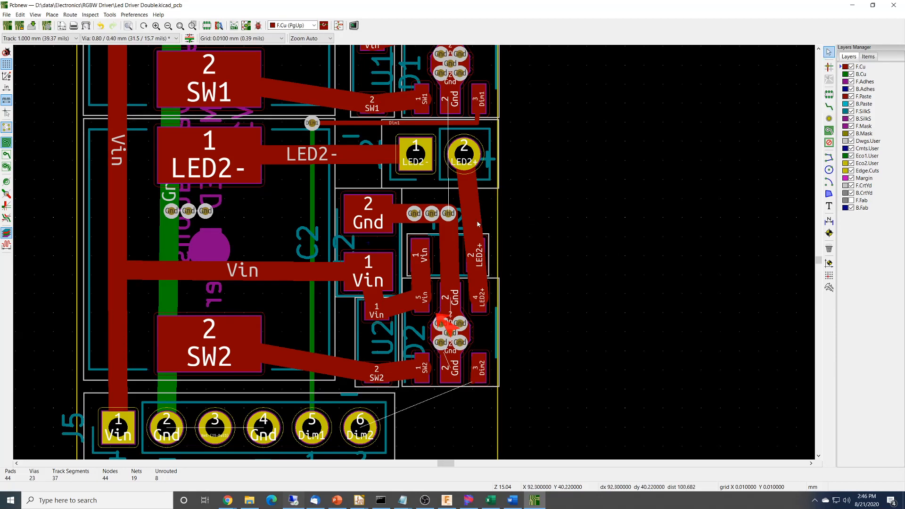
Shift the three Gnd vias beside C2 pad 2 slightly back toward C2, away from the LED2+ track.
{"action": "key", "text": "d"}
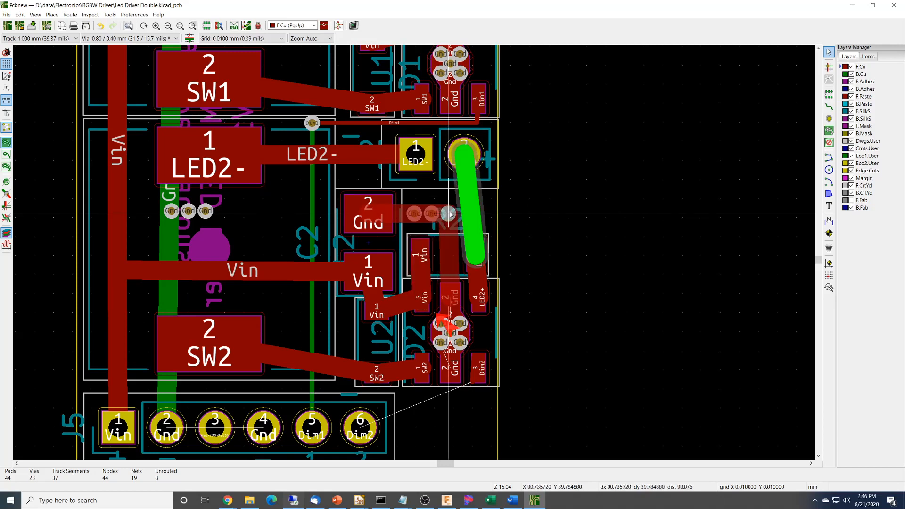
{"action": "left_click", "coordinate": [450, 213]}
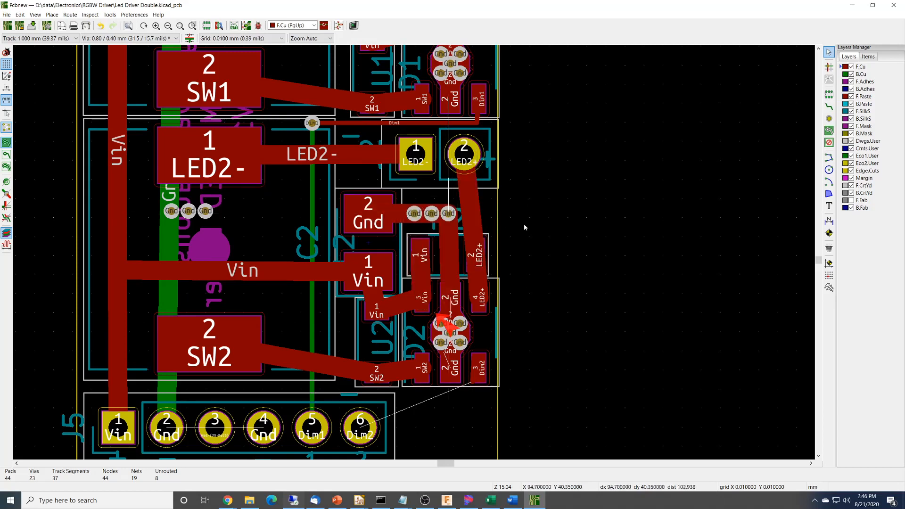
{"action": "left_click_drag", "start_coordinate": [402, 197], "coordinate": [458, 228]}
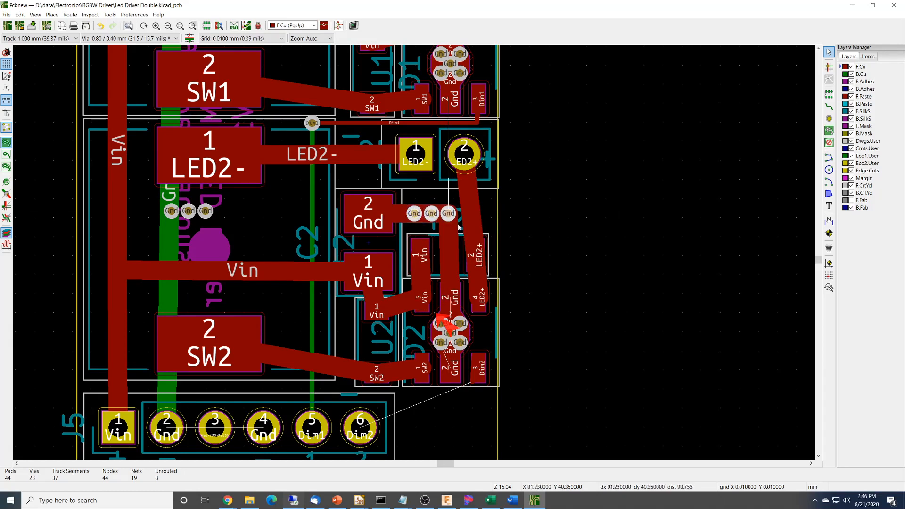
{"action": "left_click_drag", "start_coordinate": [434, 220], "coordinate": [430, 219]}
{"action": "left_click_drag", "start_coordinate": [430, 219], "coordinate": [429, 219]}
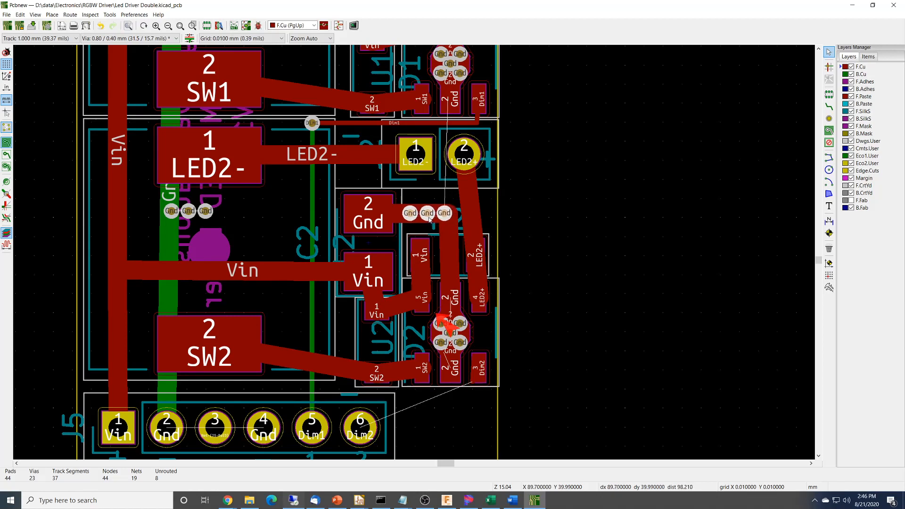
Delete the Gnd track across the three vias at C2 pad 2 and the Gnd track down to U2.
{"action": "left_click", "coordinate": [400, 224]}
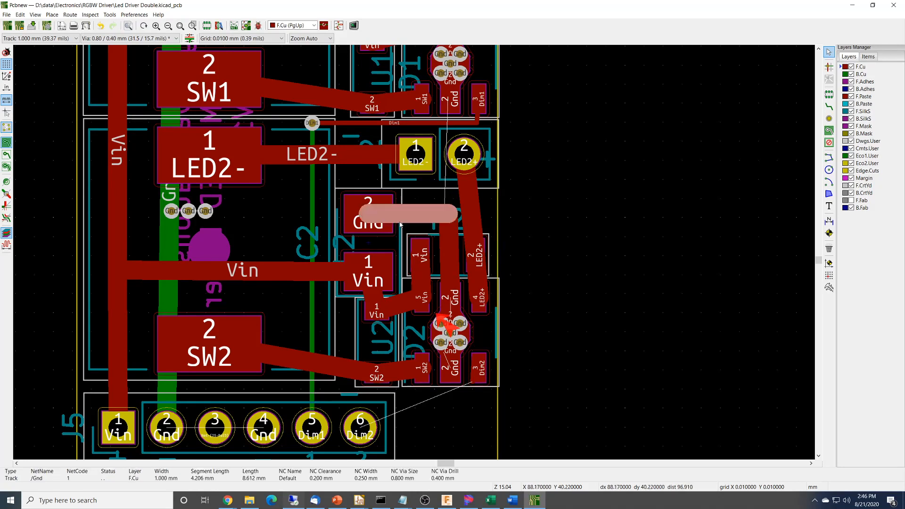
{"action": "key", "text": "Delete"}
{"action": "left_click", "coordinate": [452, 243]}
{"action": "key", "text": "Delete"}
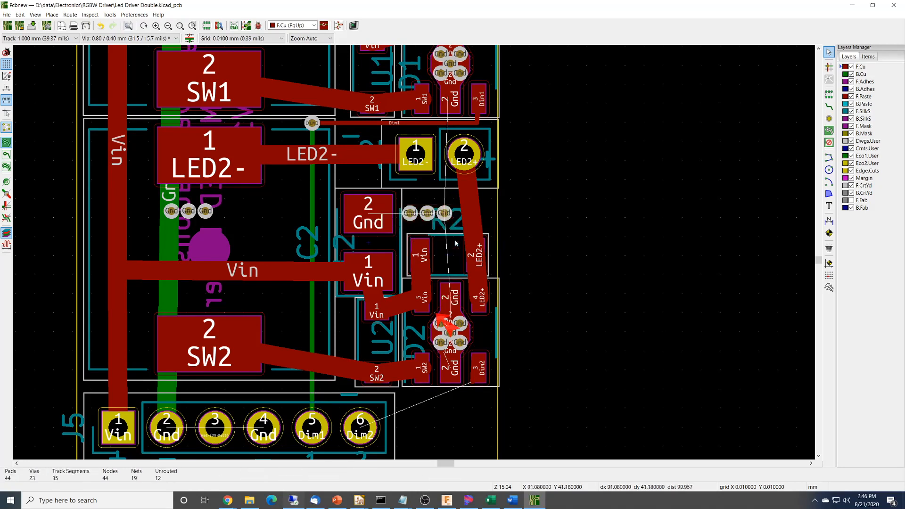
Reroute Gnd from C2 pad 2 through the three shifted vias, then from the outermost via to U2's upper pad 2.
{"action": "left_click", "coordinate": [828, 107]}
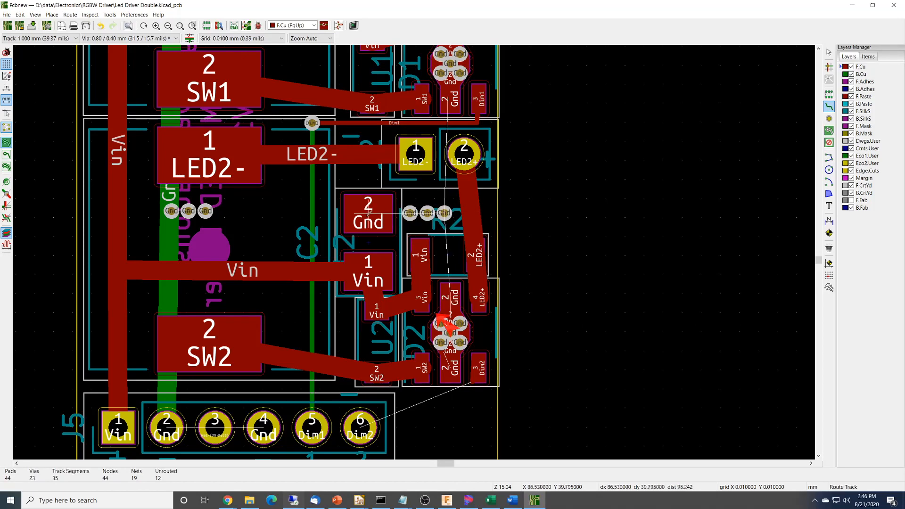
{"action": "left_click", "coordinate": [367, 215]}
{"action": "left_click", "coordinate": [443, 213]}
{"action": "left_click", "coordinate": [445, 213]}
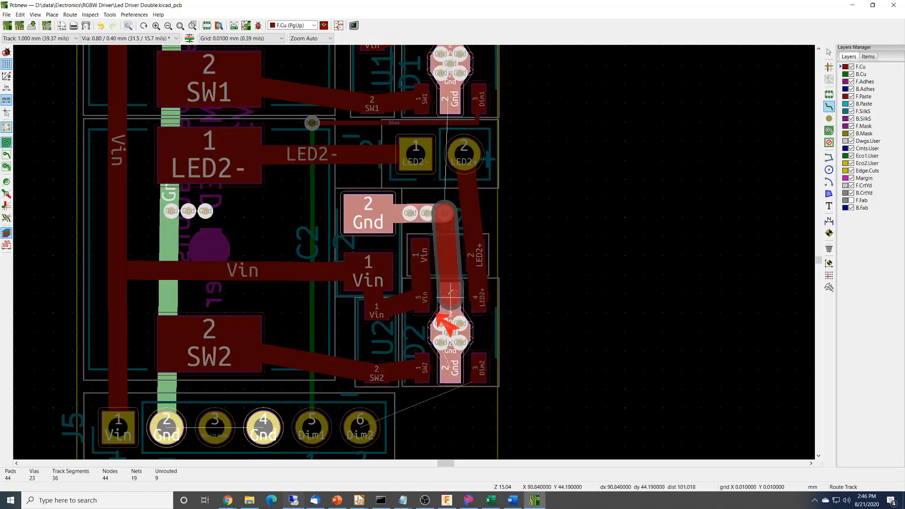
{"action": "left_click", "coordinate": [449, 296]}
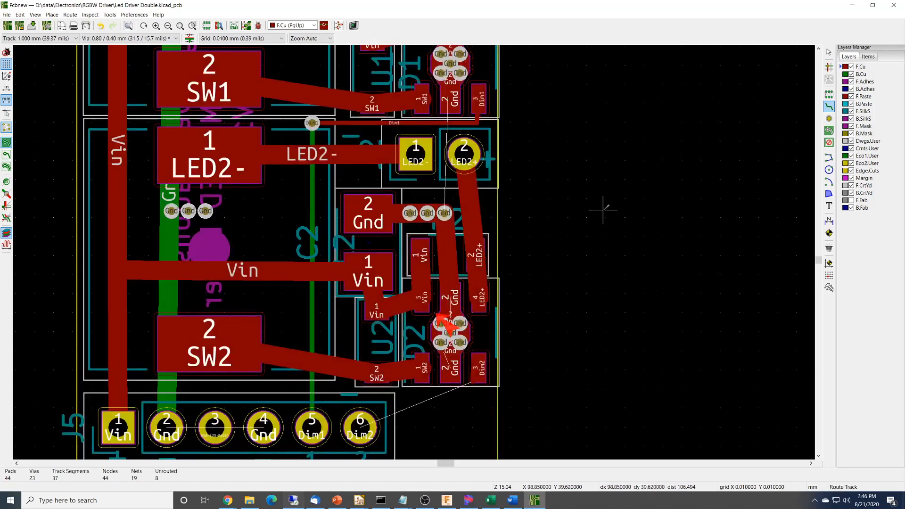
Route Gnd from C2 pad 2 across L2 to the three vias on the vertical bottom-copper Gnd track.
{"action": "scroll", "coordinate": [613, 174], "scroll_direction": "up", "scroll_amount": 3}
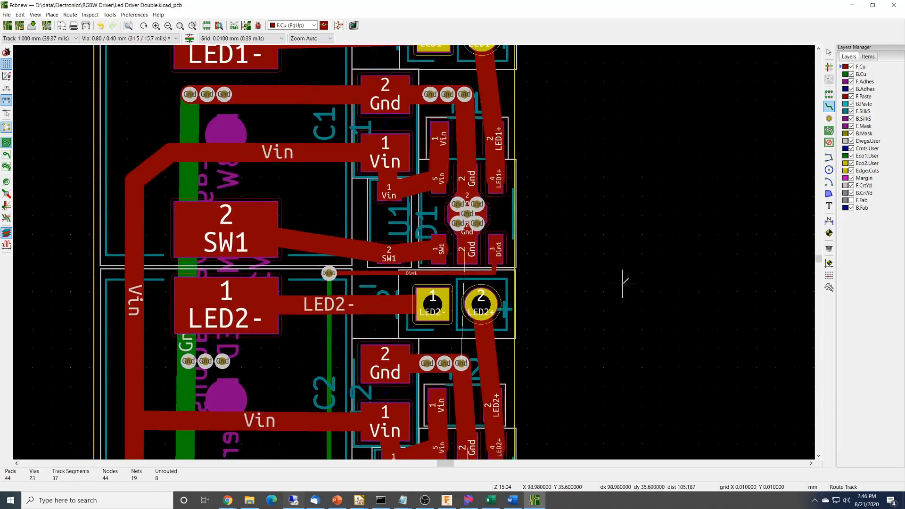
{"action": "middle_click_drag", "start_coordinate": [623, 279], "coordinate": [610, 168]}
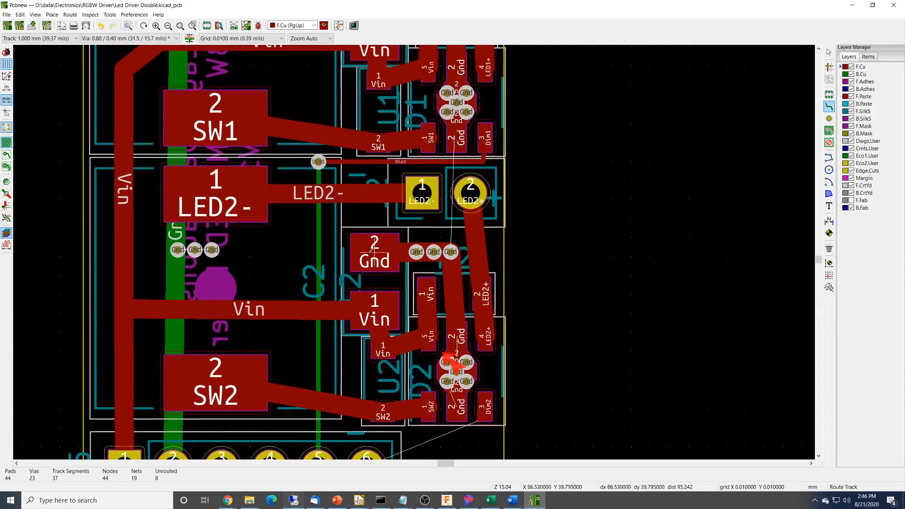
{"action": "left_click", "coordinate": [341, 256]}
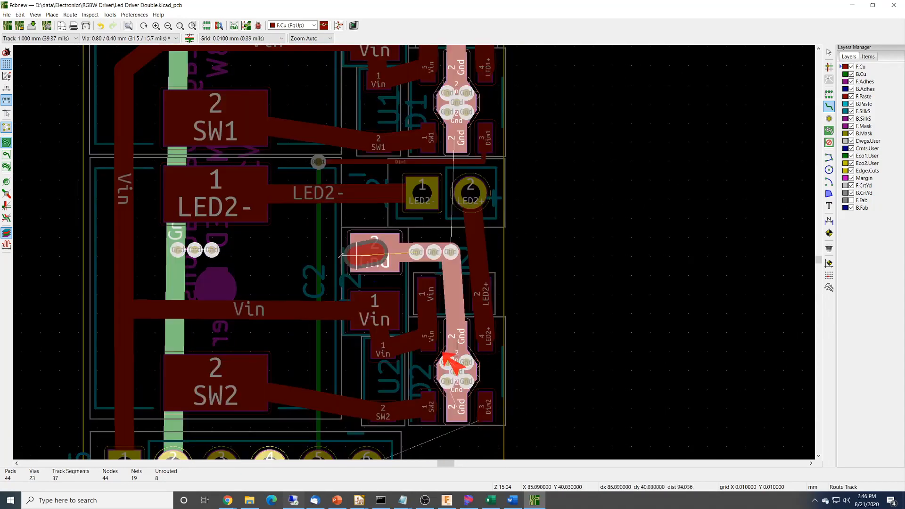
{"action": "left_click", "coordinate": [177, 250]}
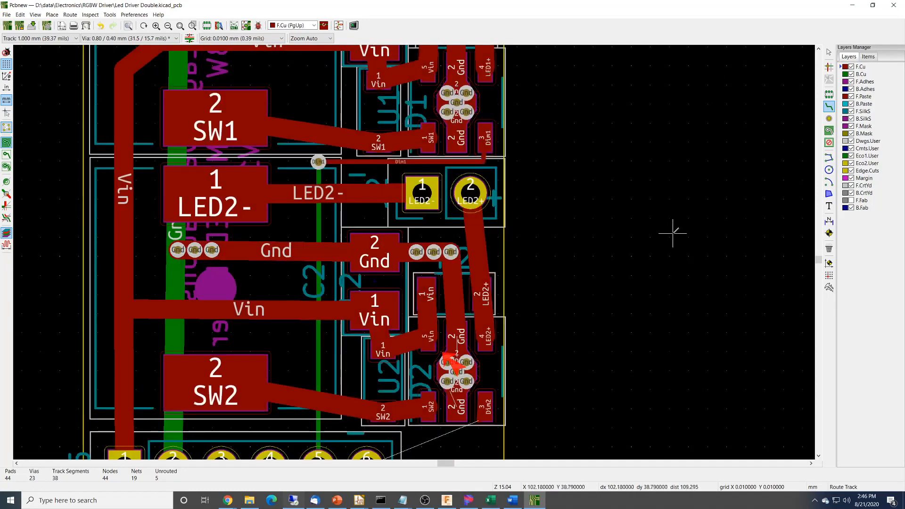
Route a Gnd track on the bottom copper from J5 pad 2 across pad 3 to pad 4.
{"action": "scroll", "coordinate": [646, 303], "scroll_direction": "down", "scroll_amount": 5}
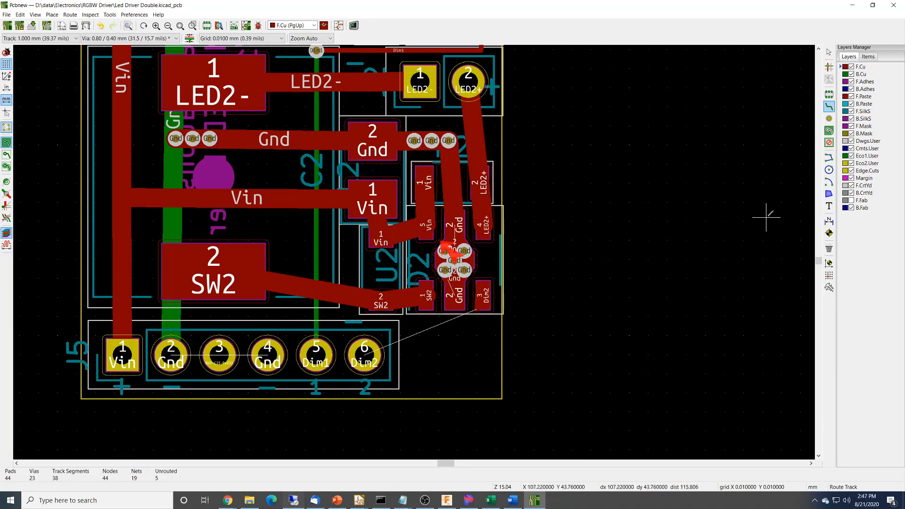
{"action": "key", "text": "Page_Down"}
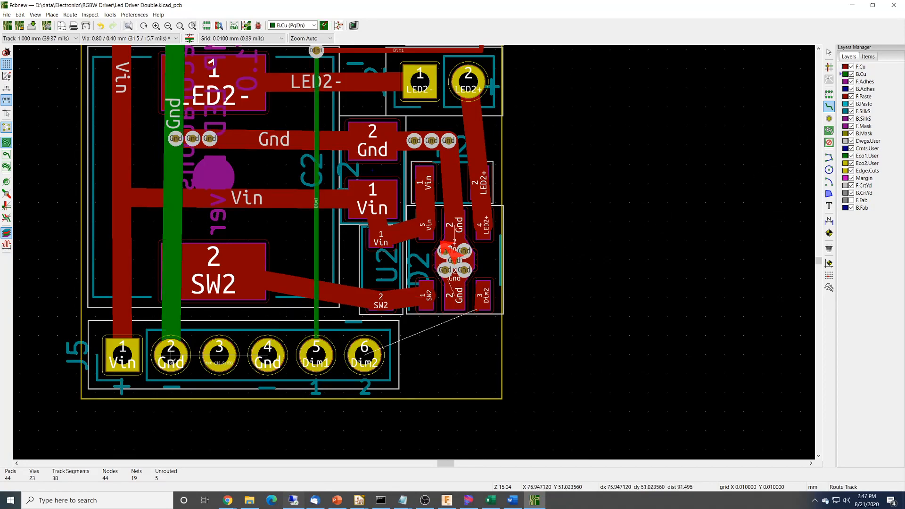
{"action": "left_click", "coordinate": [171, 353]}
{"action": "left_click", "coordinate": [268, 354]}
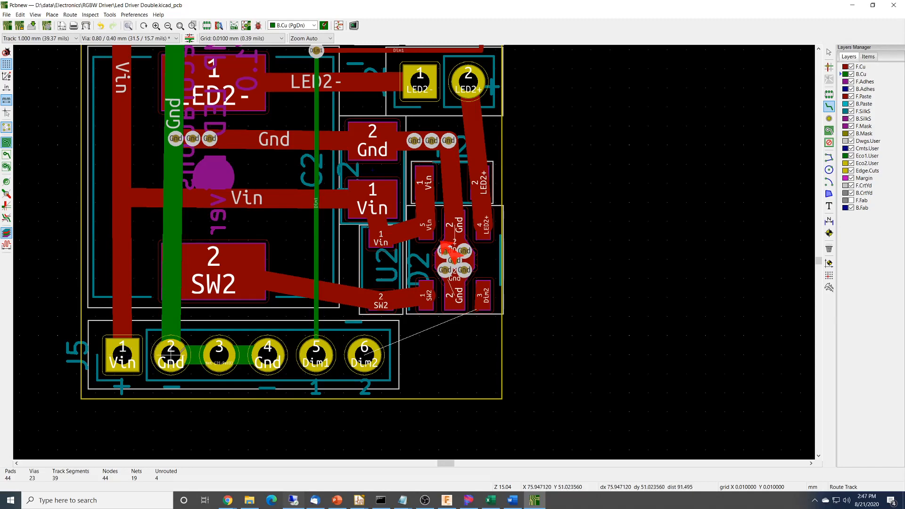
Save the board and run the design rules check on the whole layout.
{"action": "scroll", "coordinate": [629, 307], "scroll_direction": "down", "scroll_amount": 4}
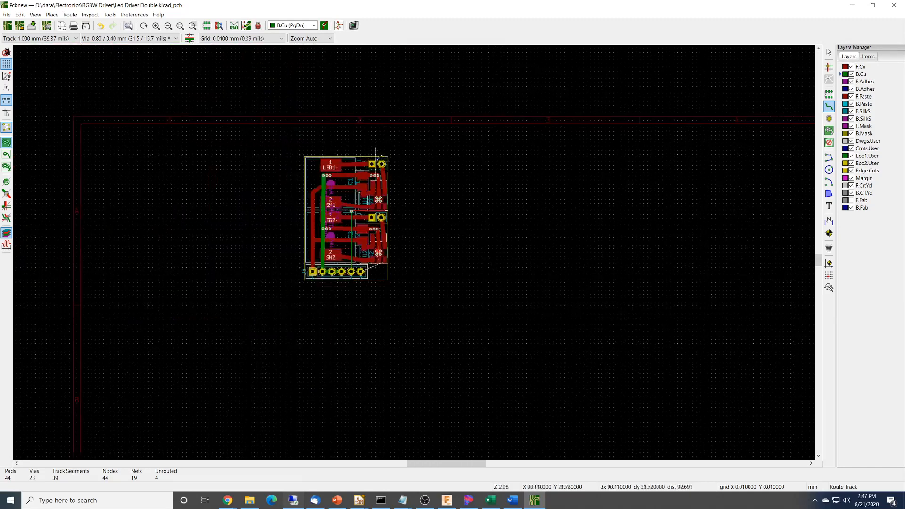
{"action": "scroll", "coordinate": [447, 185], "scroll_direction": "up", "scroll_amount": 3}
{"action": "scroll", "coordinate": [413, 254], "scroll_direction": "down", "scroll_amount": 2}
{"action": "scroll", "coordinate": [414, 251], "scroll_direction": "up", "scroll_amount": 2}
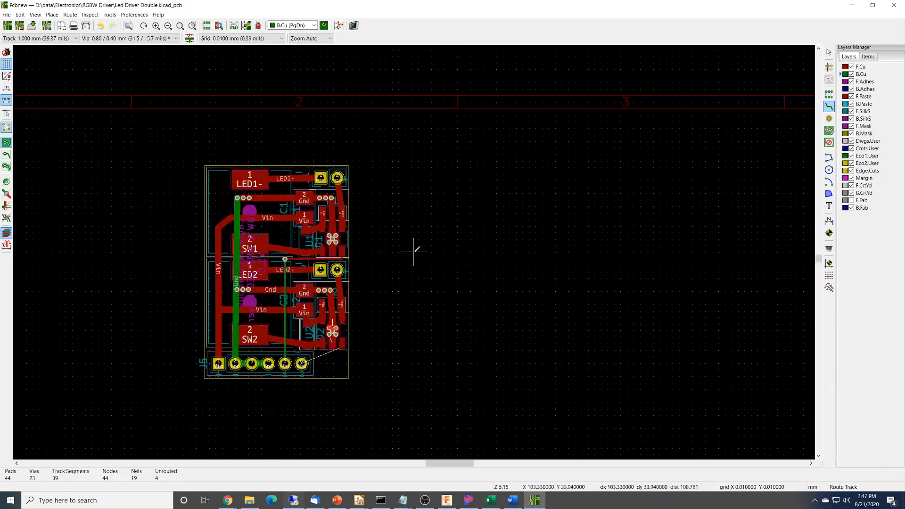
{"action": "left_click", "coordinate": [30, 26]}
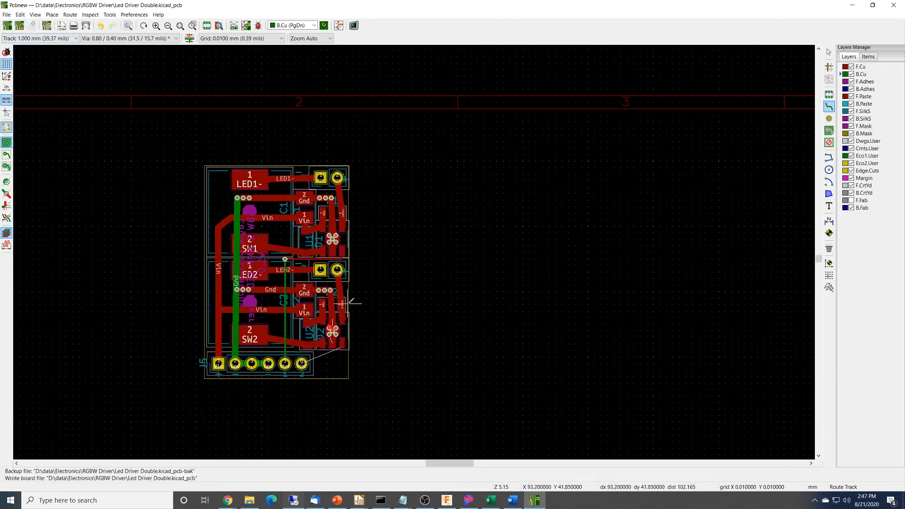
{"action": "left_click", "coordinate": [90, 15]}
{"action": "left_click", "coordinate": [121, 50]}
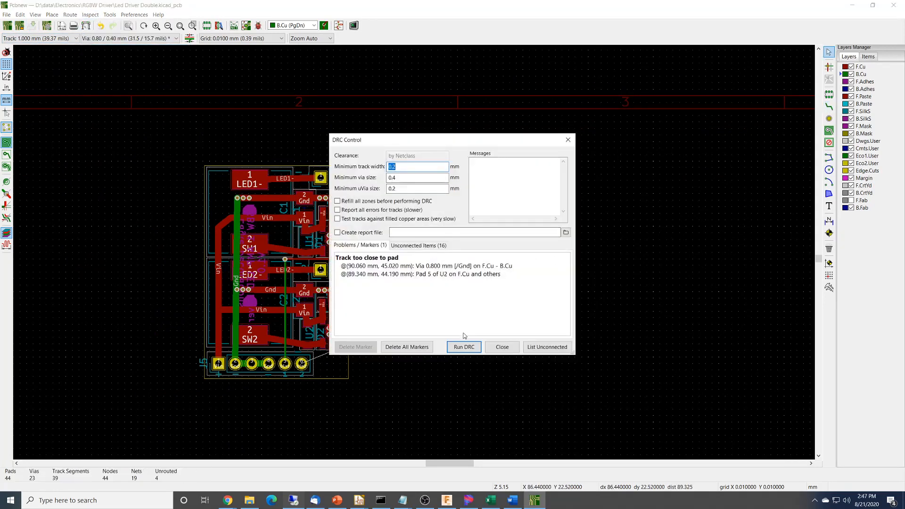
{"action": "left_click", "coordinate": [474, 348]}
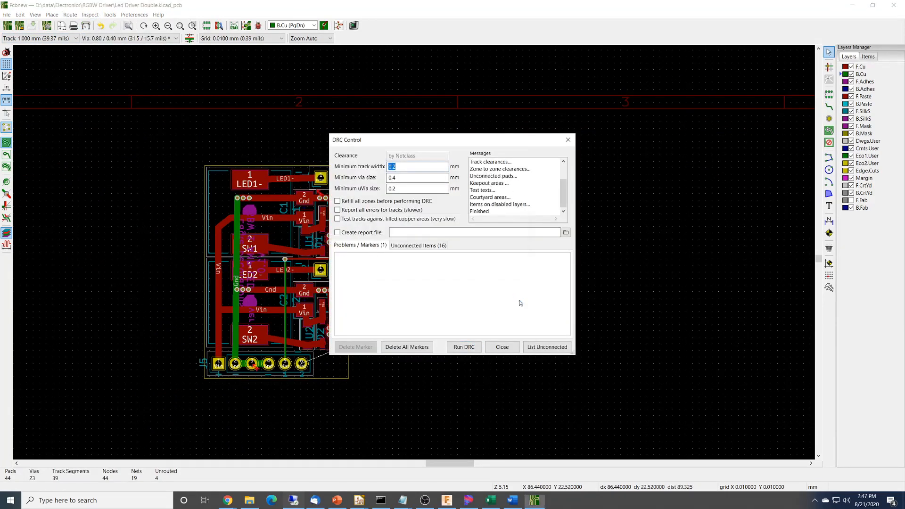
{"action": "left_click", "coordinate": [502, 348]}
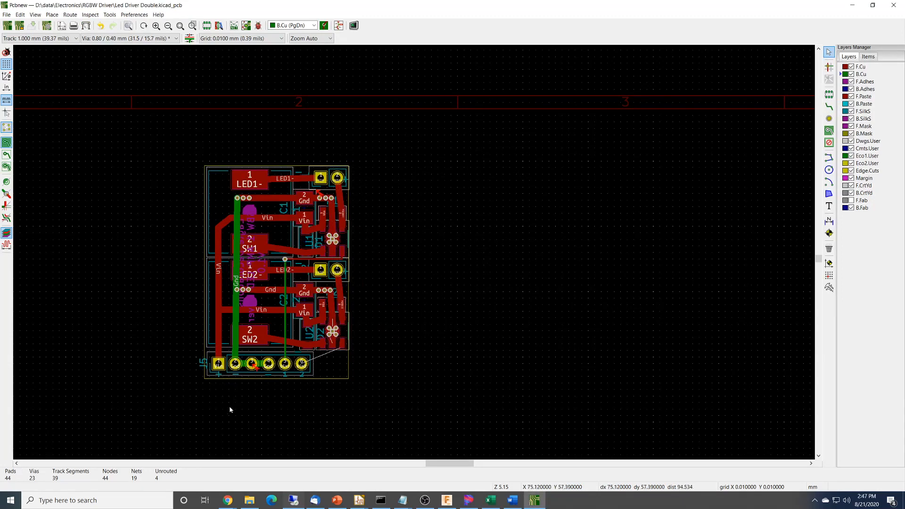
Select J5 pad 3 at the error marker to inspect its net.
{"action": "scroll", "coordinate": [259, 361], "scroll_direction": "up", "scroll_amount": 1}
{"action": "scroll", "coordinate": [408, 259], "scroll_direction": "up", "scroll_amount": 7}
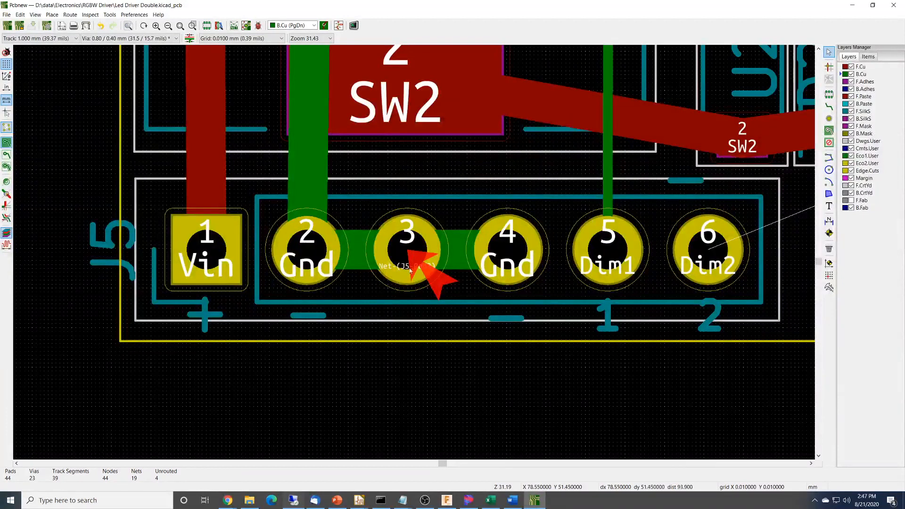
{"action": "left_click", "coordinate": [408, 232]}
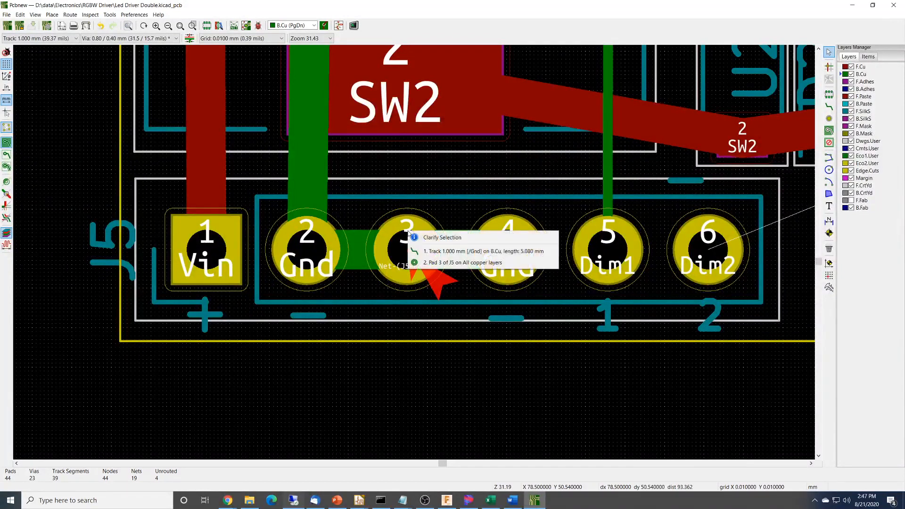
{"action": "left_click", "coordinate": [417, 262]}
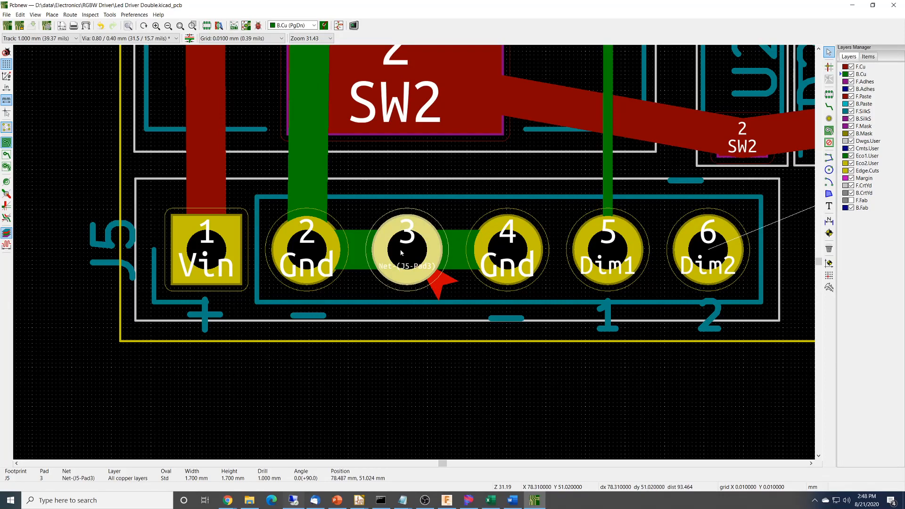
Set the track width to 0.250 mm and remove the leftover Dim2 track stub at U2 pad 3.
{"action": "middle_click_drag", "start_coordinate": [650, 188], "coordinate": [352, 202]}
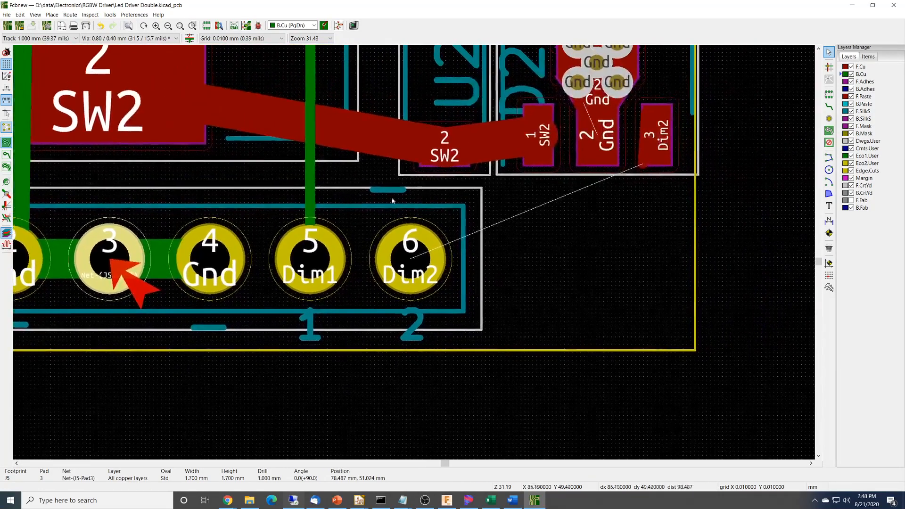
{"action": "left_click", "coordinate": [70, 40]}
{"action": "left_click", "coordinate": [64, 53]}
{"action": "left_click", "coordinate": [829, 107]}
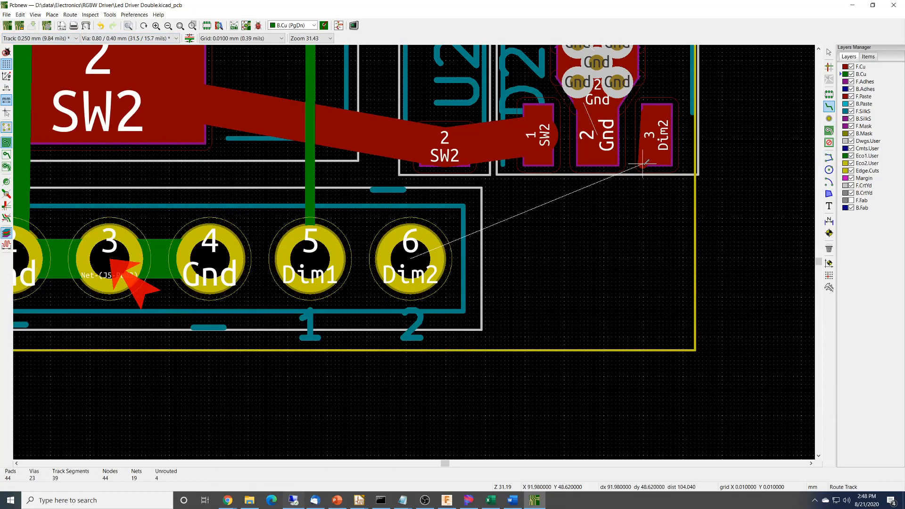
{"action": "key", "text": "Escape"}
{"action": "key", "text": "Escape"}
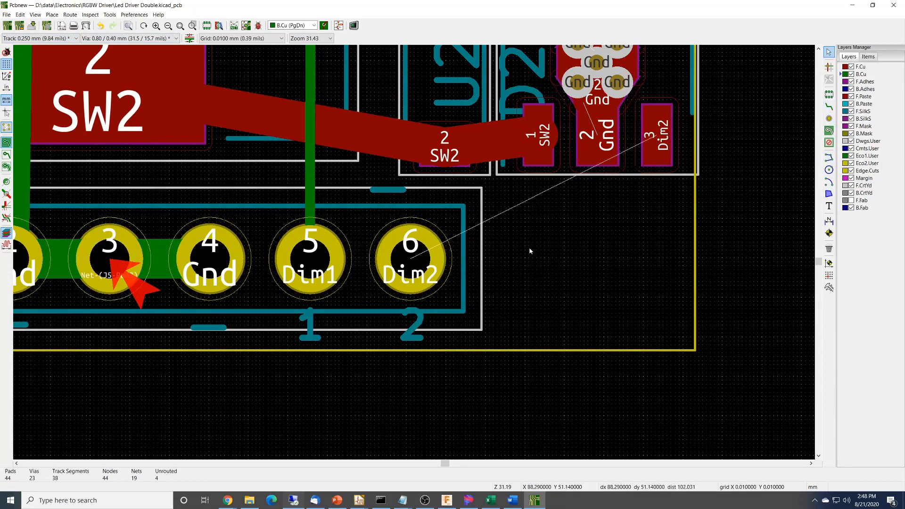
Route the Dim2 track on the front copper from J5 pad 6 out past the connector and diagonally up to U2 pad 3.
{"action": "left_click", "coordinate": [828, 106]}
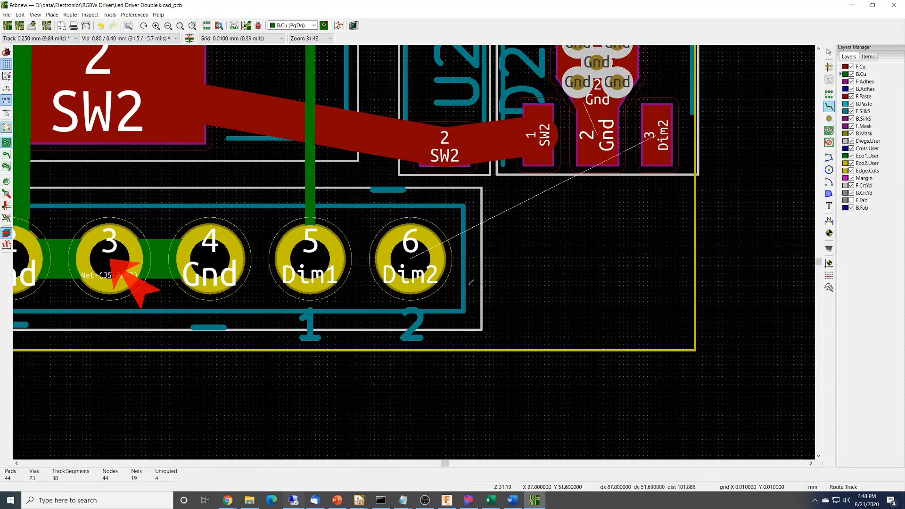
{"action": "left_click", "coordinate": [413, 258]}
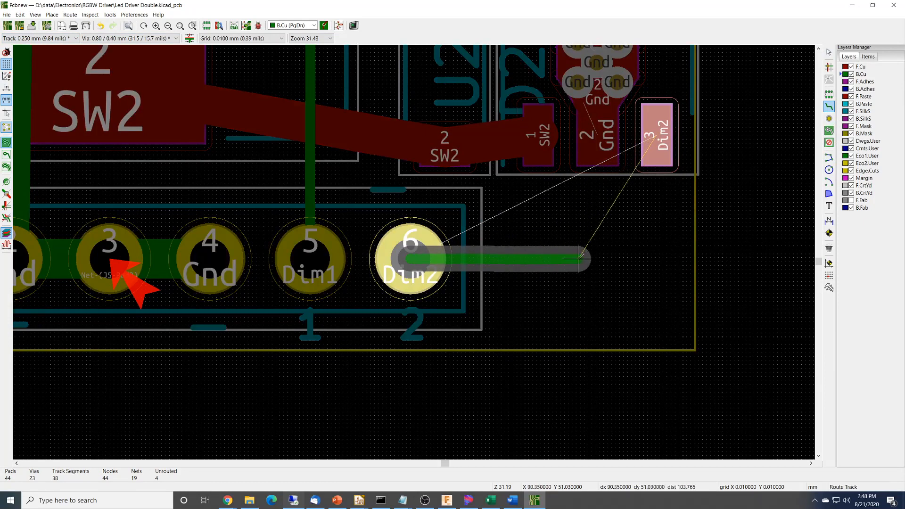
{"action": "key", "text": "Escape"}
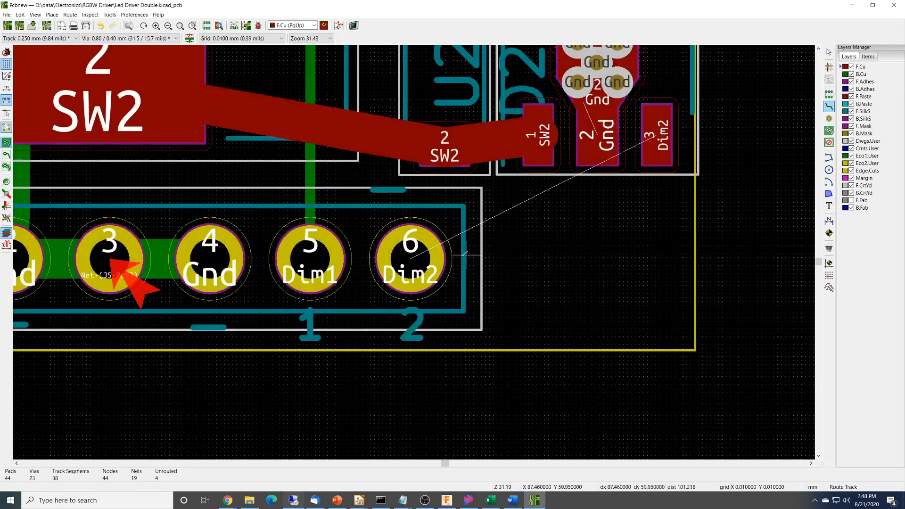
{"action": "key", "text": "Page_Up"}
{"action": "left_click", "coordinate": [410, 259]}
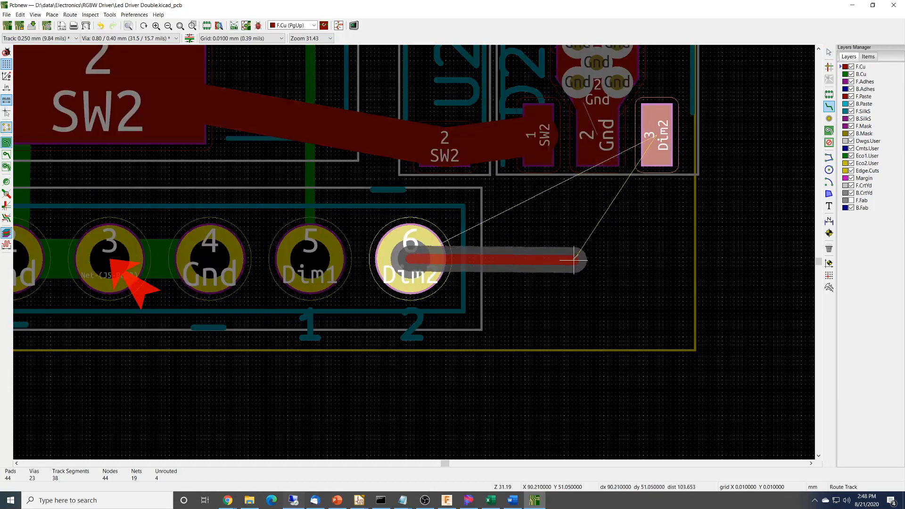
{"action": "double_click", "coordinate": [586, 258]}
{"action": "left_click", "coordinate": [586, 259]}
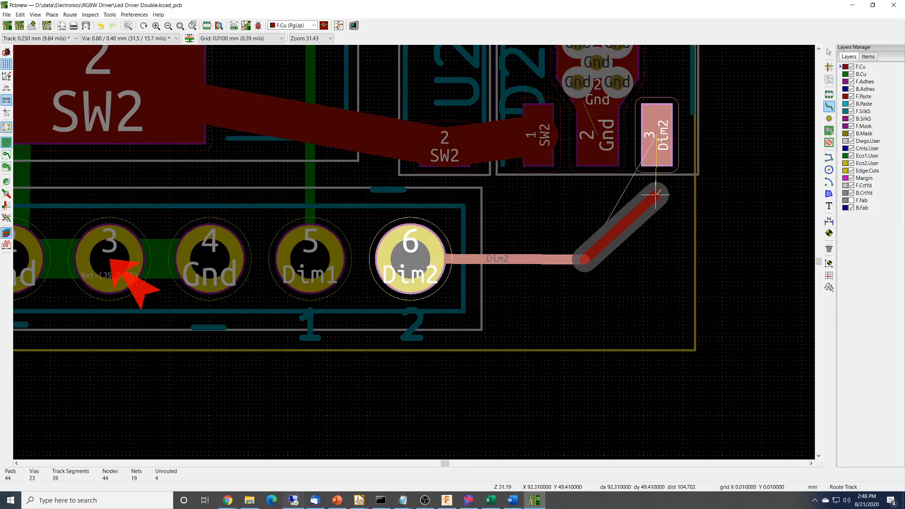
{"action": "left_click", "coordinate": [656, 195]}
{"action": "left_click", "coordinate": [654, 139]}
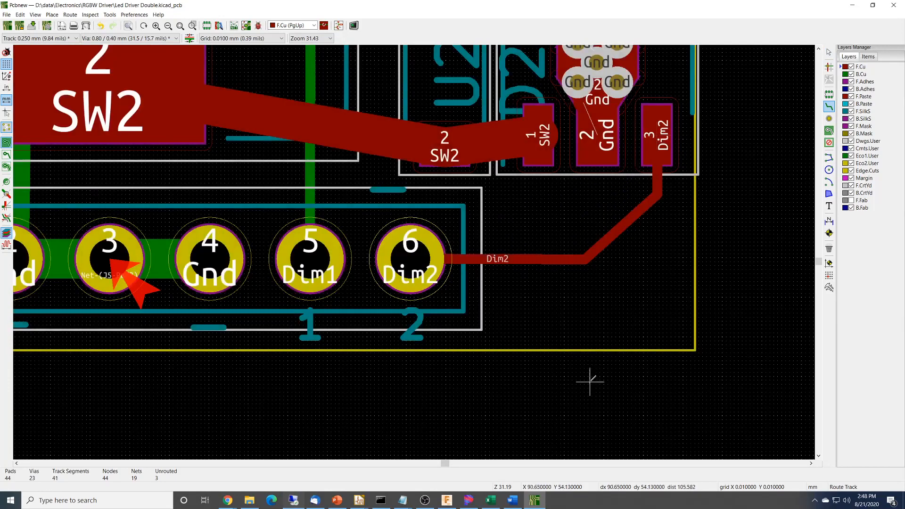
Move connector J1 very slightly away from C1 so their courtyards no longer overlap.
{"action": "scroll", "coordinate": [490, 319], "scroll_direction": "down", "scroll_amount": 6}
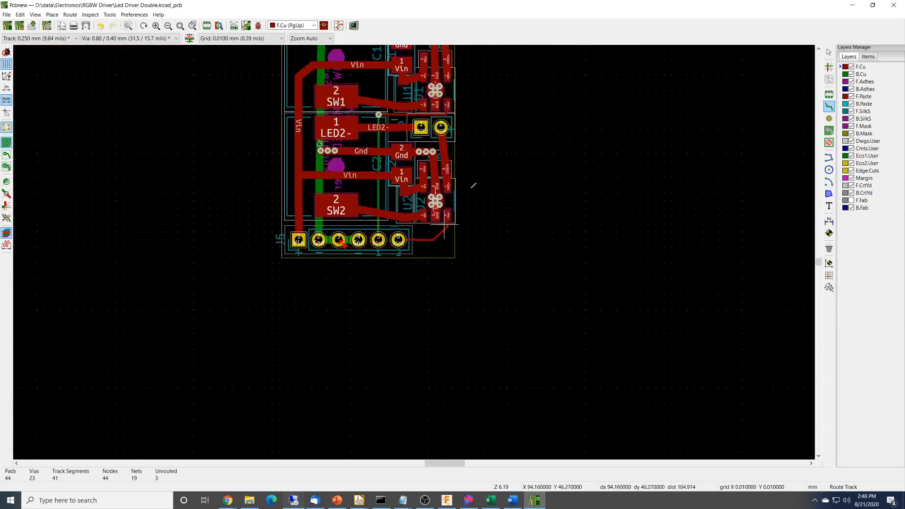
{"action": "scroll", "coordinate": [501, 234], "scroll_direction": "up", "scroll_amount": 4, "text": "shift"}
{"action": "scroll", "coordinate": [421, 175], "scroll_direction": "up", "scroll_amount": 6}
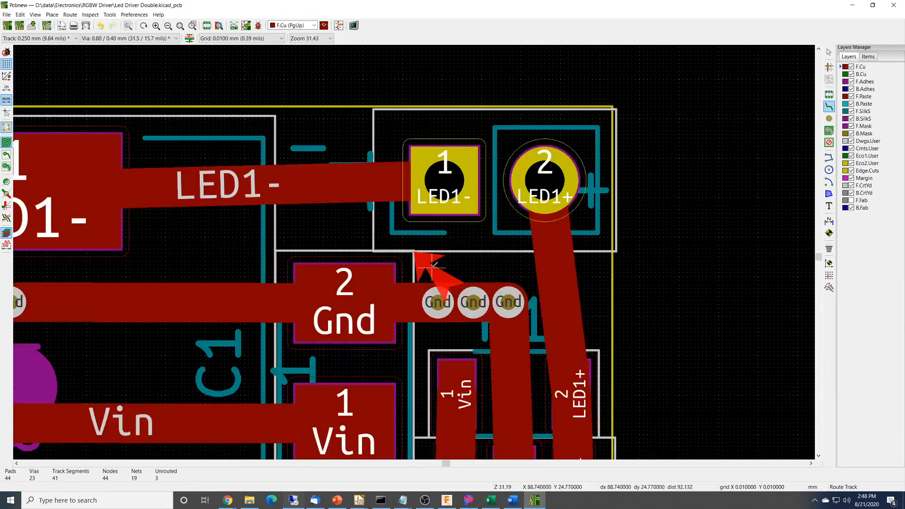
{"action": "scroll", "coordinate": [414, 253], "scroll_direction": "up", "scroll_amount": 1}
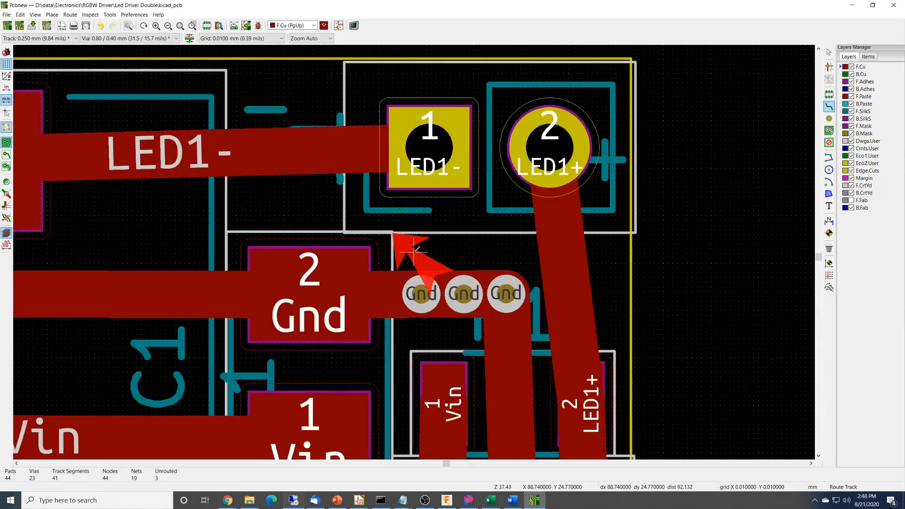
{"action": "scroll", "coordinate": [414, 250], "scroll_direction": "up", "scroll_amount": 5}
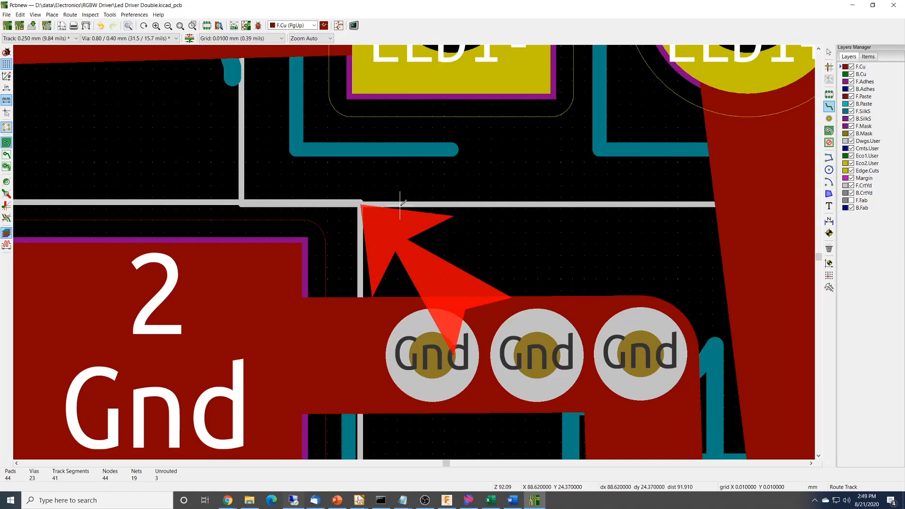
{"action": "key", "text": "Escape"}
{"action": "left_click", "coordinate": [410, 188]}
{"action": "key", "text": "m"}
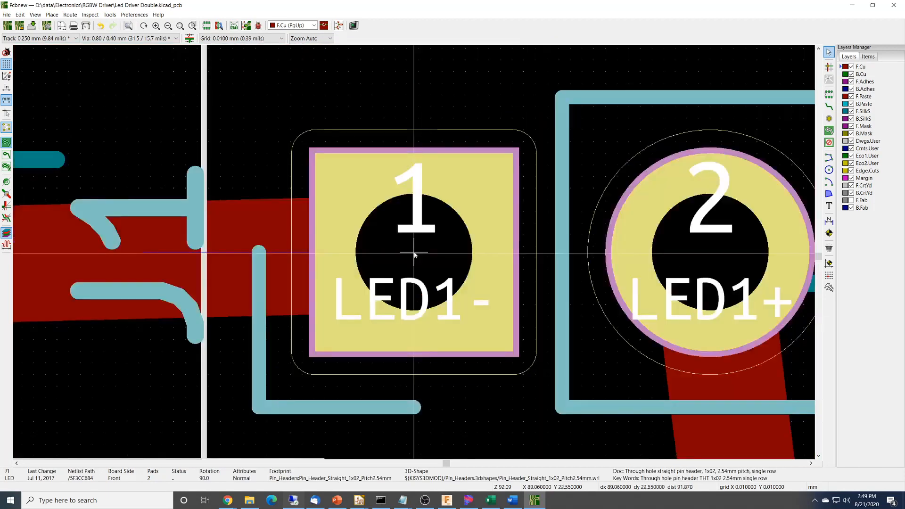
{"action": "scroll", "coordinate": [415, 255], "scroll_direction": "down", "scroll_amount": 5}
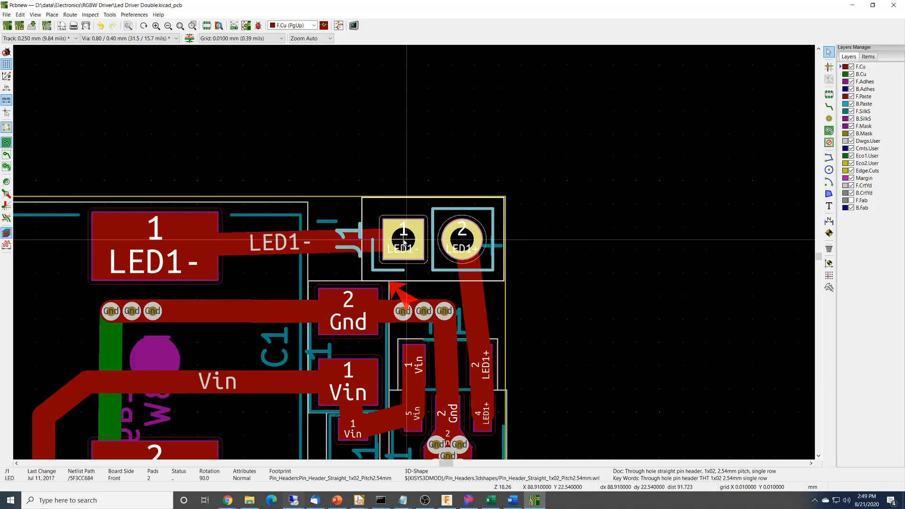
{"action": "scroll", "coordinate": [403, 239], "scroll_direction": "up", "scroll_amount": 5}
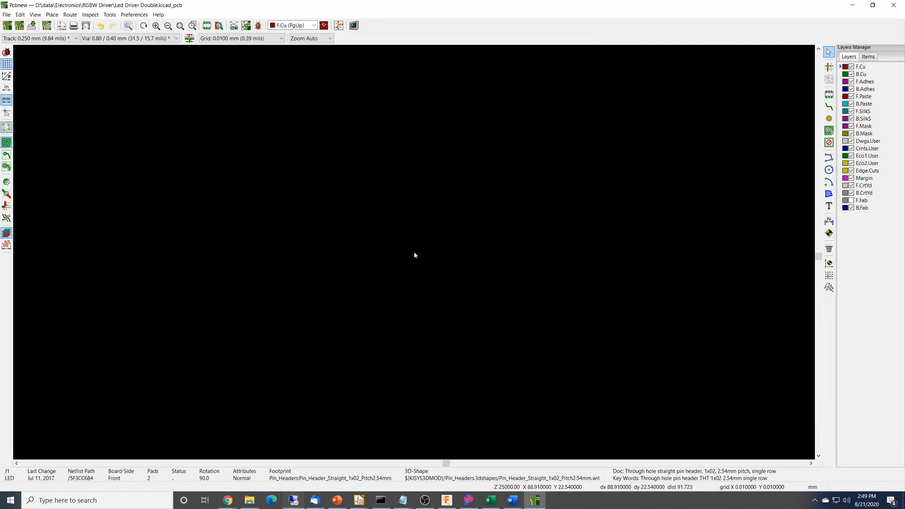
{"action": "scroll", "coordinate": [414, 253], "scroll_direction": "down", "scroll_amount": 5}
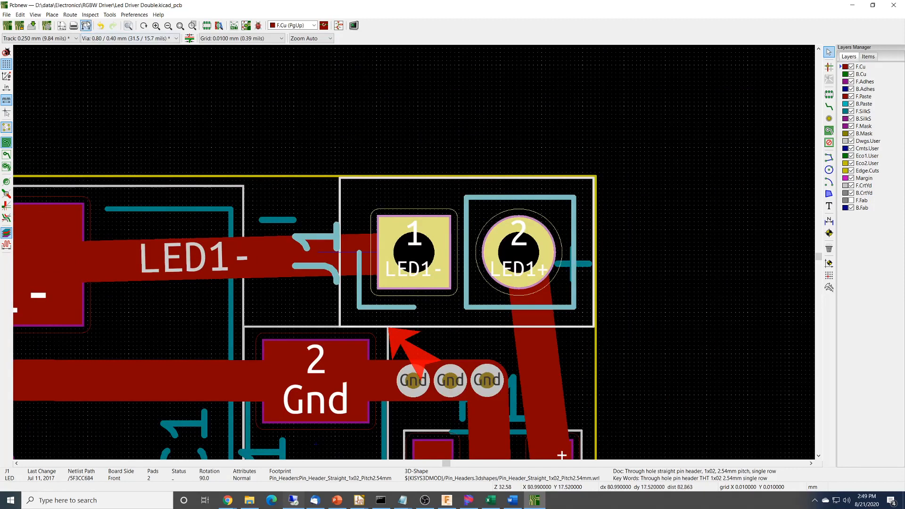
Rerun the design rules check after moving J1 and close its dialog.
{"action": "left_click", "coordinate": [90, 14]}
{"action": "left_click", "coordinate": [100, 51]}
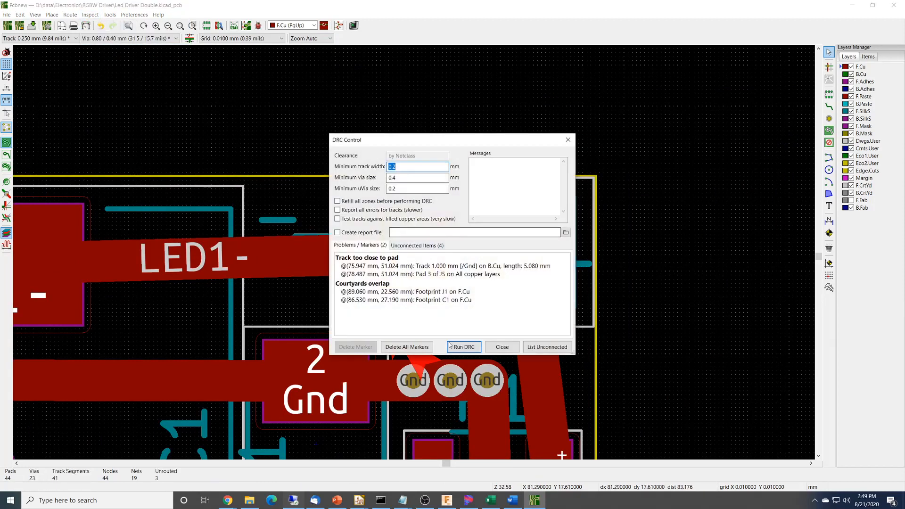
{"action": "left_click", "coordinate": [466, 347]}
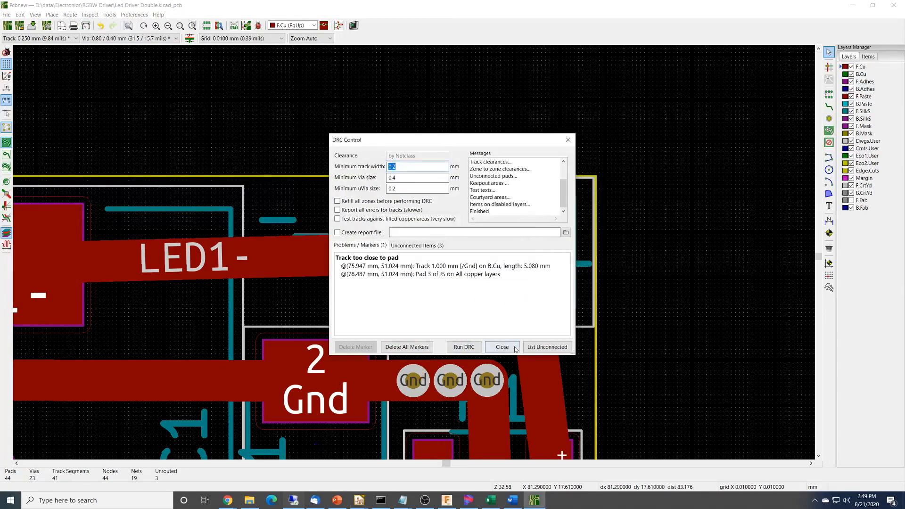
{"action": "left_click", "coordinate": [503, 350]}
Save the updated double LED driver board file.
{"action": "middle_click_drag", "start_coordinate": [609, 409], "coordinate": [636, 157]}
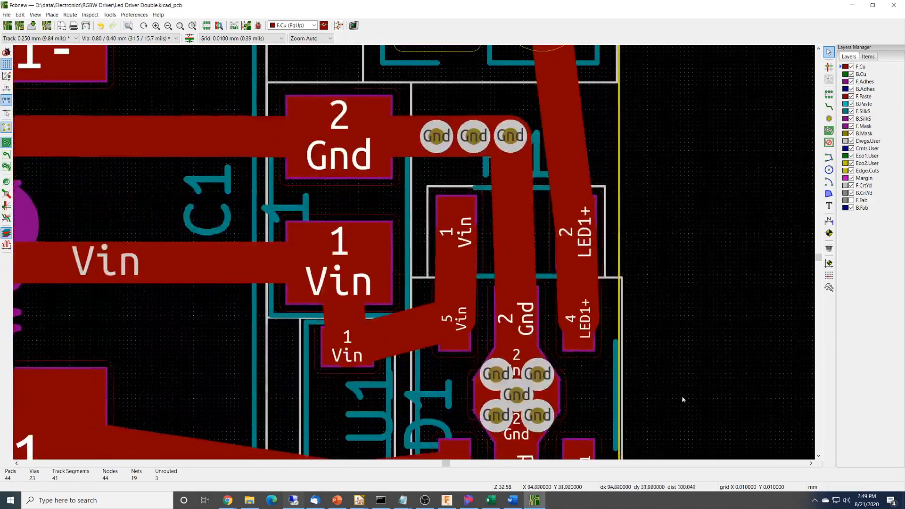
{"action": "middle_click_drag", "start_coordinate": [682, 395], "coordinate": [692, 157]}
{"action": "scroll", "coordinate": [684, 173], "scroll_direction": "down", "scroll_amount": 3}
{"action": "middle_click_drag", "start_coordinate": [445, 364], "coordinate": [570, 180]}
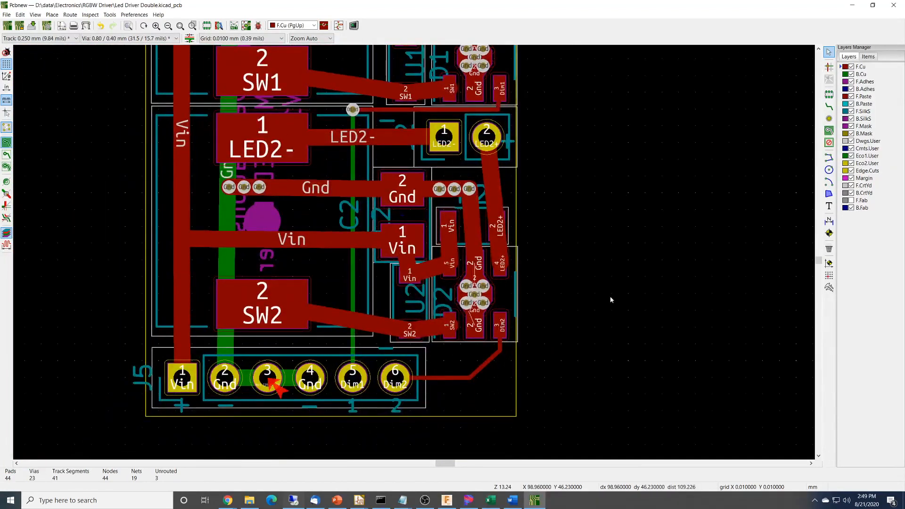
{"action": "left_click", "coordinate": [32, 25]}
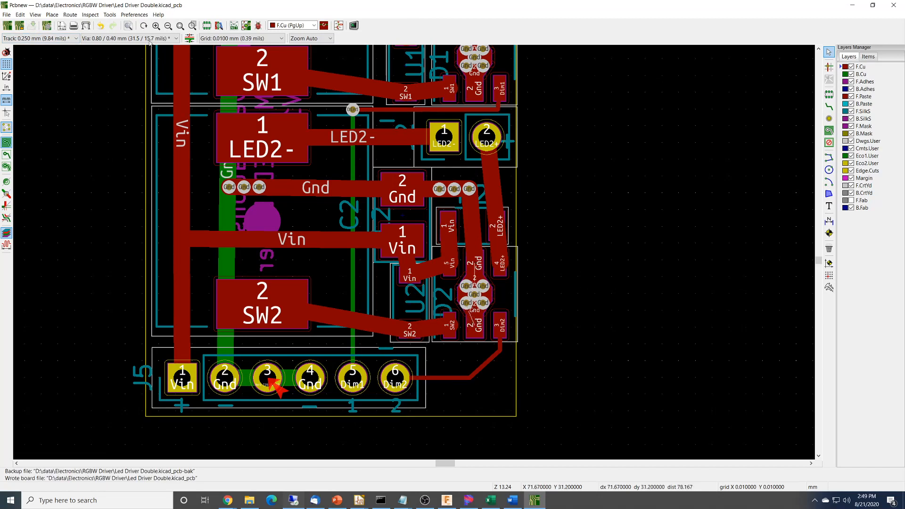
Reopen the design rules check, list the unconnected items and place the dialog clear of the board.
{"action": "left_click", "coordinate": [90, 15]}
{"action": "left_click", "coordinate": [96, 51]}
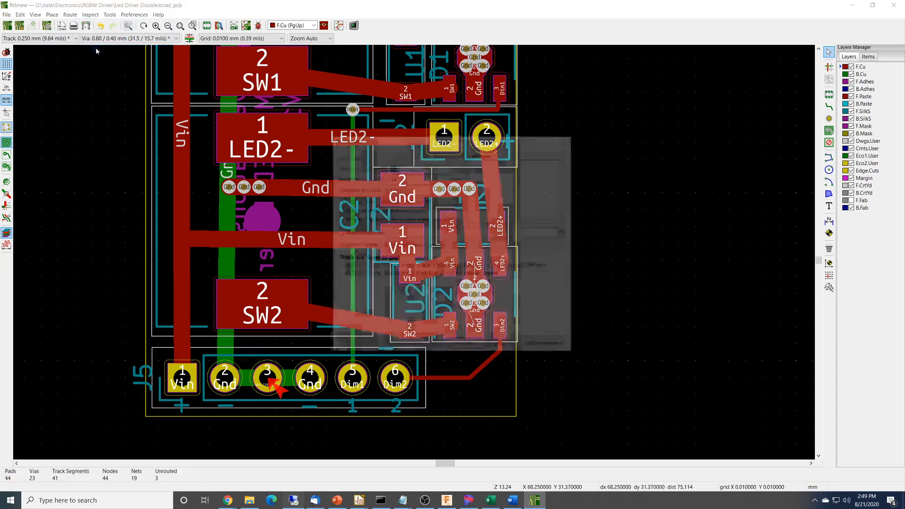
{"action": "left_click", "coordinate": [558, 353]}
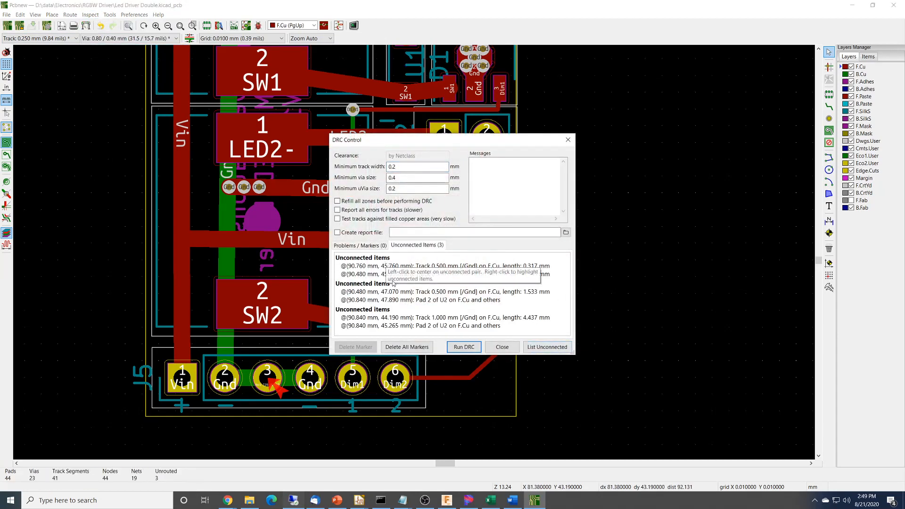
{"action": "left_click_drag", "start_coordinate": [435, 140], "coordinate": [657, 142]}
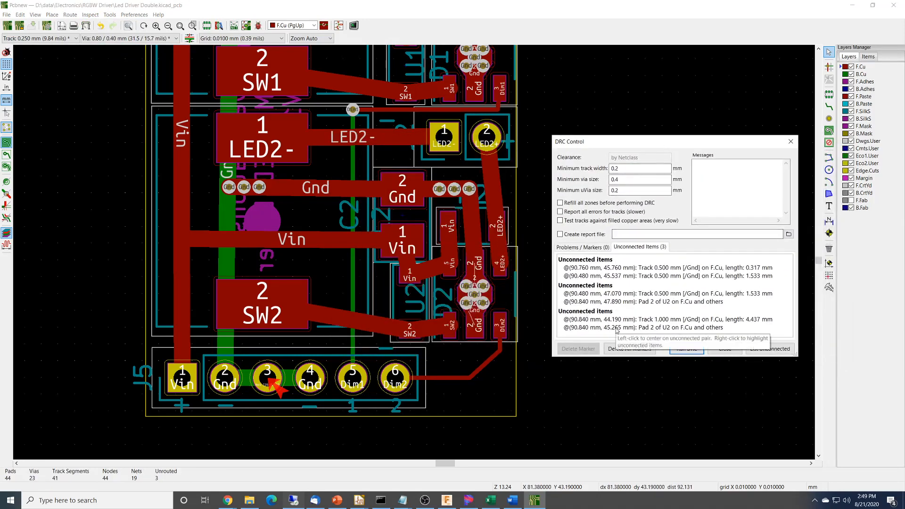
Step through the unconnected Gnd entries in the list to locate each one around U2 on the board.
{"action": "left_click", "coordinate": [666, 294]}
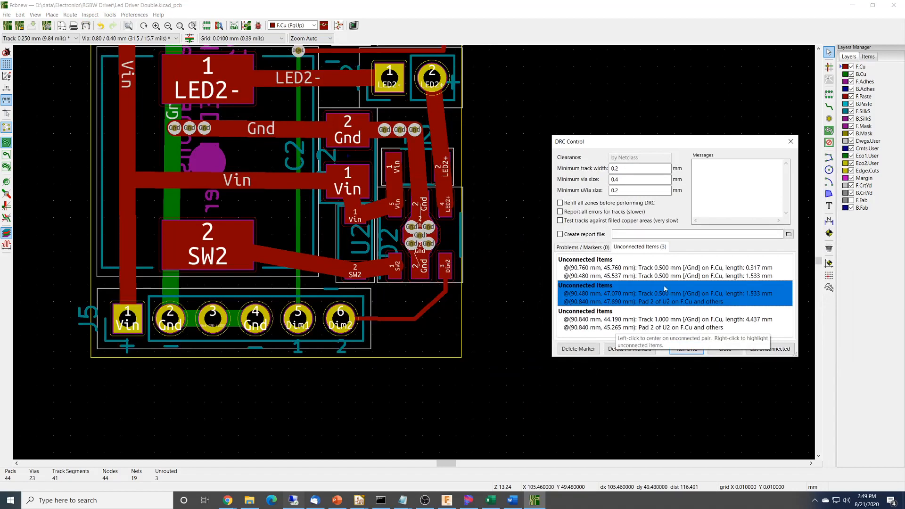
{"action": "left_click", "coordinate": [665, 276]}
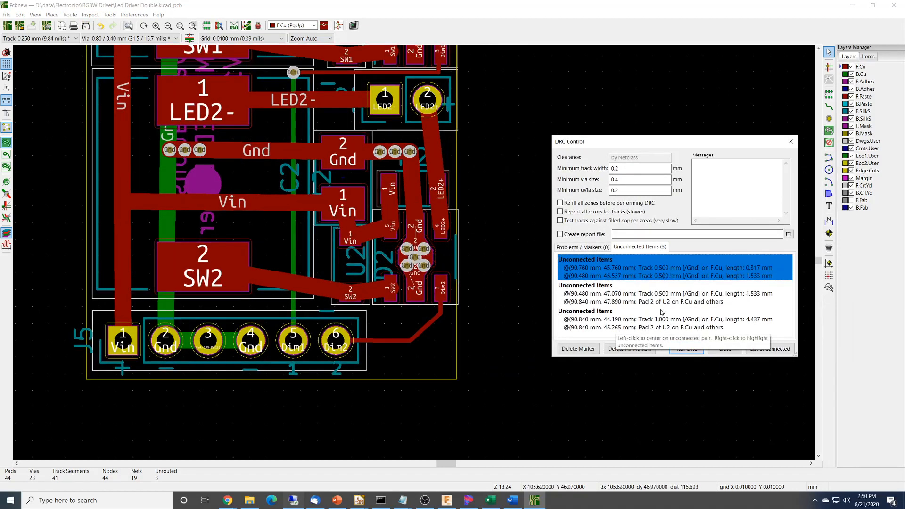
{"action": "left_click", "coordinate": [657, 329]}
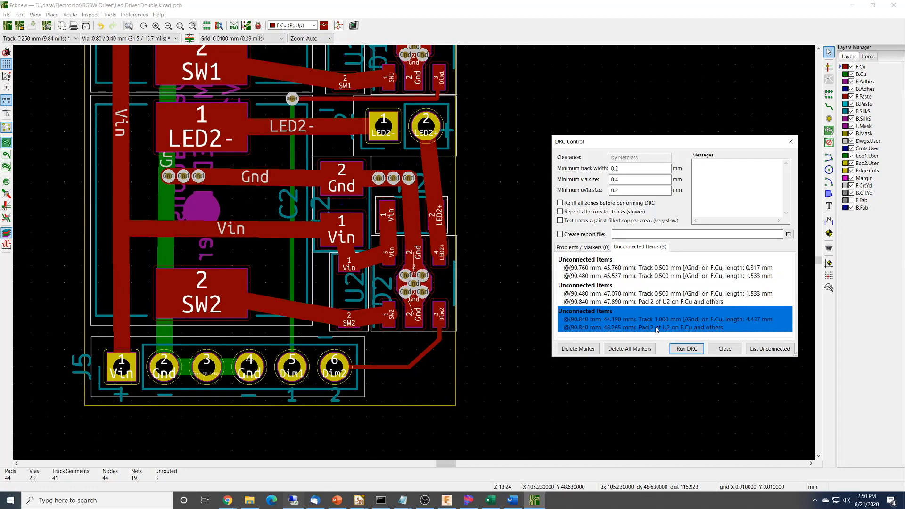
{"action": "key", "text": "Up"}
{"action": "key", "text": "Up"}
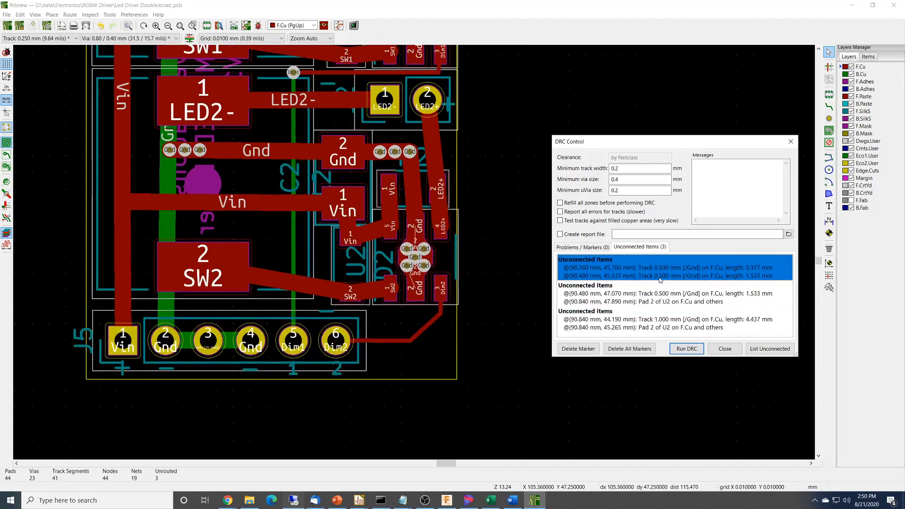
{"action": "key", "text": "Down"}
{"action": "key", "text": "Down"}
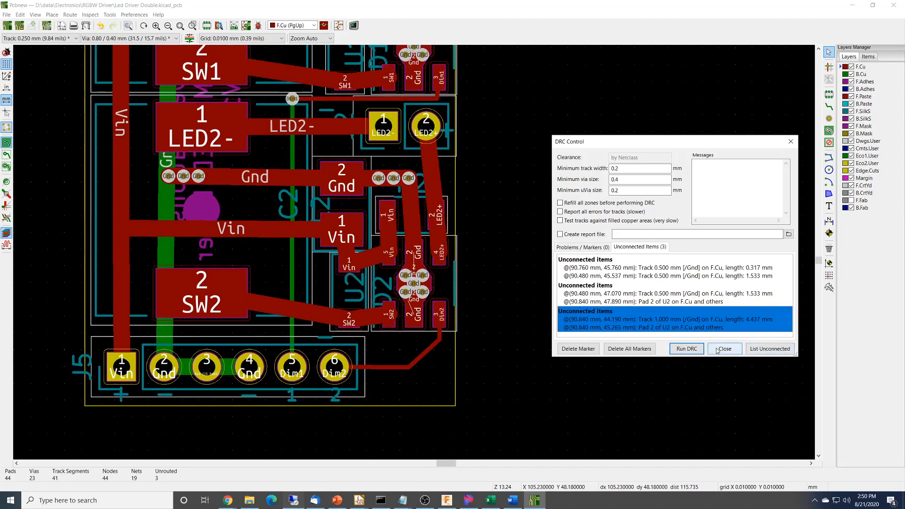
Delete all design rule markers and close the DRC dialog.
{"action": "left_click", "coordinate": [725, 350]}
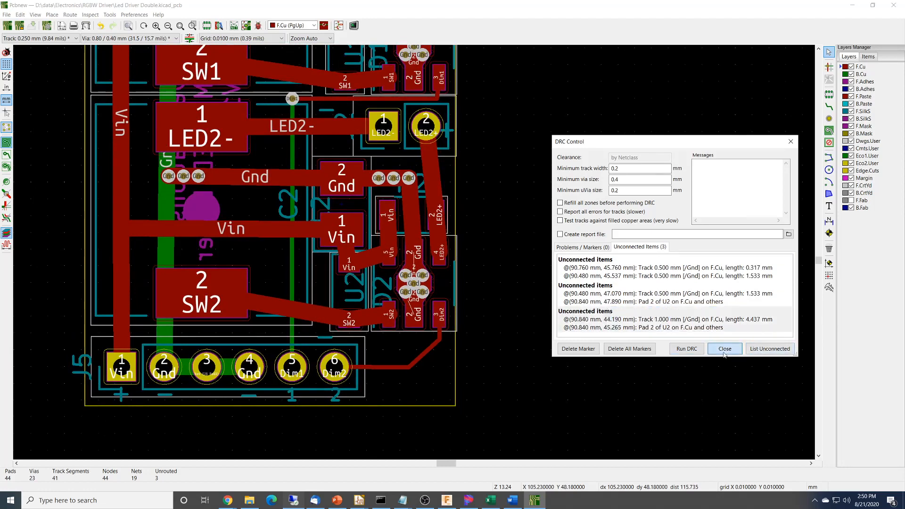
{"action": "left_click", "coordinate": [630, 349]}
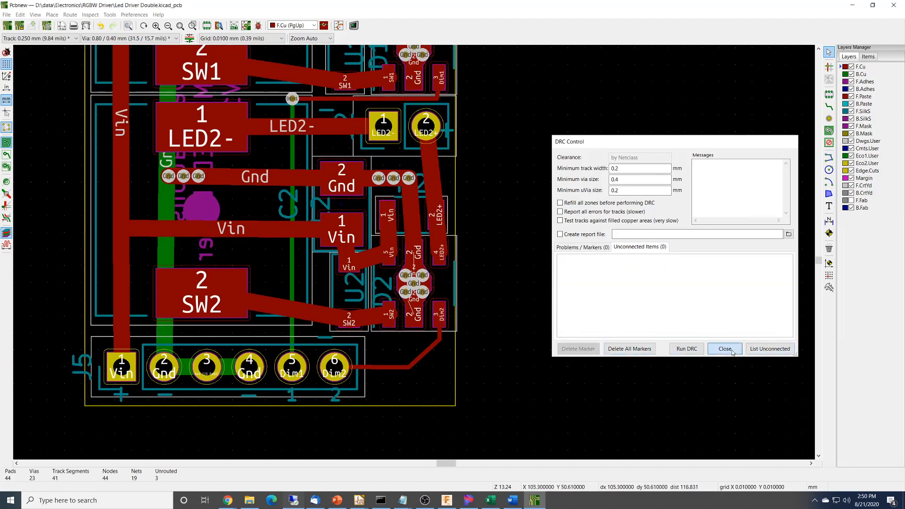
{"action": "left_click", "coordinate": [725, 349]}
Examine the overall routing of both LED driver sections, including their Vin and Gnd tracks.
{"action": "scroll", "coordinate": [413, 251], "scroll_direction": "up", "scroll_amount": 3}
{"action": "scroll", "coordinate": [414, 252], "scroll_direction": "down", "scroll_amount": 5}
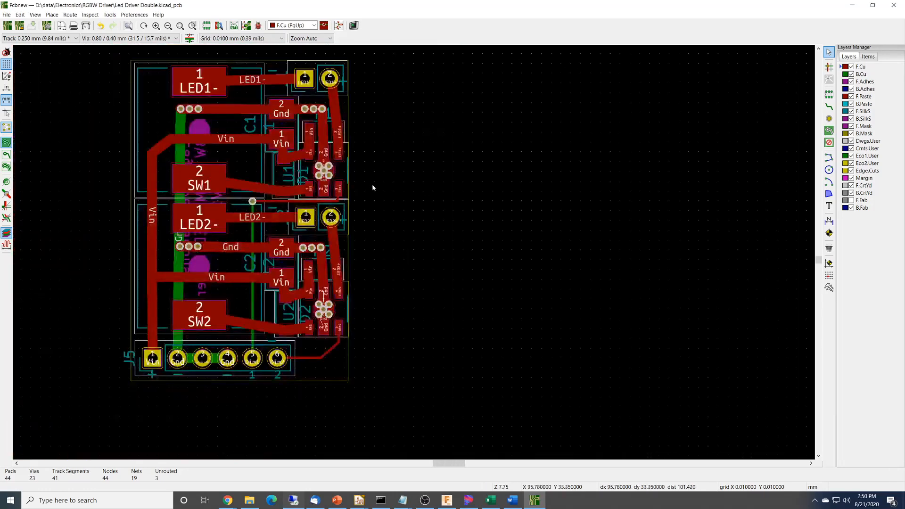
{"action": "middle_click_drag", "start_coordinate": [373, 188], "coordinate": [522, 240]}
{"action": "scroll", "coordinate": [462, 234], "scroll_direction": "up", "scroll_amount": 1}
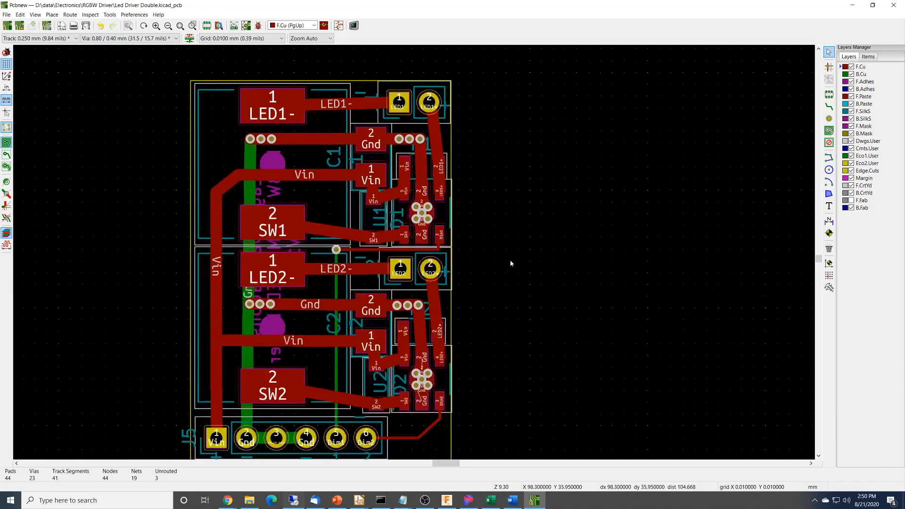
{"action": "scroll", "coordinate": [511, 261], "scroll_direction": "up", "scroll_amount": 1}
{"action": "middle_click_drag", "start_coordinate": [423, 250], "coordinate": [547, 246]}
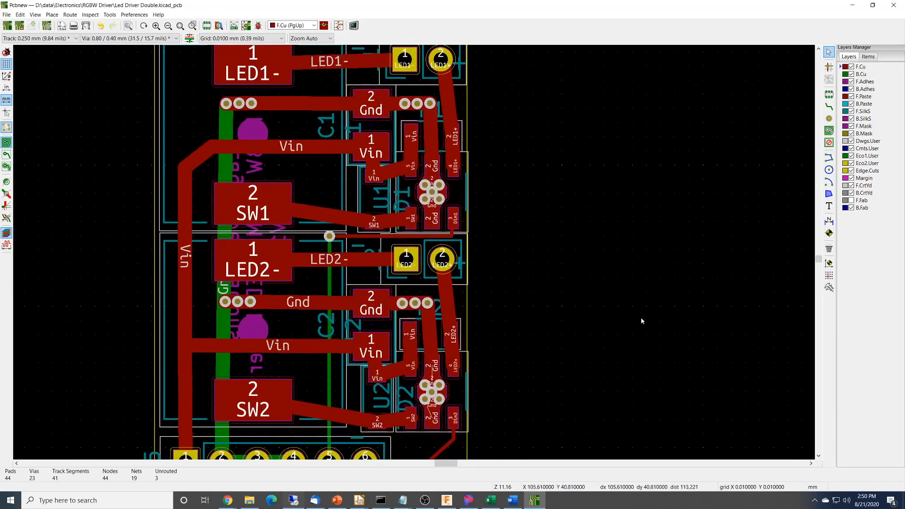
{"action": "middle_click_drag", "start_coordinate": [586, 354], "coordinate": [593, 392]}
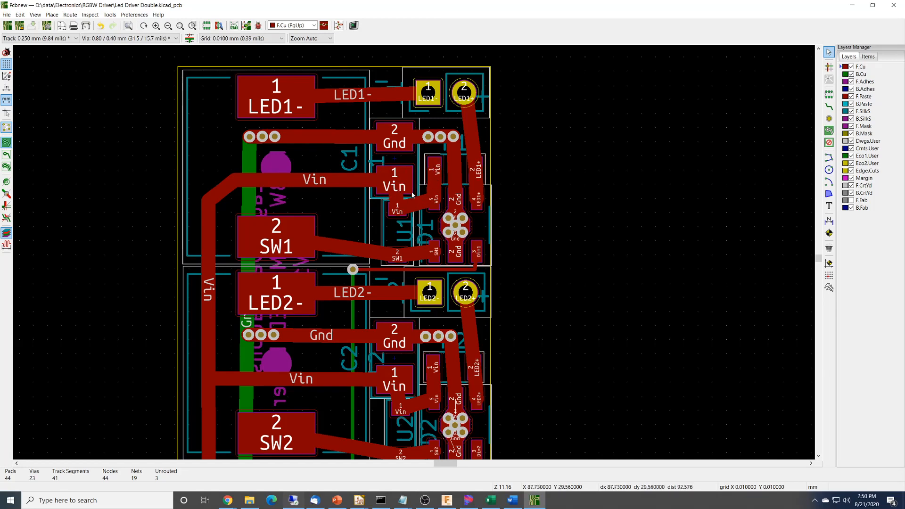
Start a copper zone beside the upper driver's Vin pads on F.Cu, assigned to net /Vin with solid pad connections.
{"action": "left_click", "coordinate": [830, 132]}
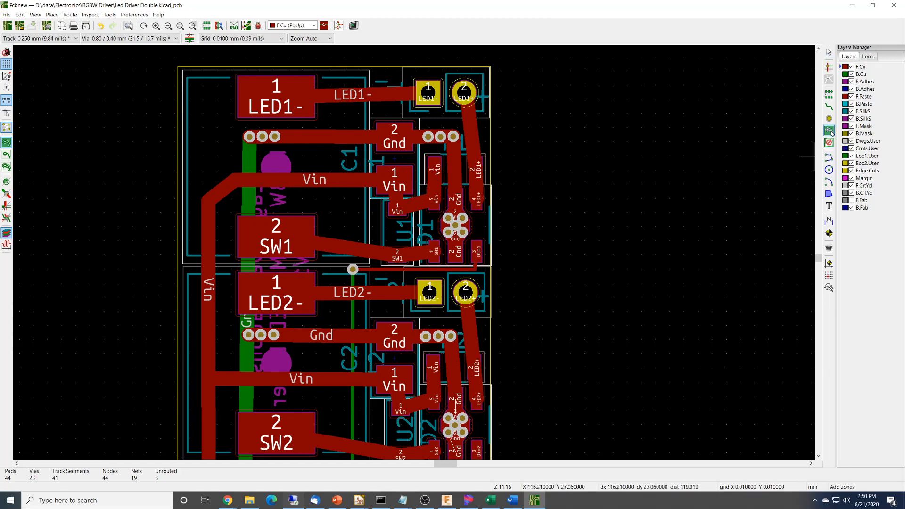
{"action": "left_click", "coordinate": [447, 151]}
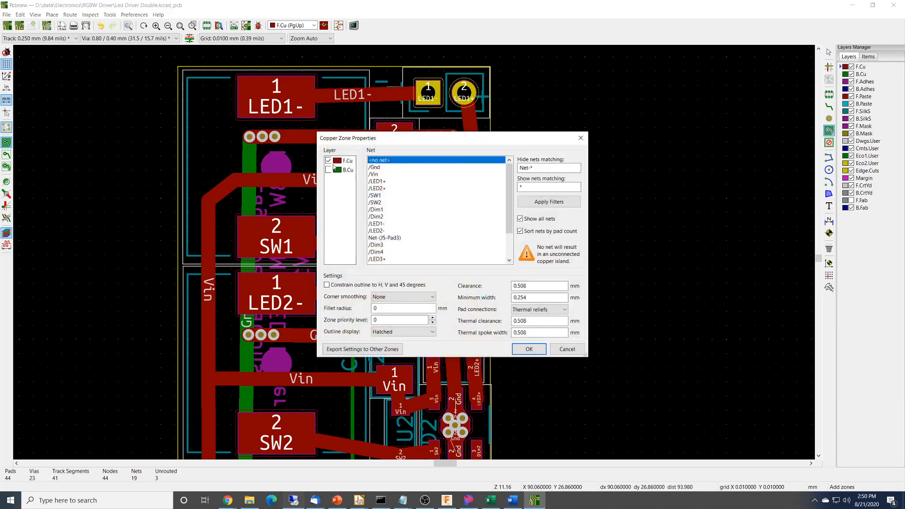
{"action": "left_click", "coordinate": [376, 175]}
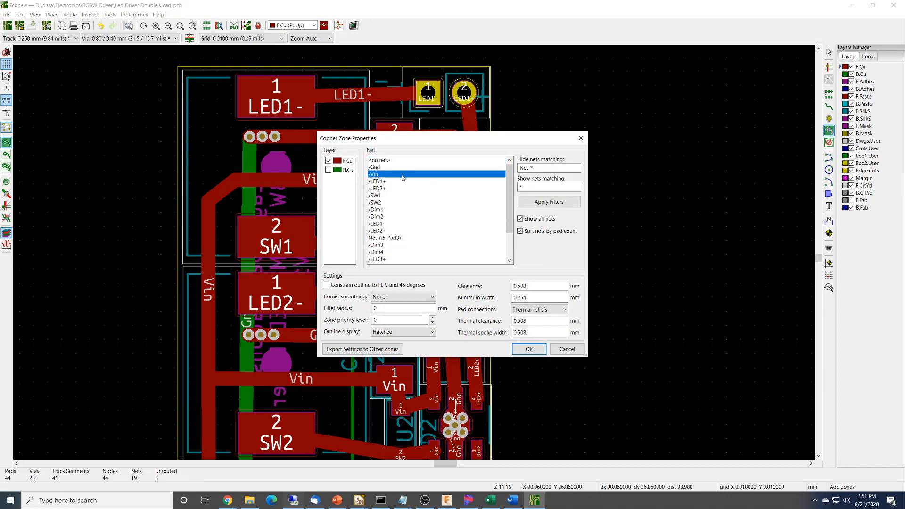
{"action": "left_click", "coordinate": [540, 309]}
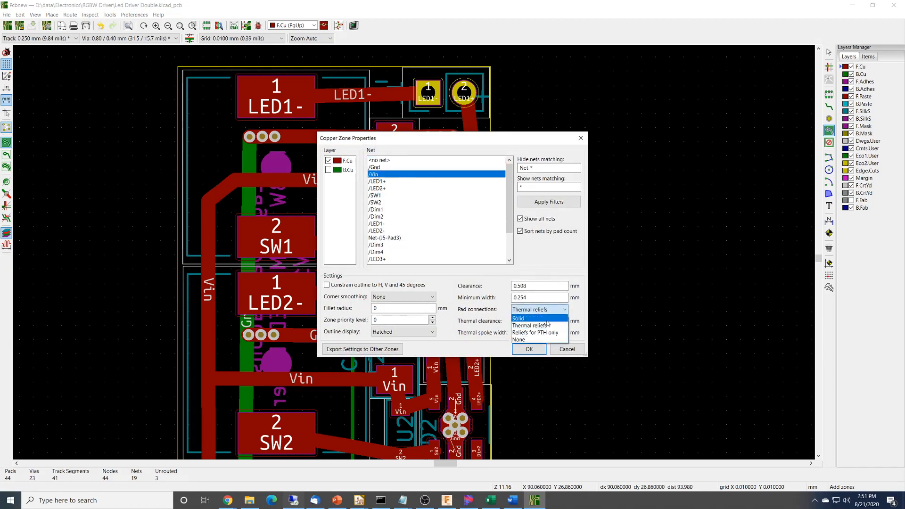
{"action": "left_click", "coordinate": [540, 319]}
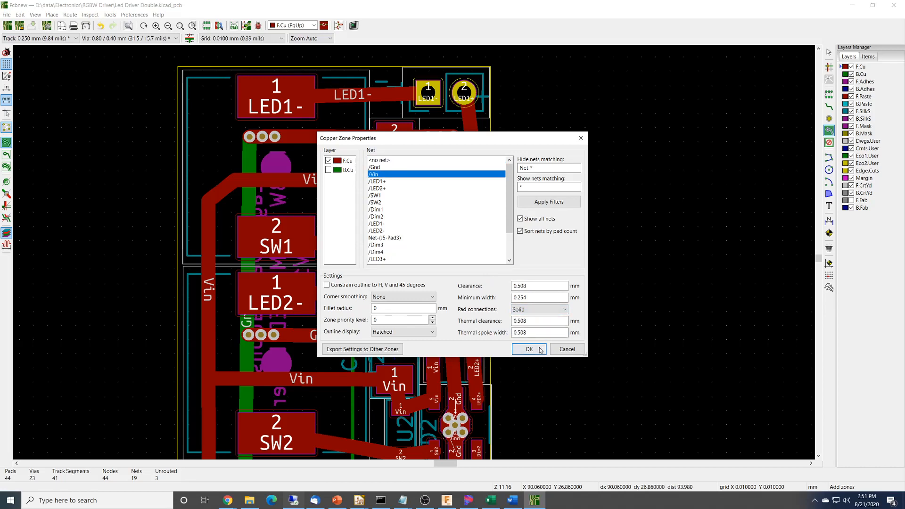
{"action": "key", "text": "Return"}
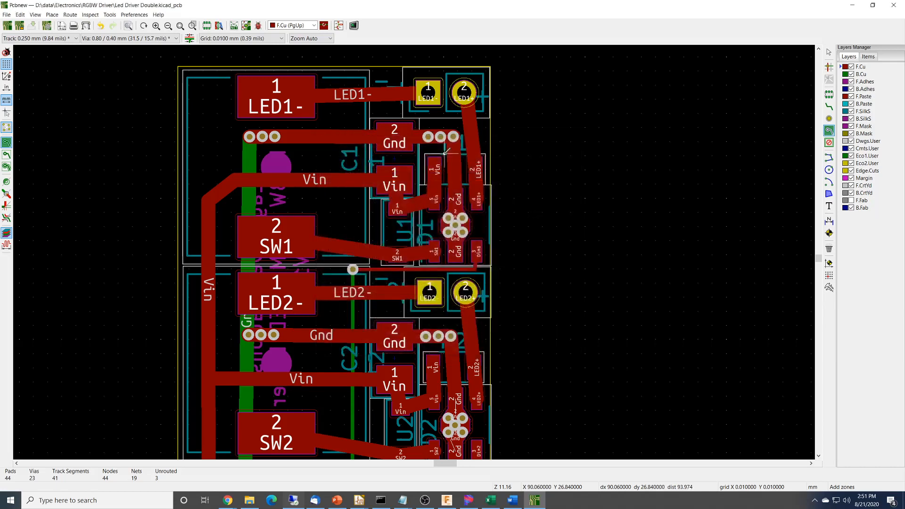
Outline the zone as a rectangle around the upper Vin track, from the U1 Vin pads across to the vertical Vin track, and close it.
{"action": "left_click", "coordinate": [444, 214]}
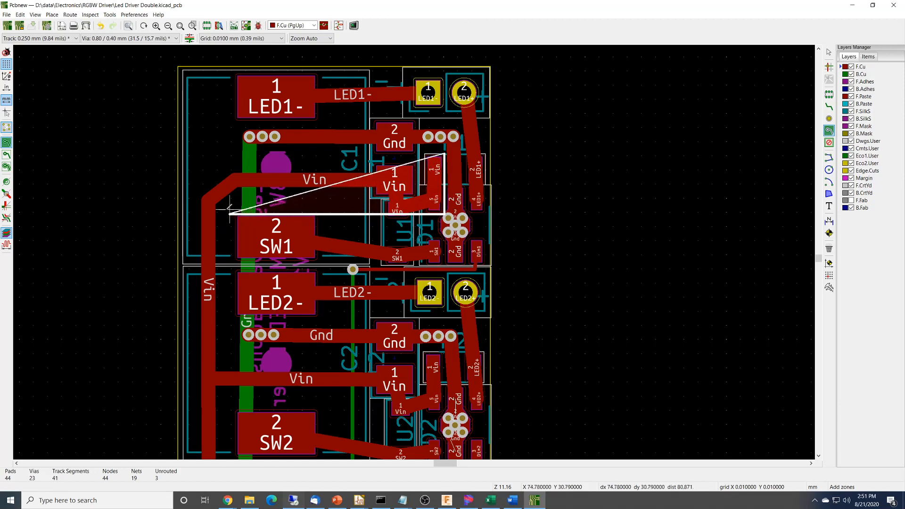
{"action": "left_click", "coordinate": [199, 214]}
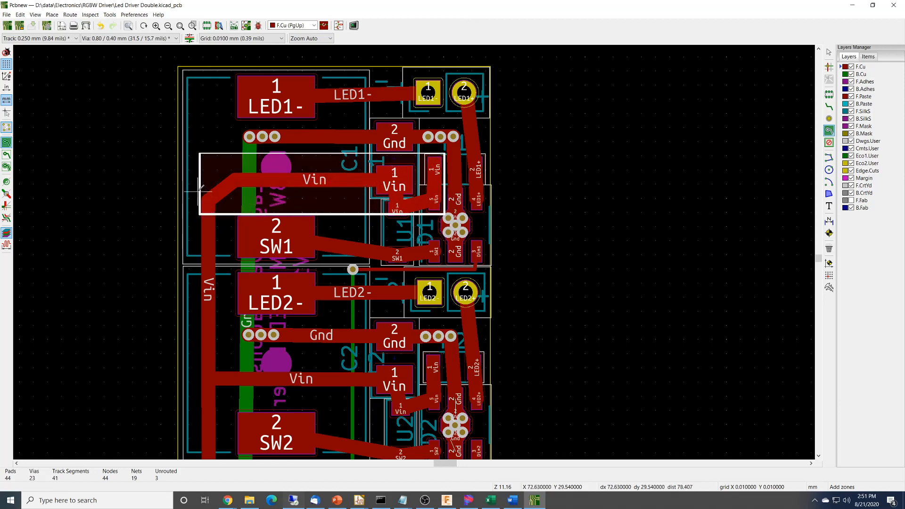
{"action": "left_click", "coordinate": [200, 153]}
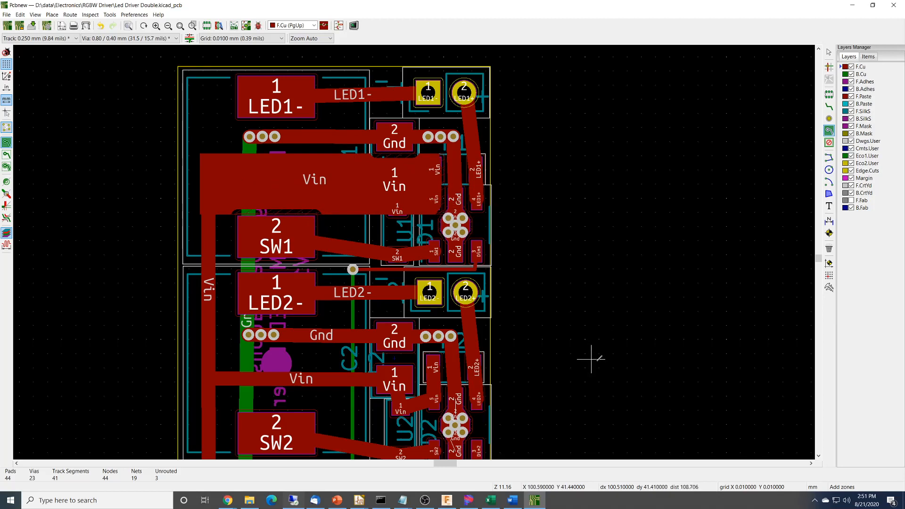
Start a second copper zone beside the lower driver's Vin pads on F.Cu, using net /Vin and solid pad connections.
{"action": "scroll", "coordinate": [607, 363], "scroll_direction": "down", "scroll_amount": 1}
{"action": "middle_click_drag", "start_coordinate": [356, 247], "coordinate": [530, 184]}
{"action": "scroll", "coordinate": [438, 213], "scroll_direction": "up", "scroll_amount": 1}
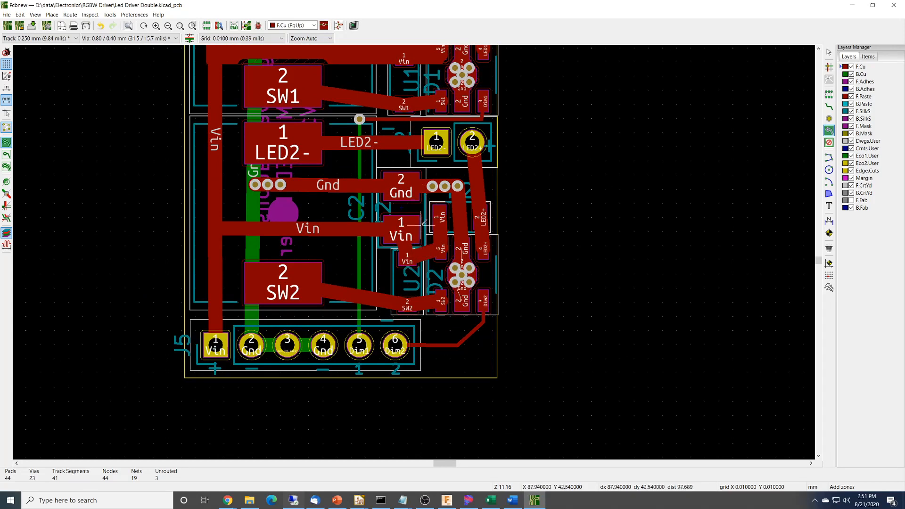
{"action": "left_click", "coordinate": [452, 198]}
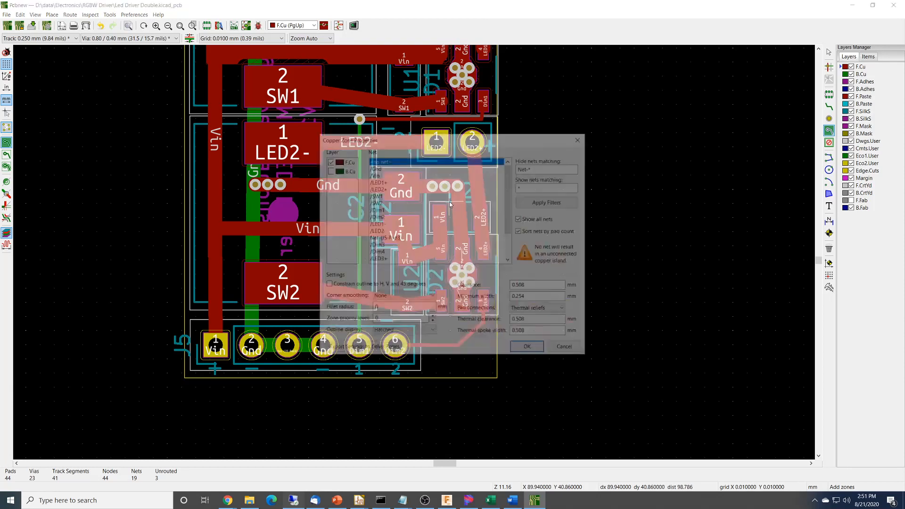
{"action": "left_click", "coordinate": [379, 174]}
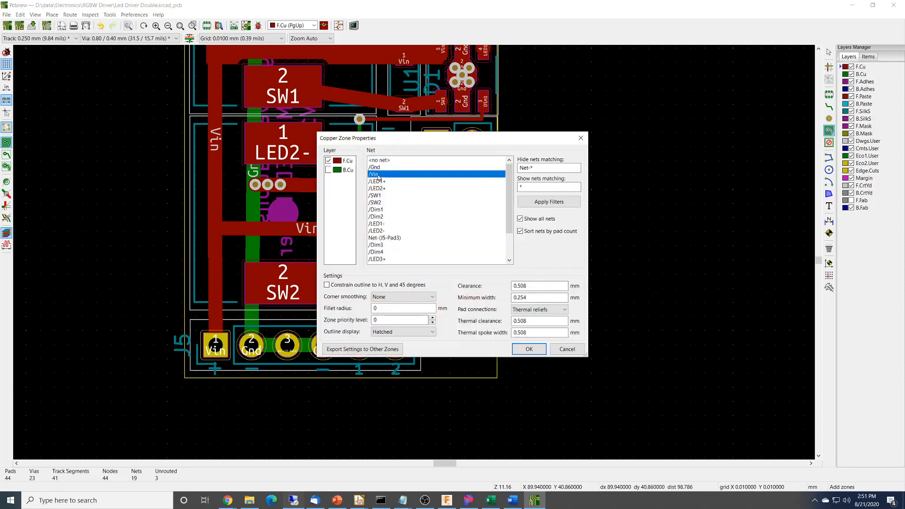
{"action": "left_click", "coordinate": [540, 309]}
{"action": "left_click", "coordinate": [528, 325]}
{"action": "left_click", "coordinate": [529, 349]}
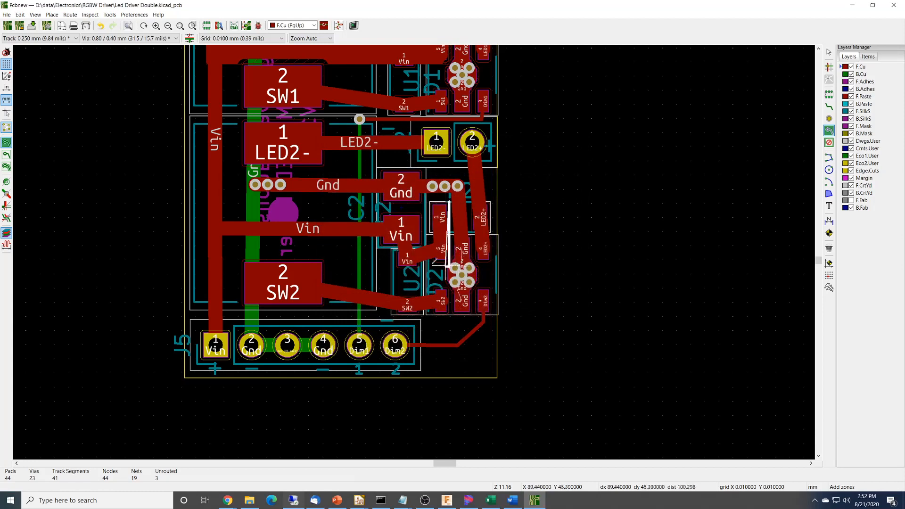
Outline the second zone as a rectangle around the lower Vin track between Gnd and SW2, close it and exit zone drawing.
{"action": "left_click", "coordinate": [448, 266]}
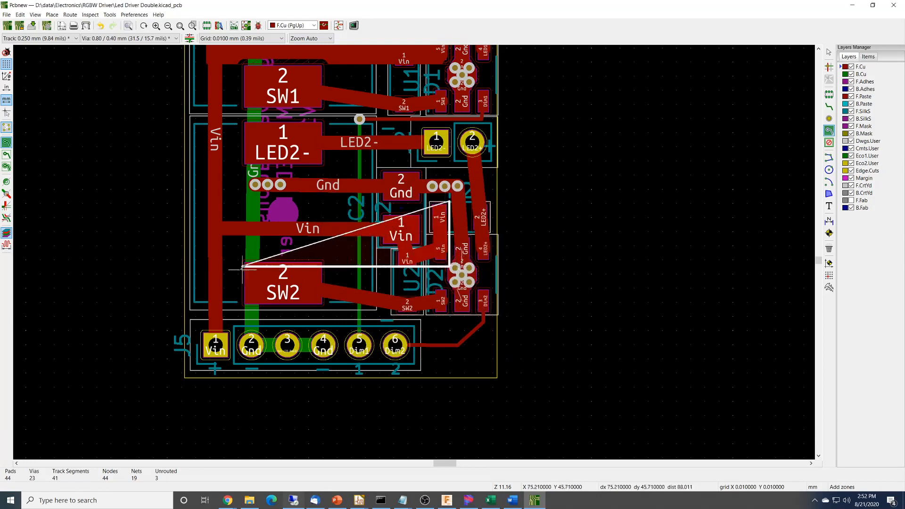
{"action": "left_click", "coordinate": [206, 266]}
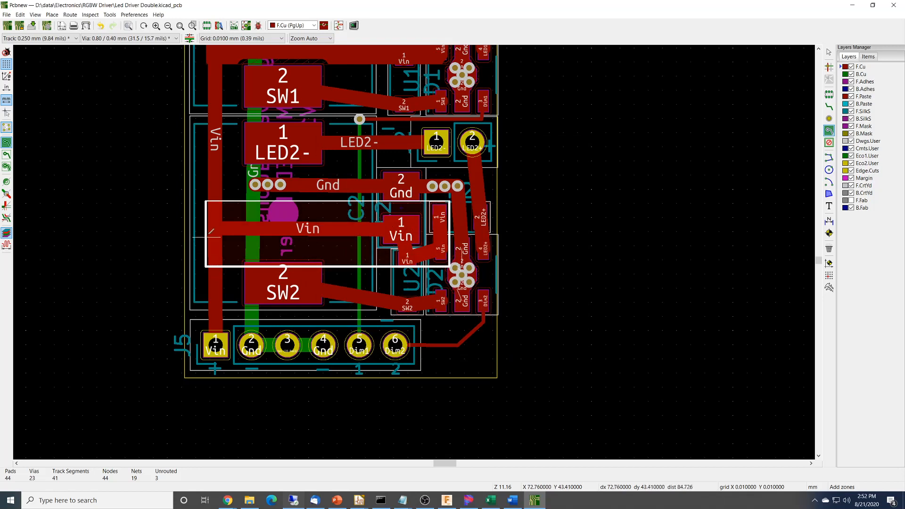
{"action": "left_click", "coordinate": [206, 201]}
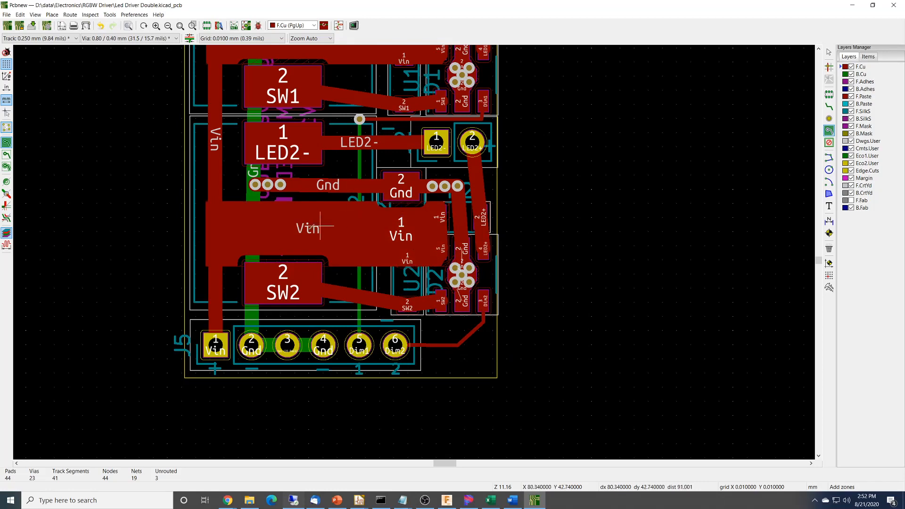
{"action": "key", "text": "Escape"}
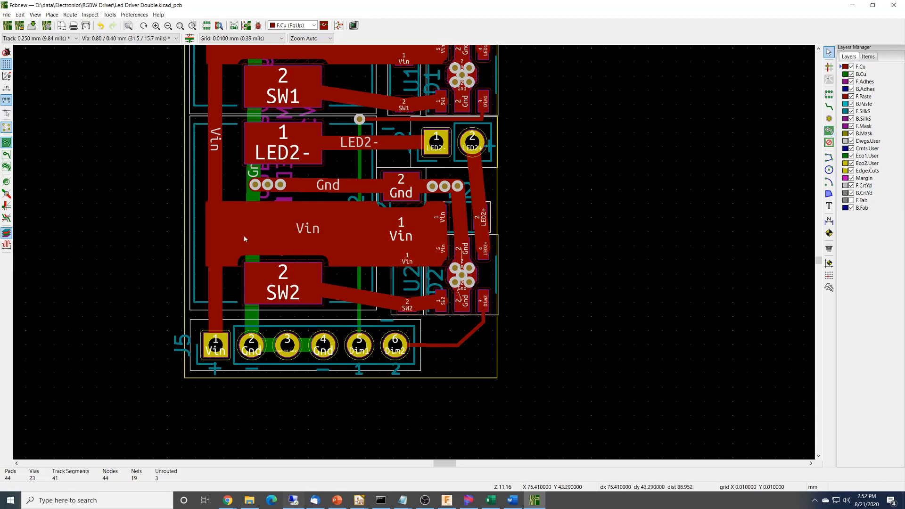
{"action": "scroll", "coordinate": [556, 229], "scroll_direction": "down", "scroll_amount": 1}
{"action": "middle_click_drag", "start_coordinate": [410, 206], "coordinate": [526, 306]}
{"action": "scroll", "coordinate": [524, 280], "scroll_direction": "down", "scroll_amount": 1}
{"action": "middle_click_drag", "start_coordinate": [414, 253], "coordinate": [503, 248]}
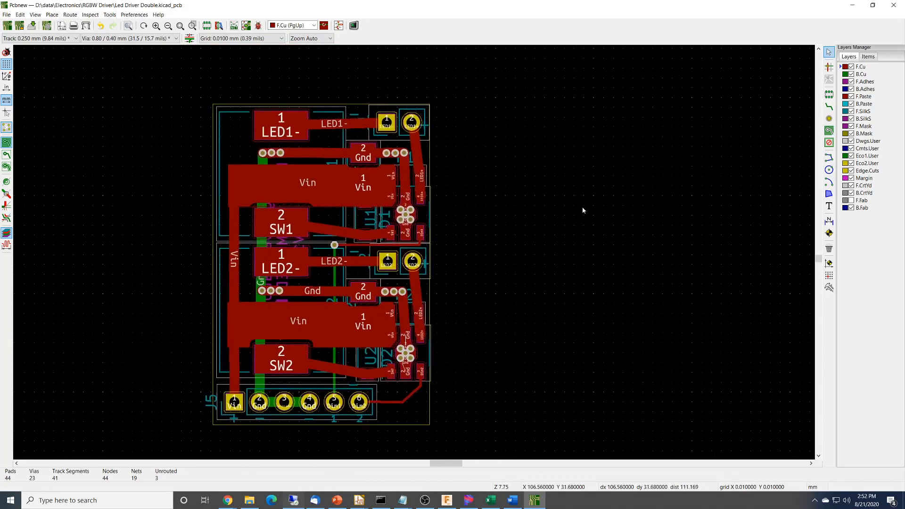
Start a copper zone at the board's upper-left corner on B.Cu, assigned to net /Gnd with solid pad connections.
{"action": "left_click", "coordinate": [830, 130]}
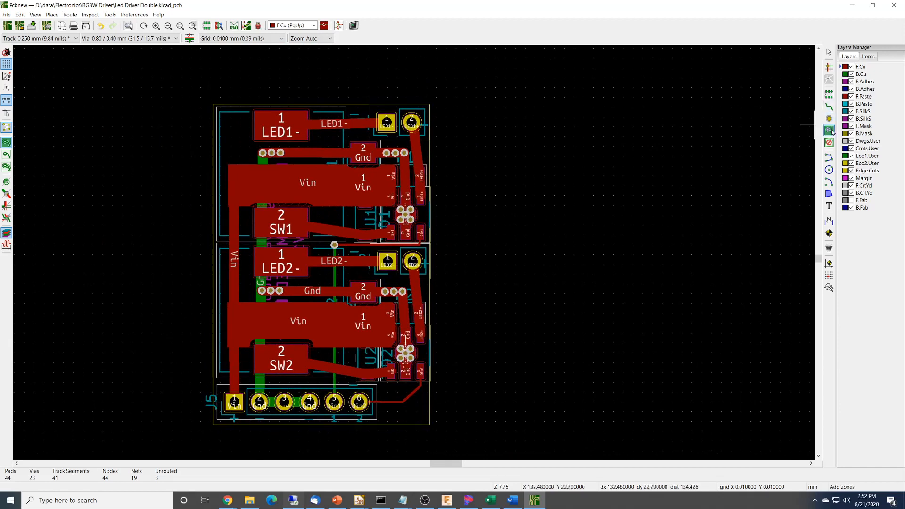
{"action": "left_click", "coordinate": [841, 76]}
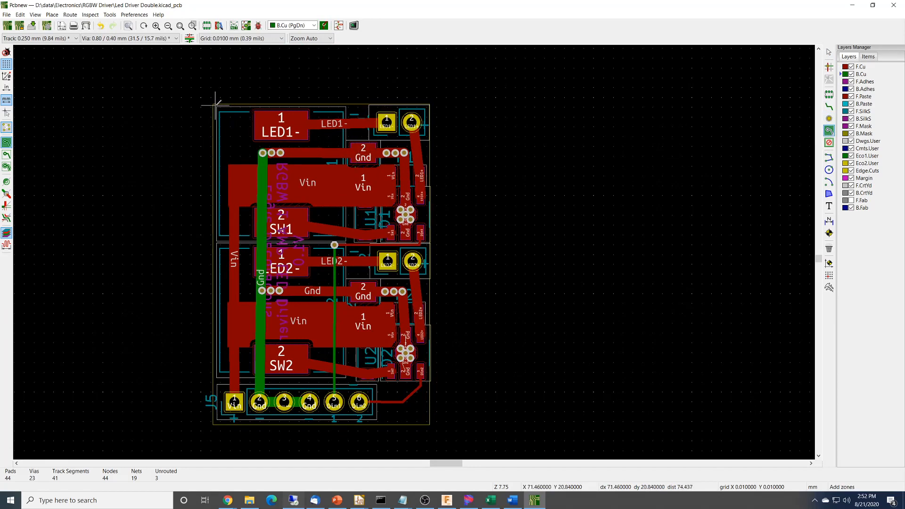
{"action": "left_click", "coordinate": [216, 105]}
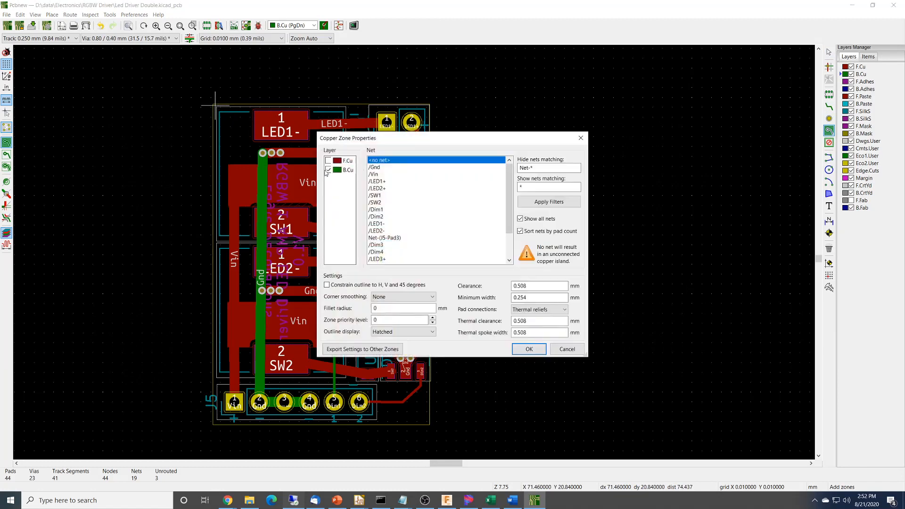
{"action": "left_click", "coordinate": [375, 167]}
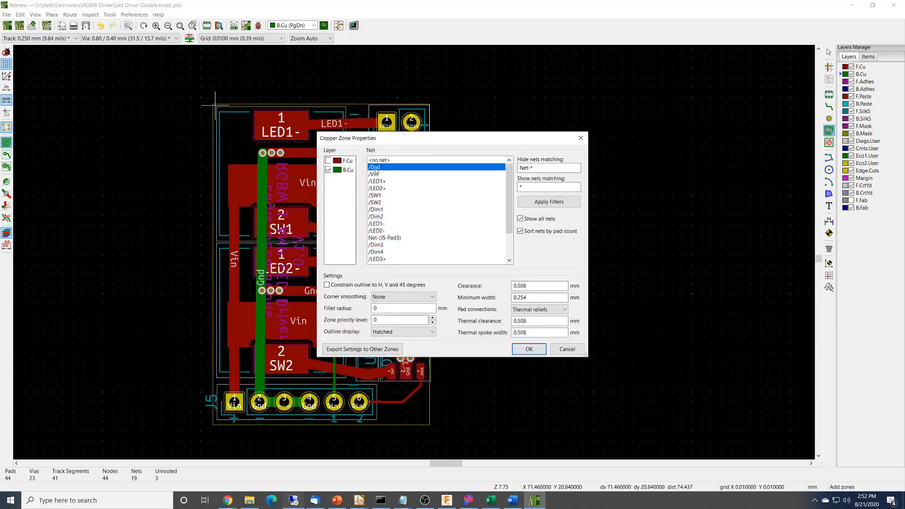
{"action": "left_click", "coordinate": [547, 309]}
{"action": "left_click", "coordinate": [553, 324]}
{"action": "left_click", "coordinate": [529, 349]}
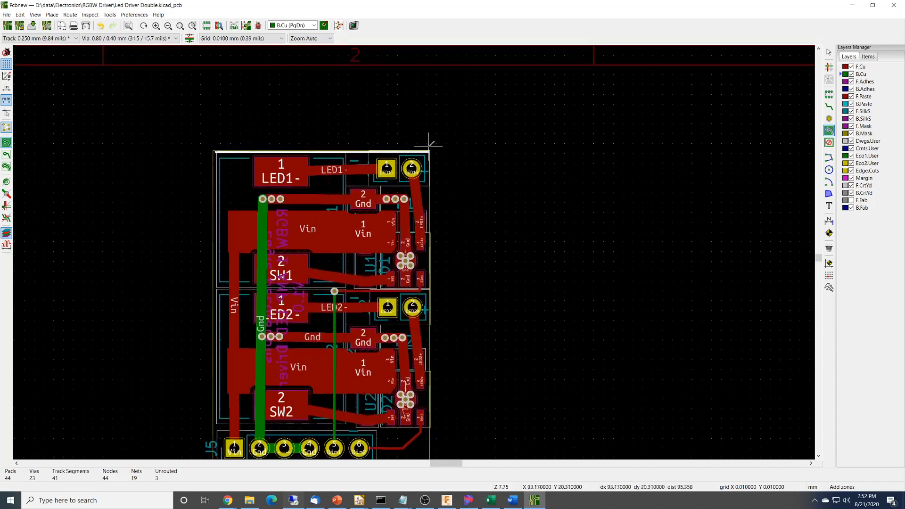
Outline the Gnd zone as a rectangle covering both driver sections down to just above J5, close it and exit zone drawing.
{"action": "left_click", "coordinate": [429, 151]}
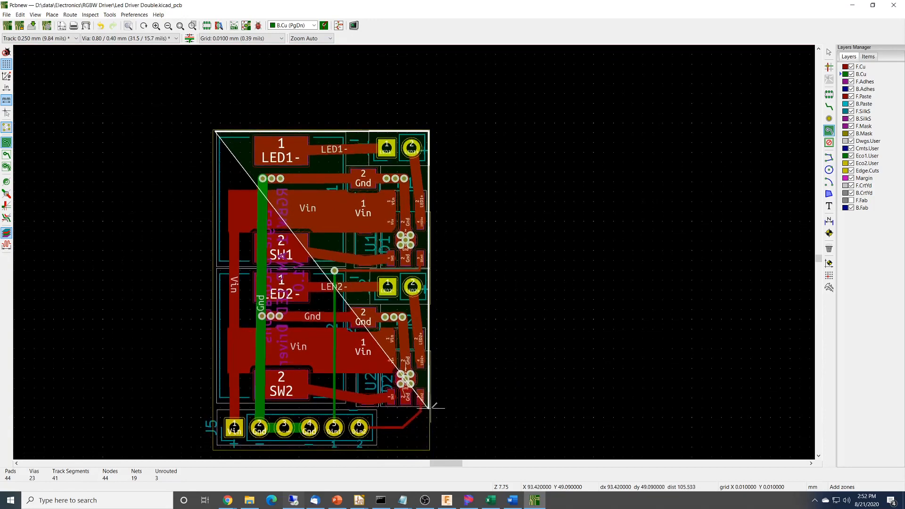
{"action": "left_click", "coordinate": [429, 407]}
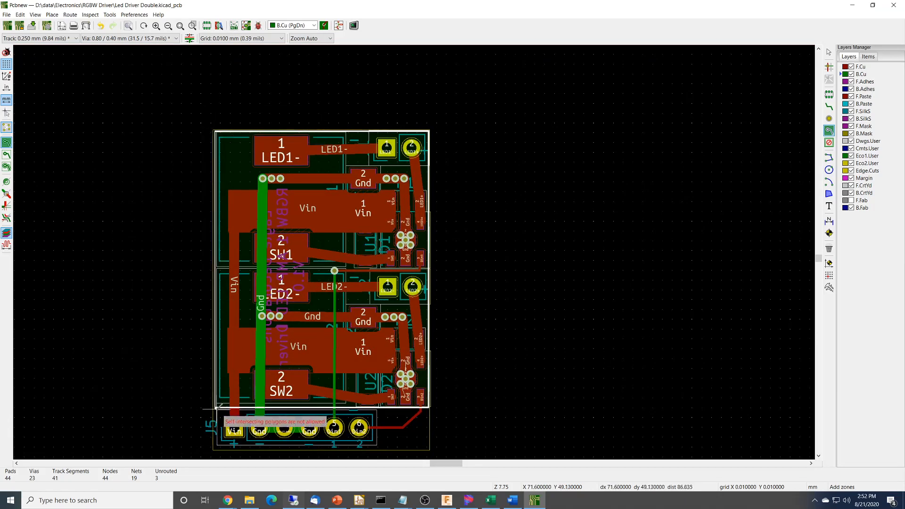
{"action": "left_click", "coordinate": [218, 405]}
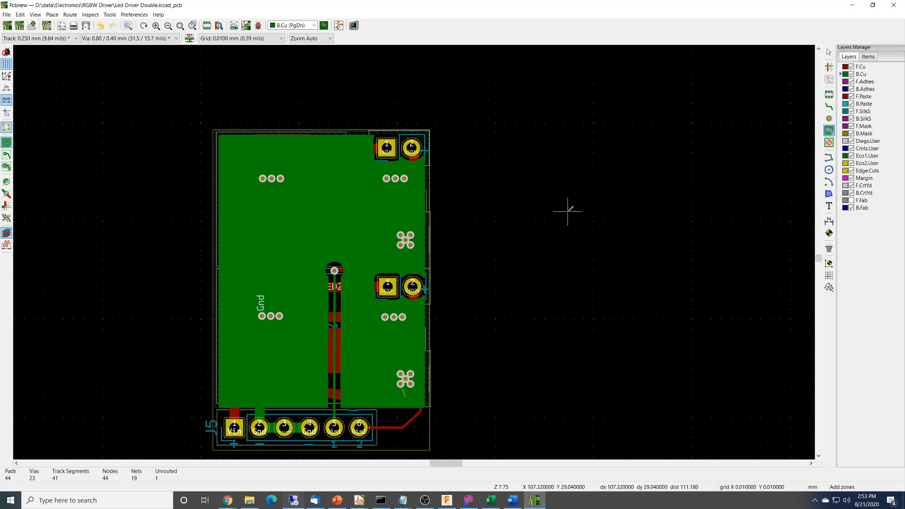
{"action": "key", "text": "Escape"}
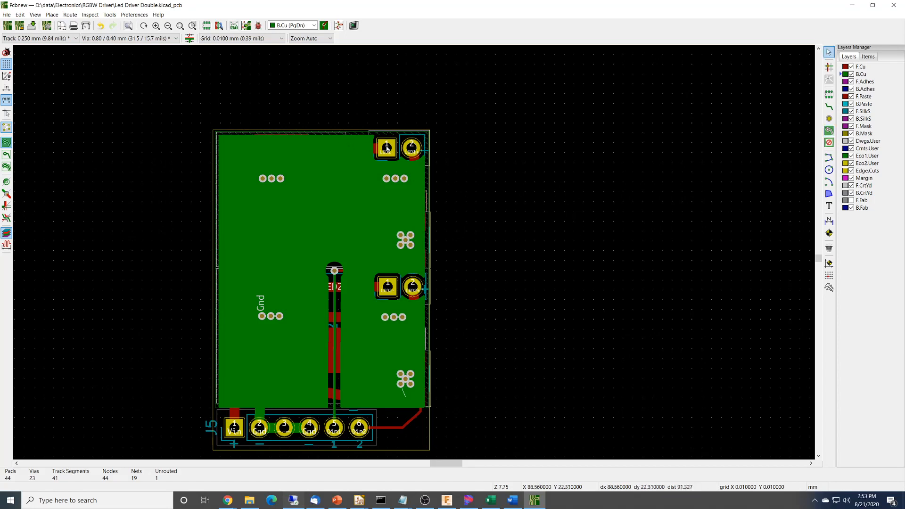
Start a keepout area at the upper-left of the LED1 header on B.Cu, keeping out only copper pours, not tracks or vias.
{"action": "scroll", "coordinate": [392, 146], "scroll_direction": "up", "scroll_amount": 3}
{"action": "scroll", "coordinate": [436, 302], "scroll_direction": "up", "scroll_amount": 1}
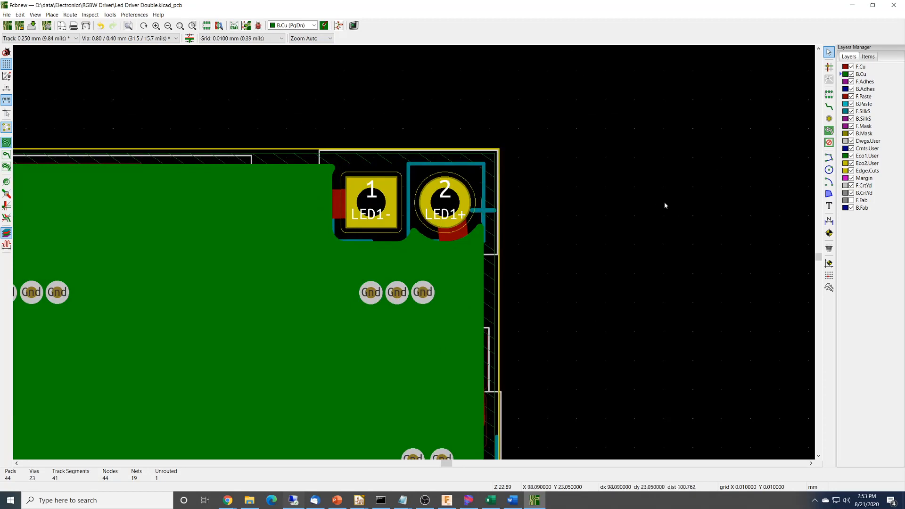
{"action": "left_click", "coordinate": [829, 142]}
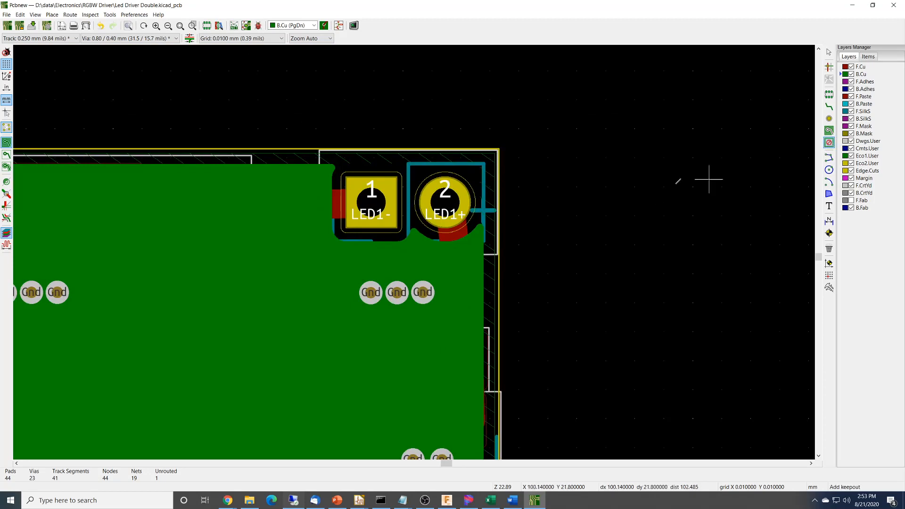
{"action": "left_click", "coordinate": [333, 157]}
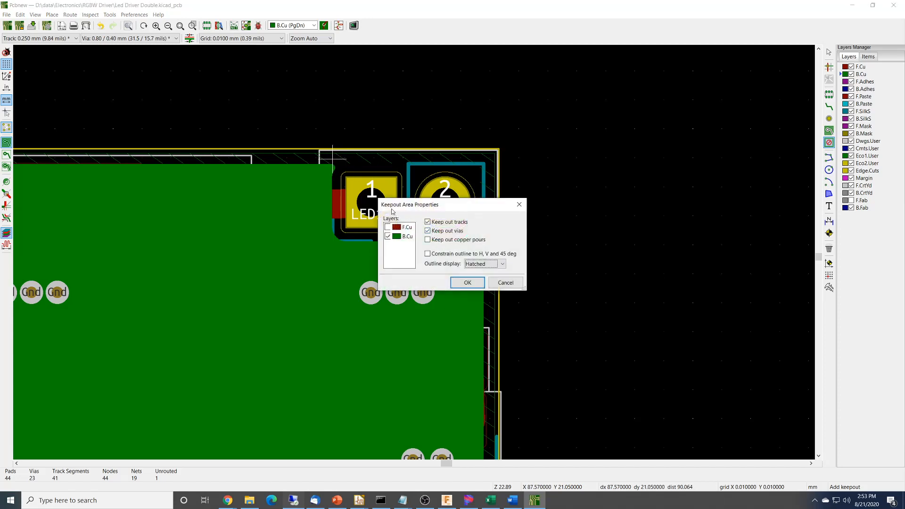
{"action": "left_click", "coordinate": [446, 222]}
{"action": "left_click", "coordinate": [442, 231]}
{"action": "left_click", "coordinate": [429, 239]}
{"action": "left_click", "coordinate": [467, 283]}
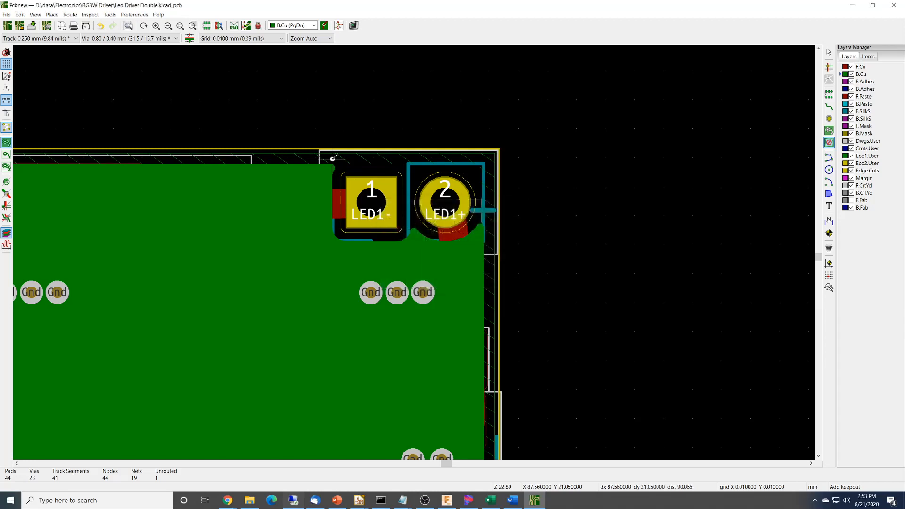
Outline the keepout as a rectangle around the LED1- and LED1+ pads and close it.
{"action": "left_click", "coordinate": [491, 159]}
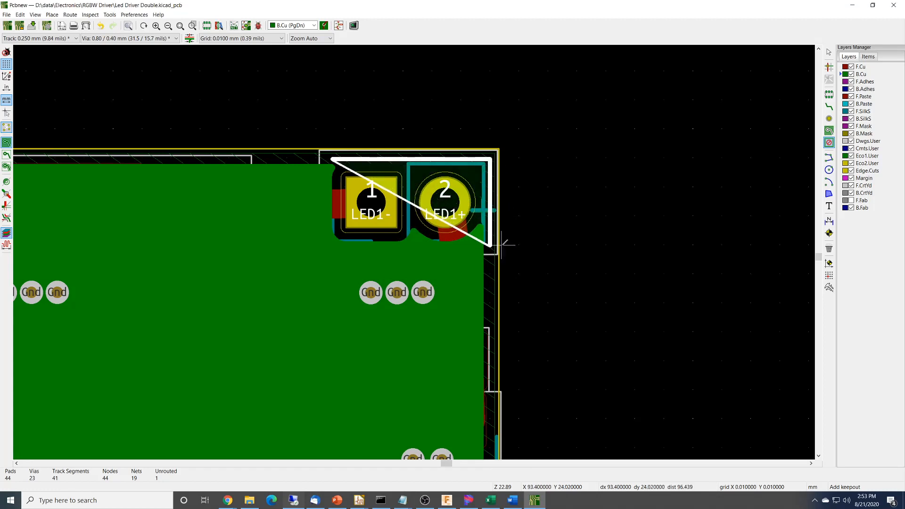
{"action": "left_click", "coordinate": [502, 245]}
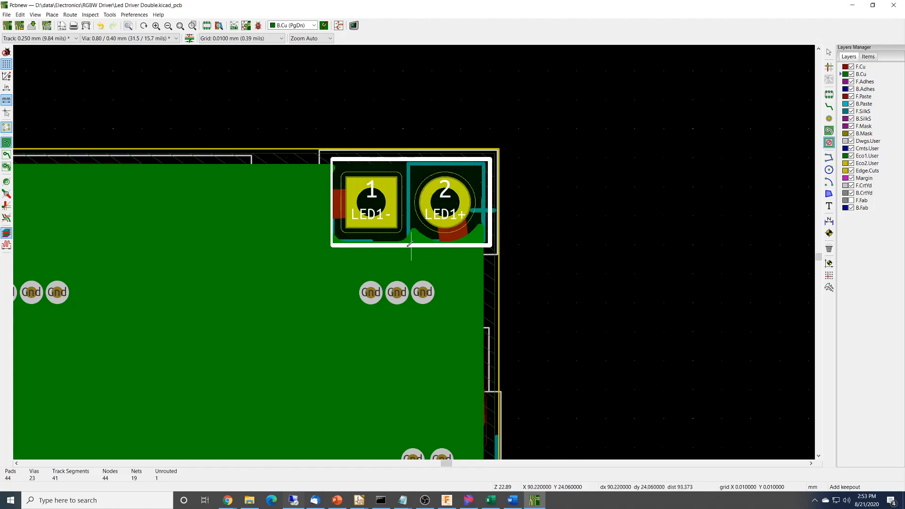
{"action": "double_click", "coordinate": [335, 246]}
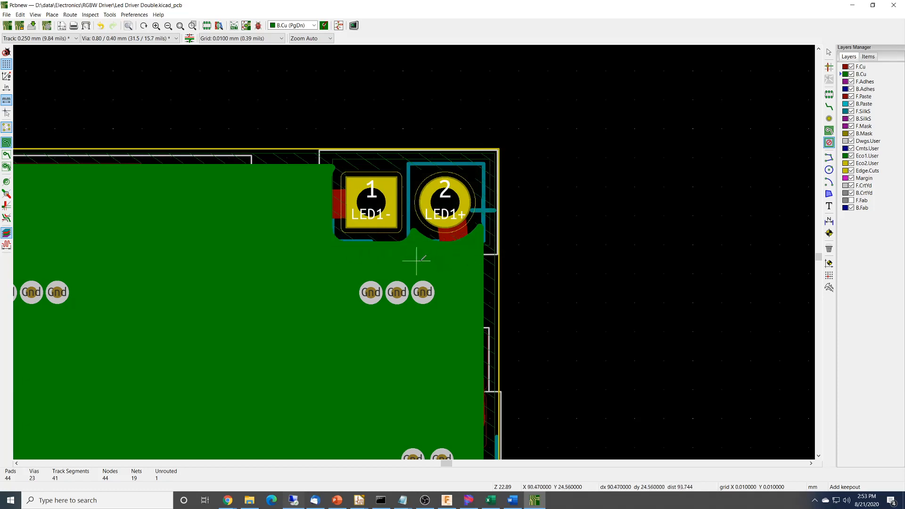
Start a second keepout area at the upper-right of the LED2 header on B.Cu, keeping out only copper pours.
{"action": "middle_click_drag", "start_coordinate": [556, 380], "coordinate": [541, 102]}
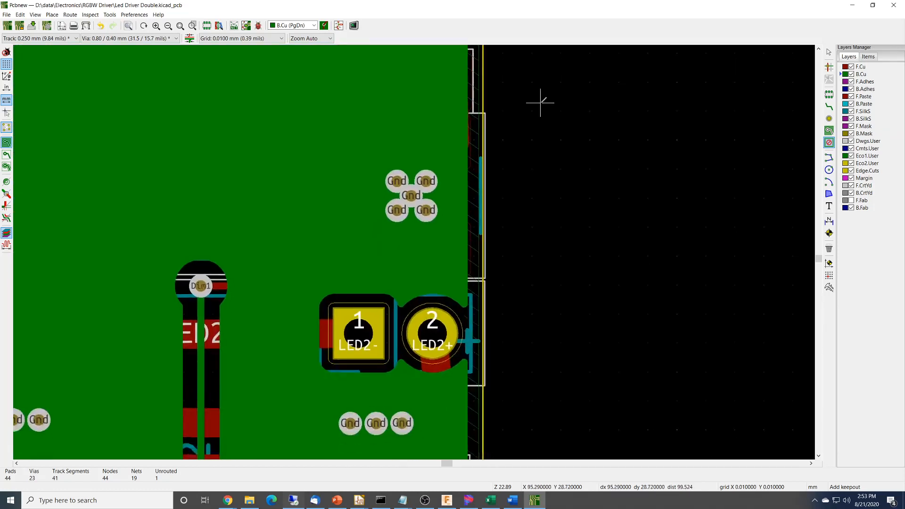
{"action": "middle_click_drag", "start_coordinate": [529, 303], "coordinate": [518, 222]}
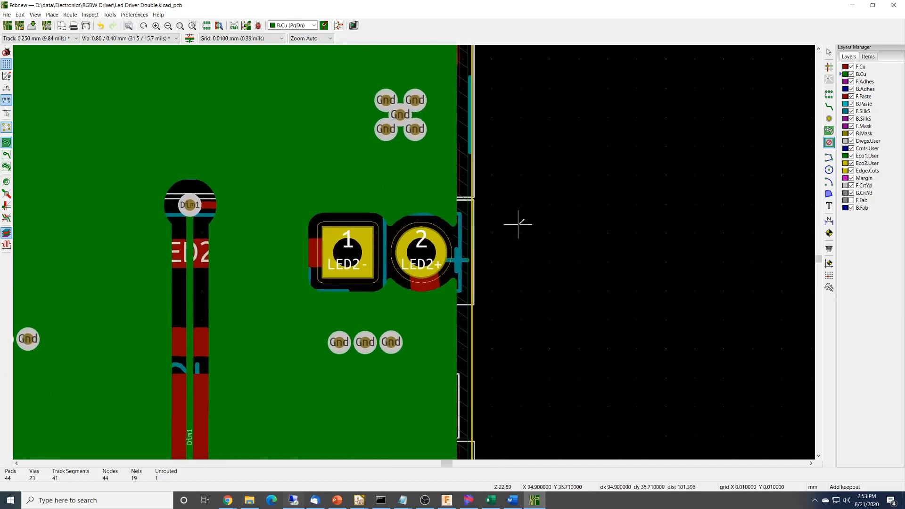
{"action": "left_click", "coordinate": [470, 200]}
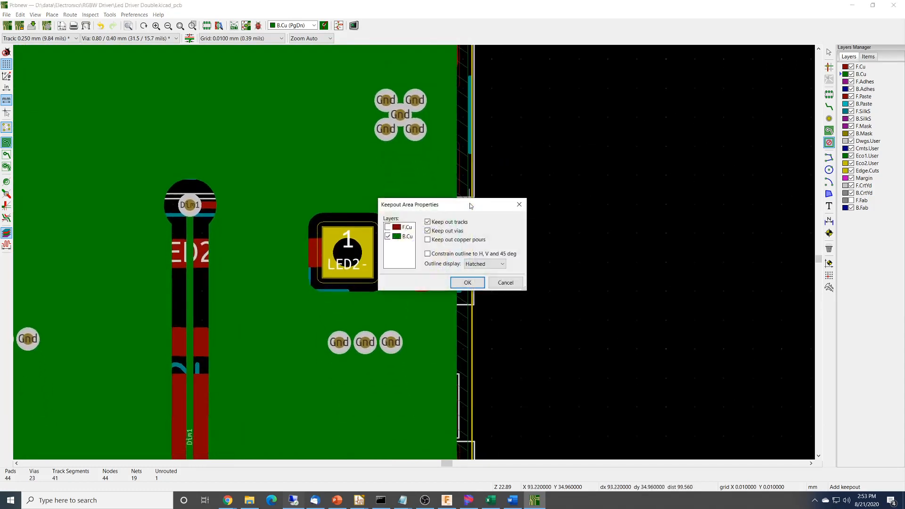
{"action": "left_click", "coordinate": [428, 222]}
{"action": "left_click", "coordinate": [427, 231]}
{"action": "left_click", "coordinate": [428, 240]}
{"action": "key", "text": "Return"}
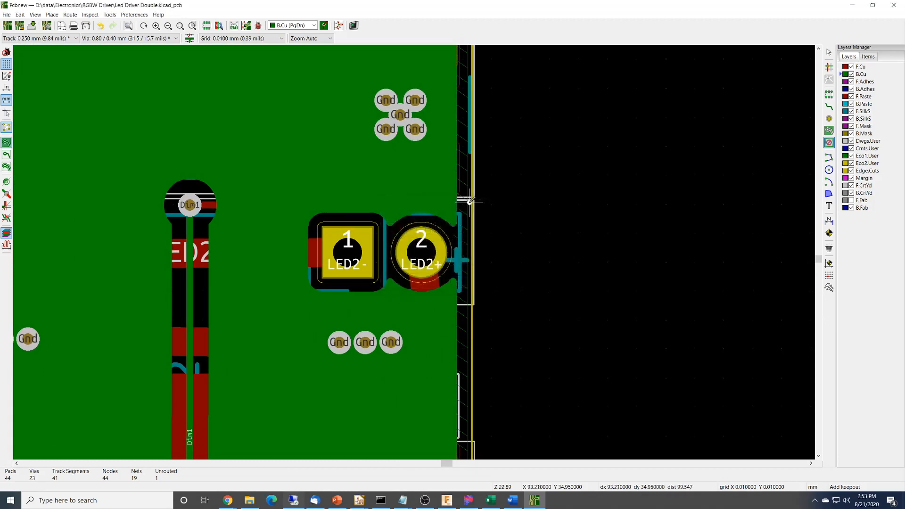
Outline the second keepout as a rectangle around the LED2- and LED2+ pads, close it and exit keepout drawing.
{"action": "left_click", "coordinate": [471, 299]}
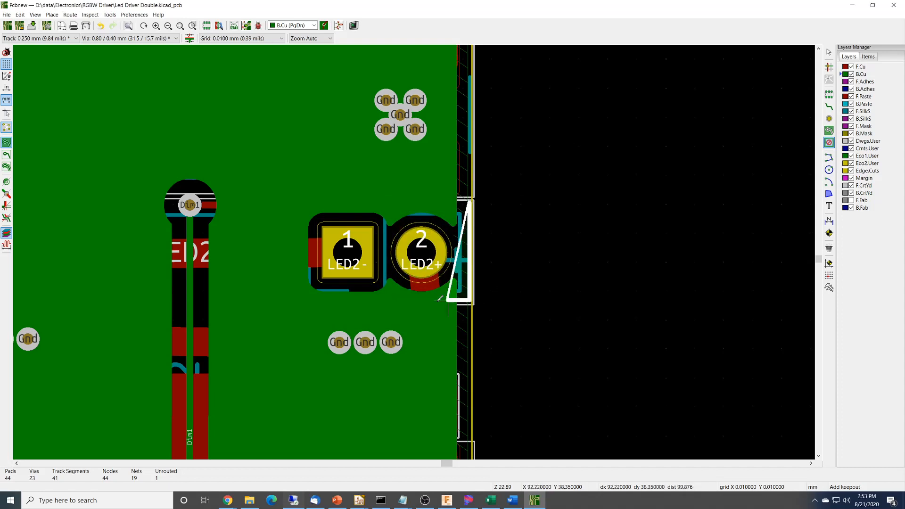
{"action": "left_click", "coordinate": [306, 300]}
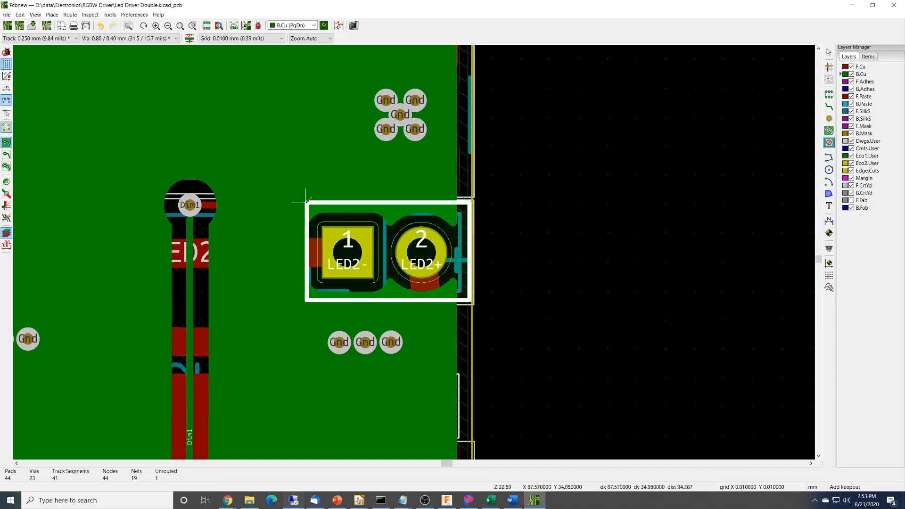
{"action": "left_click", "coordinate": [307, 201]}
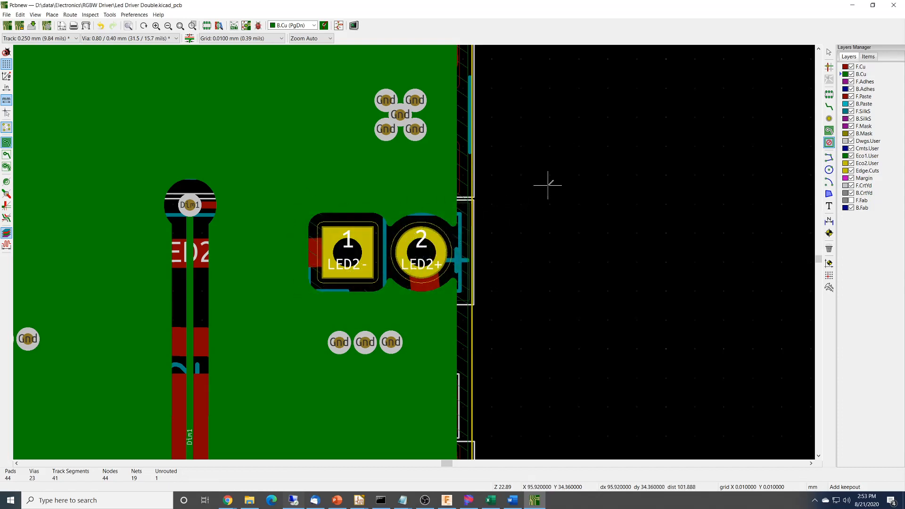
{"action": "key", "text": "Escape"}
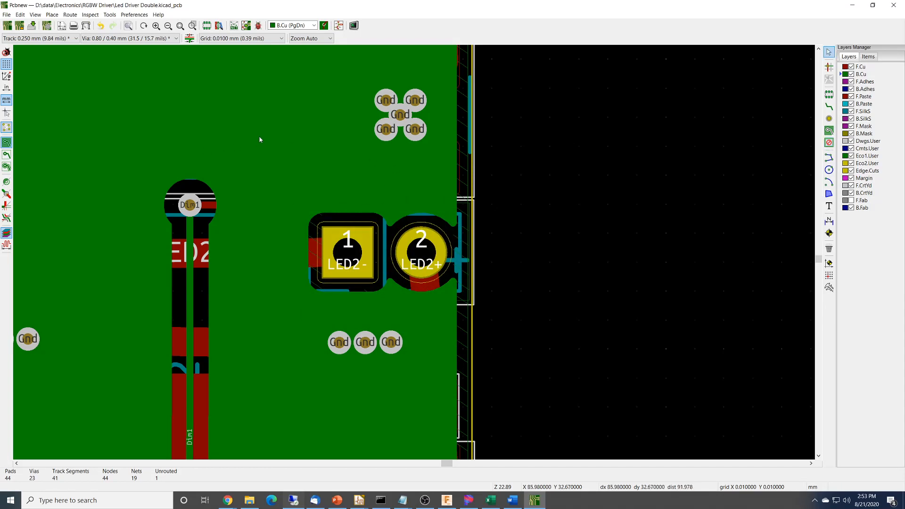
Refill the zones around the new keepouts by reopening the B.Cu Gnd zone's properties and accepting them as they are.
{"action": "left_click", "coordinate": [443, 162]}
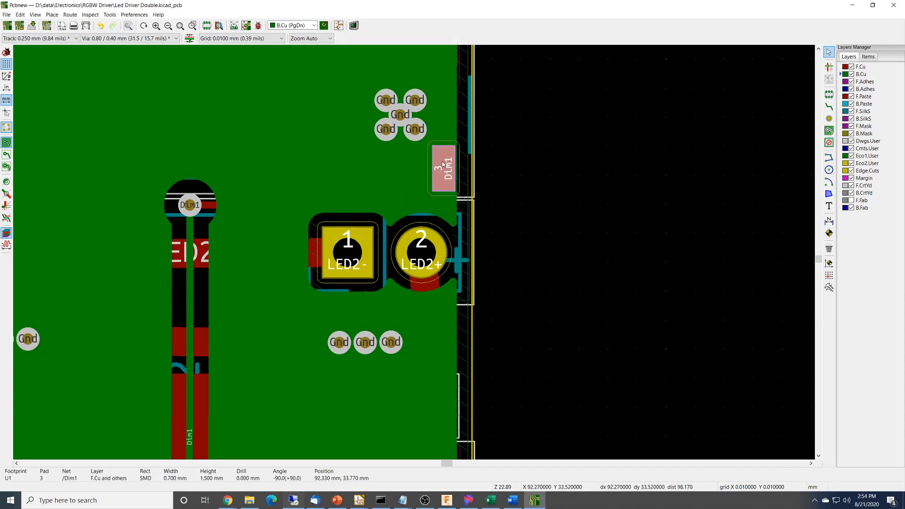
{"action": "left_click", "coordinate": [456, 220]}
{"action": "scroll", "coordinate": [523, 323], "scroll_direction": "down", "scroll_amount": 3}
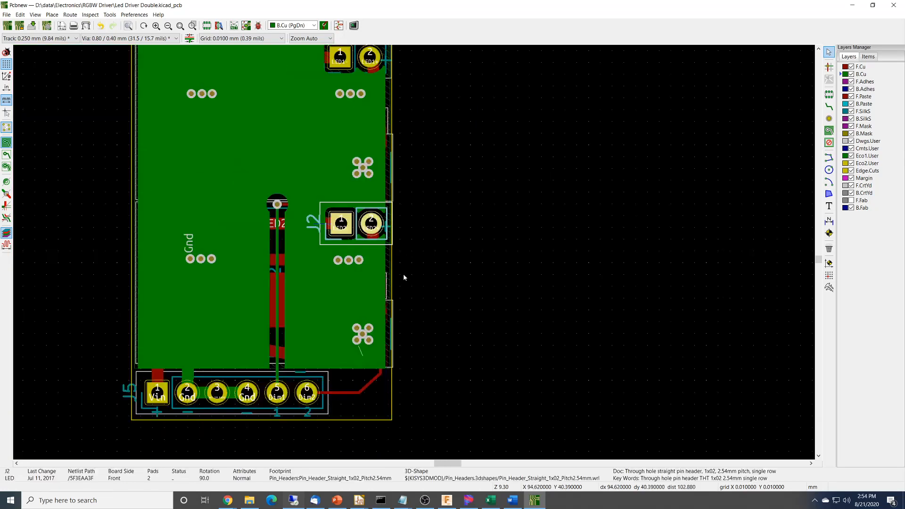
{"action": "left_click", "coordinate": [289, 367]}
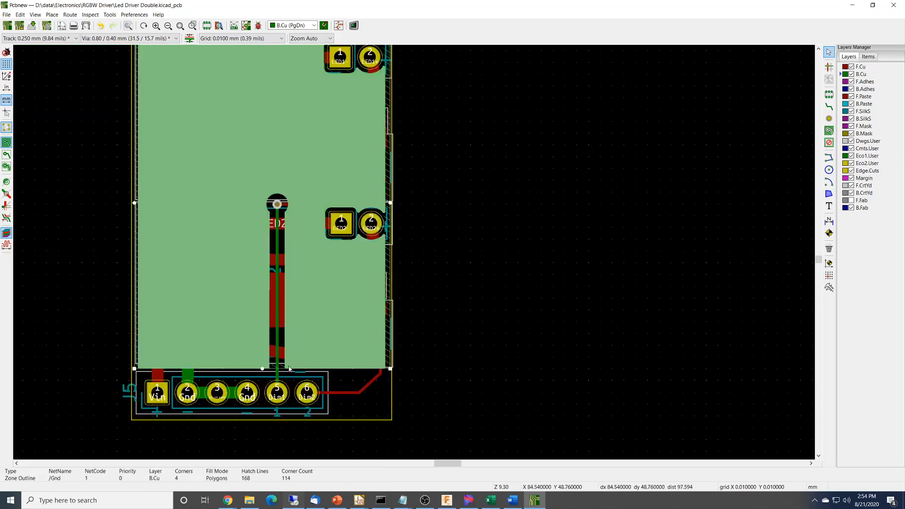
{"action": "key", "text": "e"}
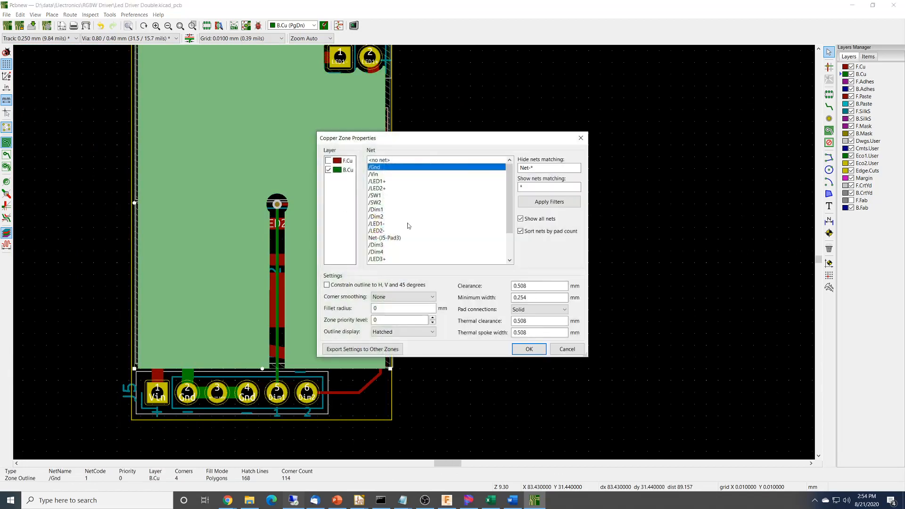
{"action": "left_click", "coordinate": [528, 350]}
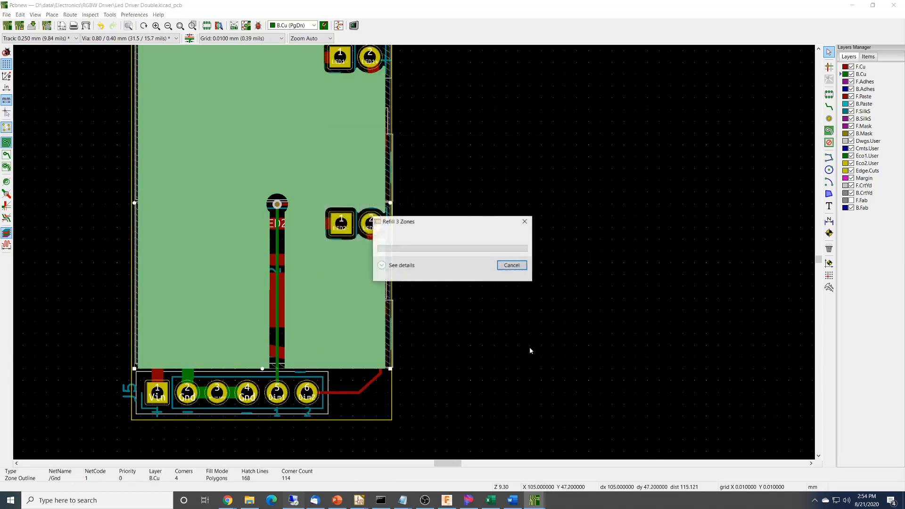
{"action": "middle_click_drag", "start_coordinate": [457, 125], "coordinate": [481, 161]}
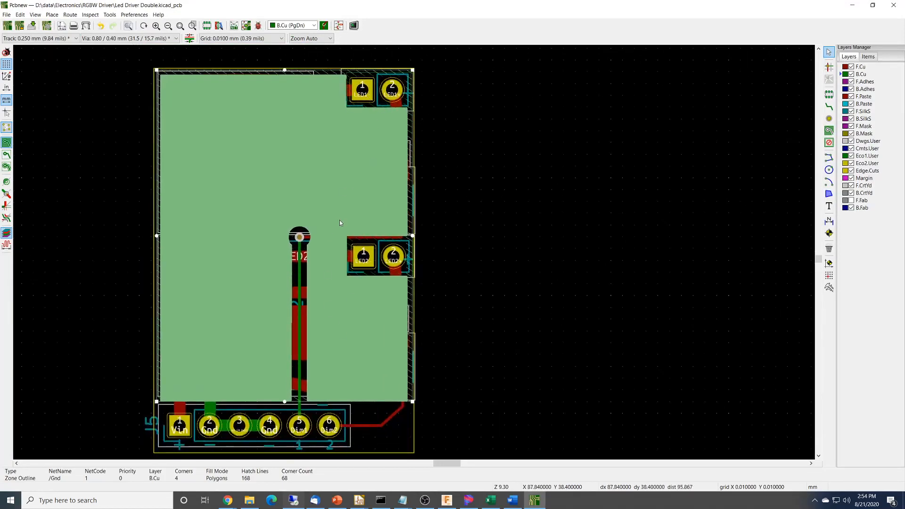
{"action": "left_click", "coordinate": [432, 163]}
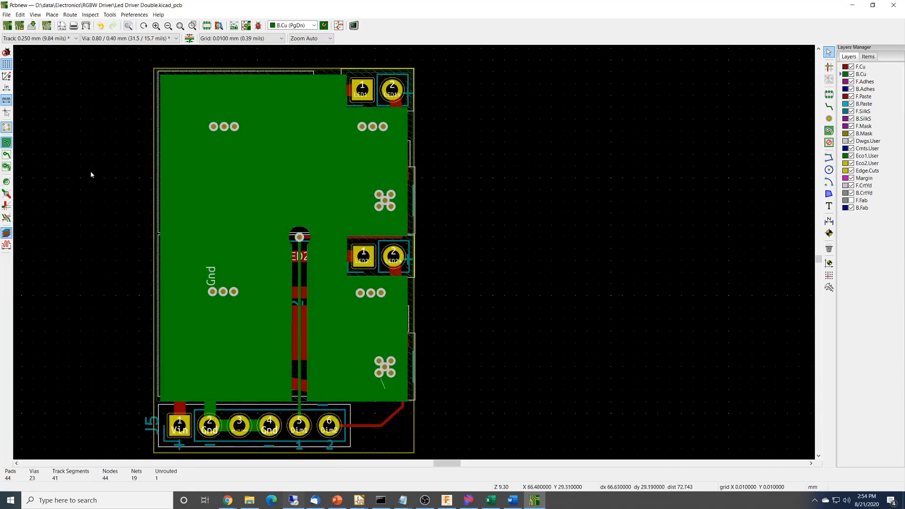
Hide the zone fills, compare with the outline-only zone display, return to hidden fills and save the board.
{"action": "left_click", "coordinate": [6, 157]}
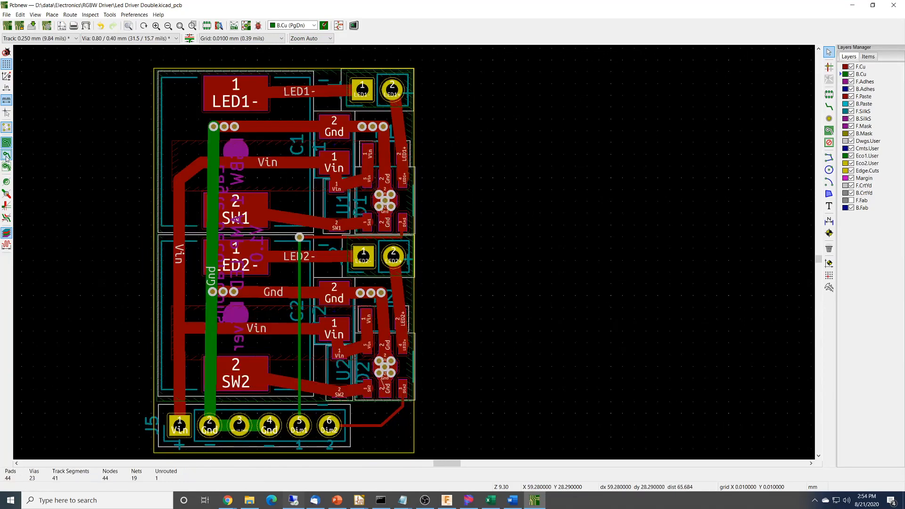
{"action": "left_click", "coordinate": [7, 167]}
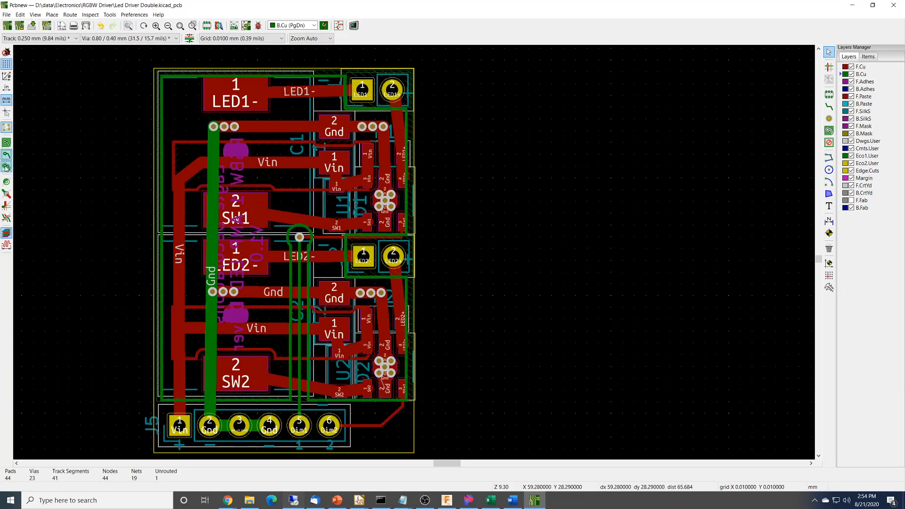
{"action": "left_click", "coordinate": [7, 155]}
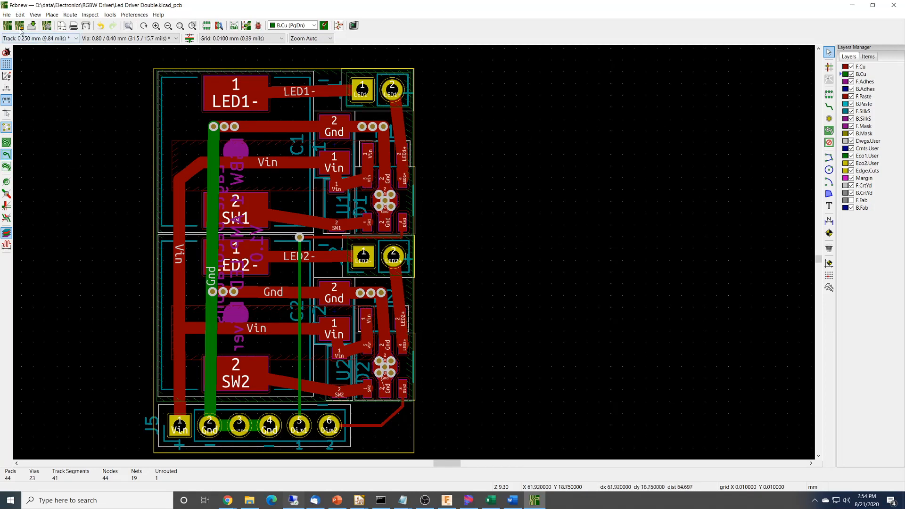
{"action": "left_click", "coordinate": [33, 26]}
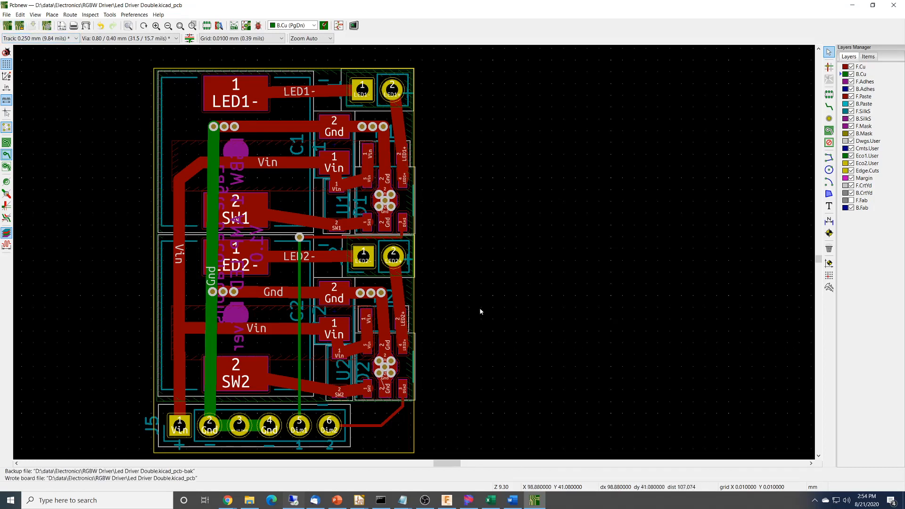